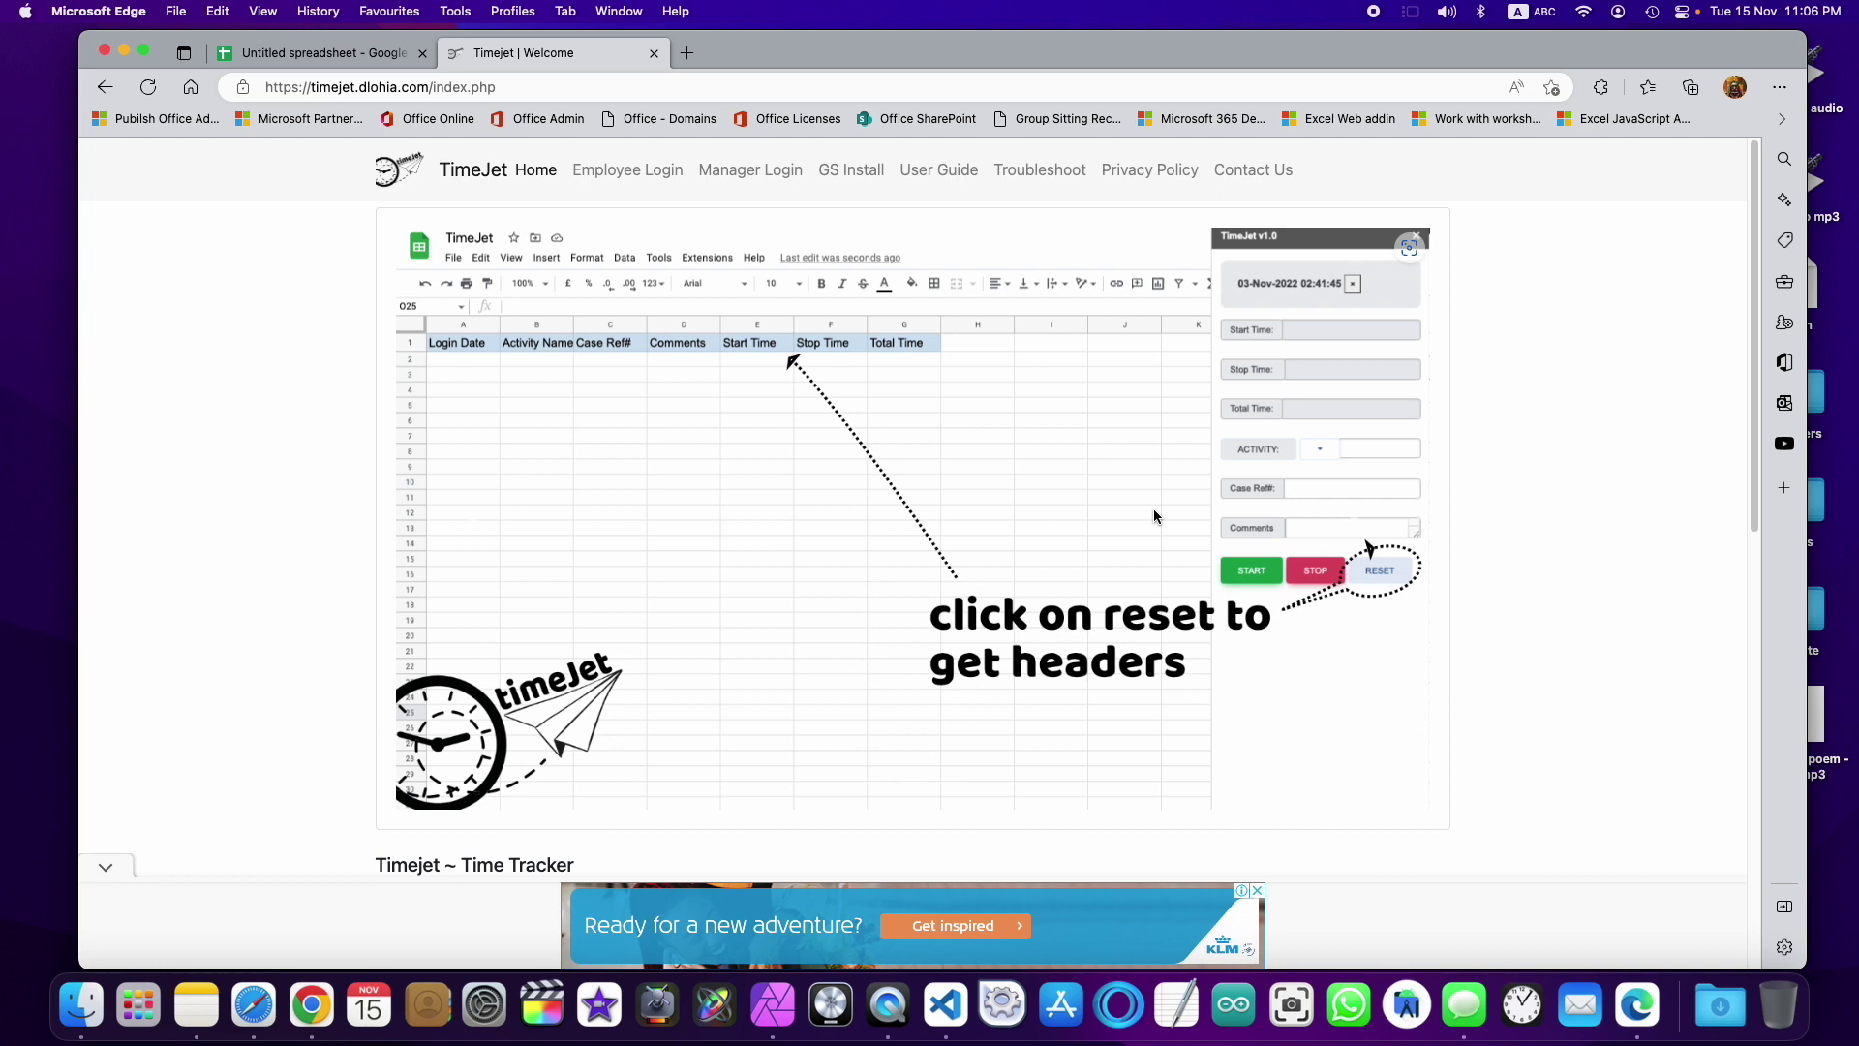
# Step: Search the add-on marketplace for 'timejet', confirm it shows Installed, and close the marketplace
pyautogui.click(344, 56)
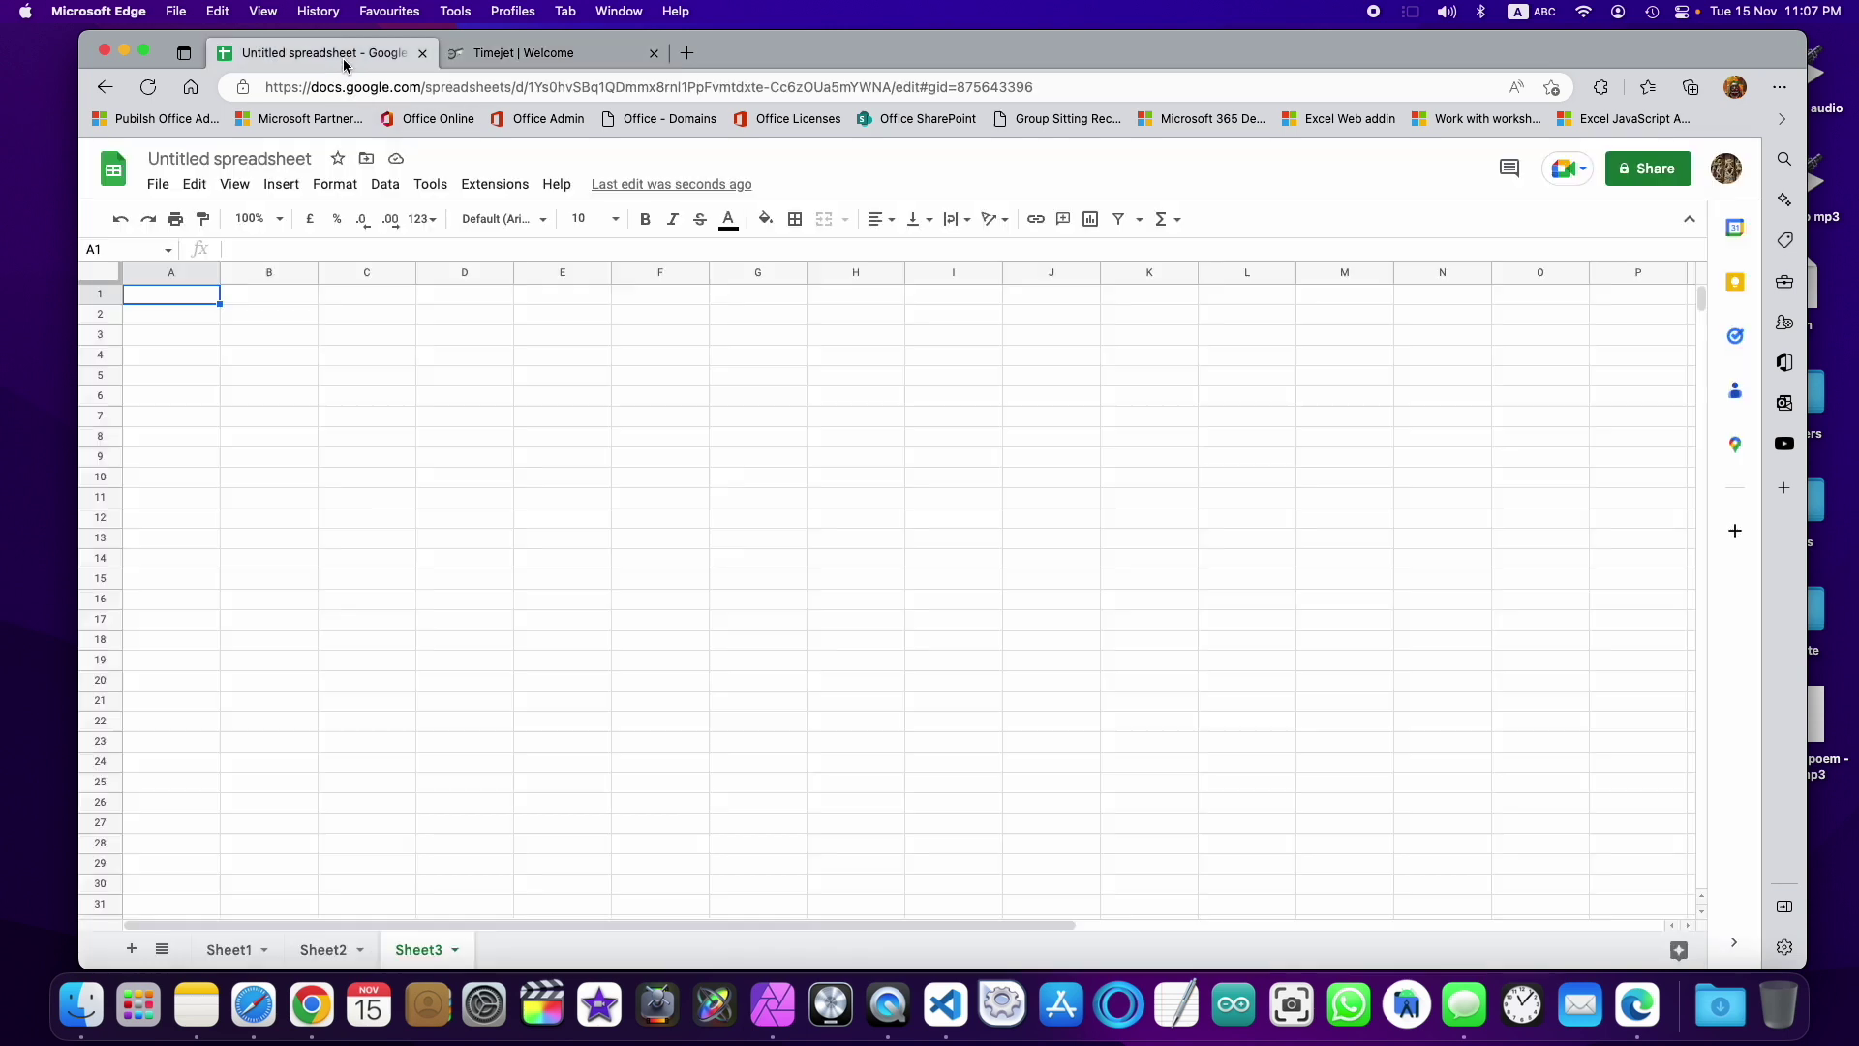
pyautogui.click(494, 193)
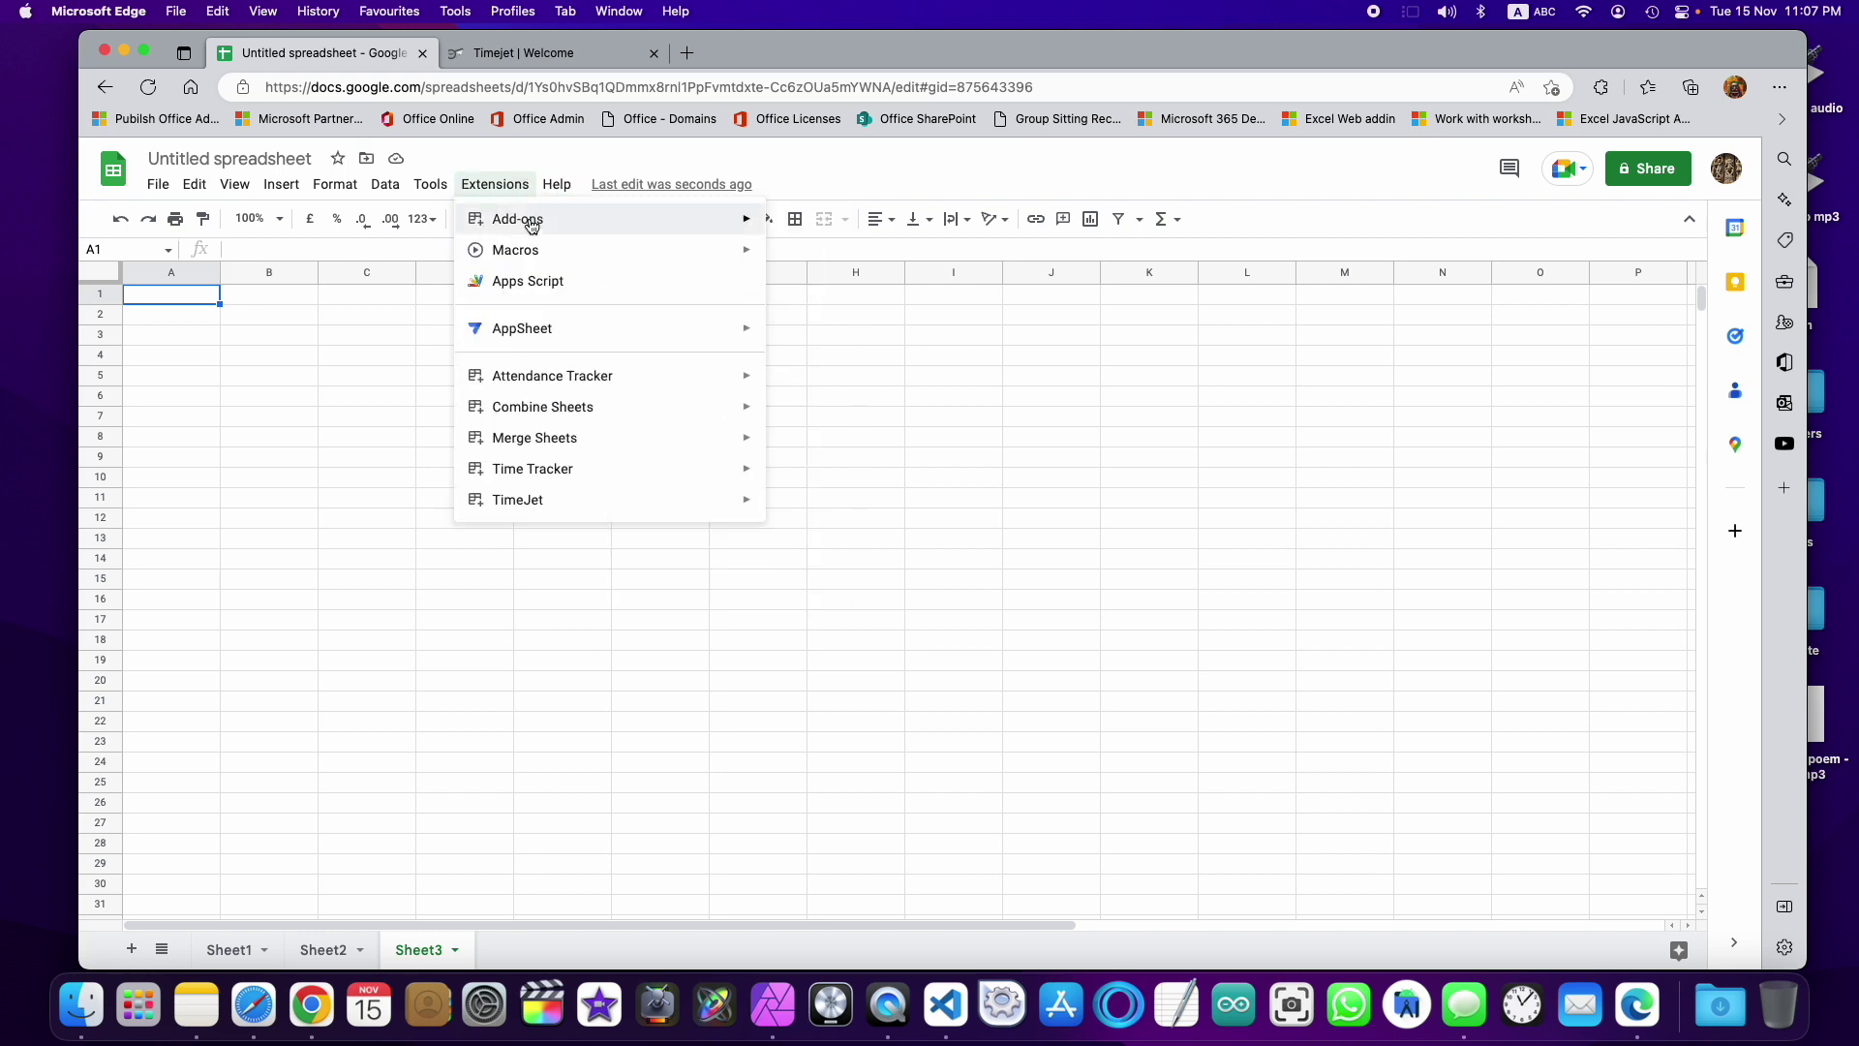
pyautogui.moveTo(531, 224)
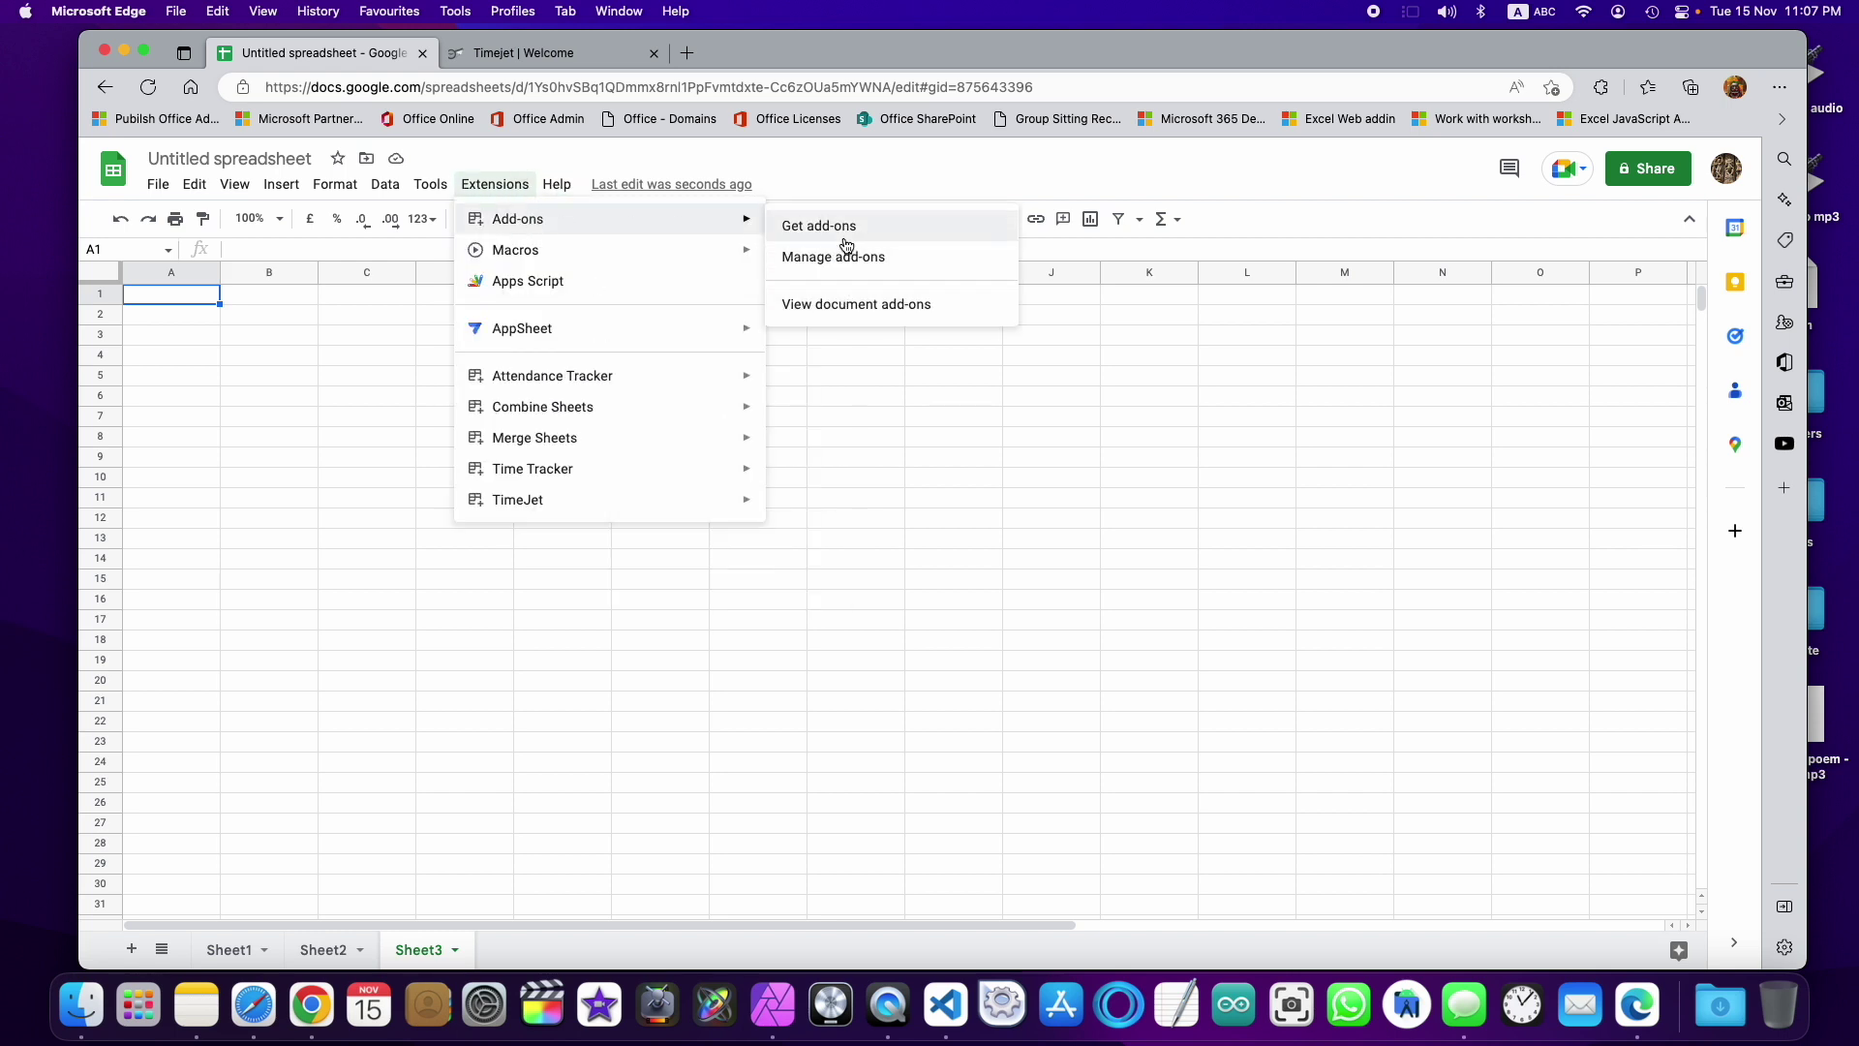
pyautogui.click(846, 232)
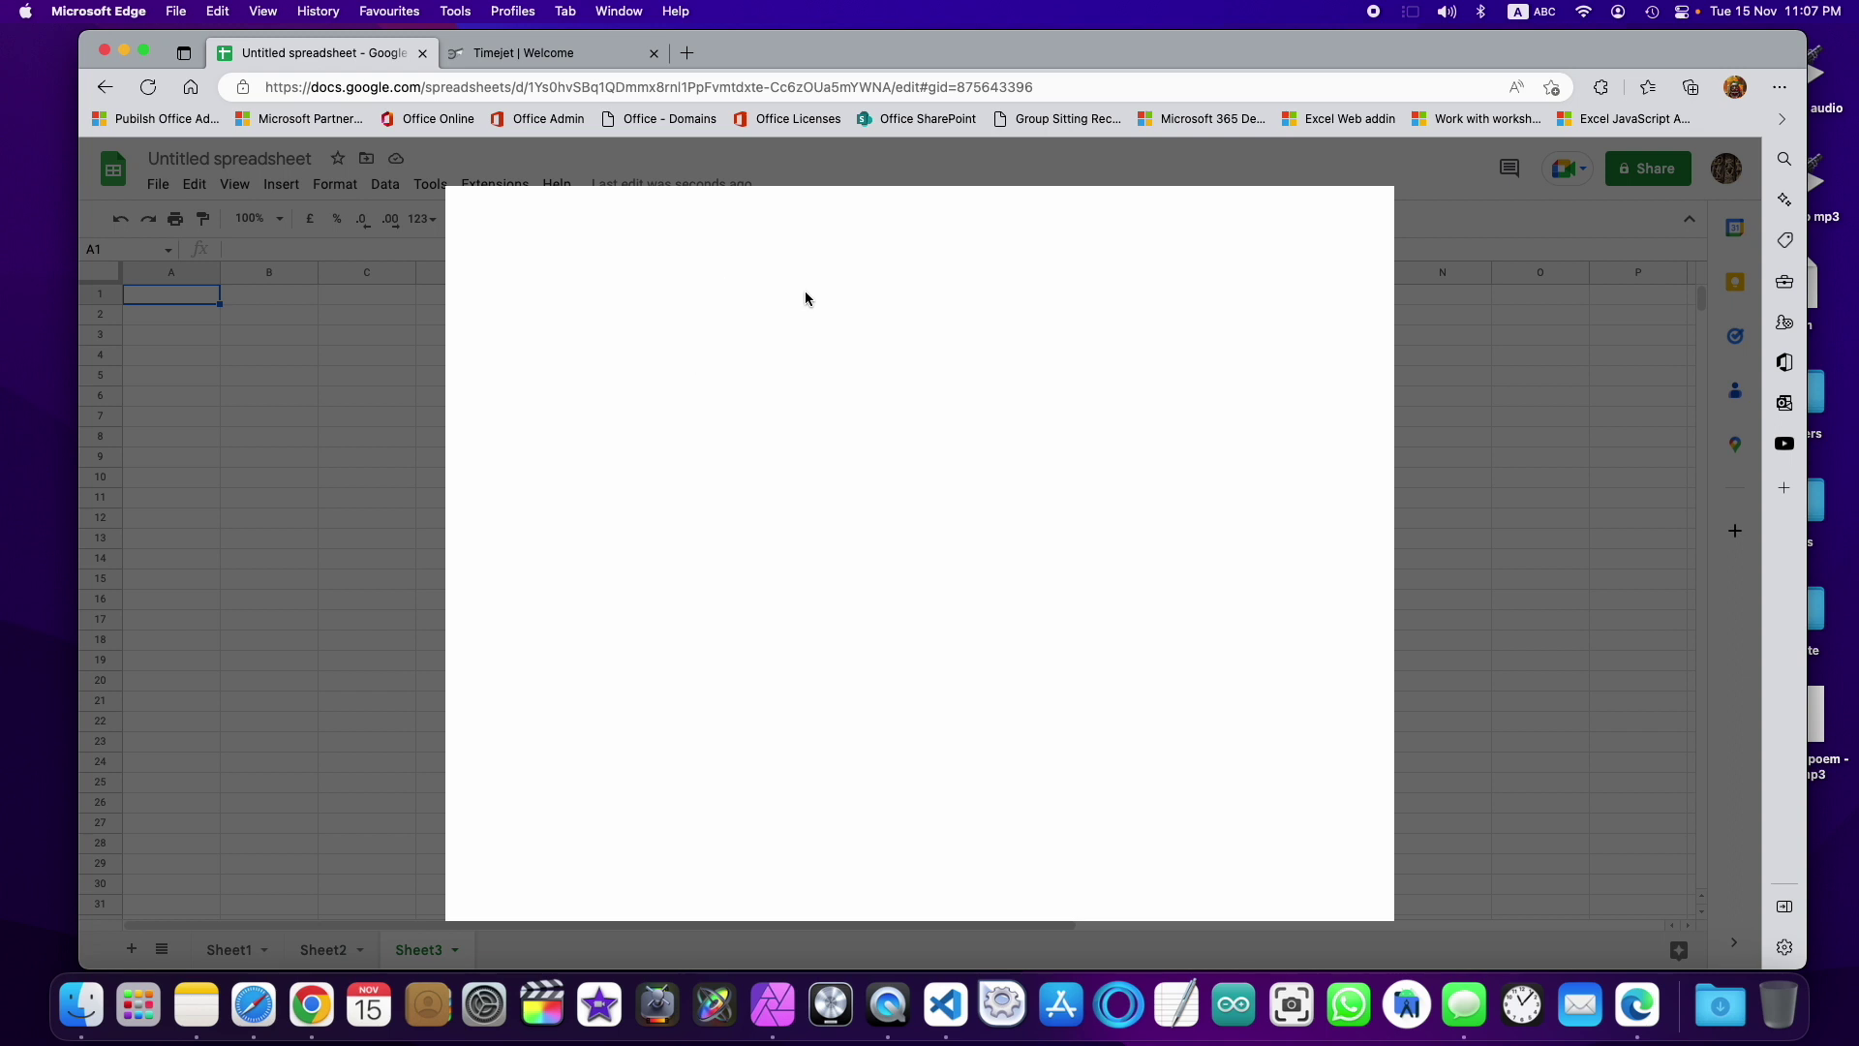
pyautogui.click(940, 221)
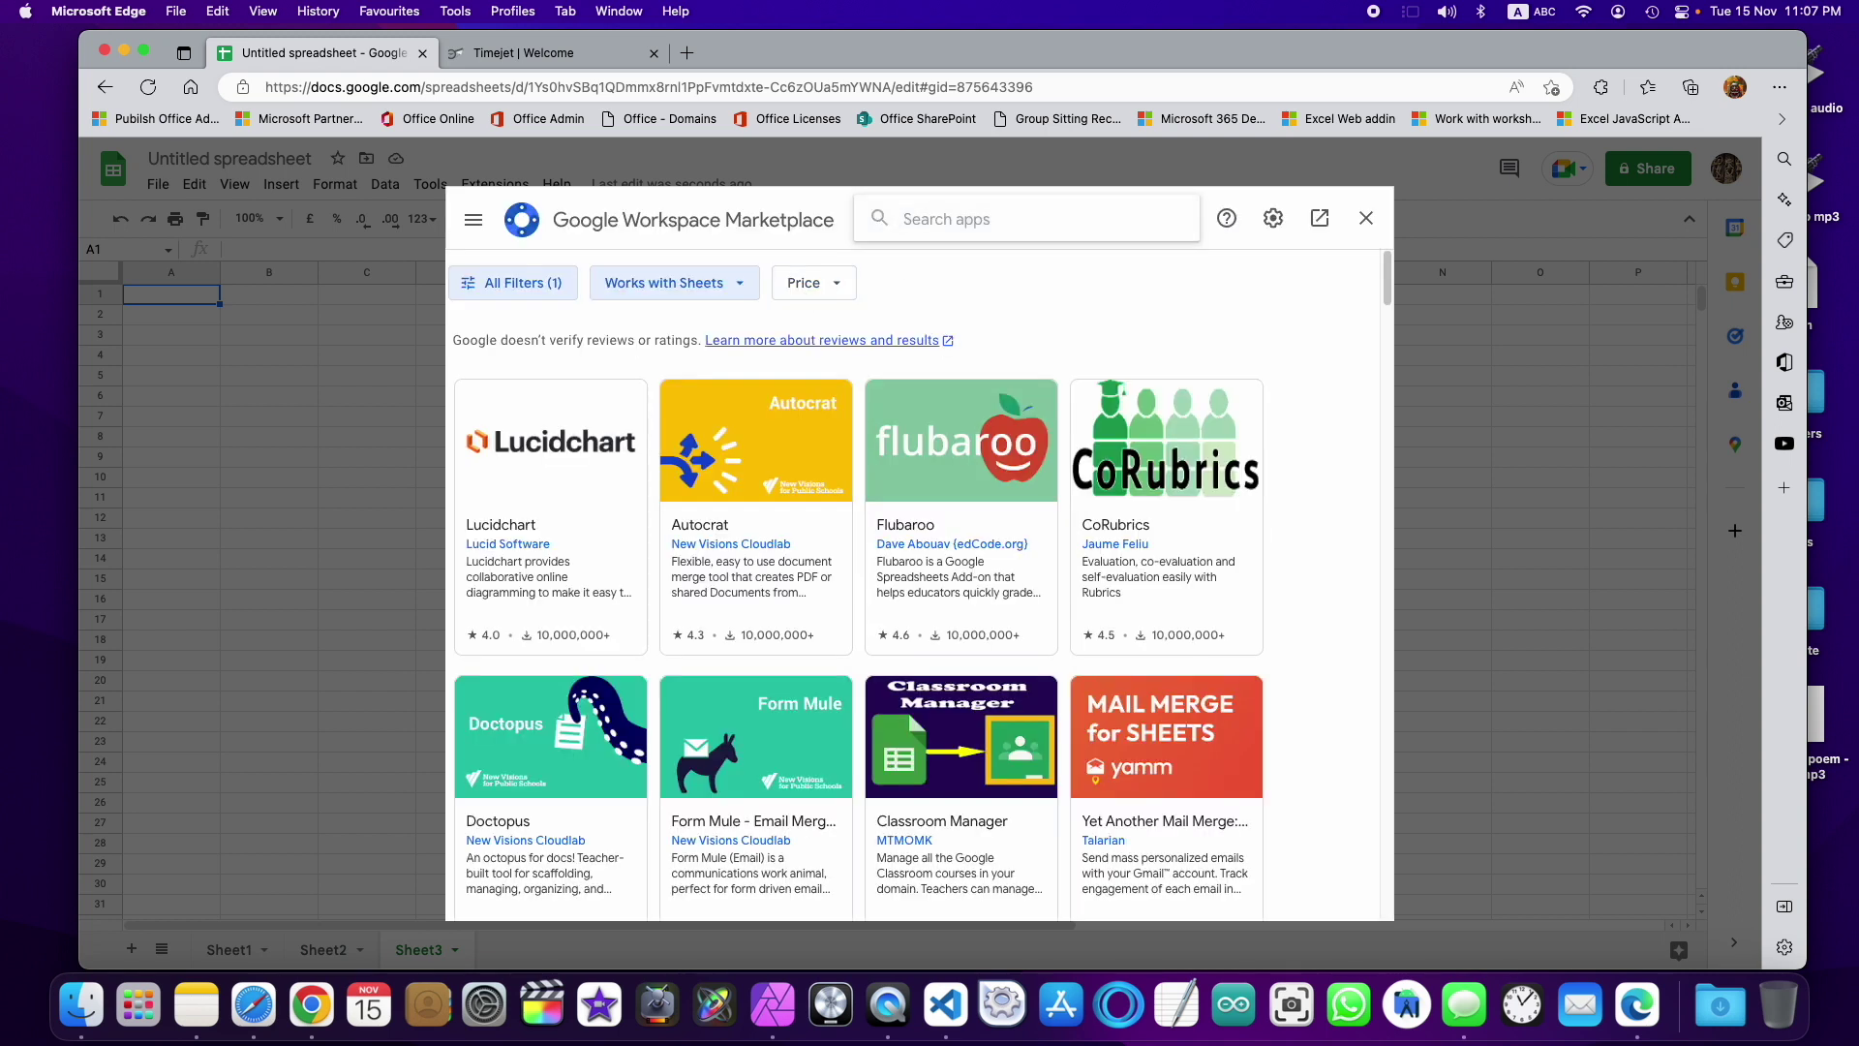
pyautogui.write('time')
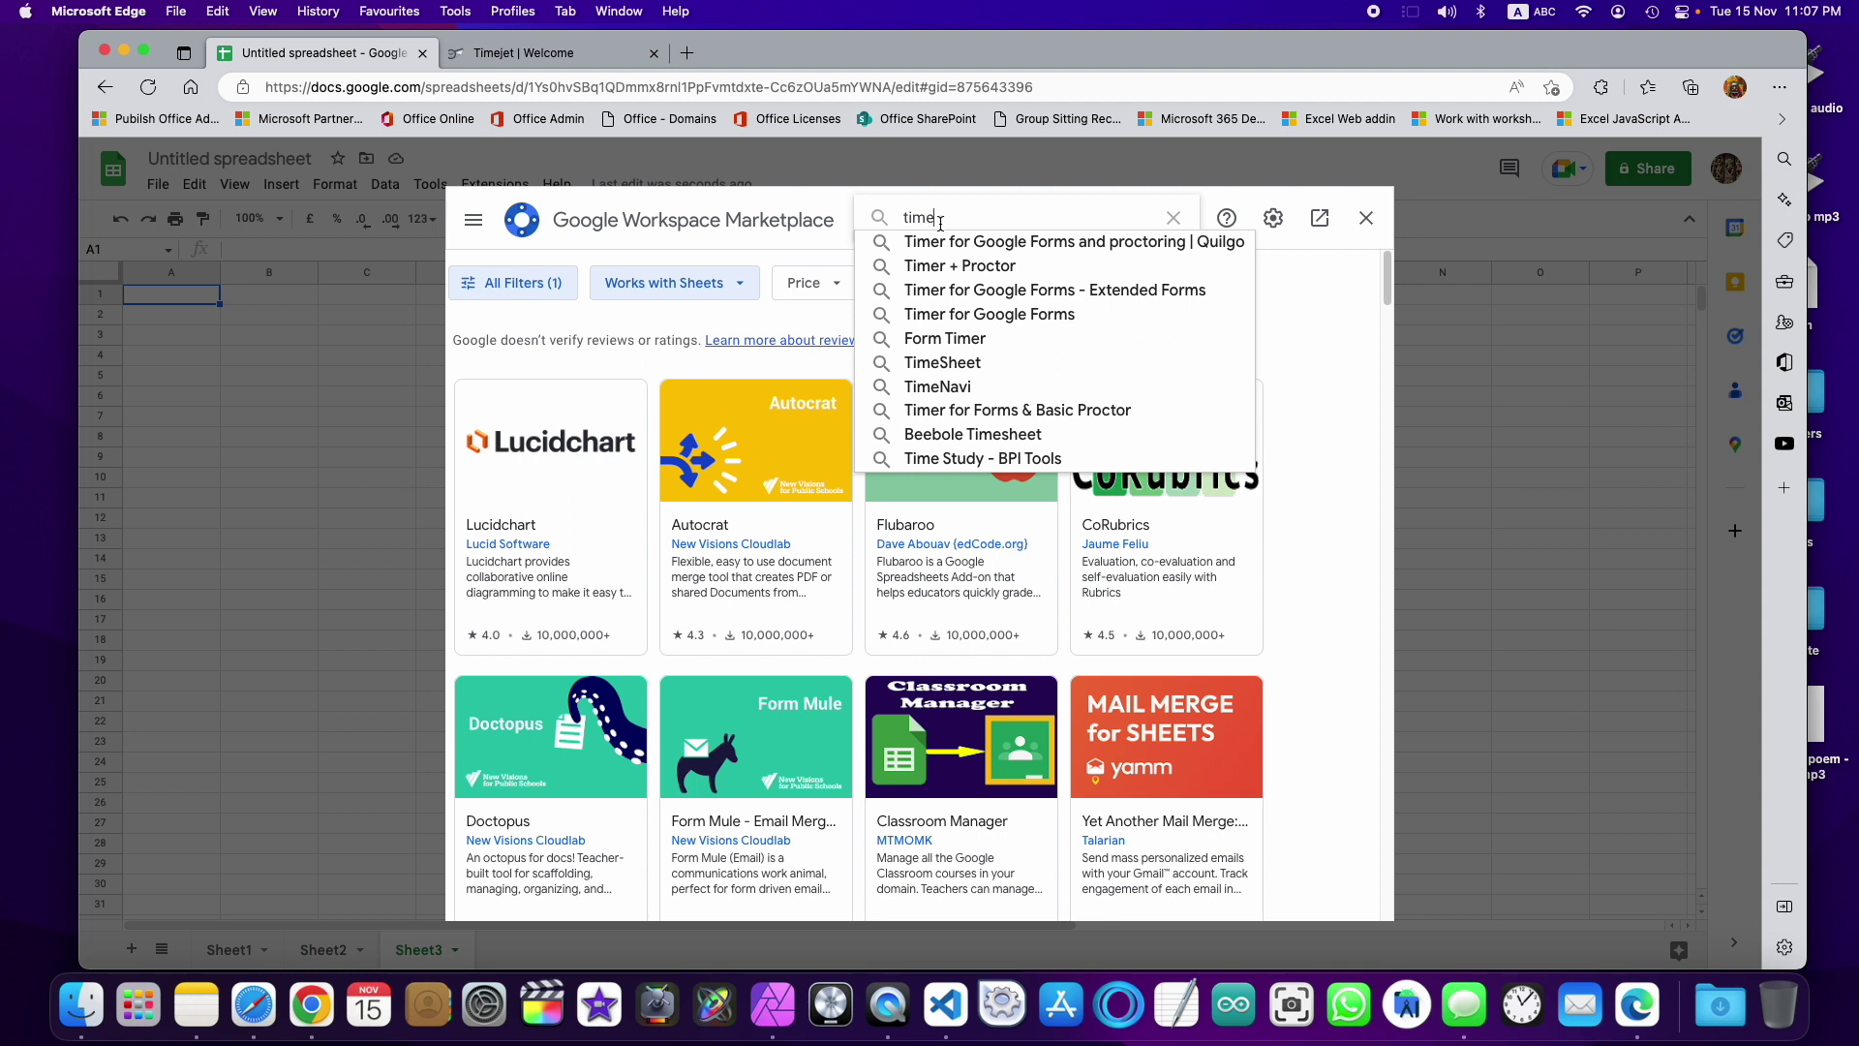
pyautogui.write('jet')
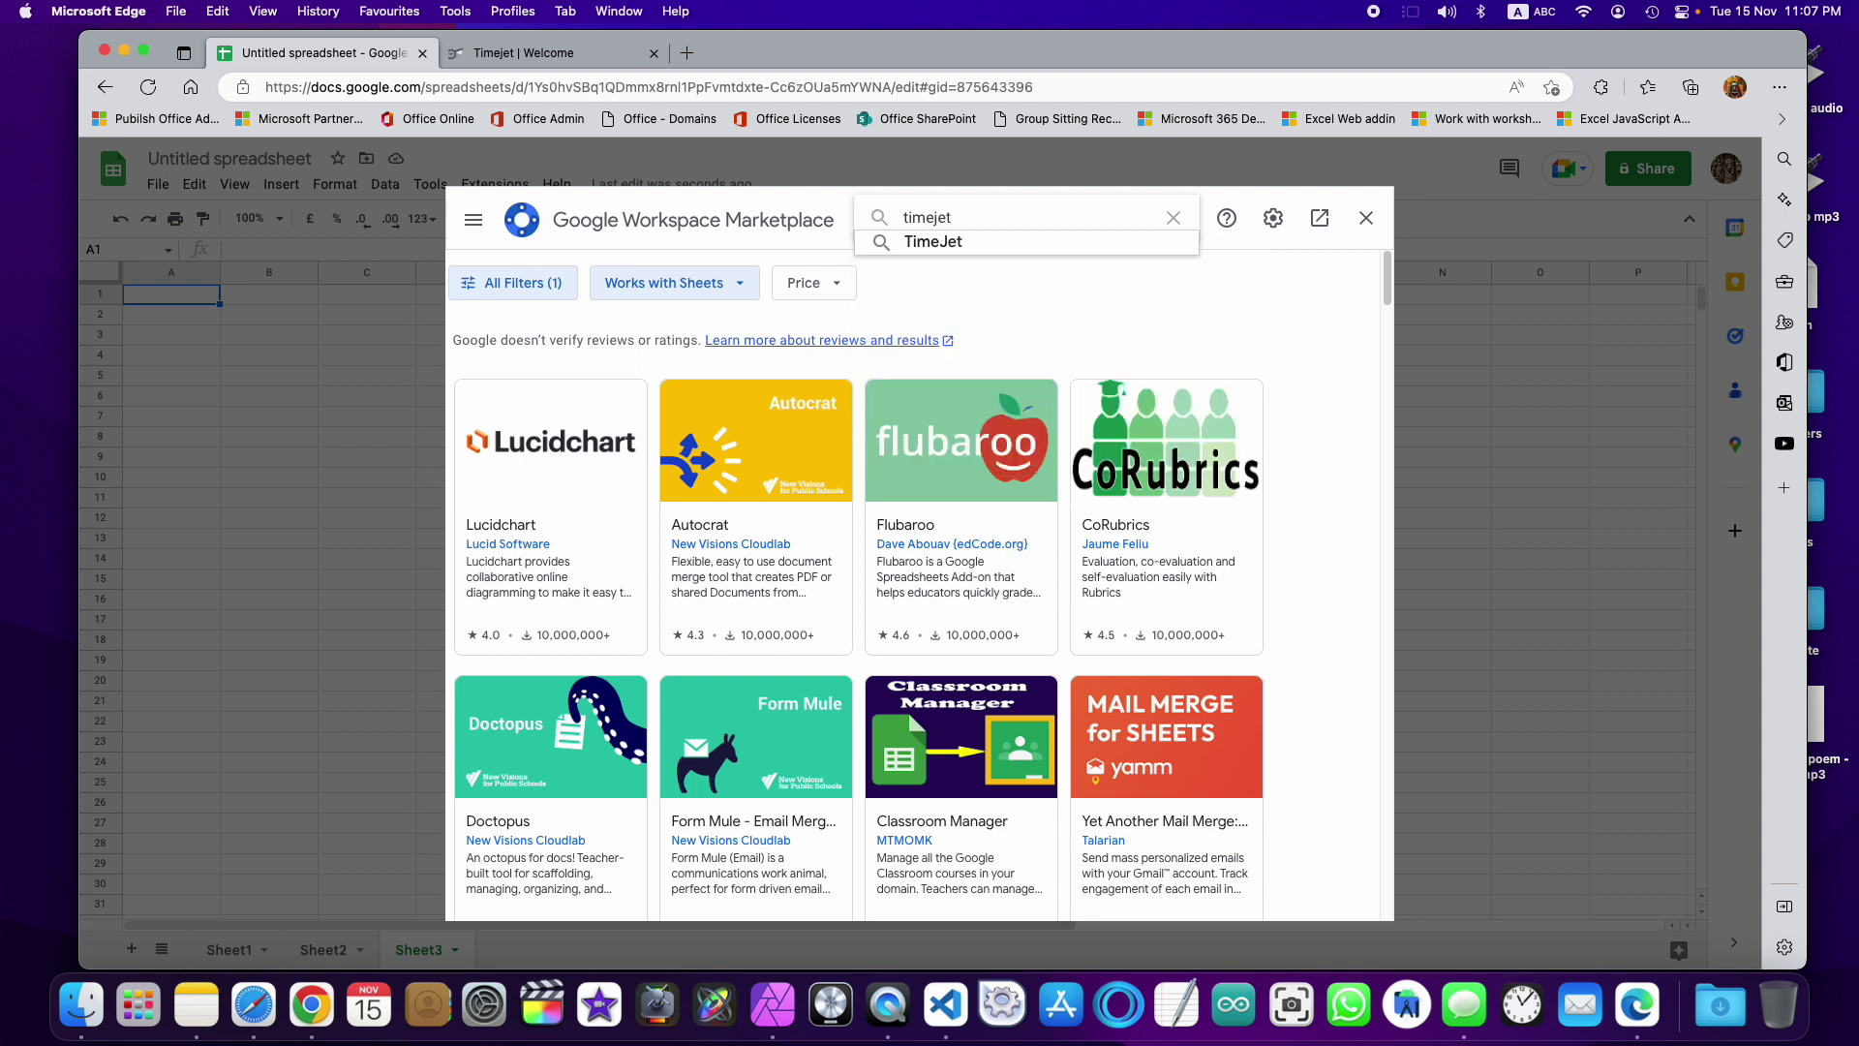
pyautogui.press('Return')
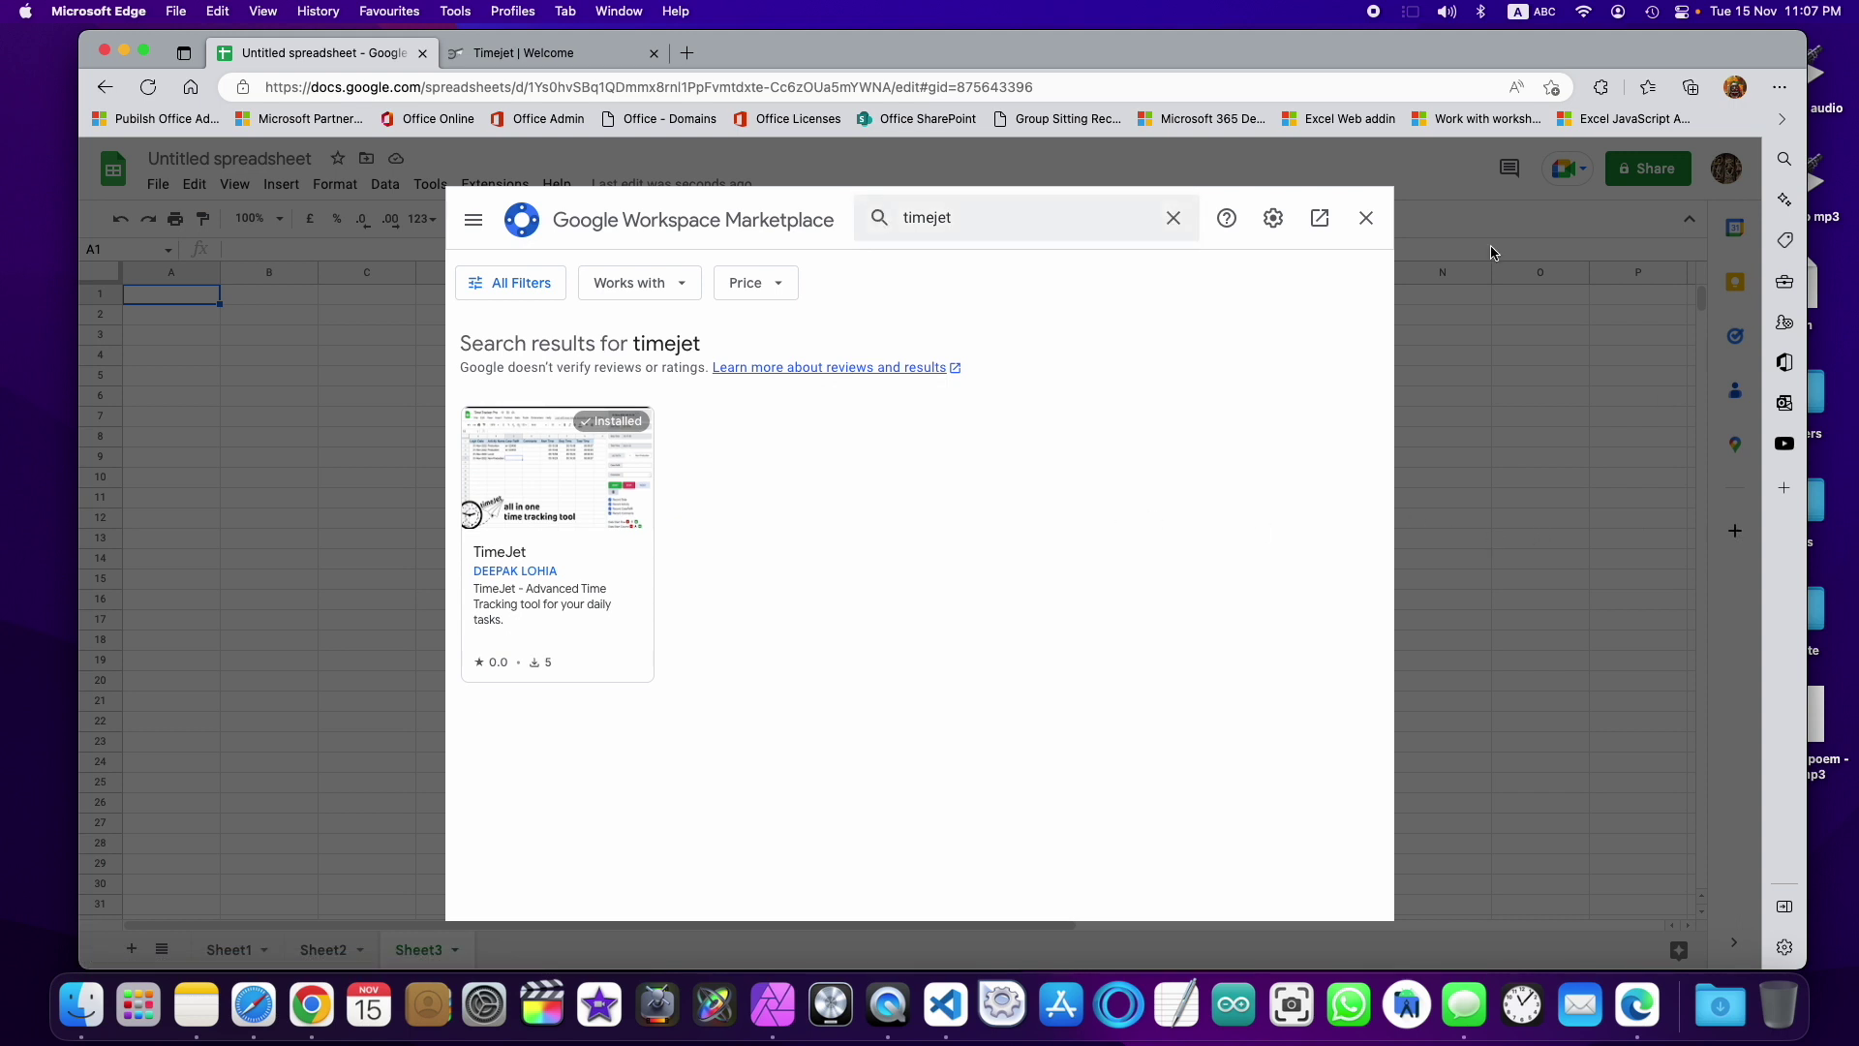
pyautogui.click(1366, 218)
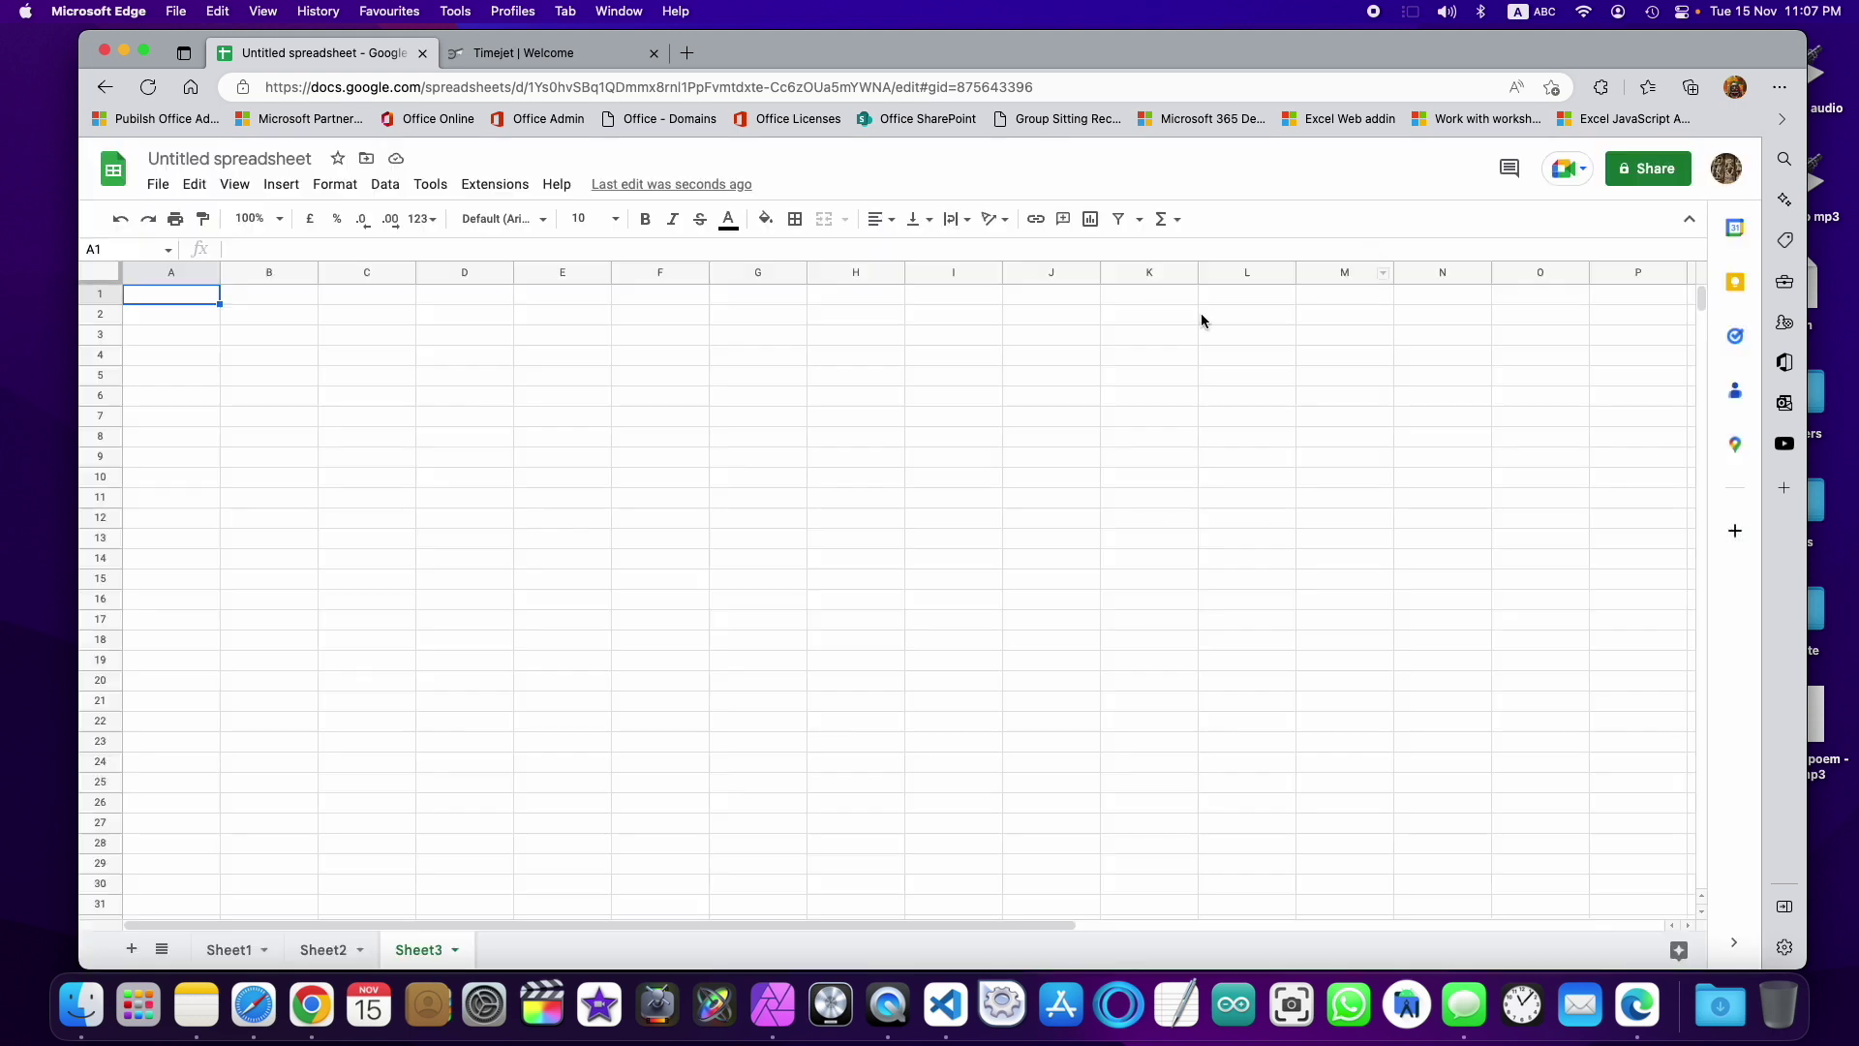
# Step: Load the TimeJet sidebar and confirm a Reset so its headers are written into row 1
pyautogui.click(489, 192)
pyautogui.moveTo(539, 498)
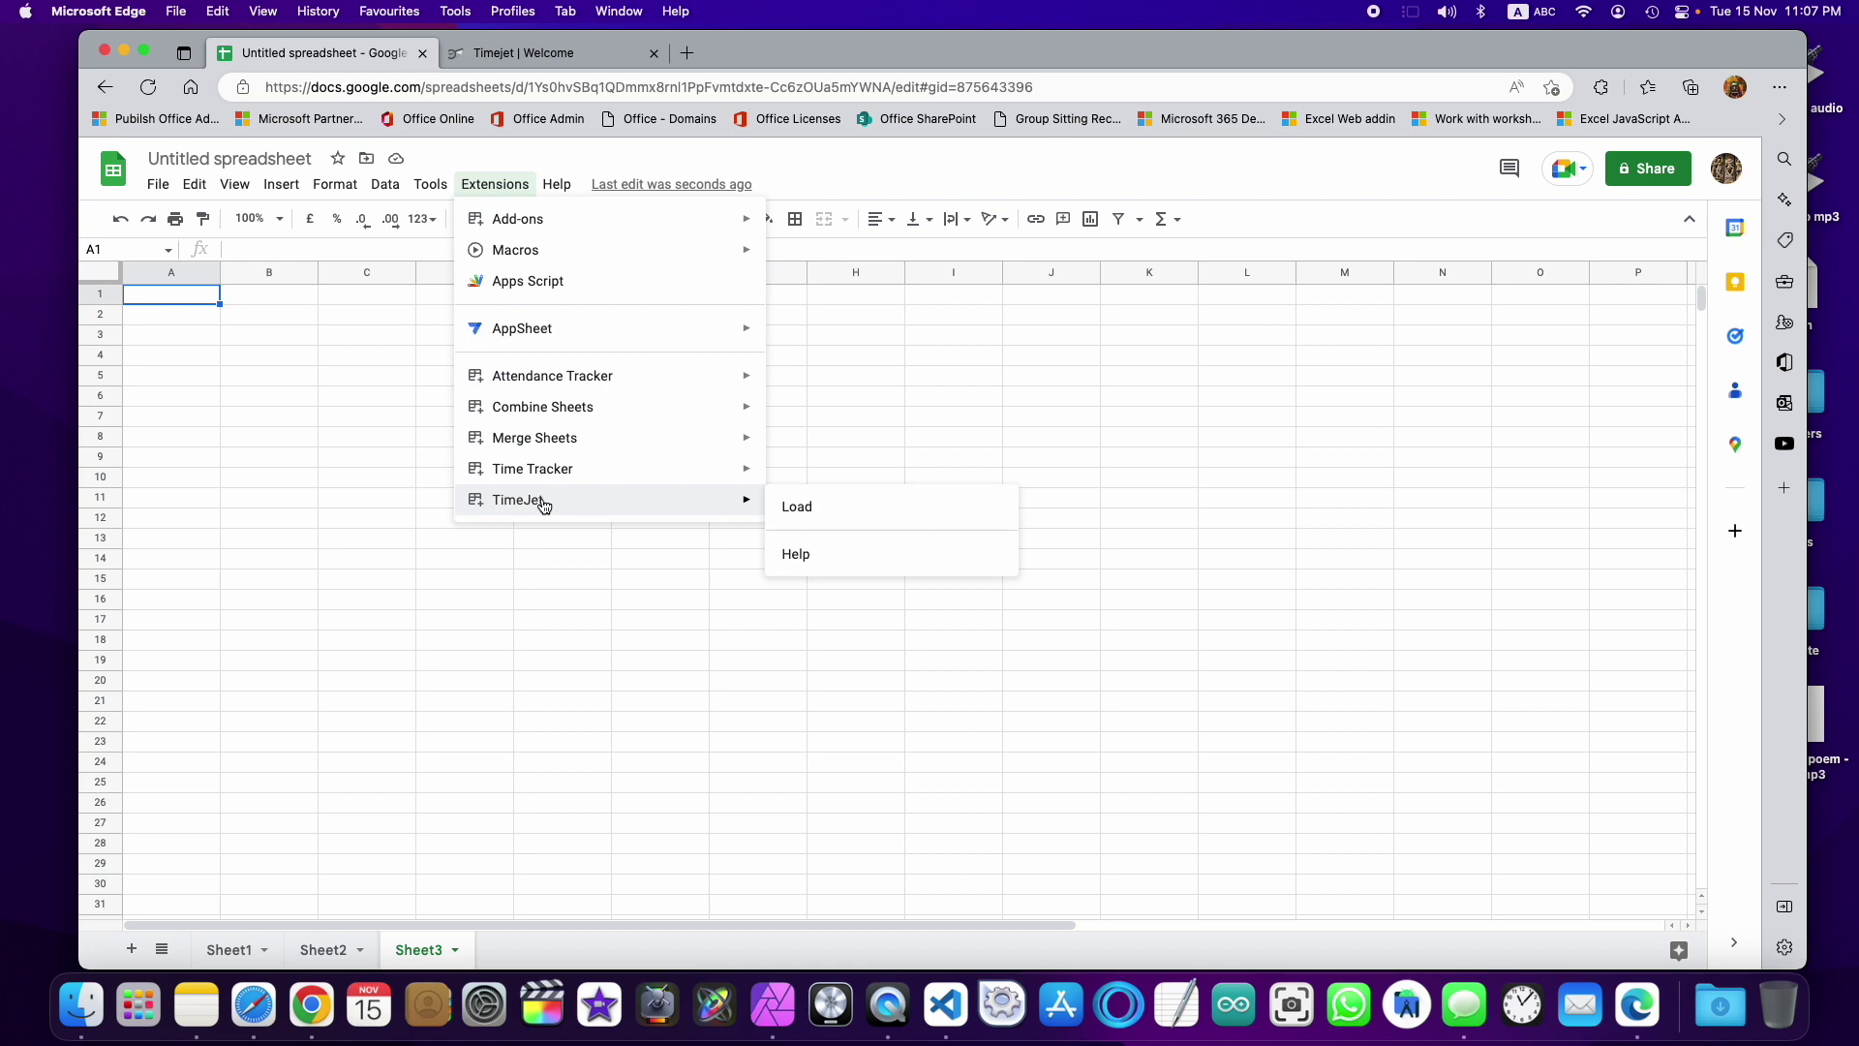
pyautogui.click(855, 515)
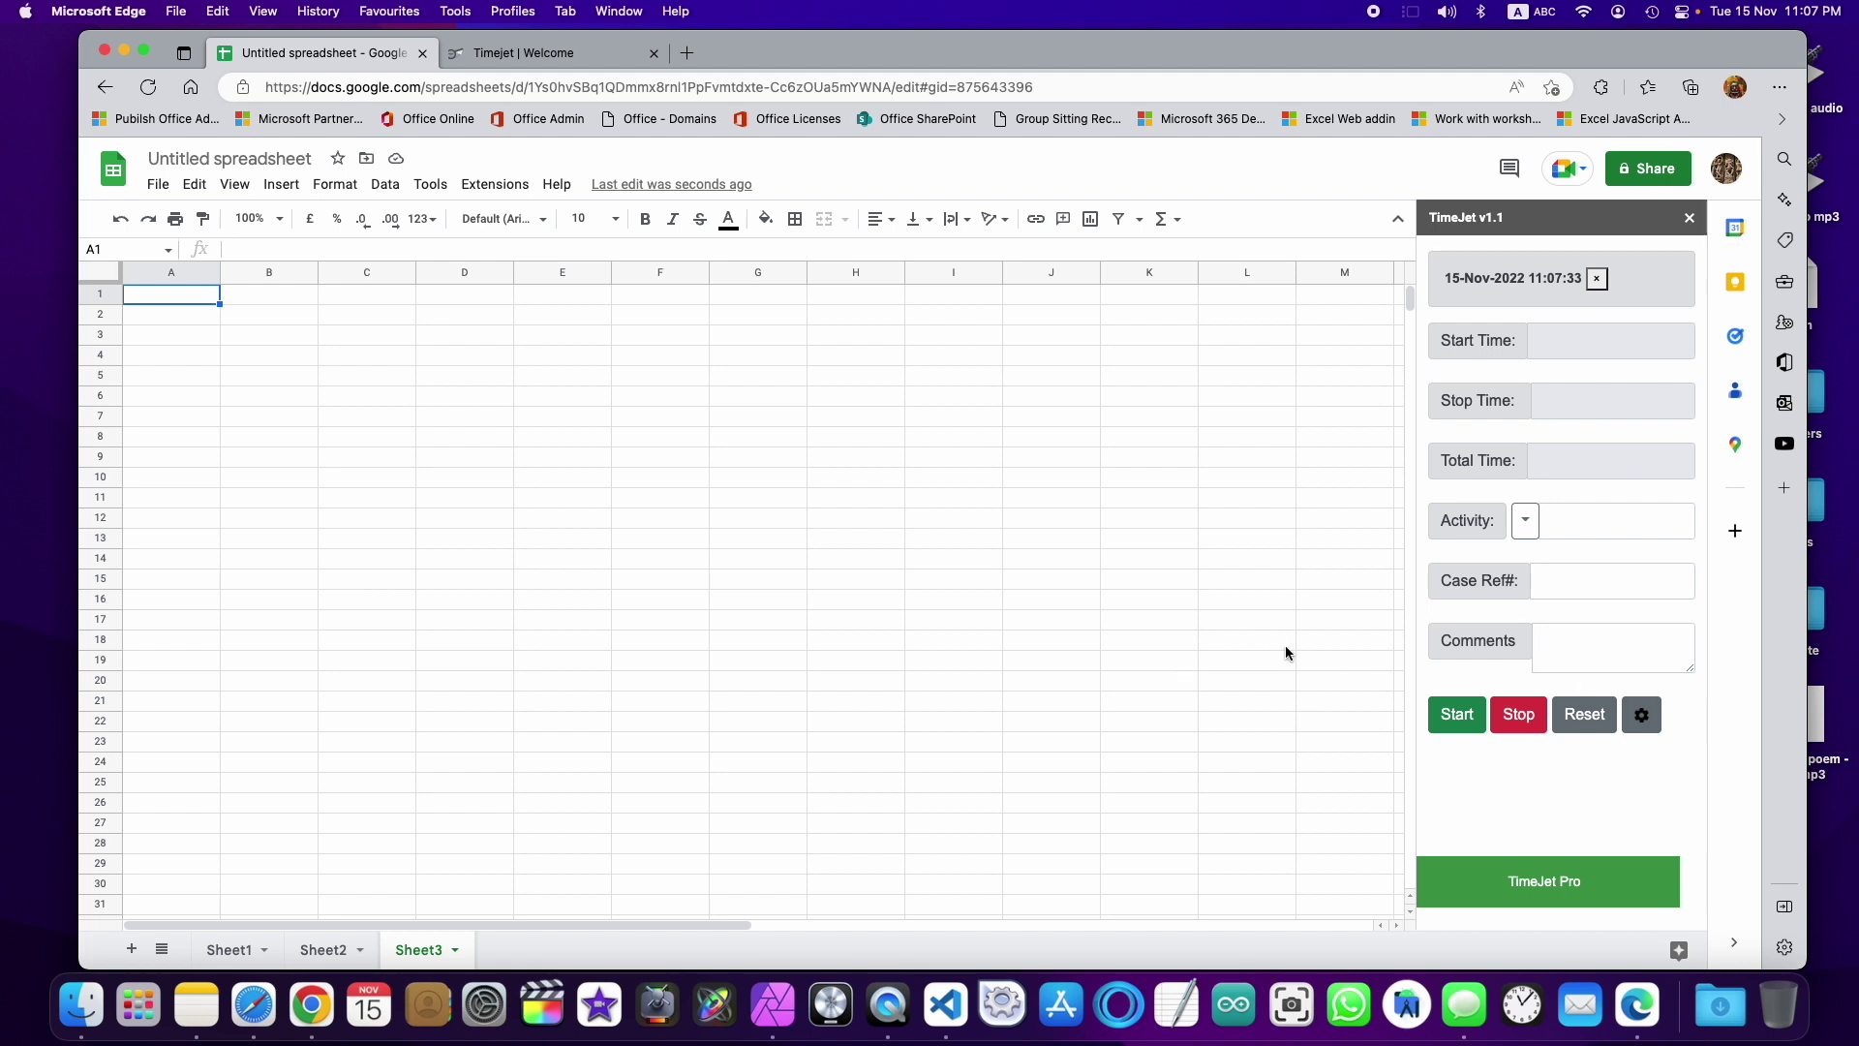
pyautogui.click(1581, 726)
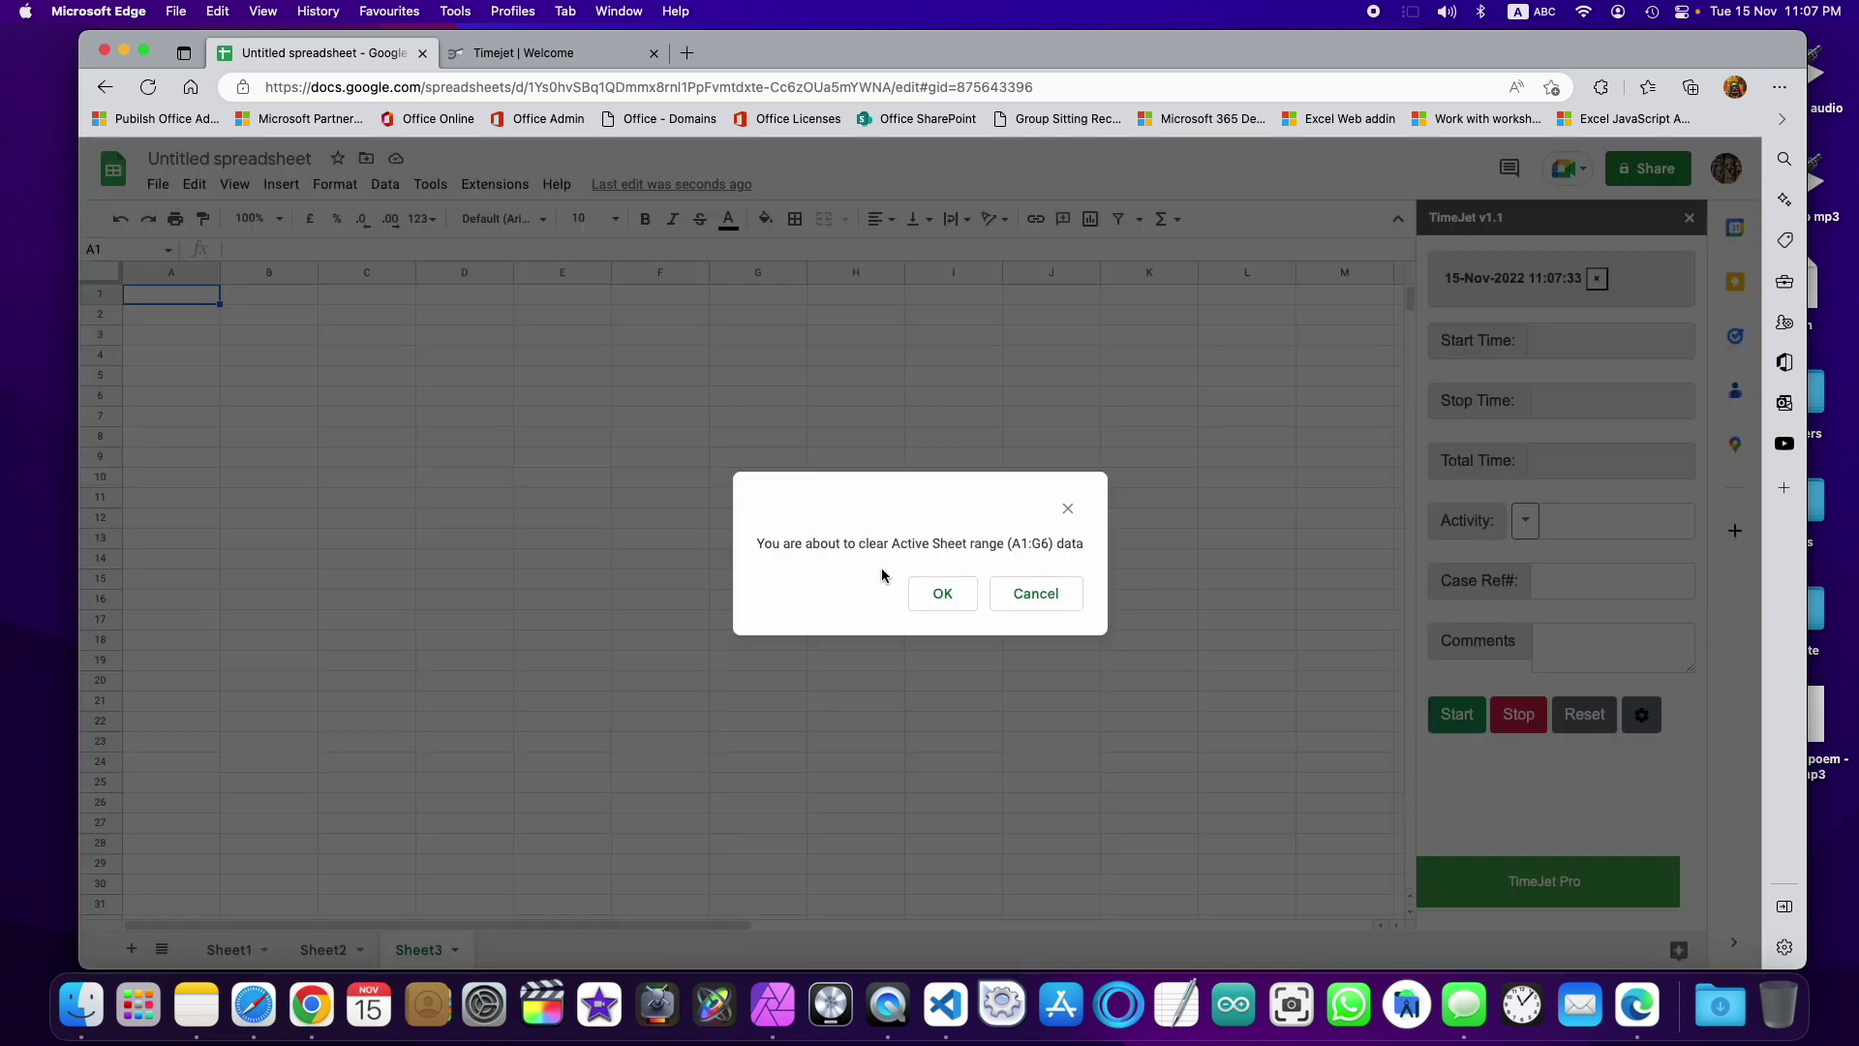
pyautogui.click(935, 594)
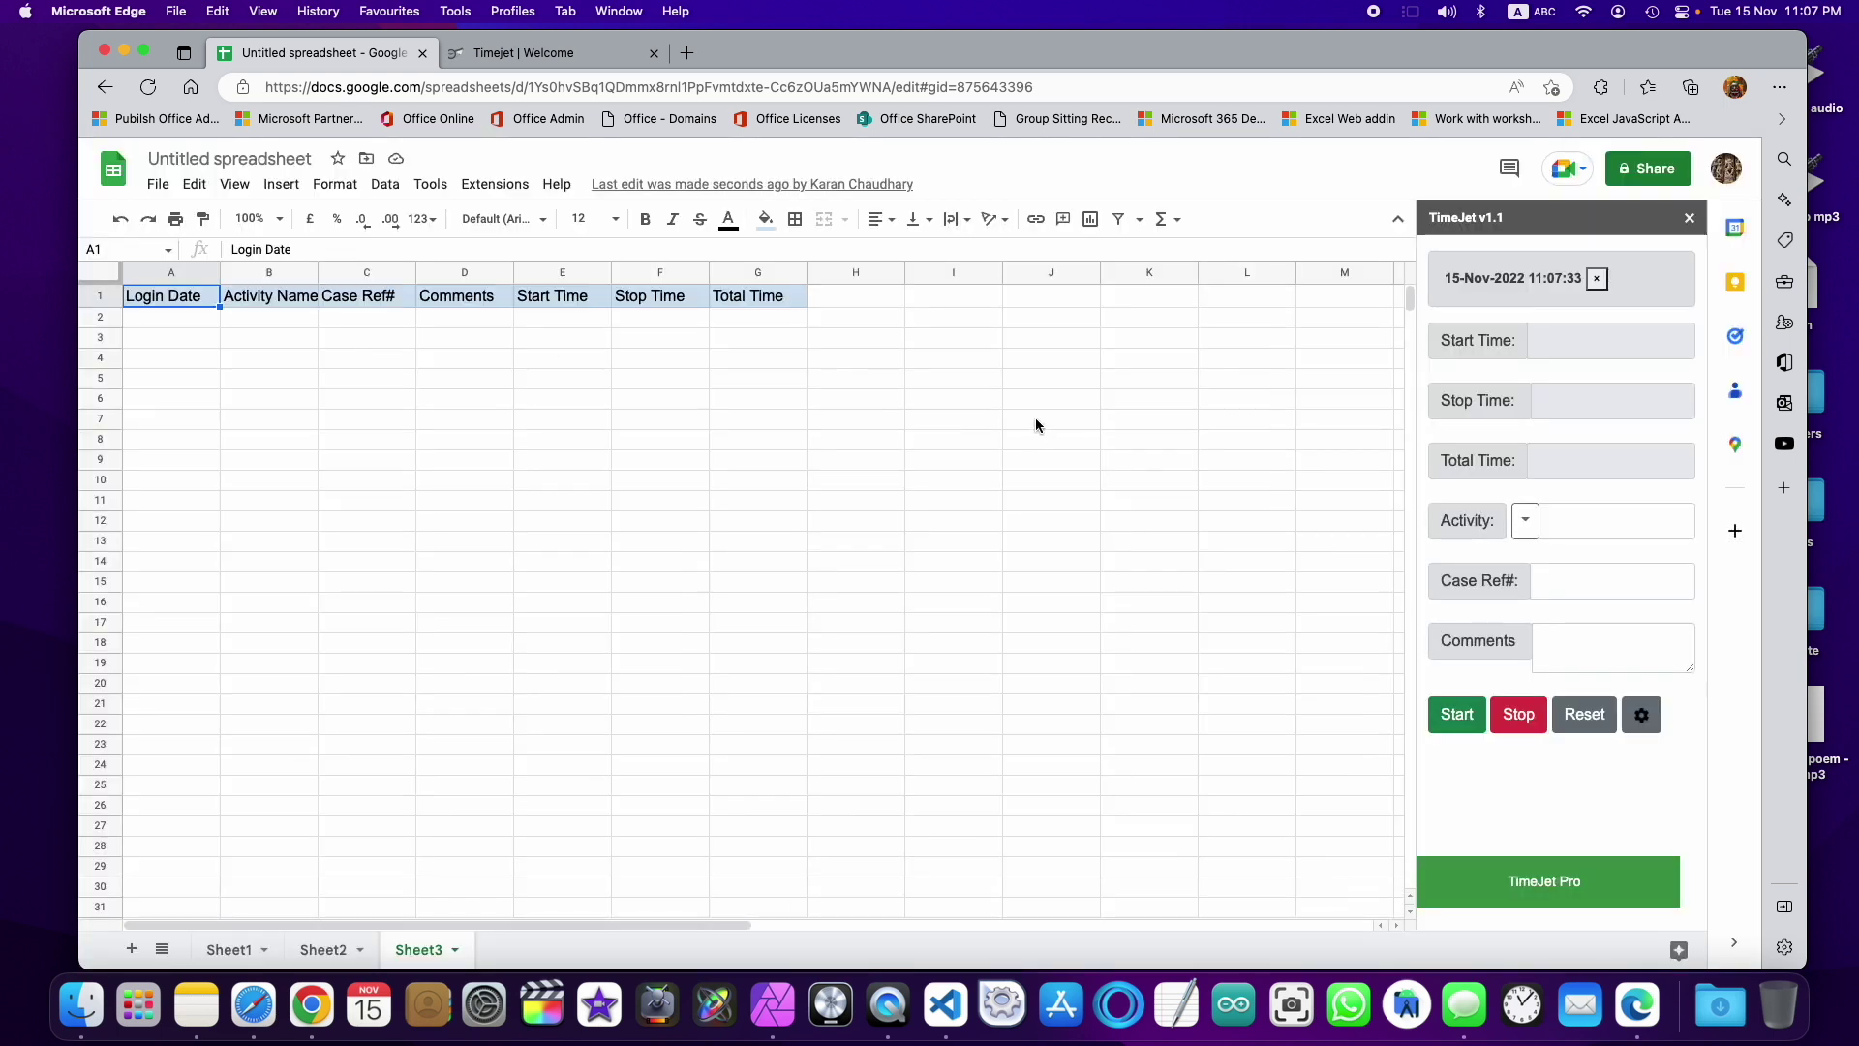
# Step: Clear the existing TimeJet headers by deleting the range A1:H5
pyautogui.click(170, 462)
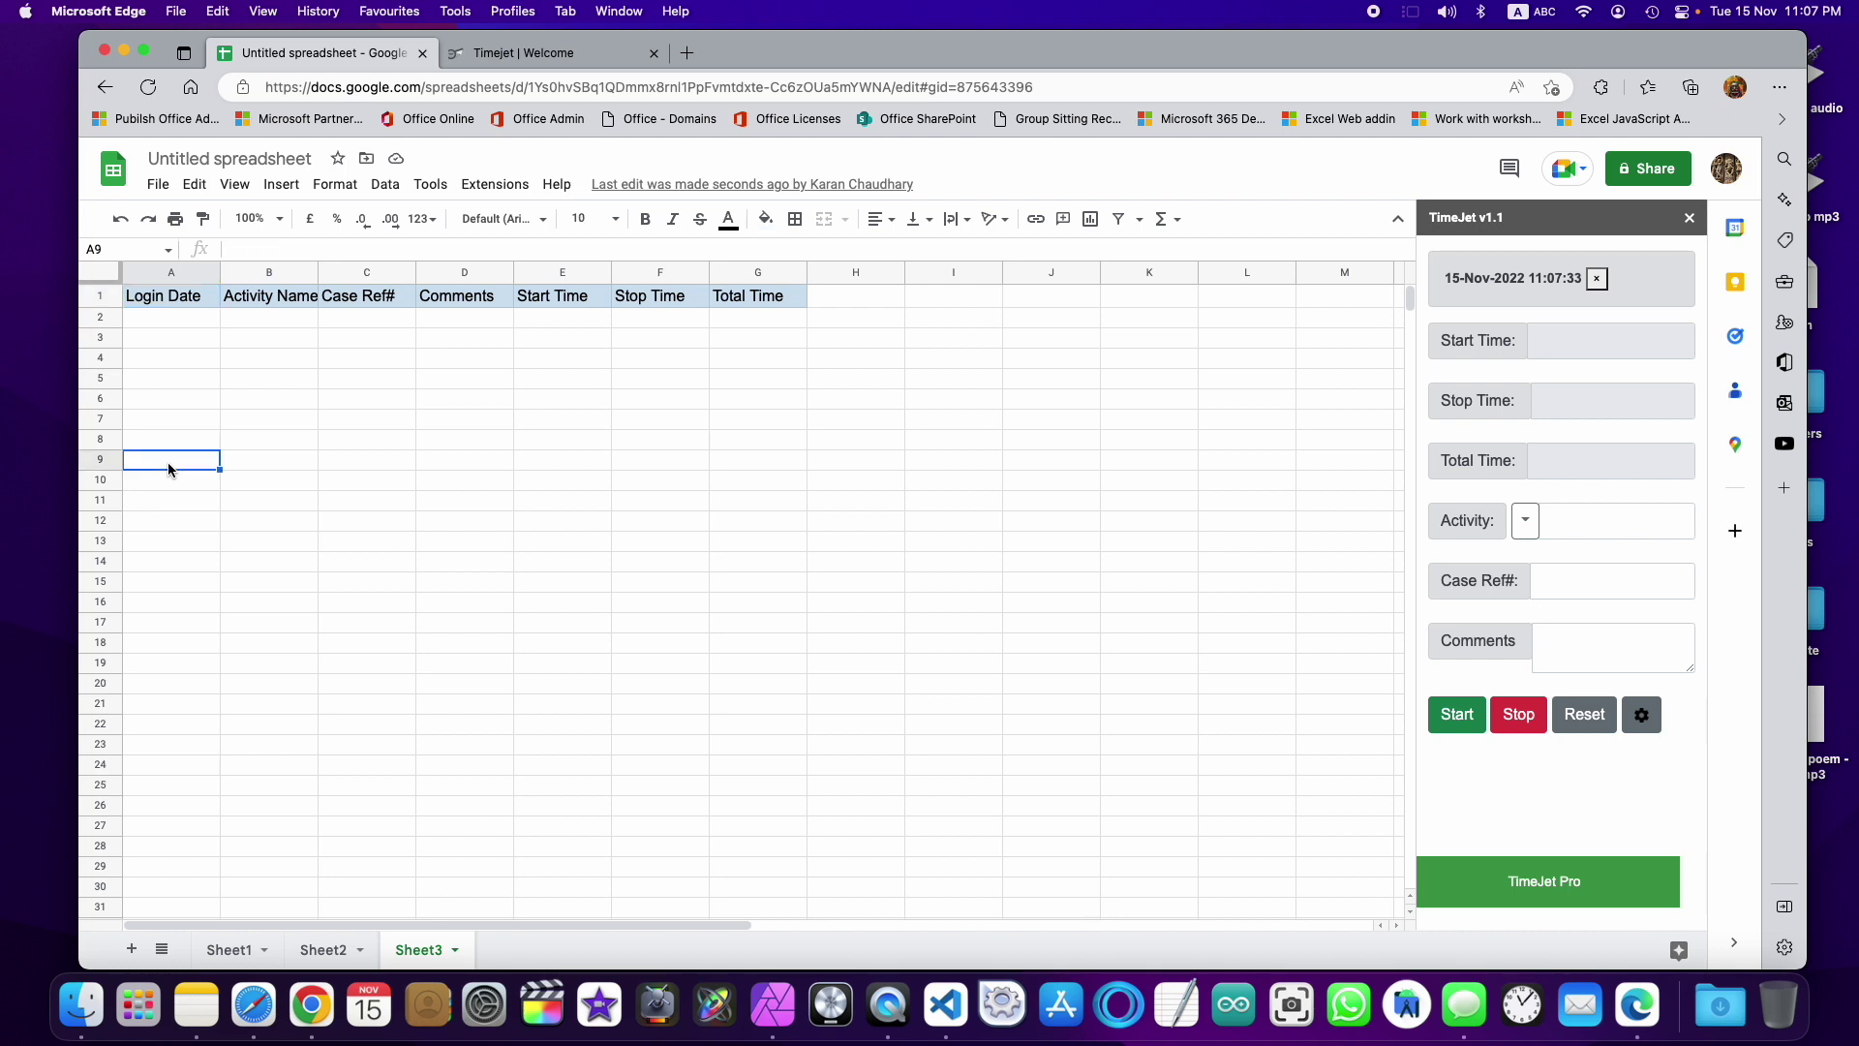
pyautogui.click(494, 293)
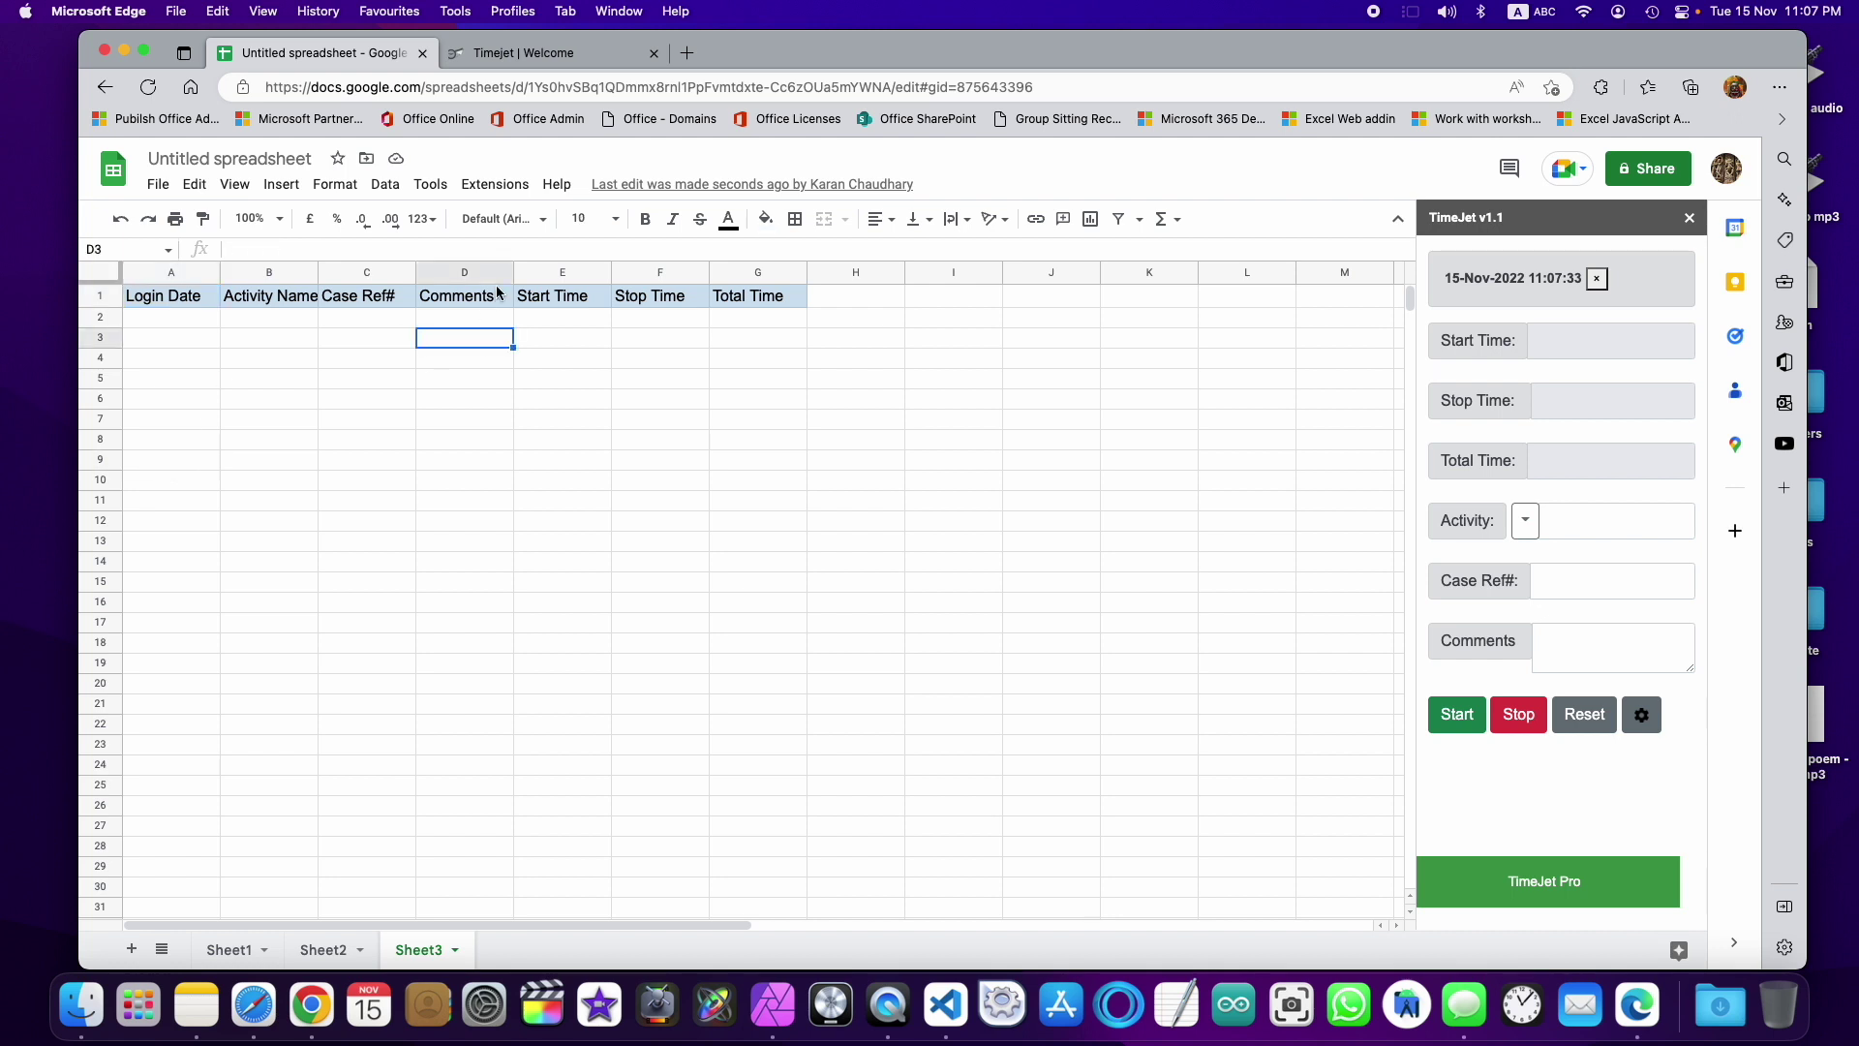
pyautogui.keyDown('shift'); pyautogui.click(855, 387); pyautogui.keyUp('shift')
pyautogui.keyDown('shift'); pyautogui.click(155, 297); pyautogui.keyUp('shift')
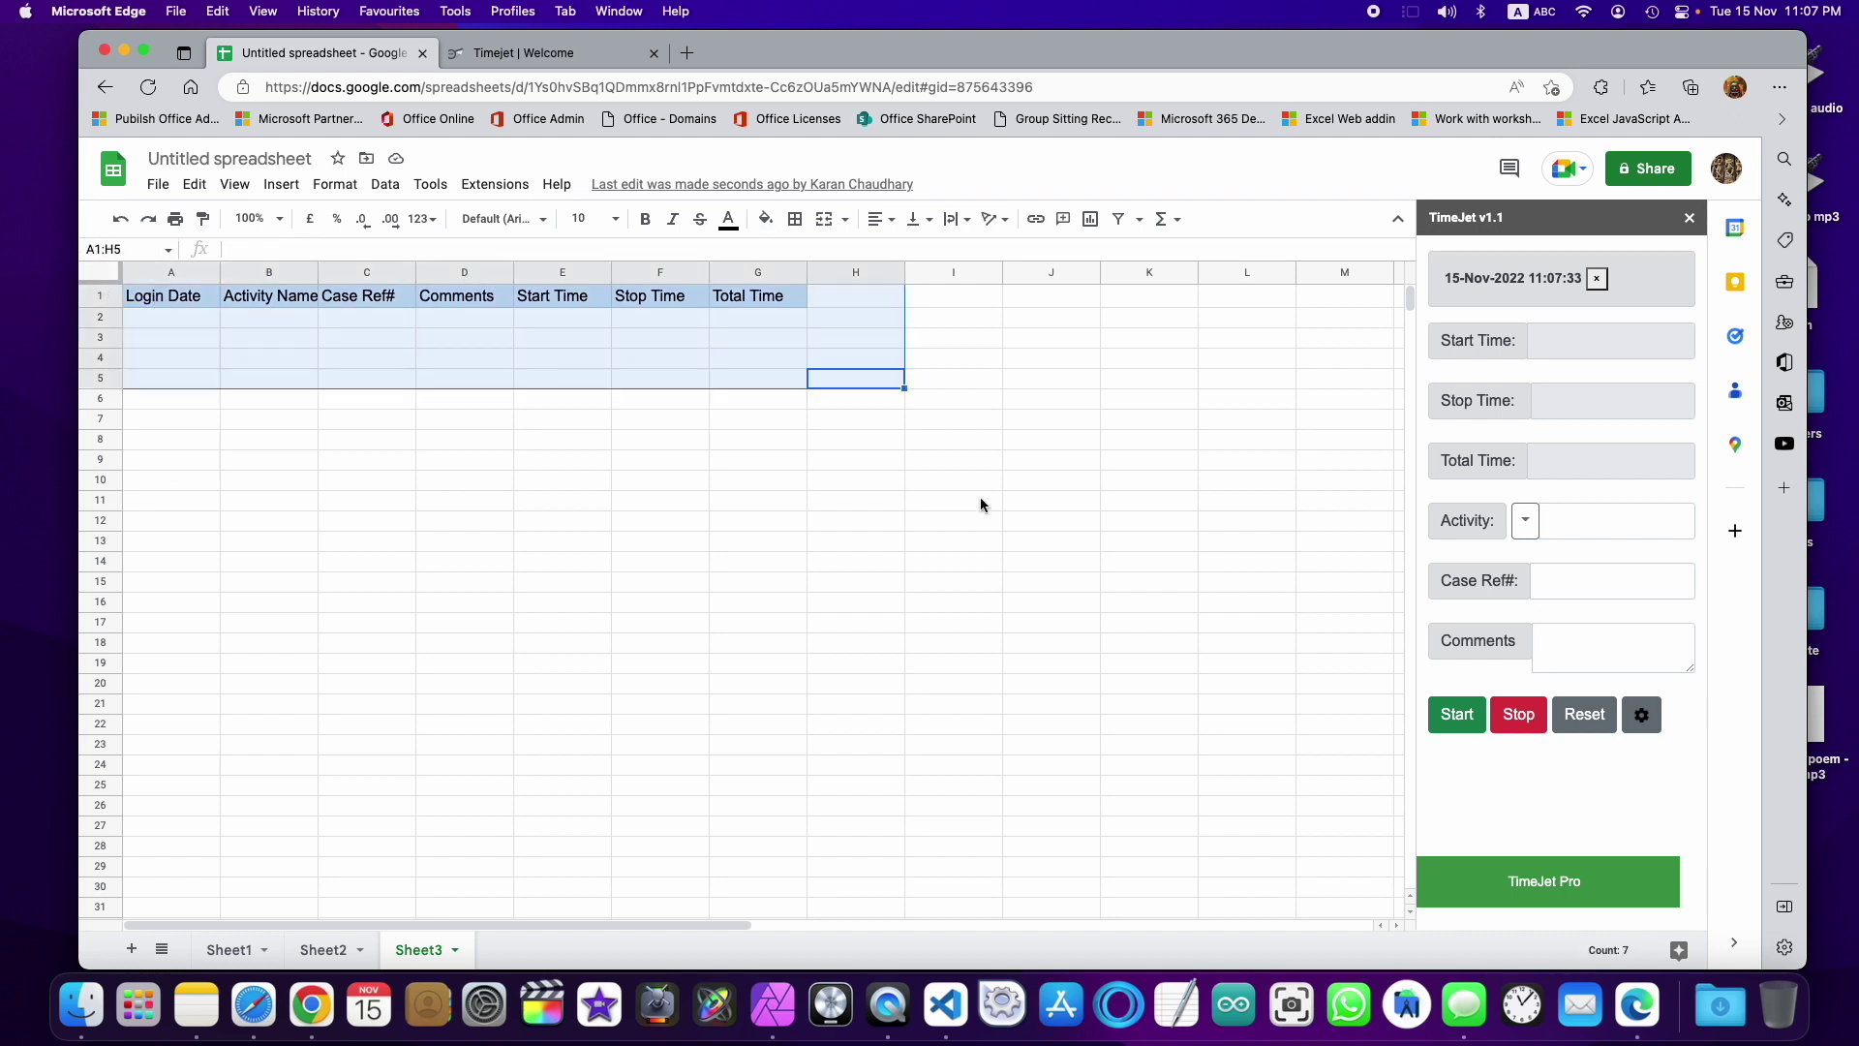
pyautogui.press('Delete')
pyautogui.click(891, 619)
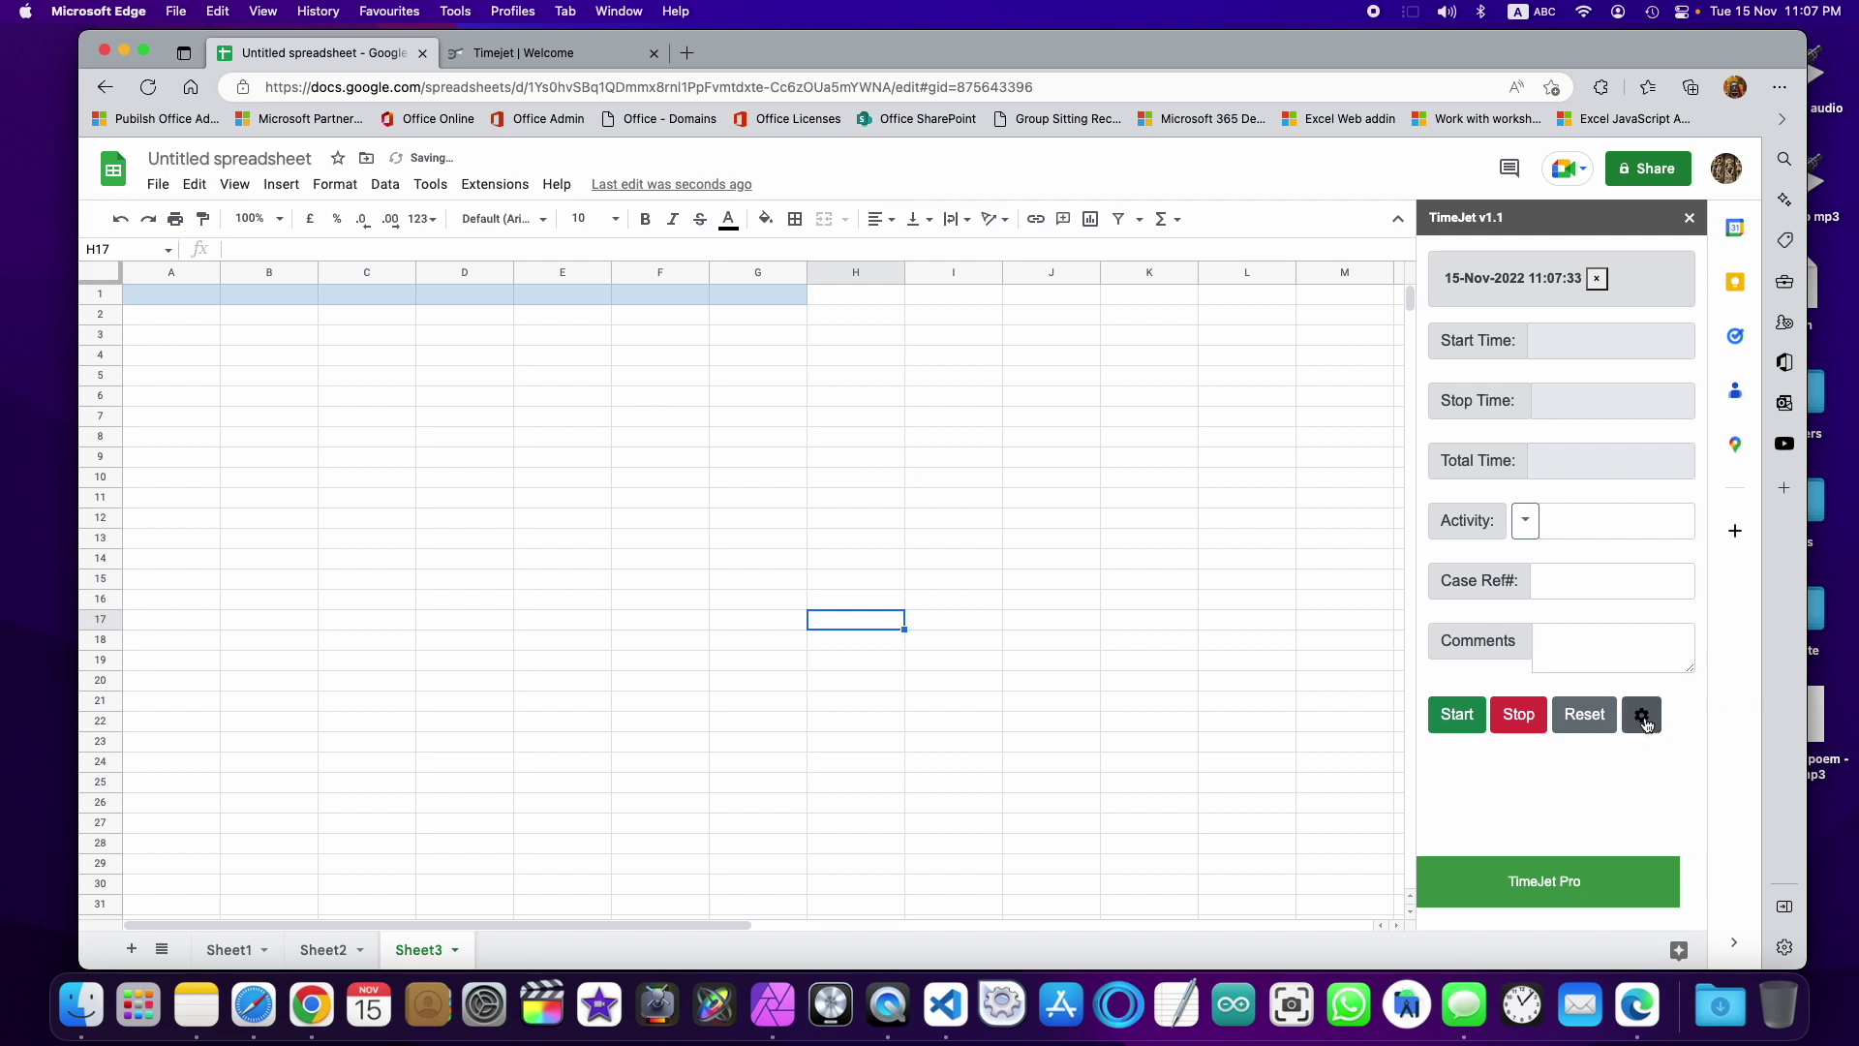
# Step: Set TimeJet's Data Start Column to C, reset the headers into C1:I1, and start the timer
pyautogui.click(1655, 722)
pyautogui.scroll(-1, 1599, 828)
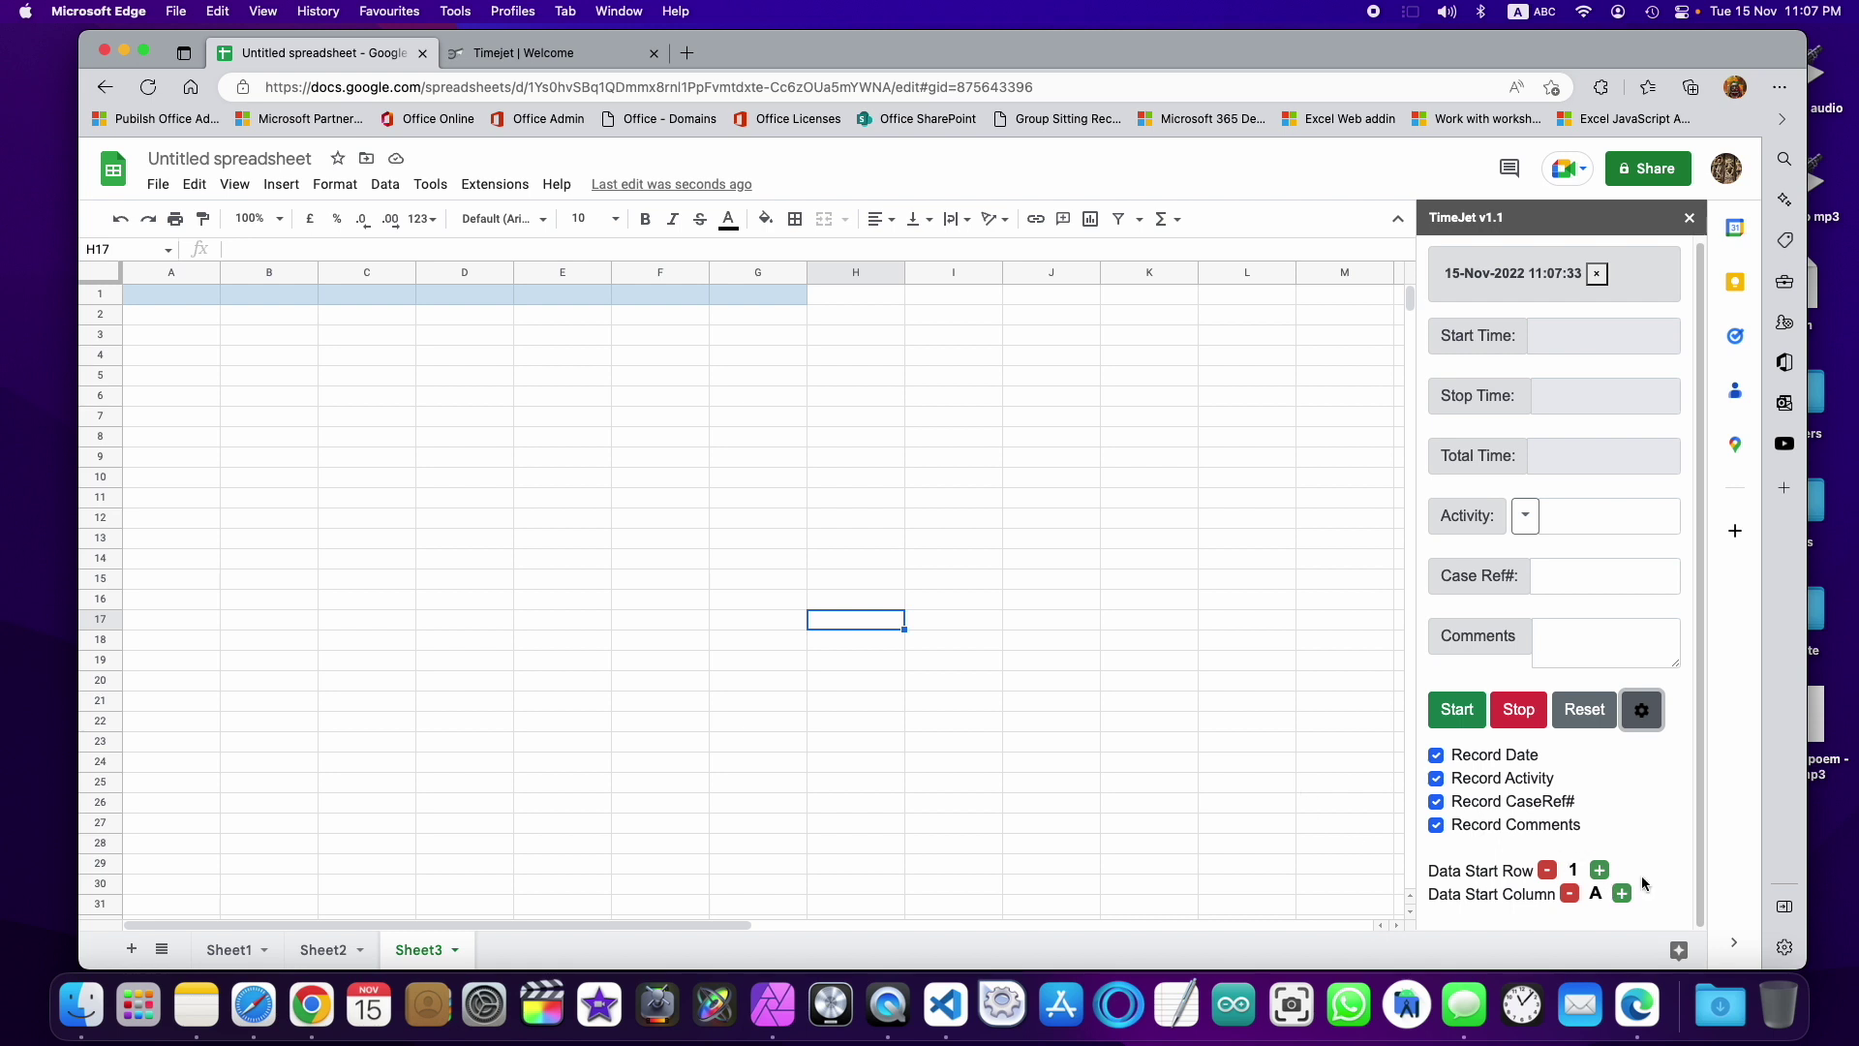
pyautogui.click(1623, 895)
pyautogui.click(1623, 895)
pyautogui.click(1642, 710)
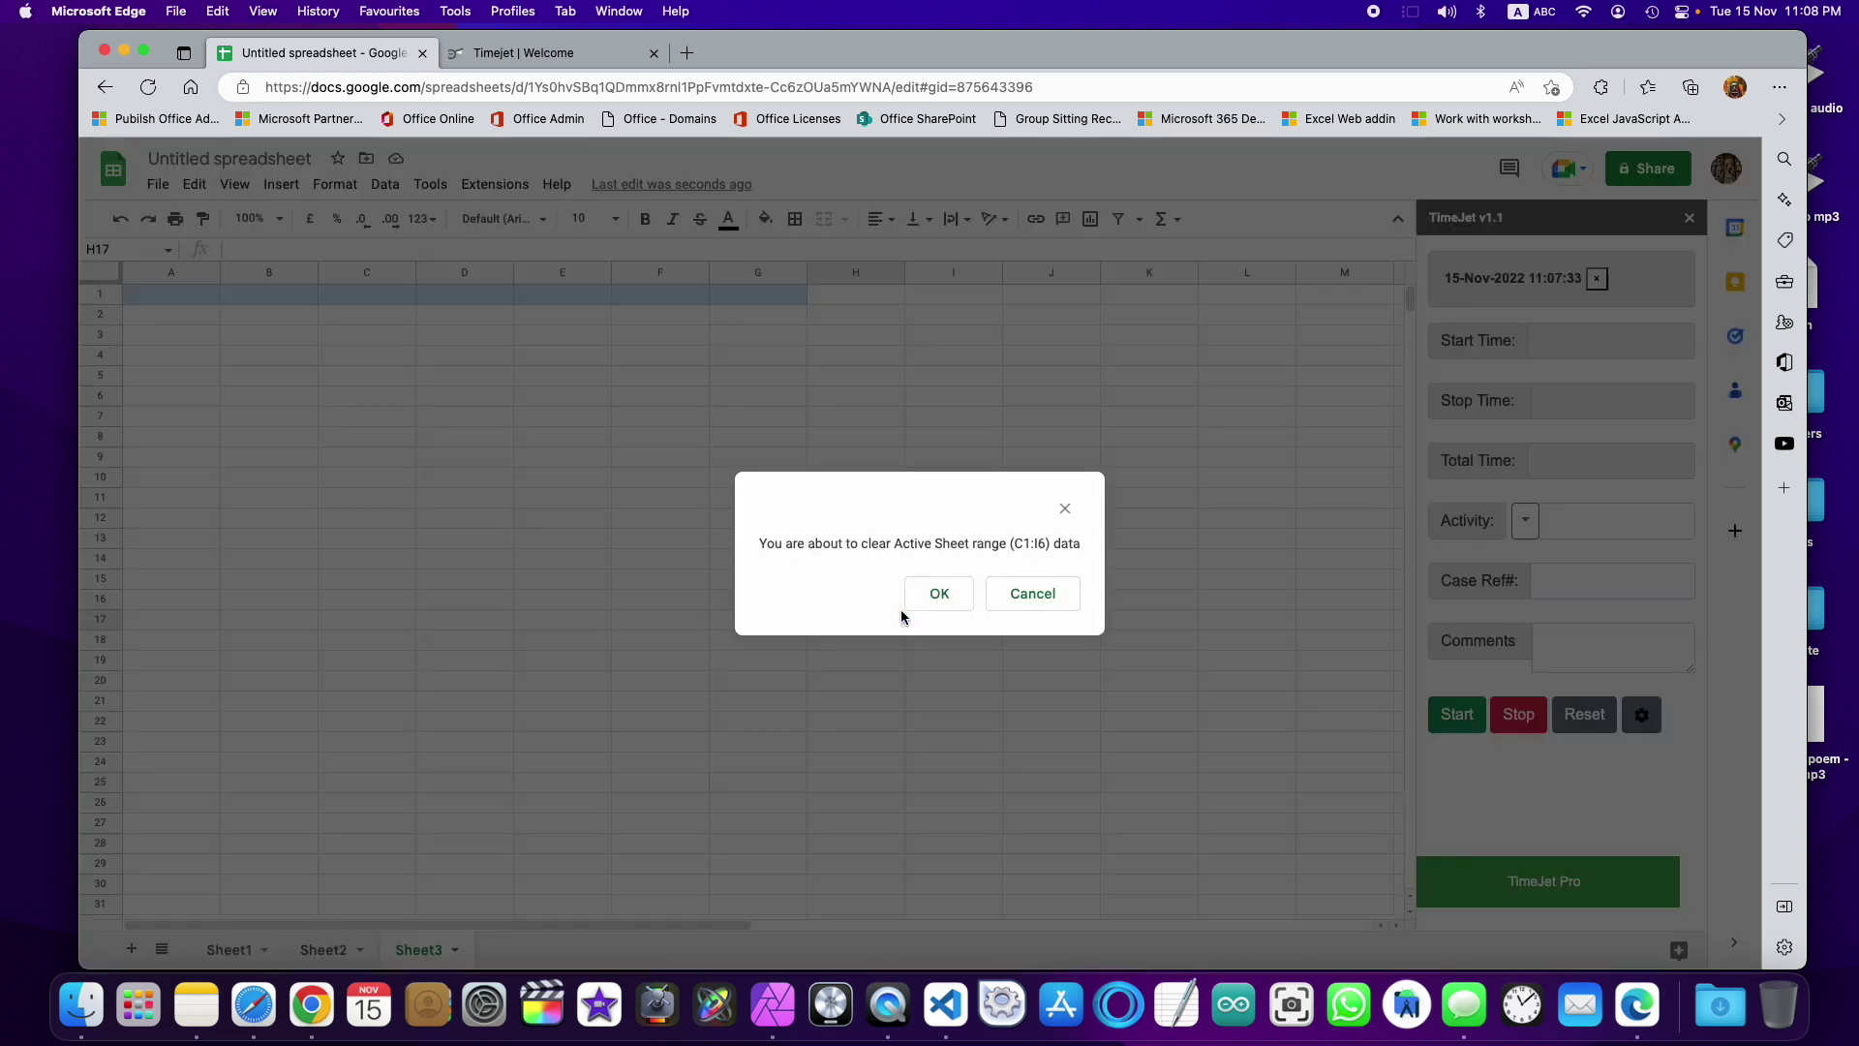
pyautogui.click(947, 596)
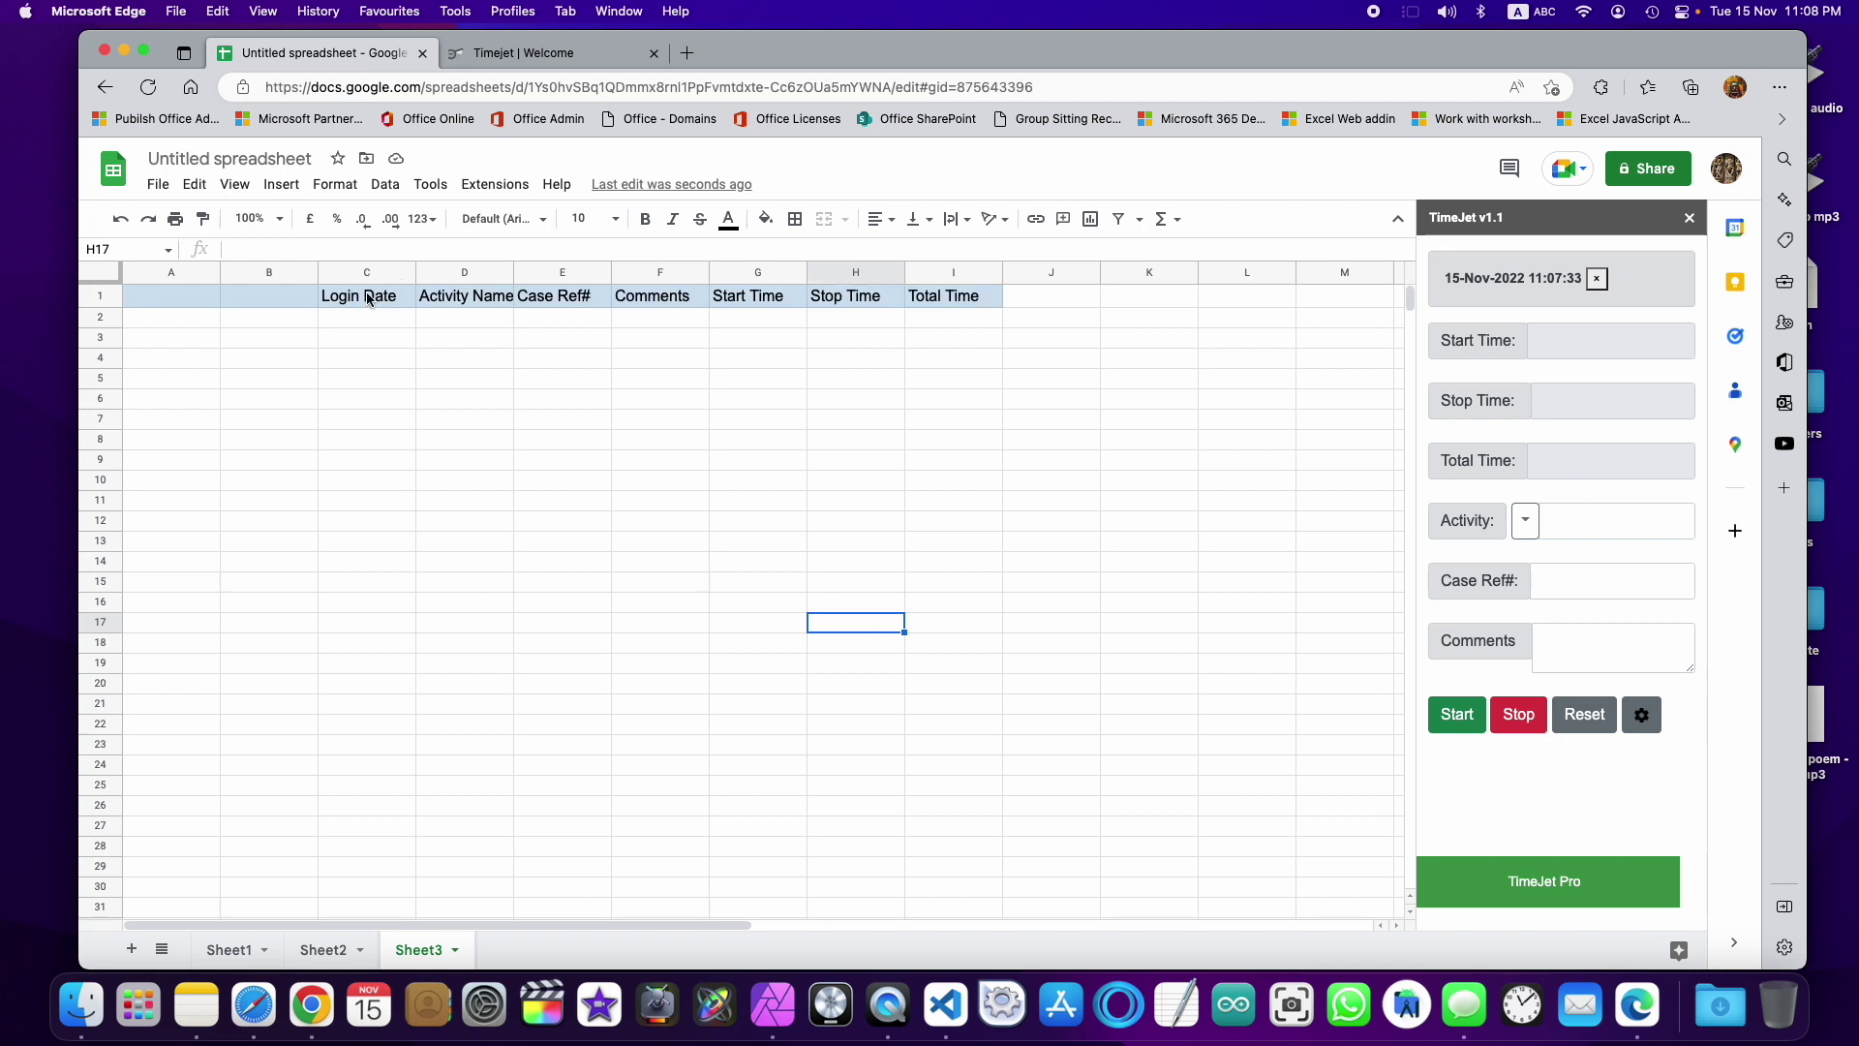
pyautogui.click(1464, 724)
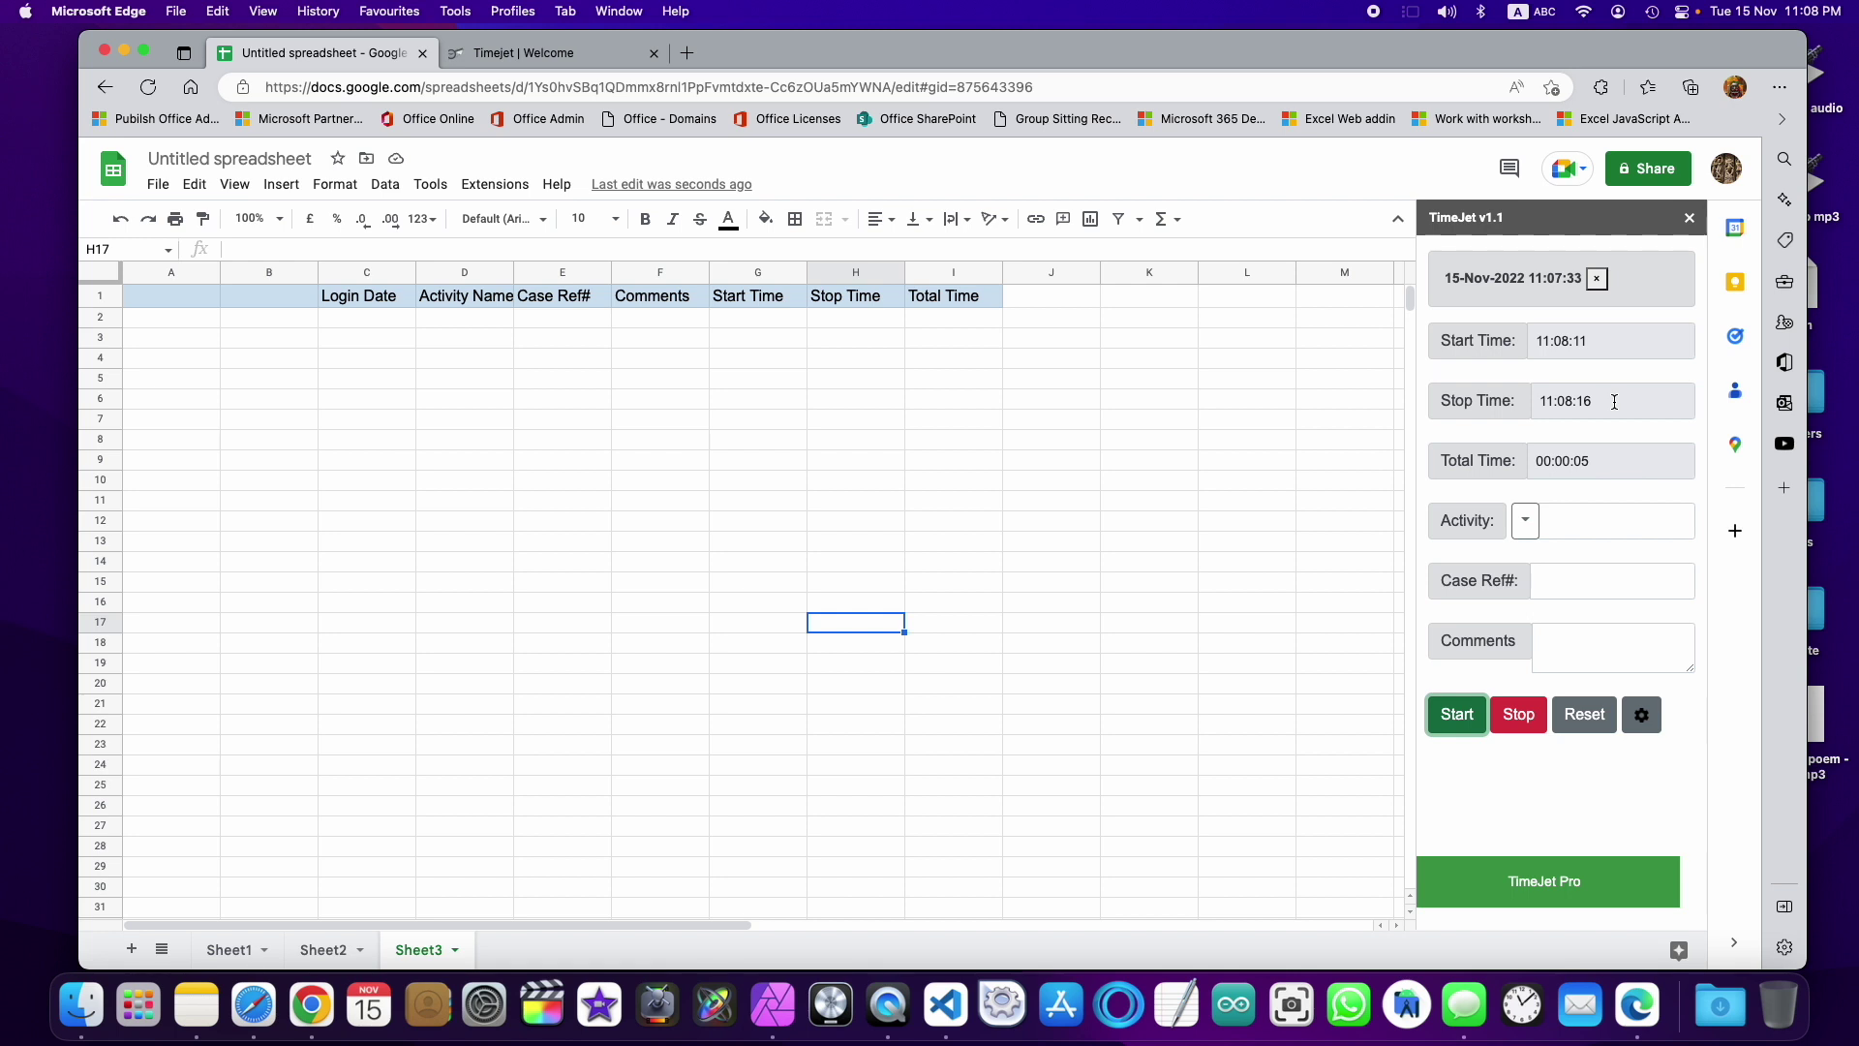
# Step: Review the United Kingdom locale and GMT+05:30 time zone in spreadsheet settings, closing without changes
pyautogui.click(163, 190)
pyautogui.click(237, 723)
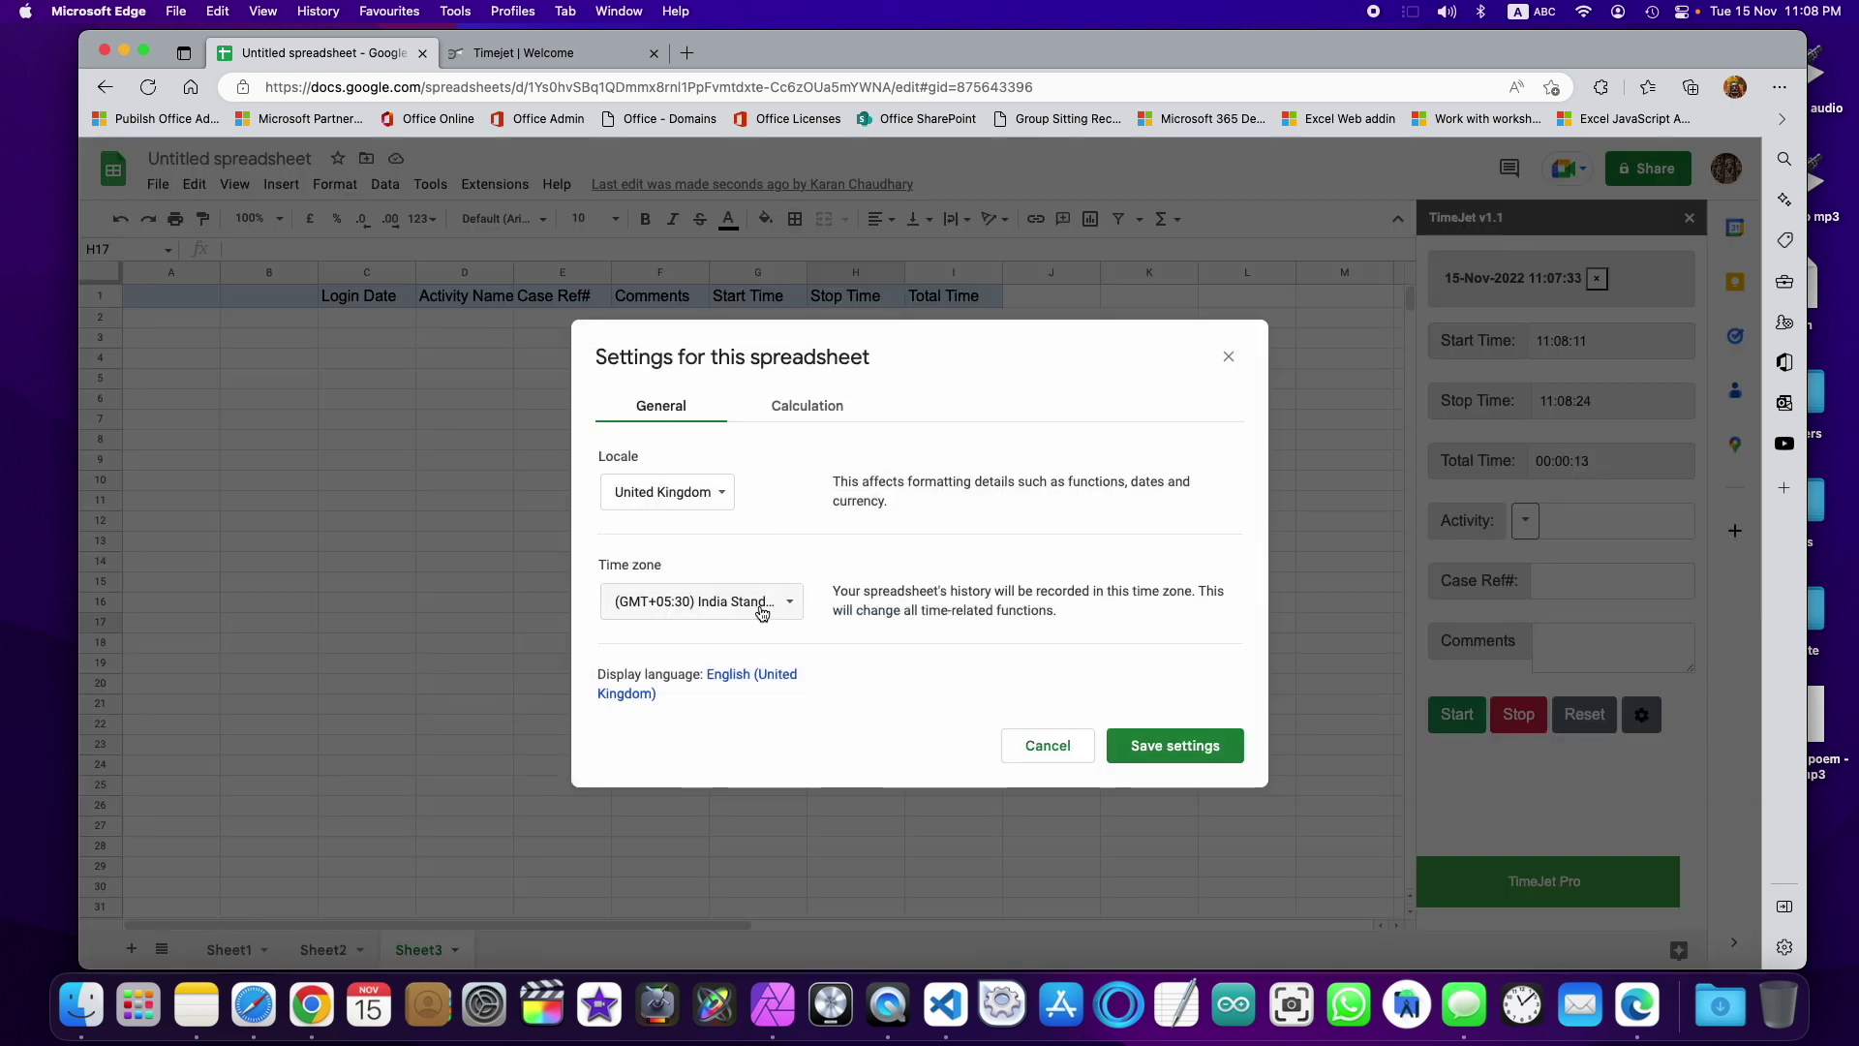
pyautogui.click(1058, 745)
pyautogui.click(1053, 745)
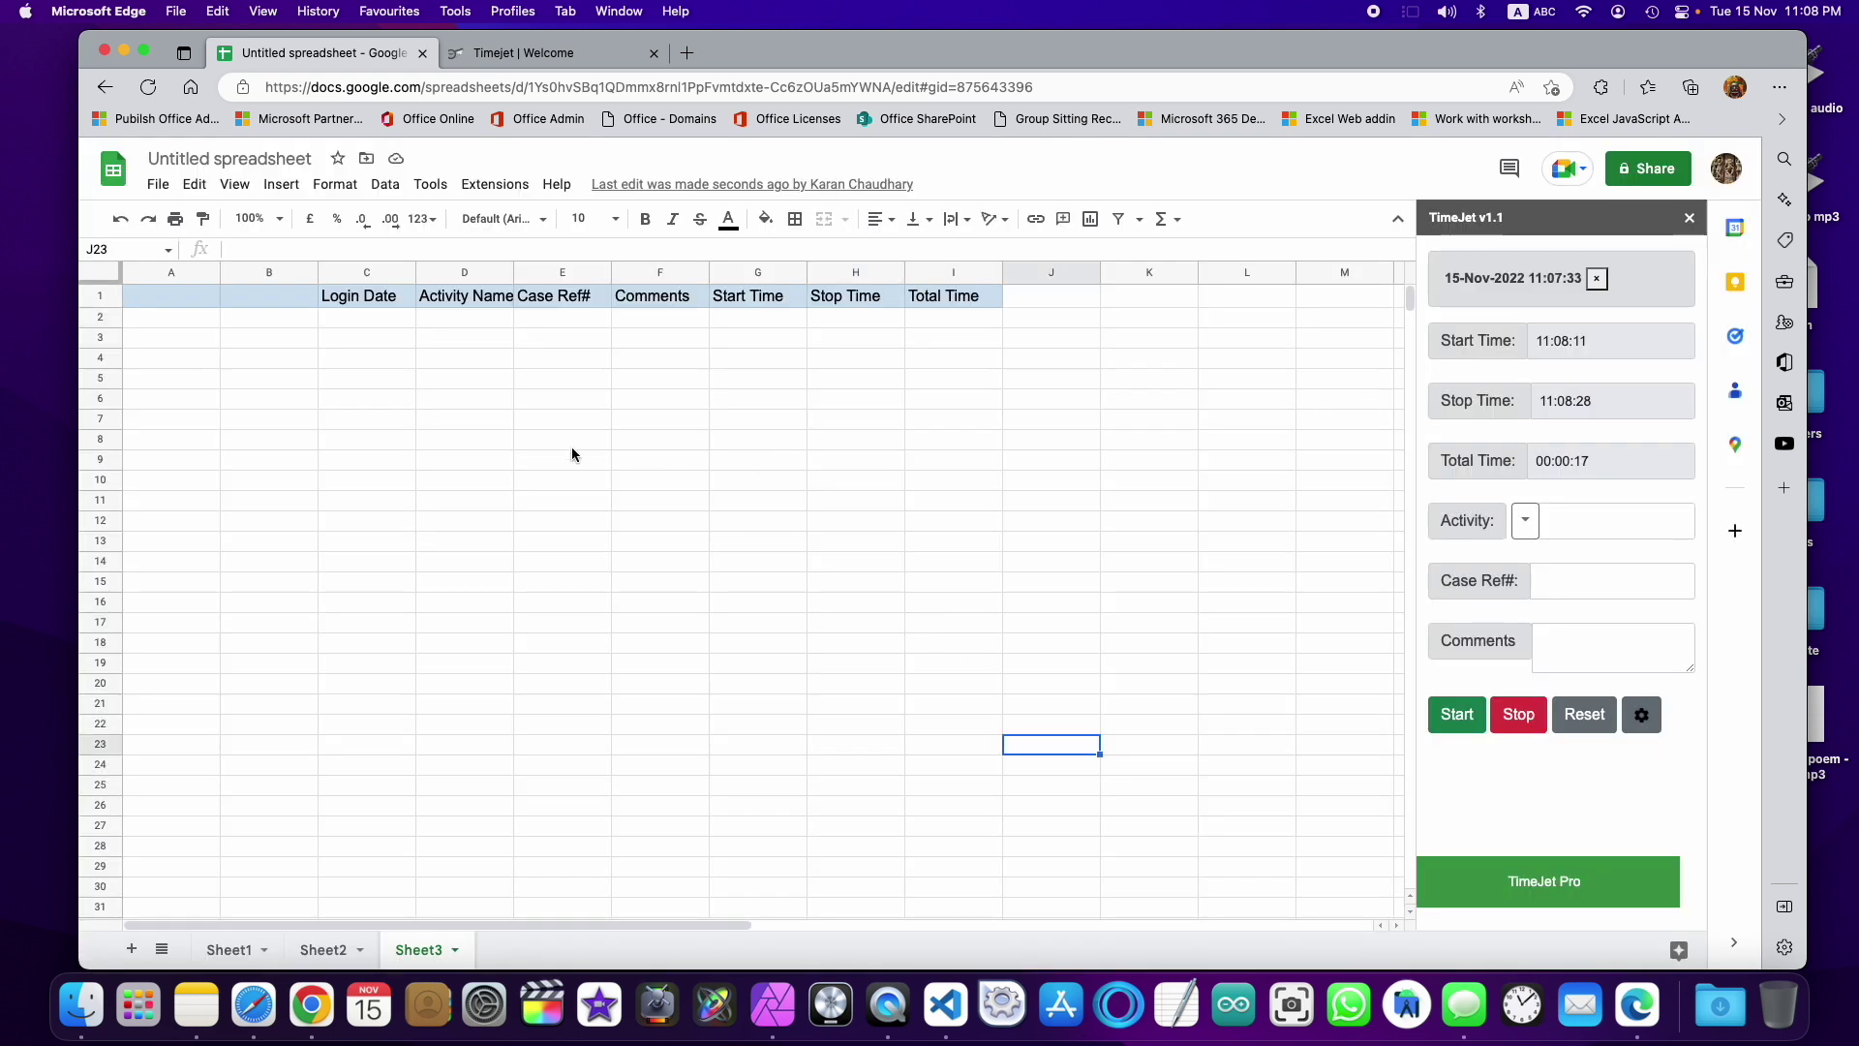
# Step: Set the activity to Production, enter a case reference number, and stop to log the 00:00:25 entry in row 2
pyautogui.click(1525, 520)
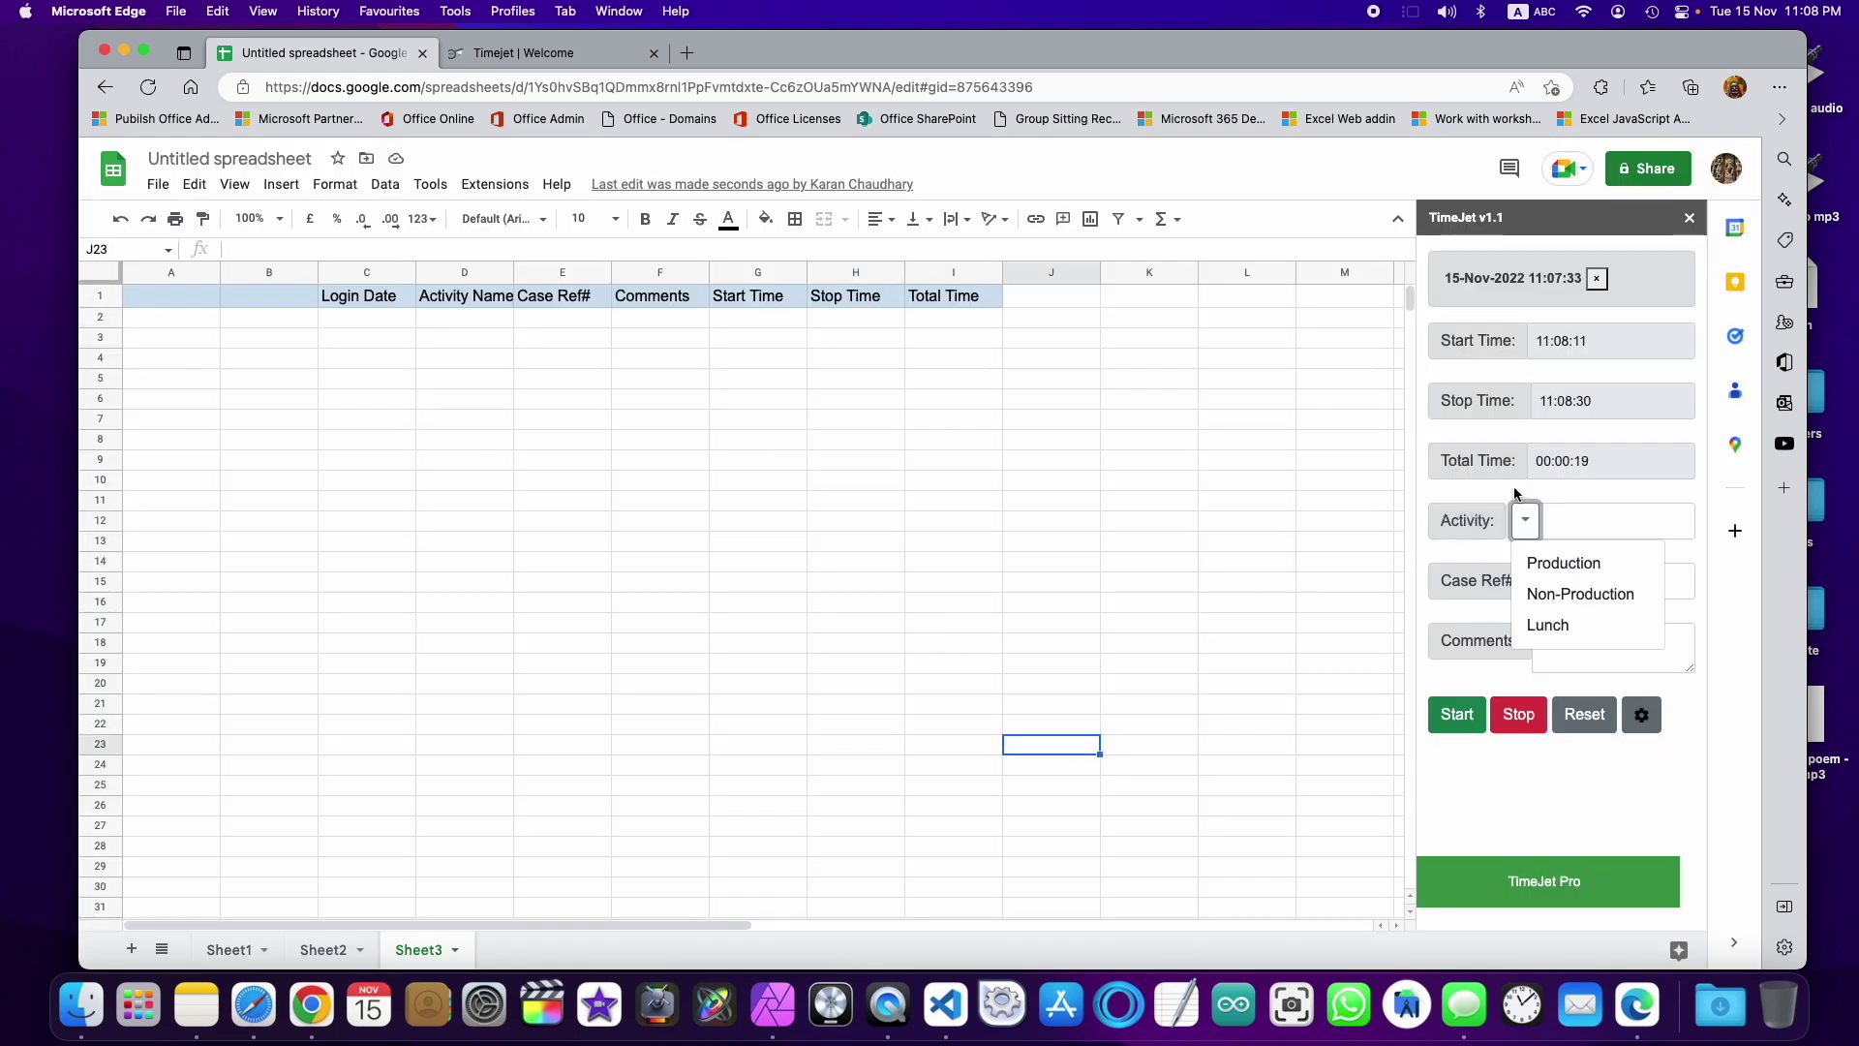
pyautogui.click(1564, 562)
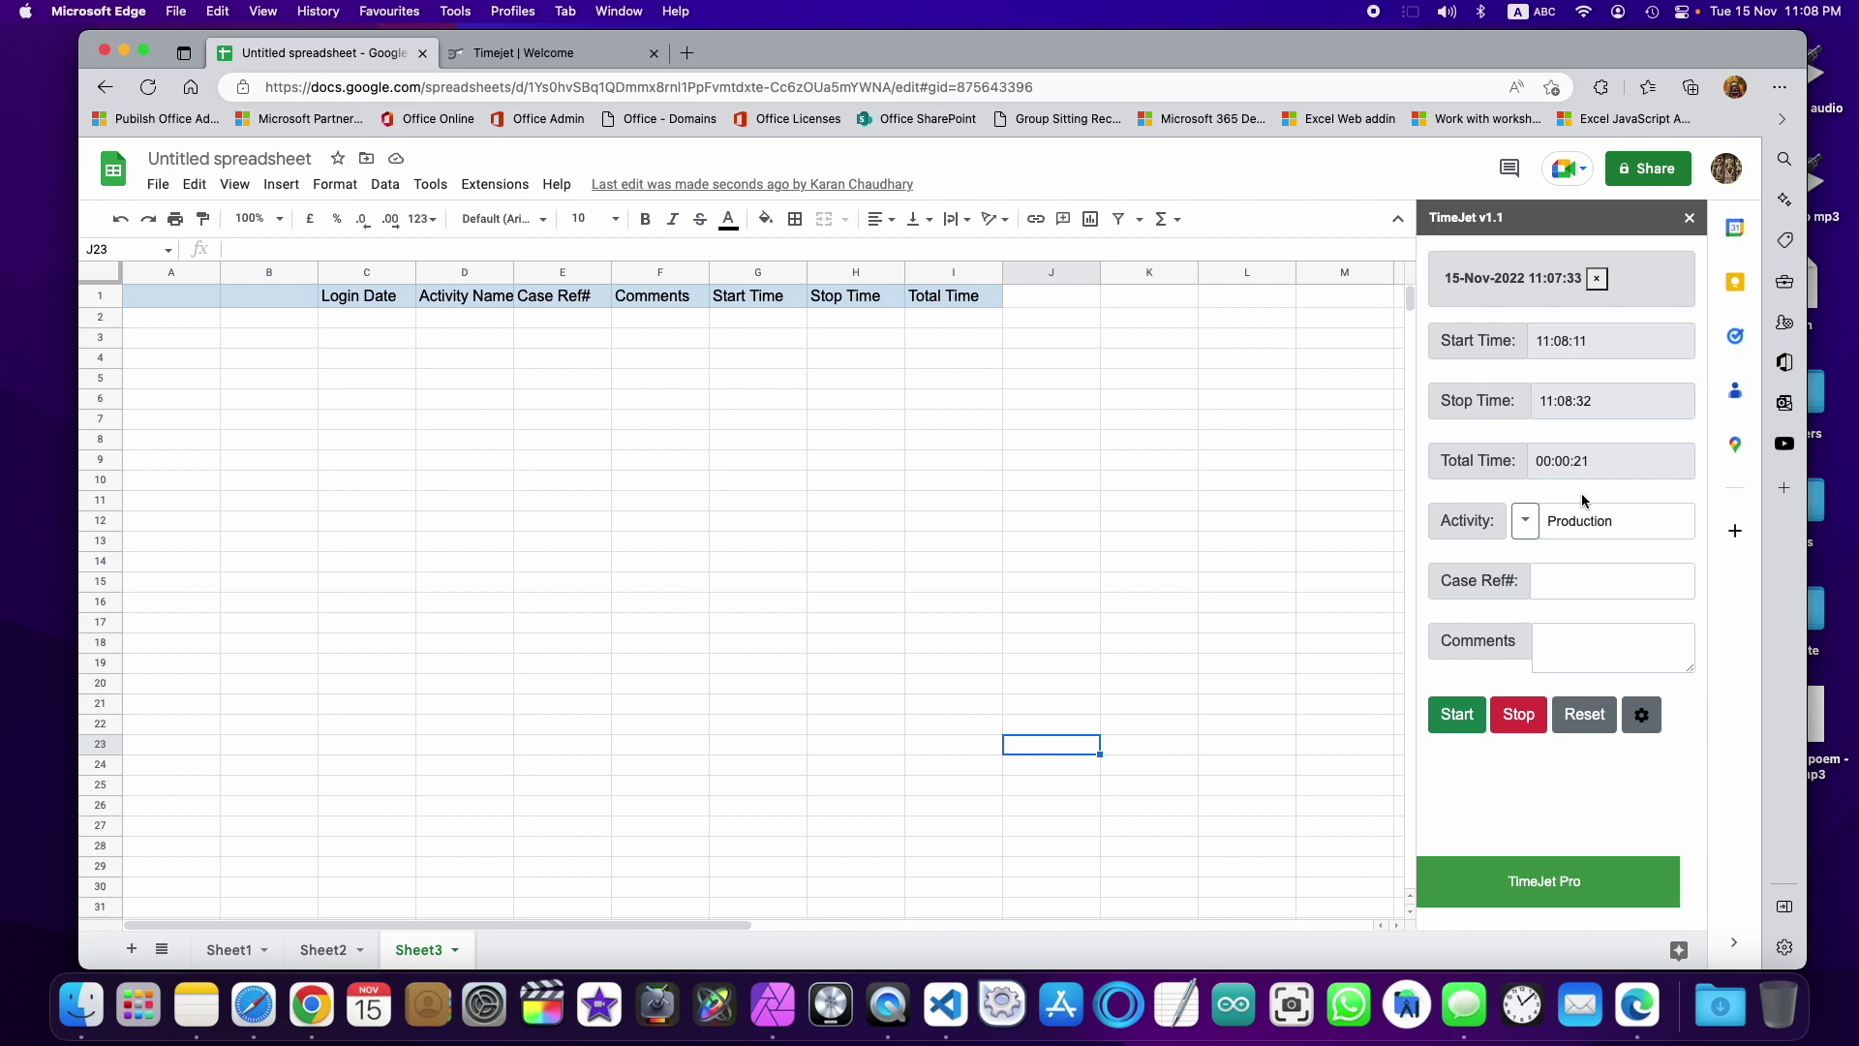
pyautogui.click(1572, 583)
pyautogui.write('3343434')
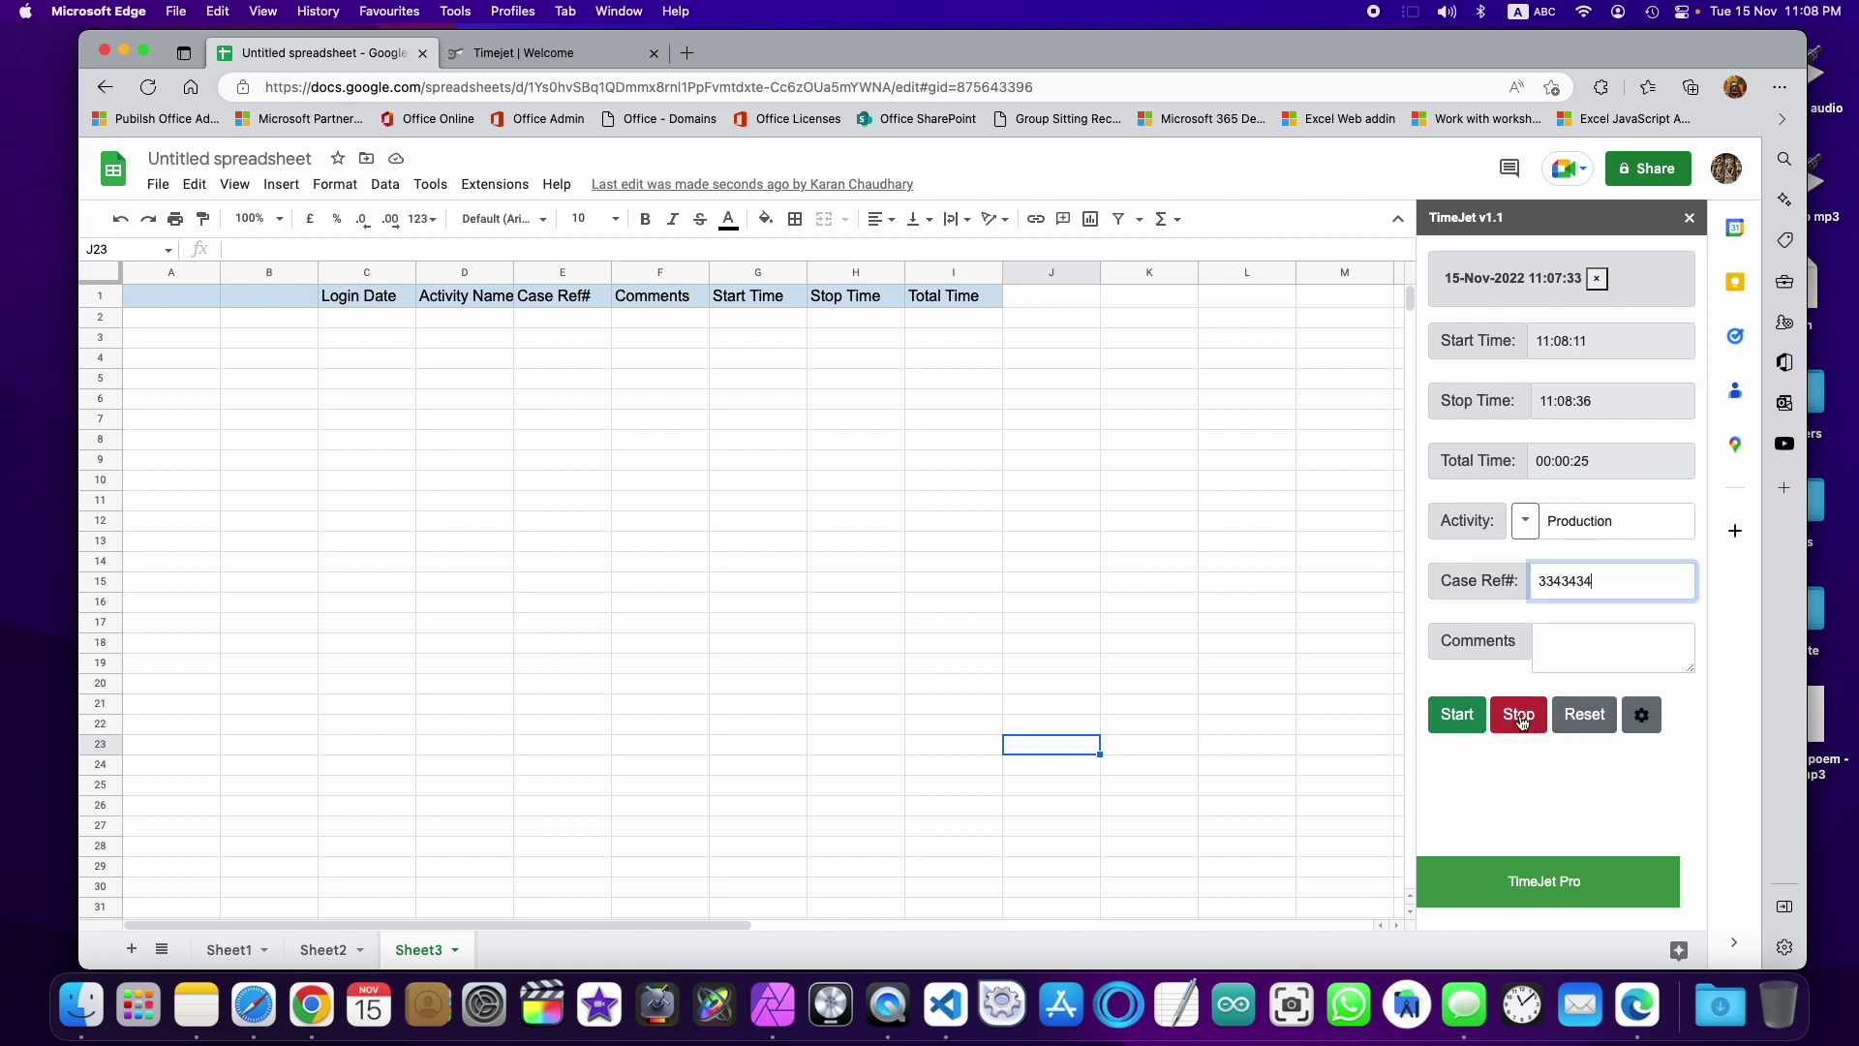
pyautogui.click(1520, 718)
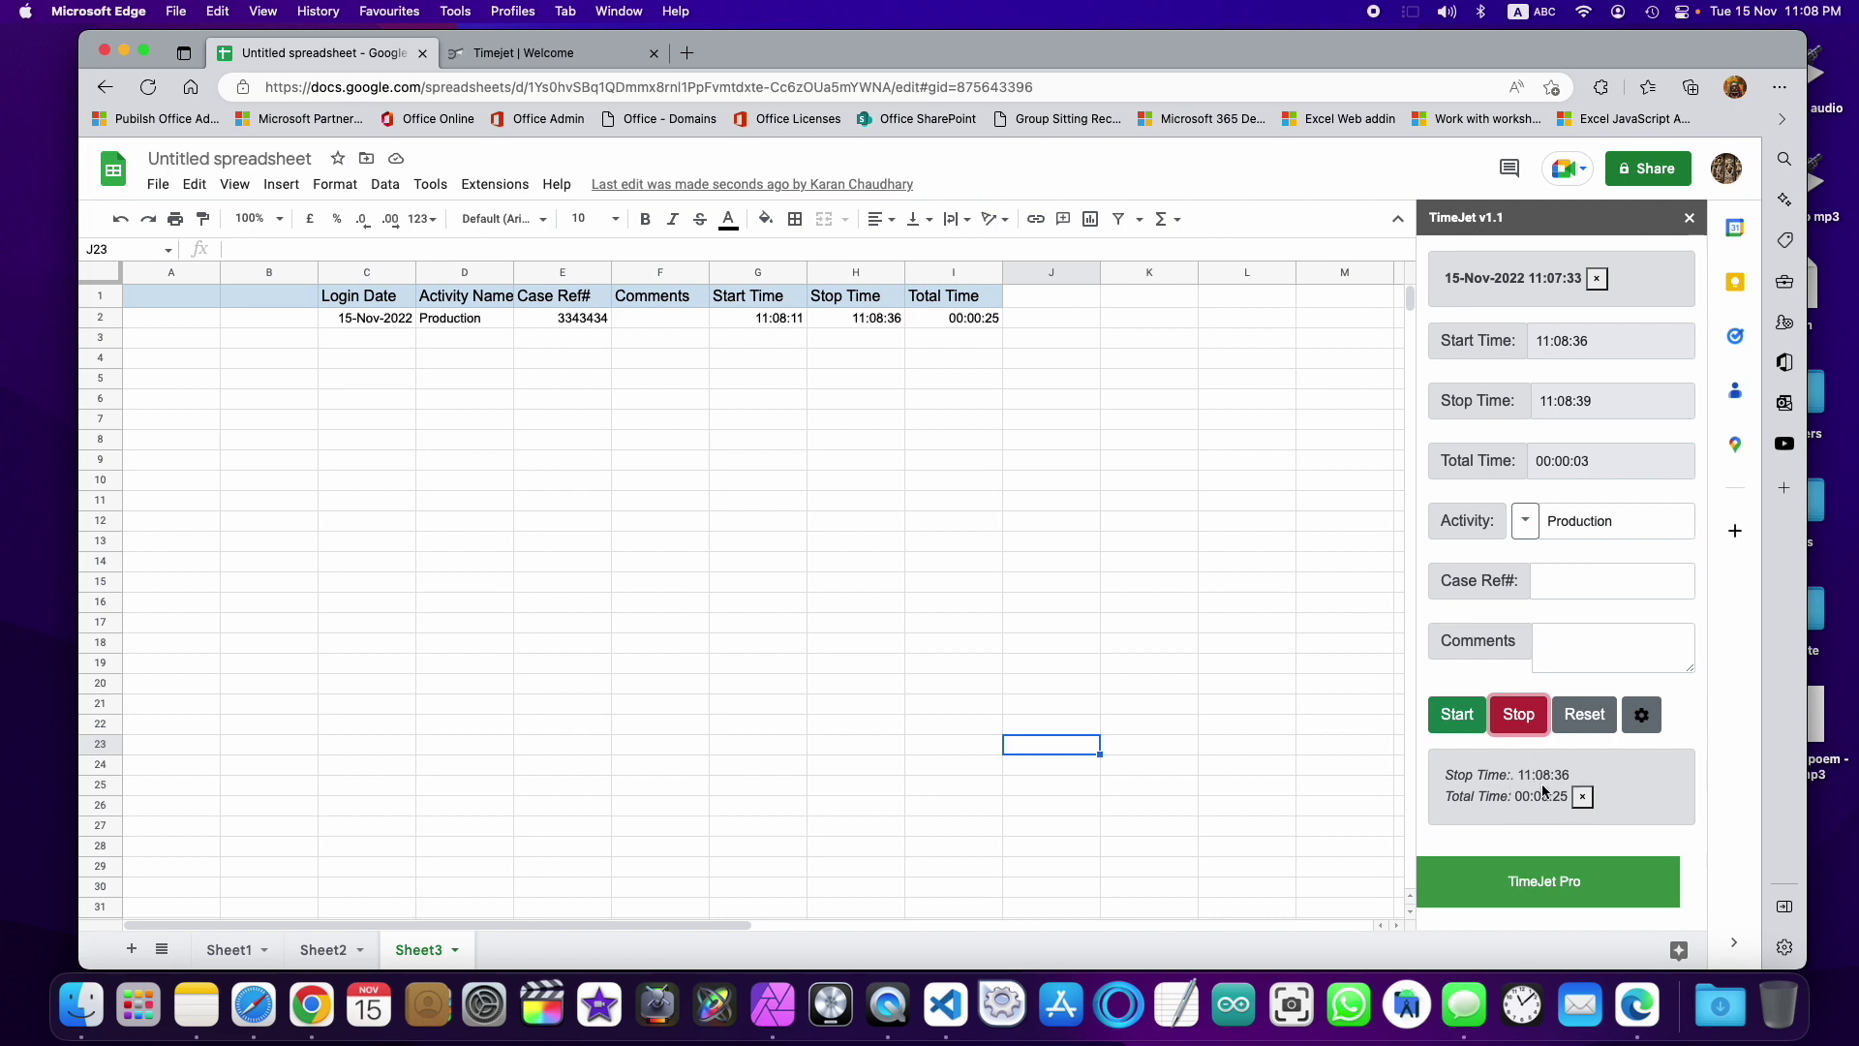
pyautogui.click(1582, 796)
# Step: Check row 2's logged start, stop and total times, then log two more Production entries (00:00:13, 00:00:07)
pyautogui.click(816, 319)
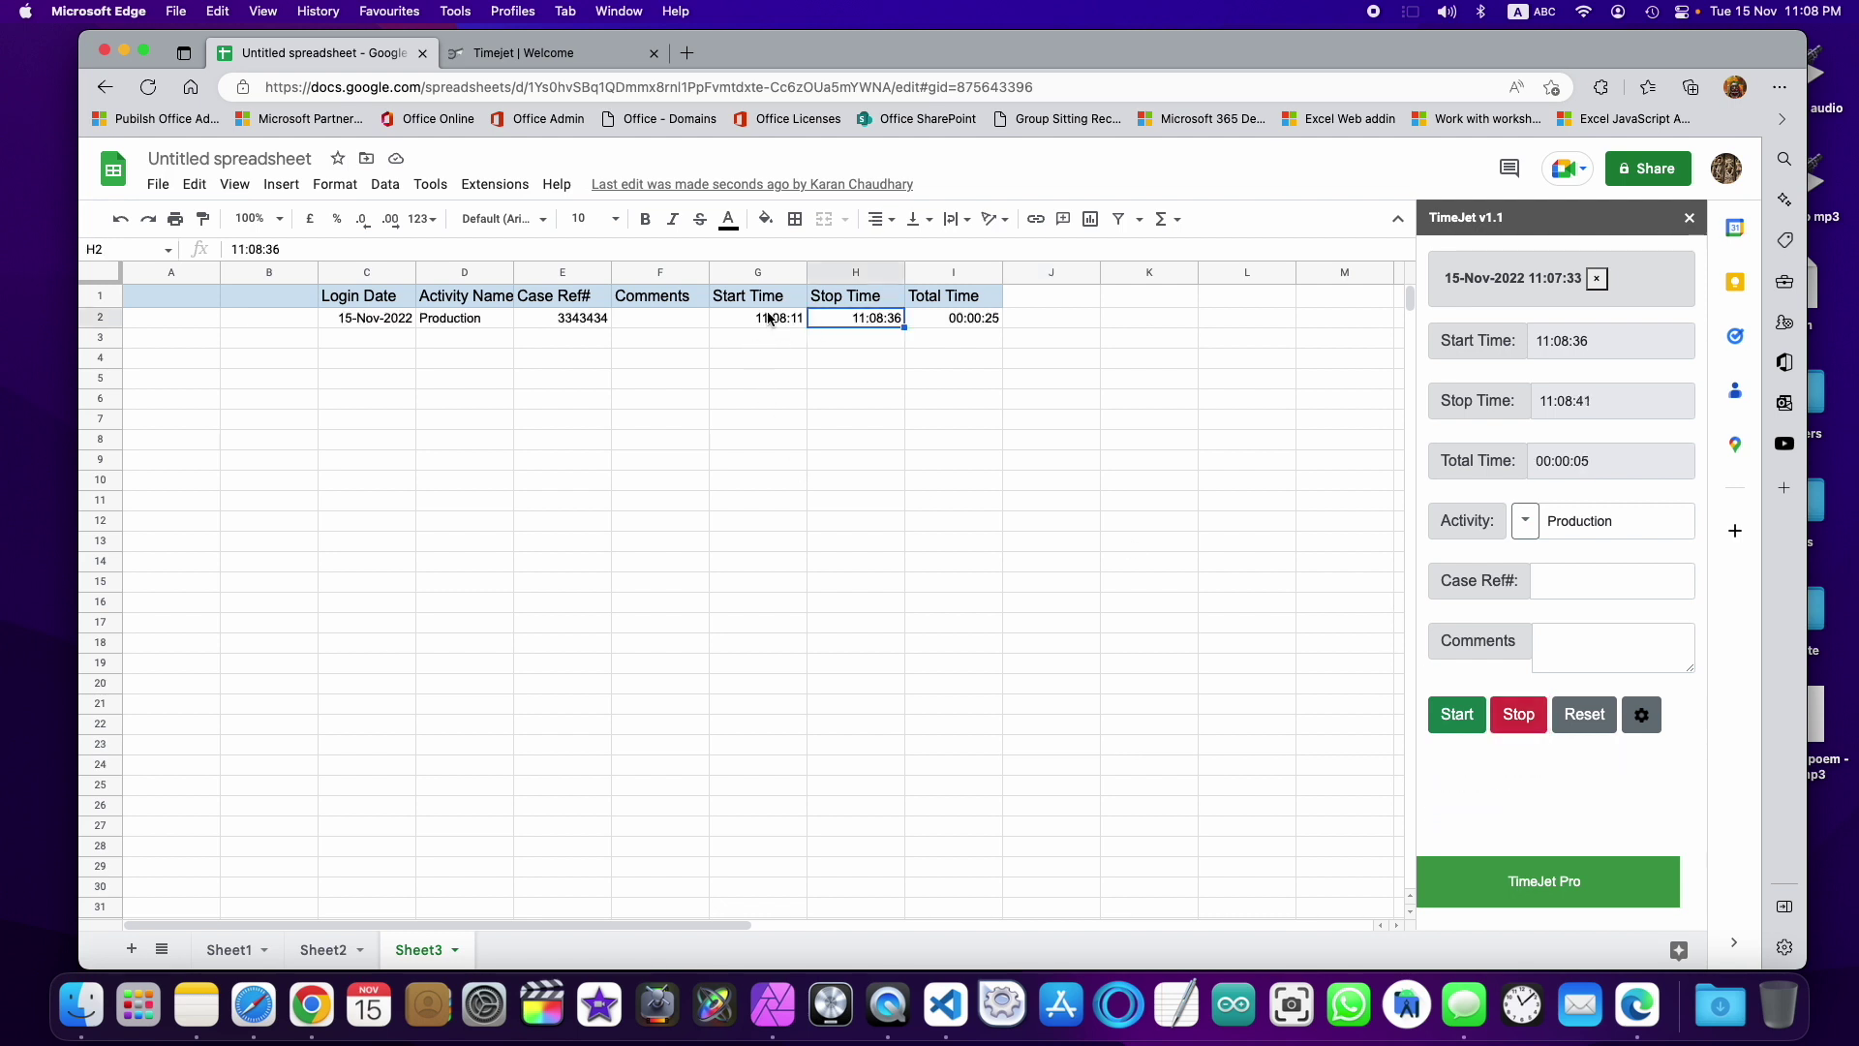
pyautogui.moveTo(789, 319); pyautogui.dragTo(871, 315)
pyautogui.click(962, 323)
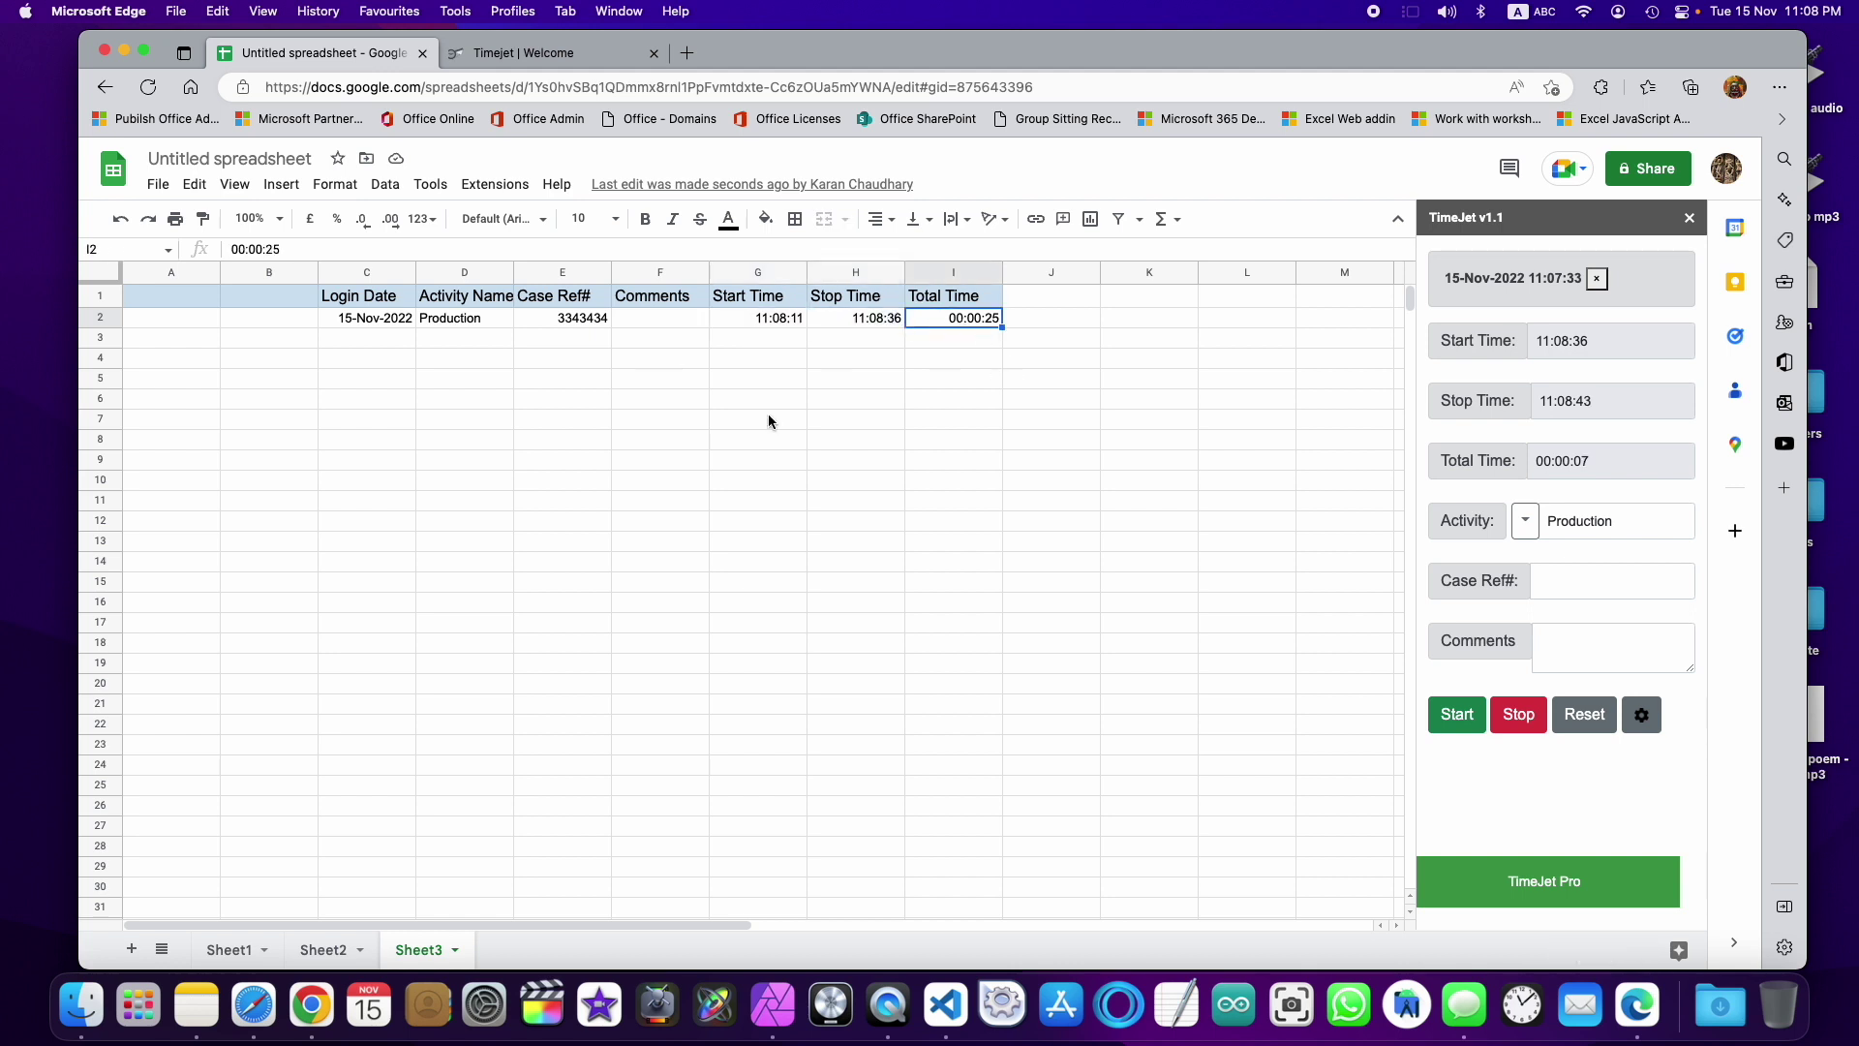
pyautogui.doubleClick(1626, 458)
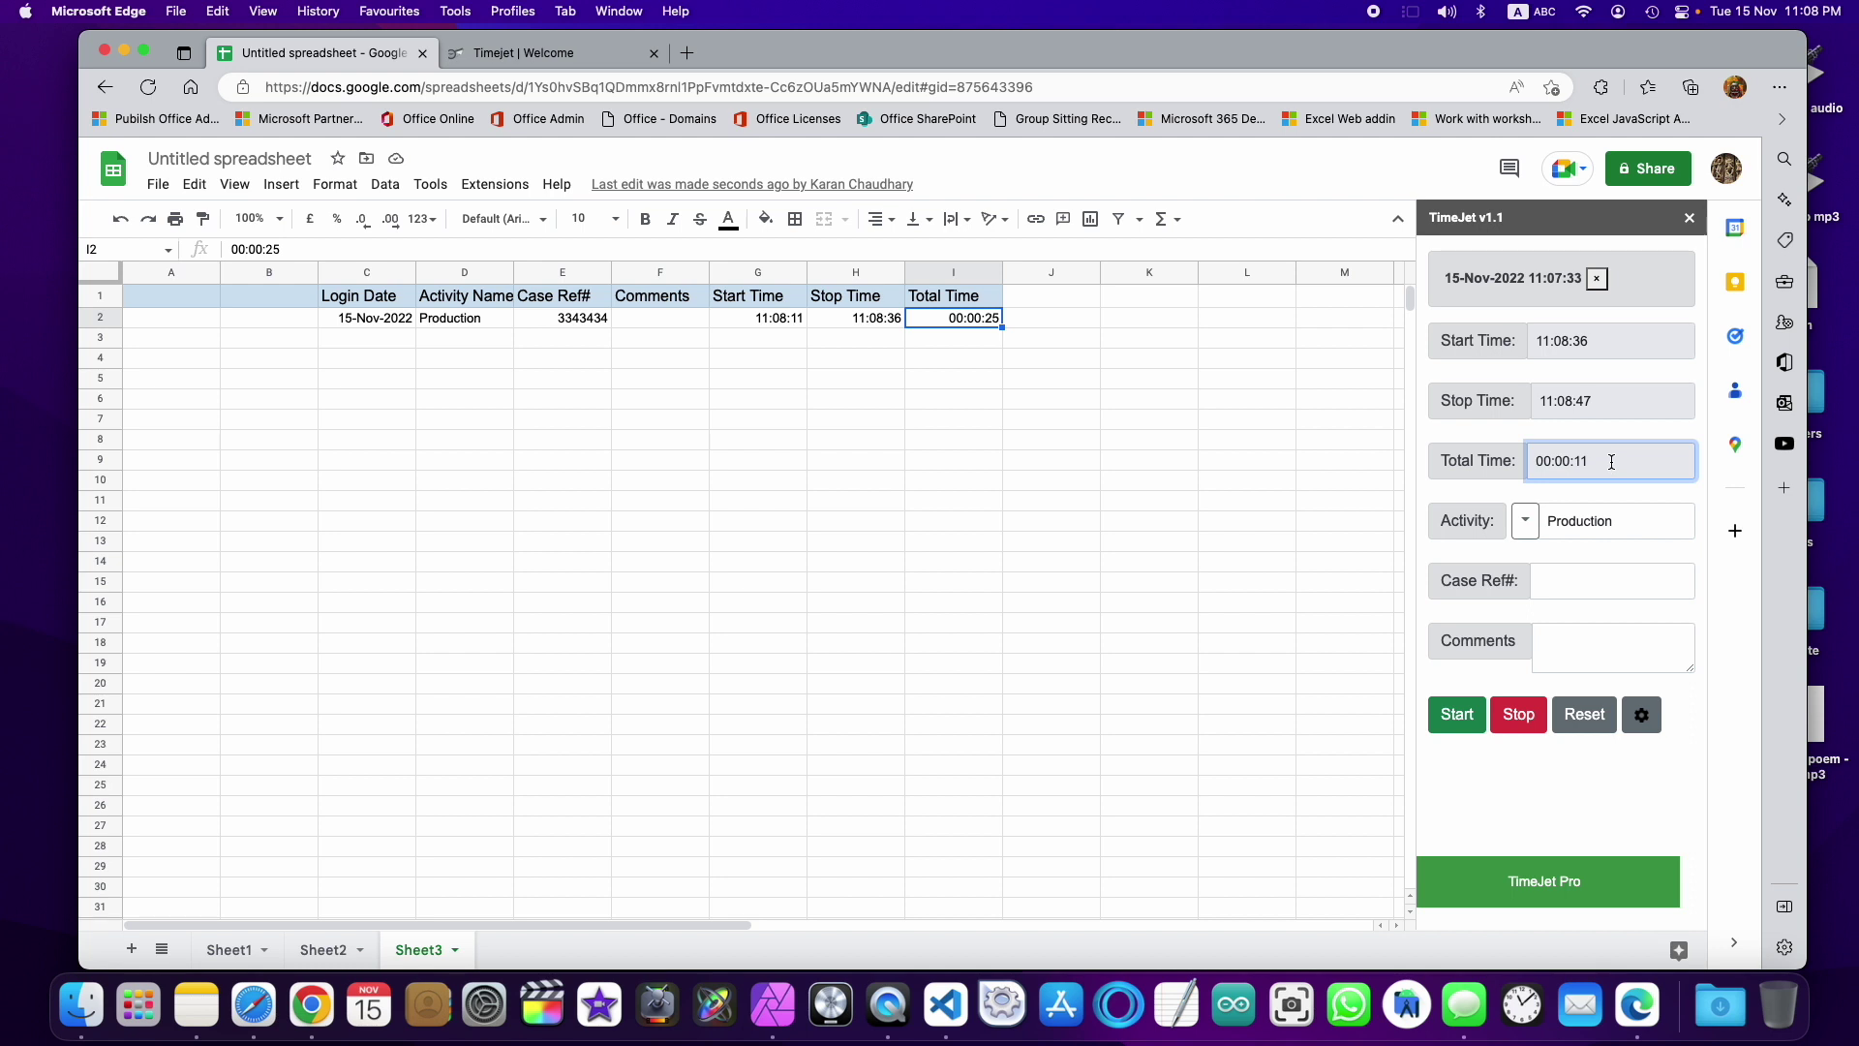
pyautogui.click(1519, 716)
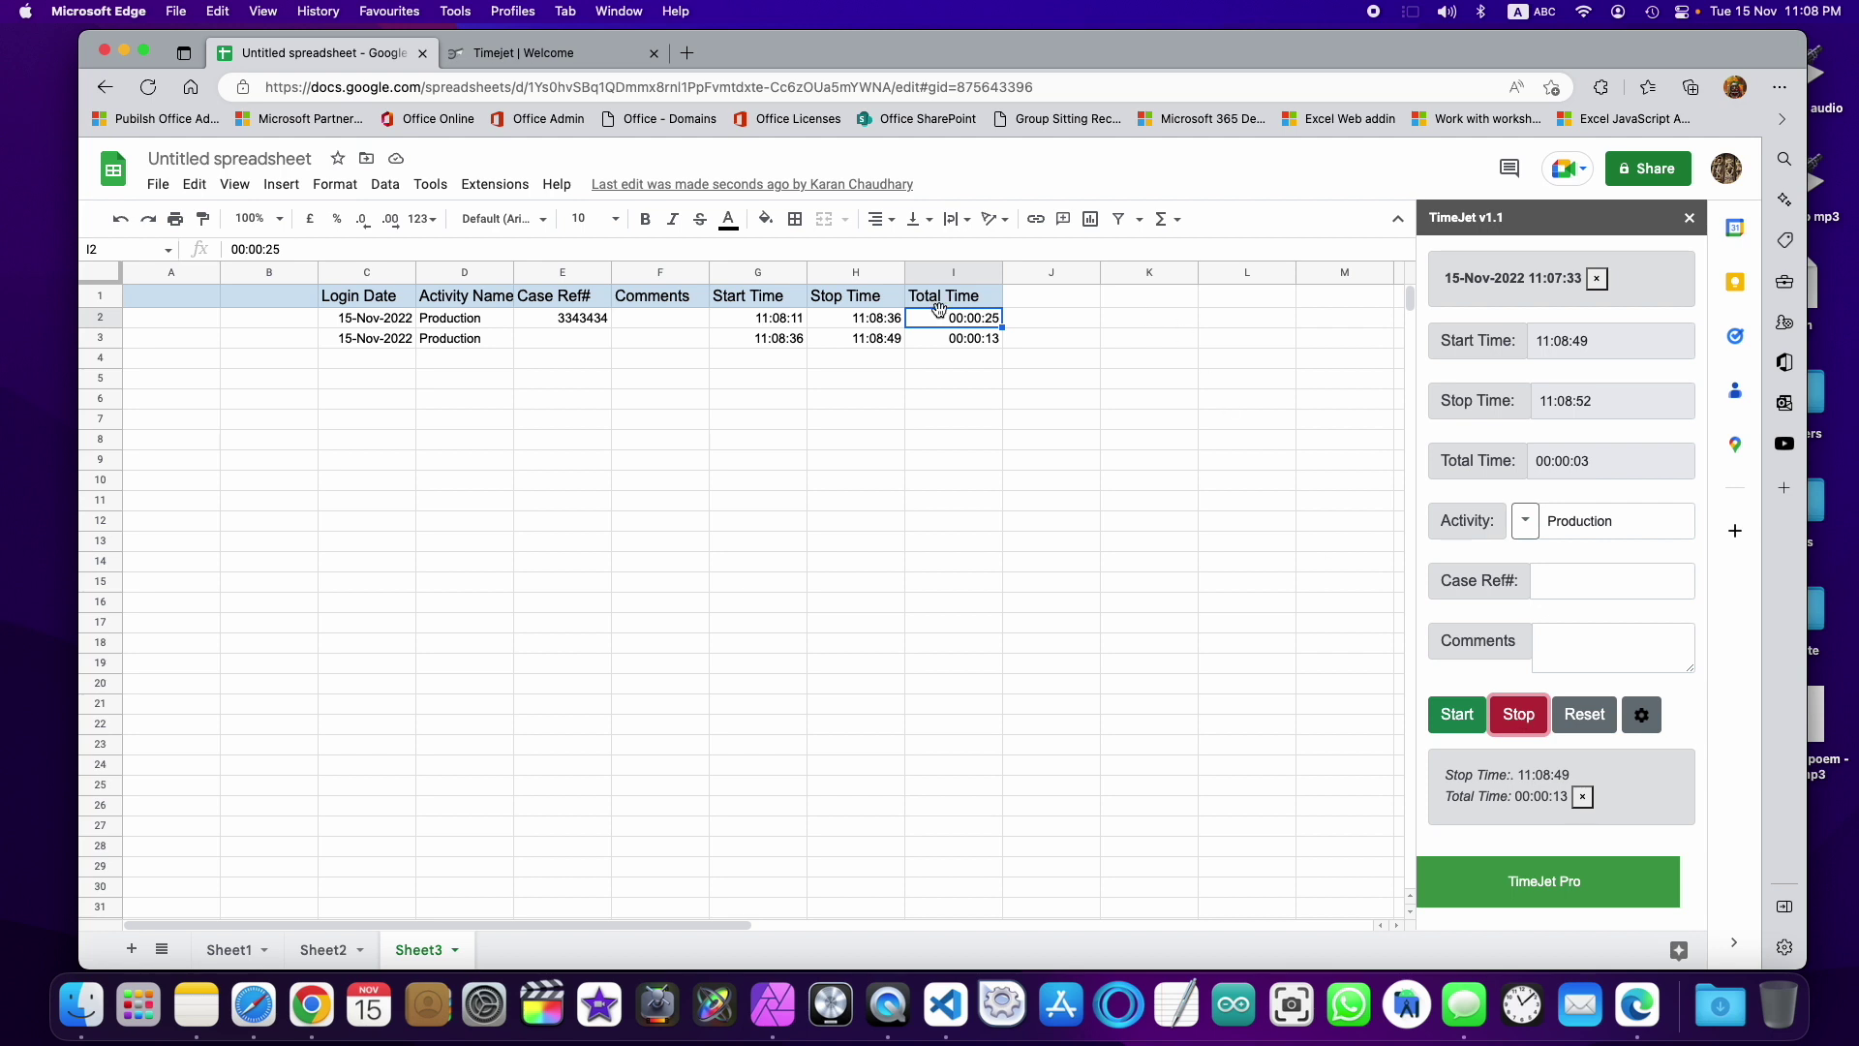
pyautogui.click(1520, 715)
# Step: Switch the activity to Lunch, log a 00:00:23 Lunch entry in row 5, and add a blank Sheet4
pyautogui.click(1526, 526)
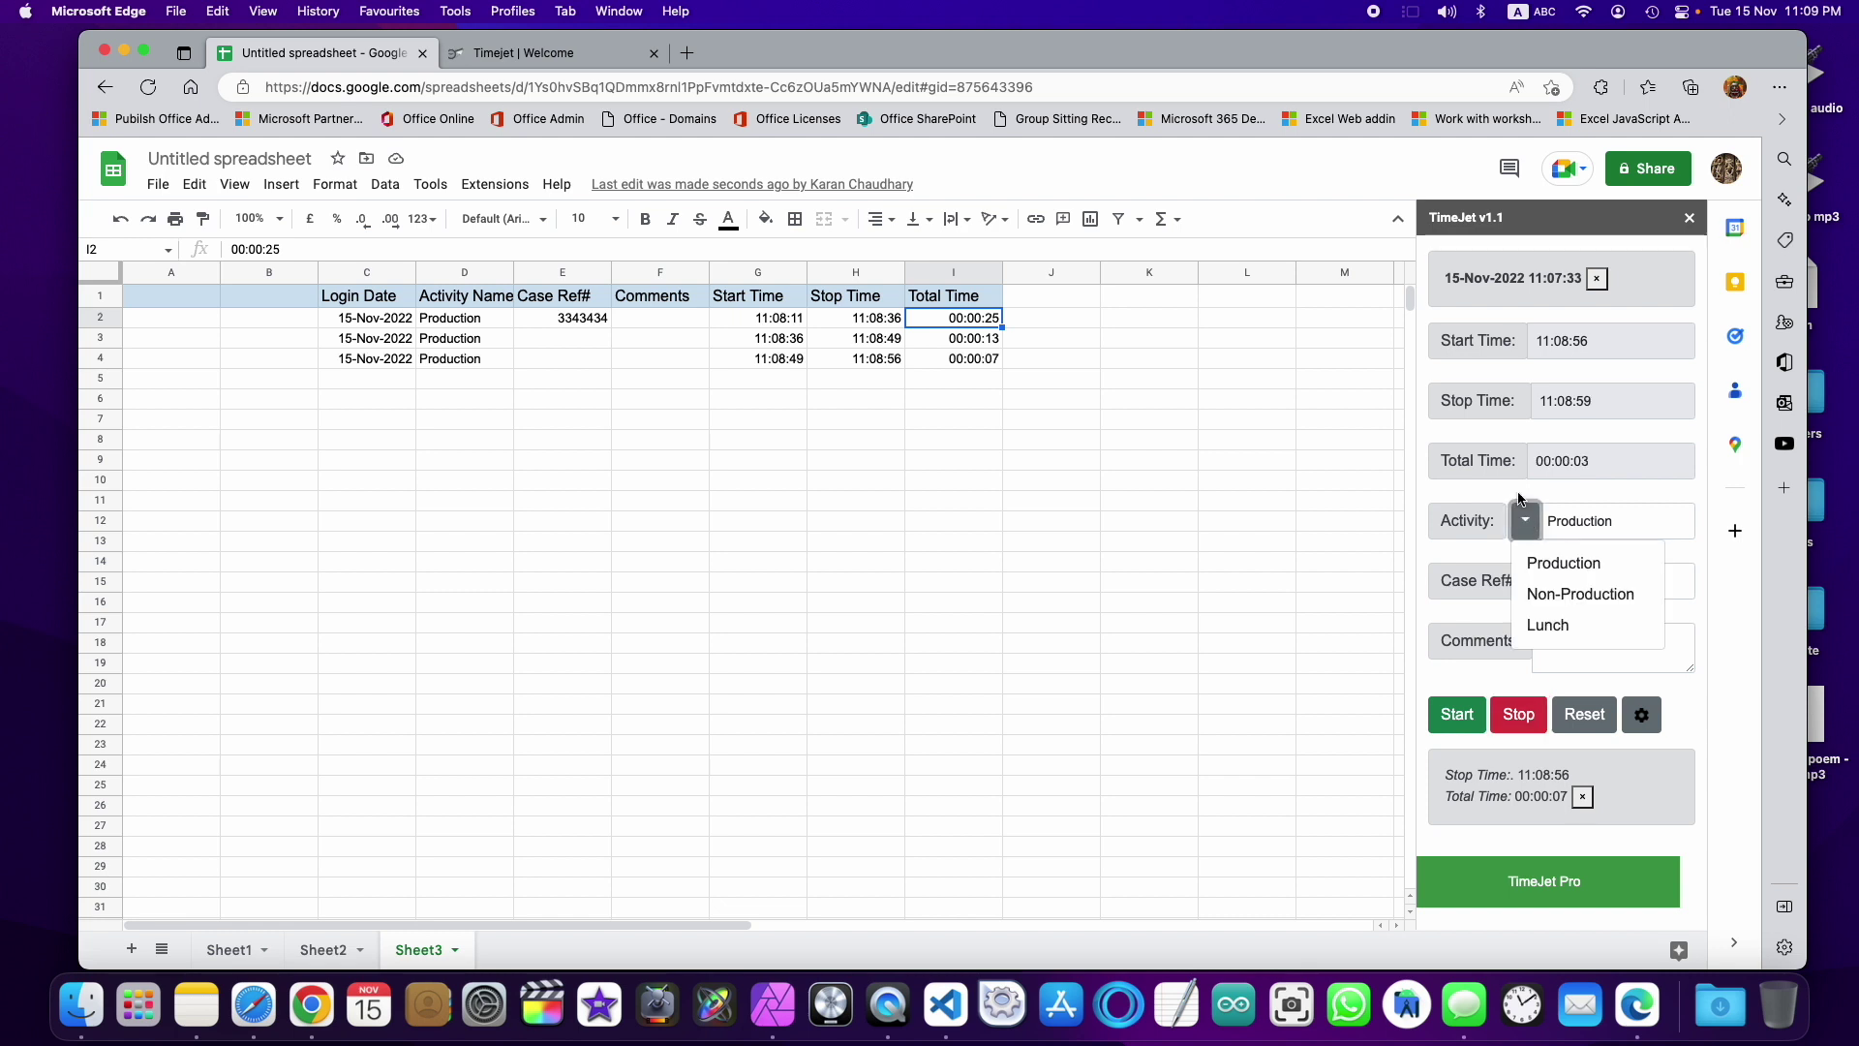
pyautogui.click(1559, 620)
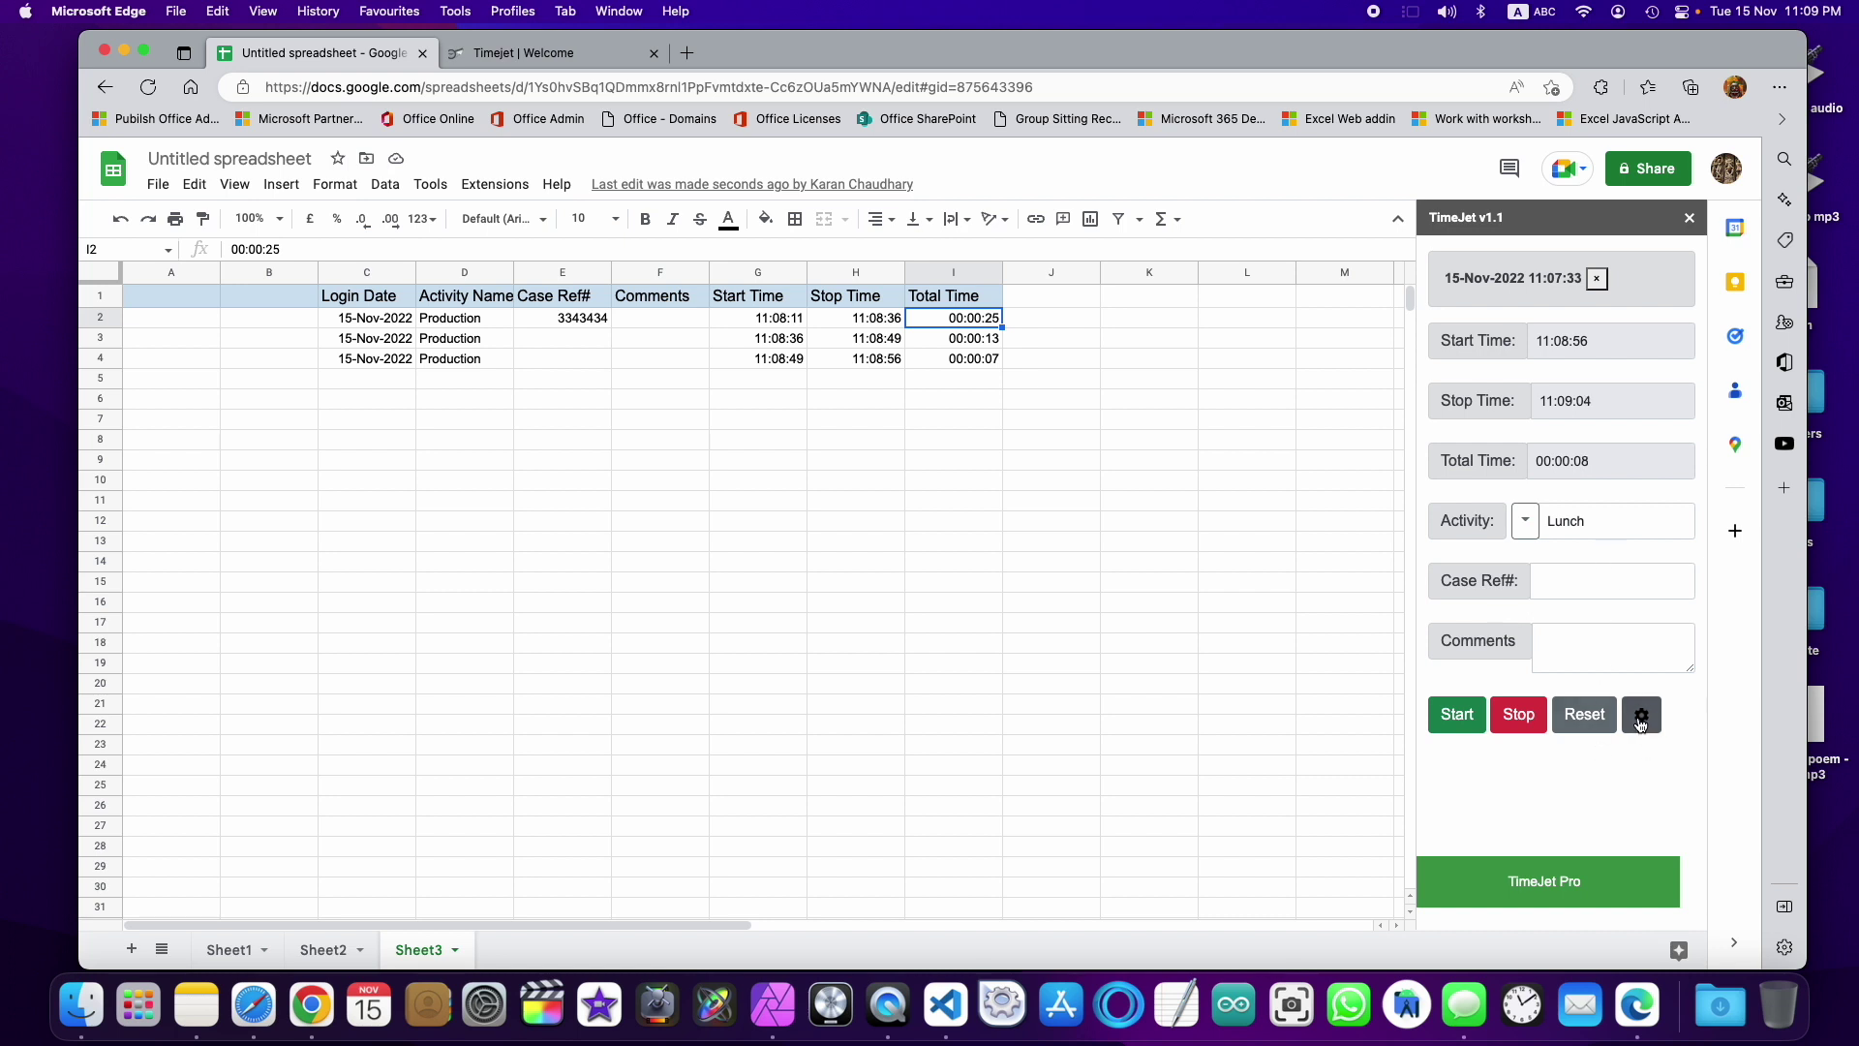
pyautogui.click(1641, 717)
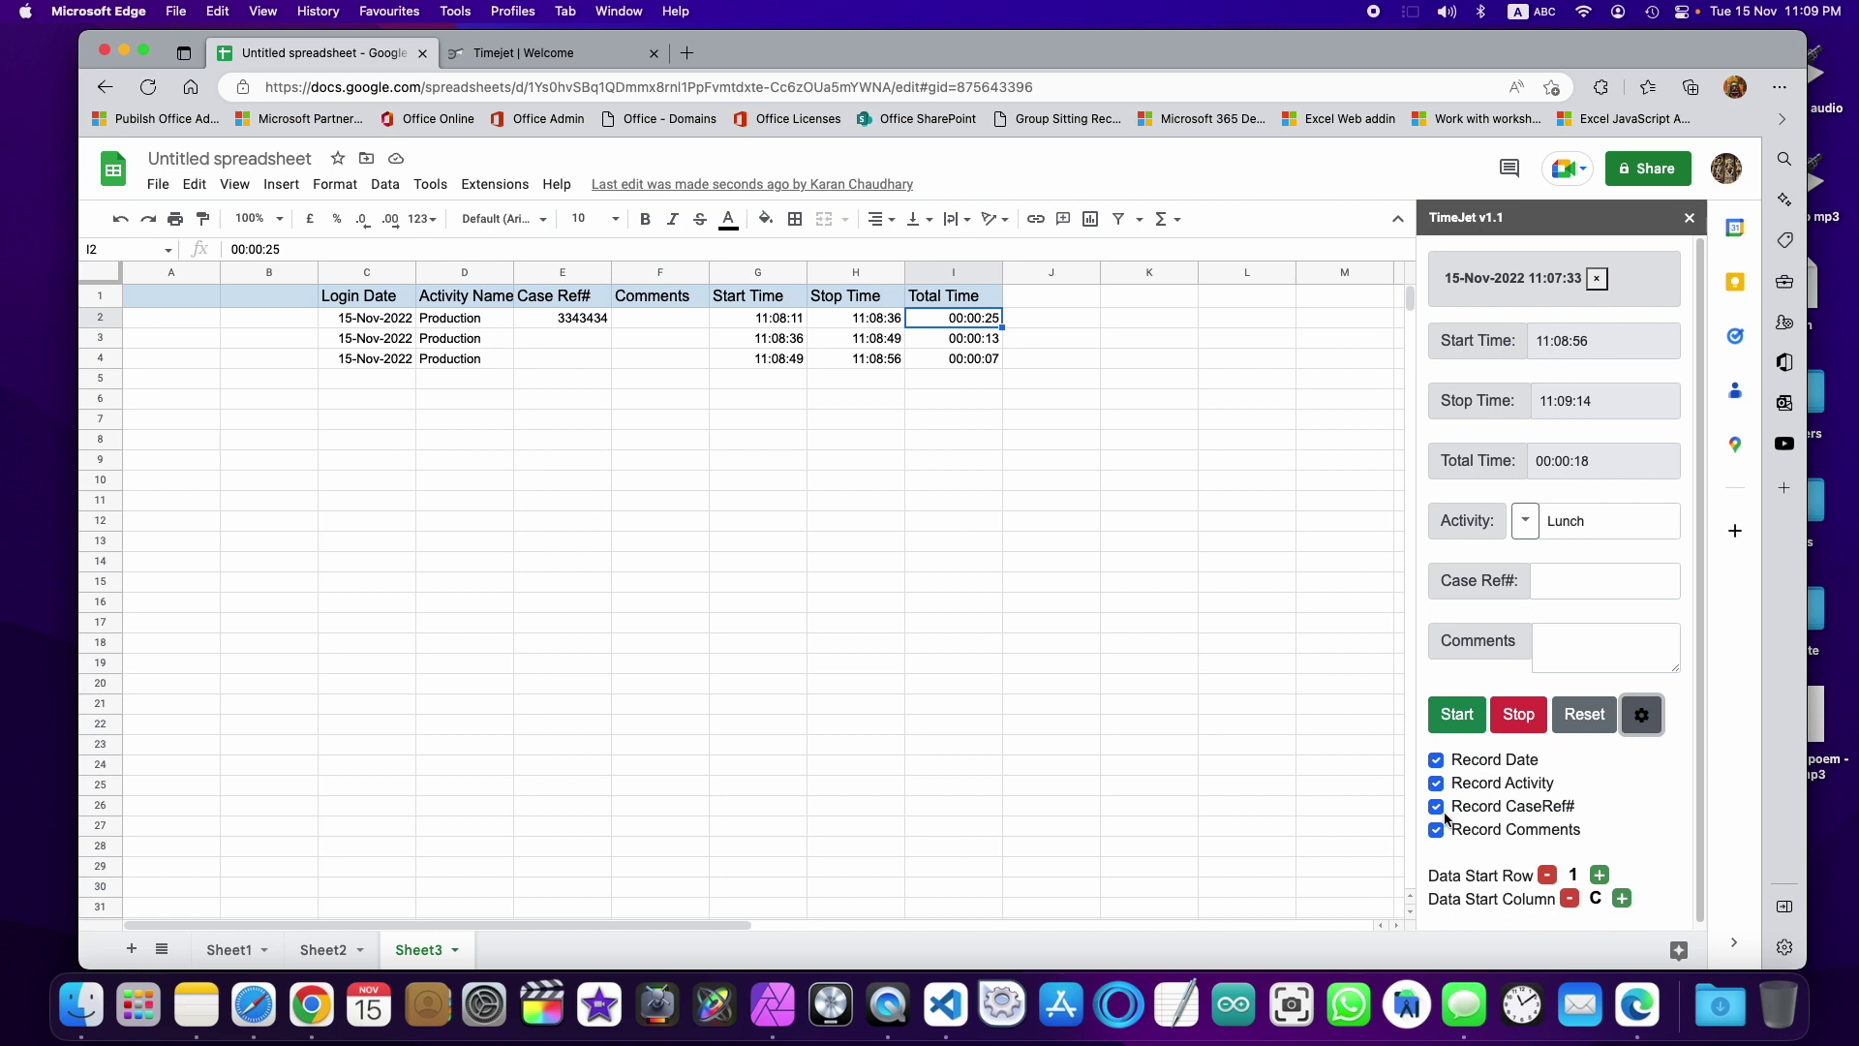
pyautogui.click(1642, 733)
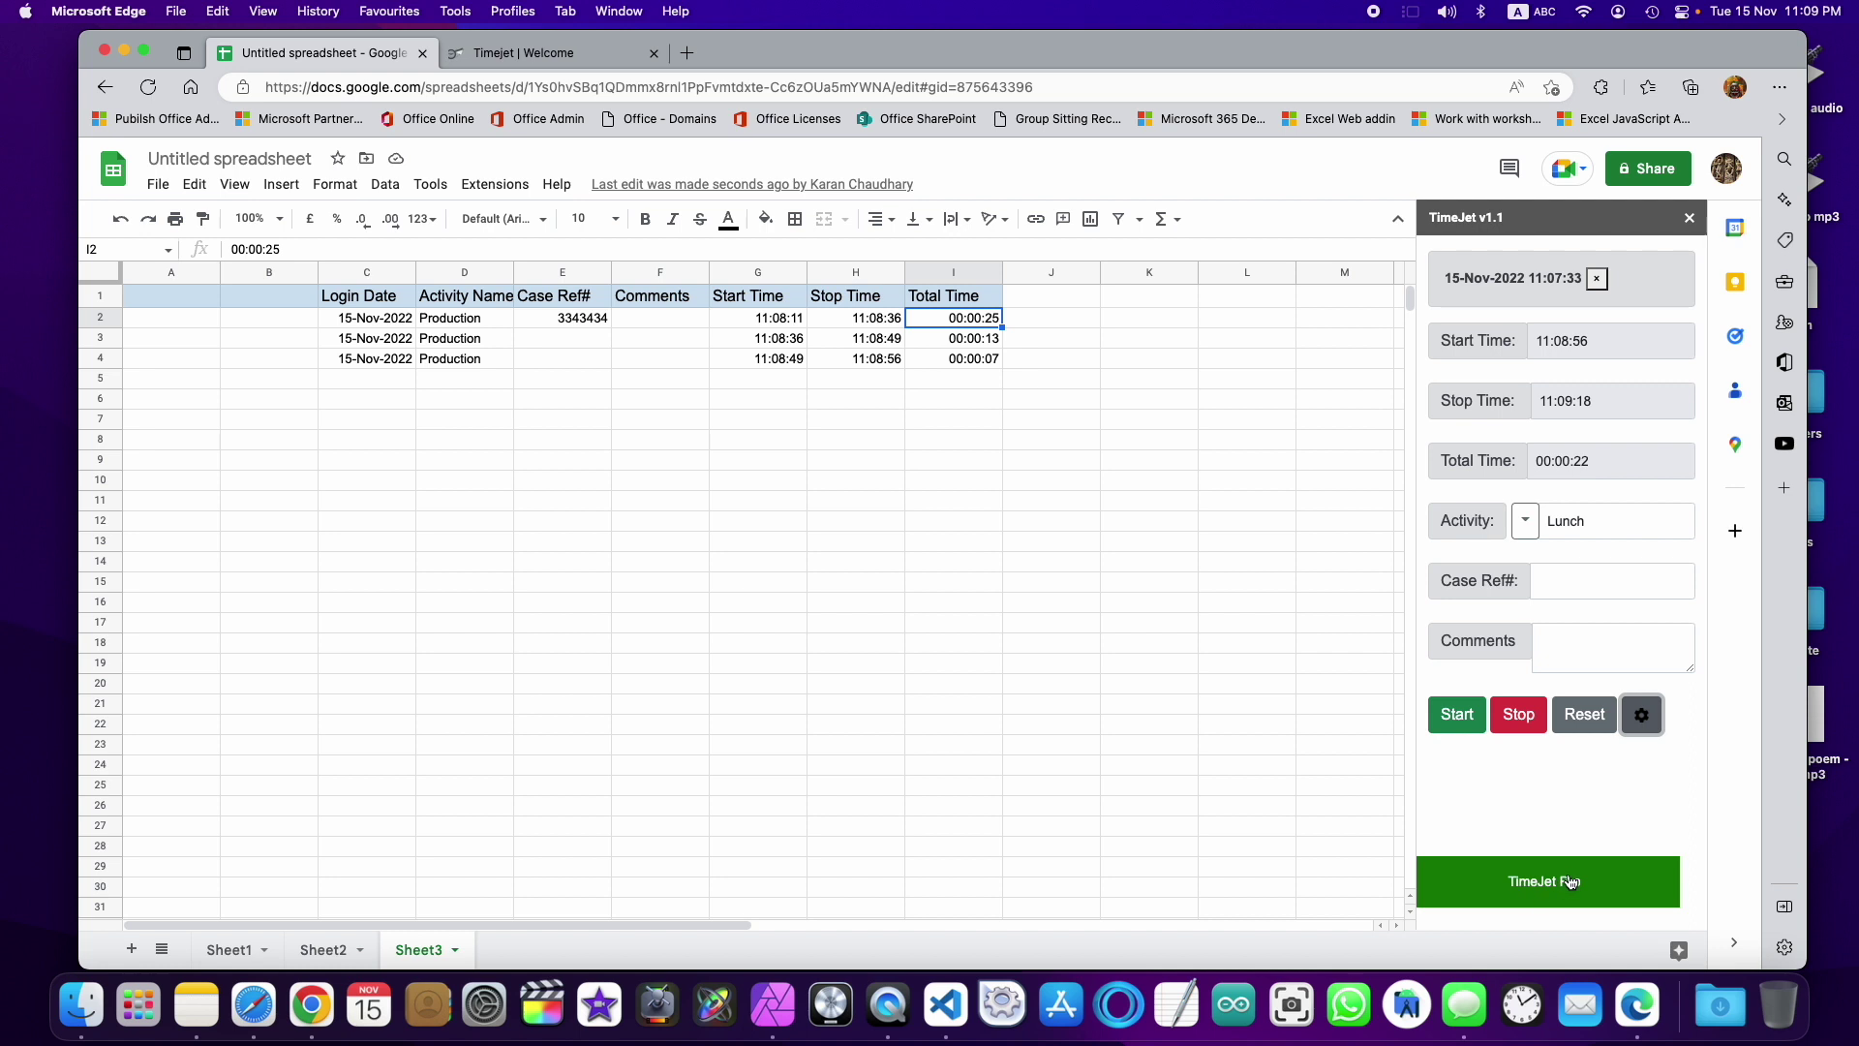
pyautogui.click(1534, 725)
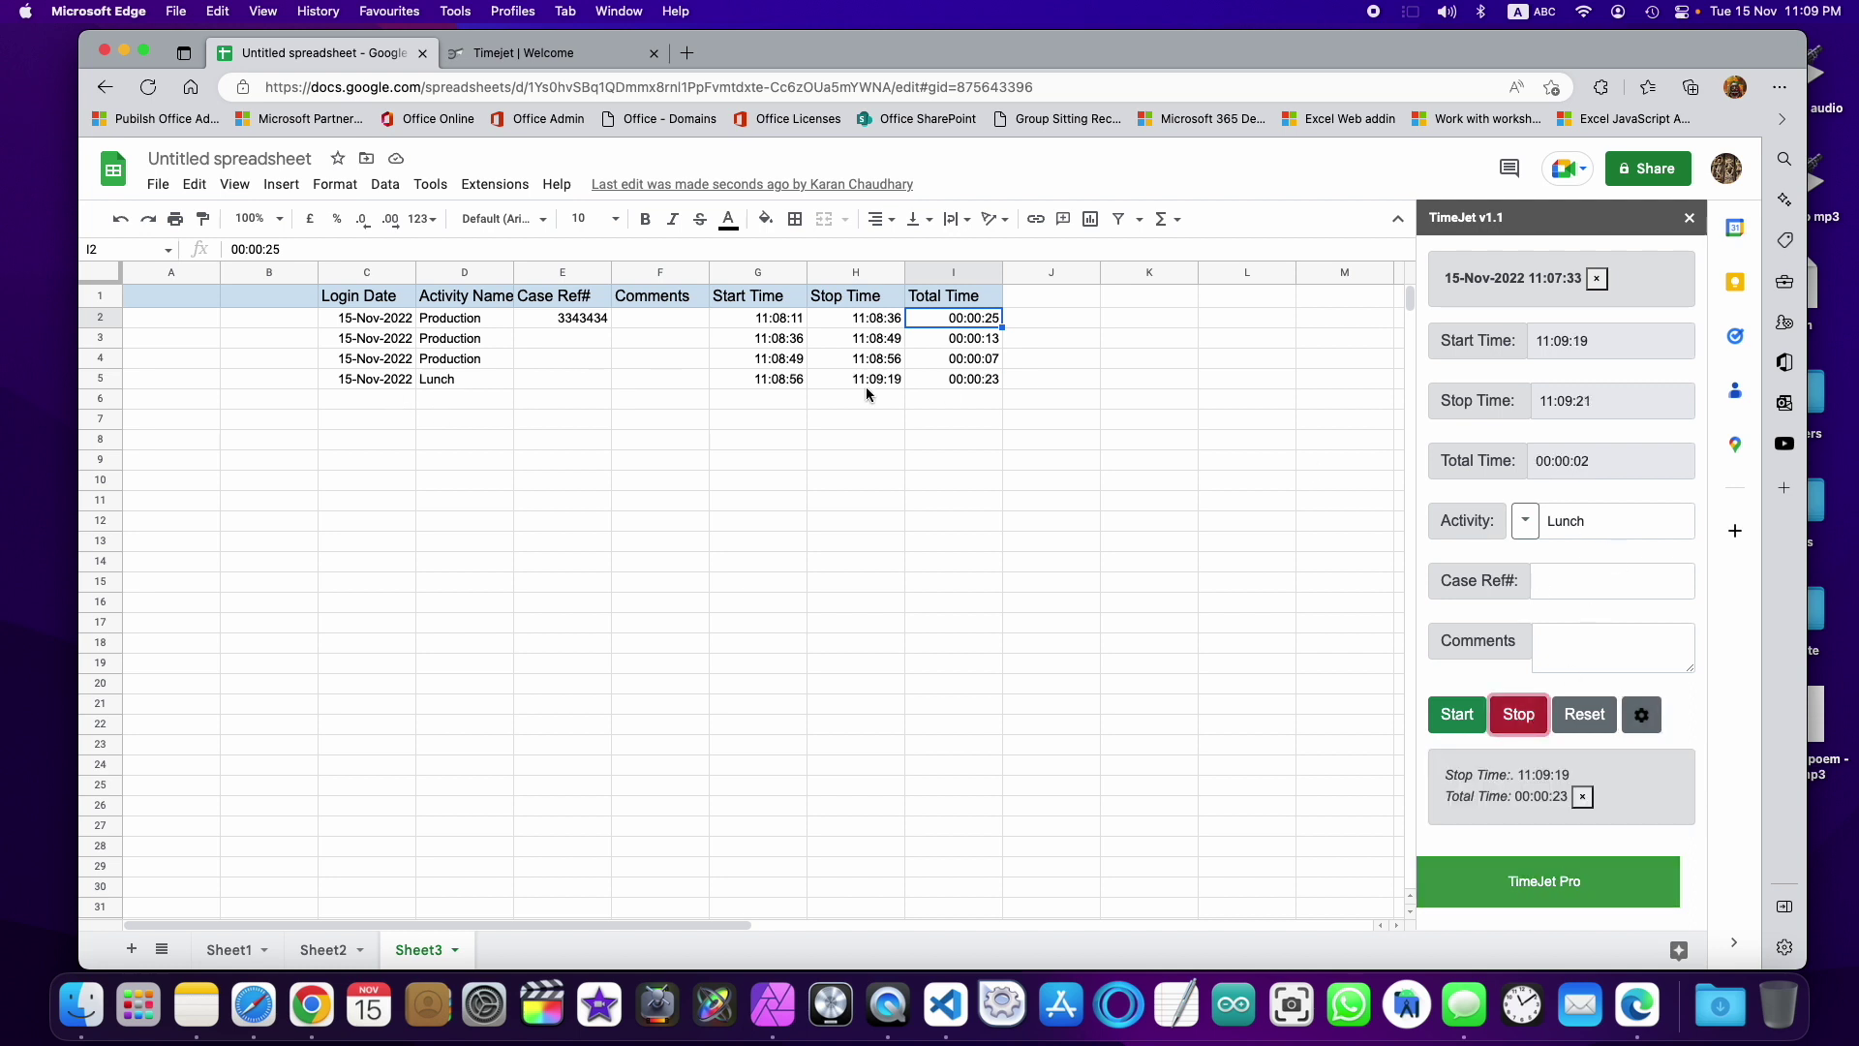
pyautogui.click(131, 949)
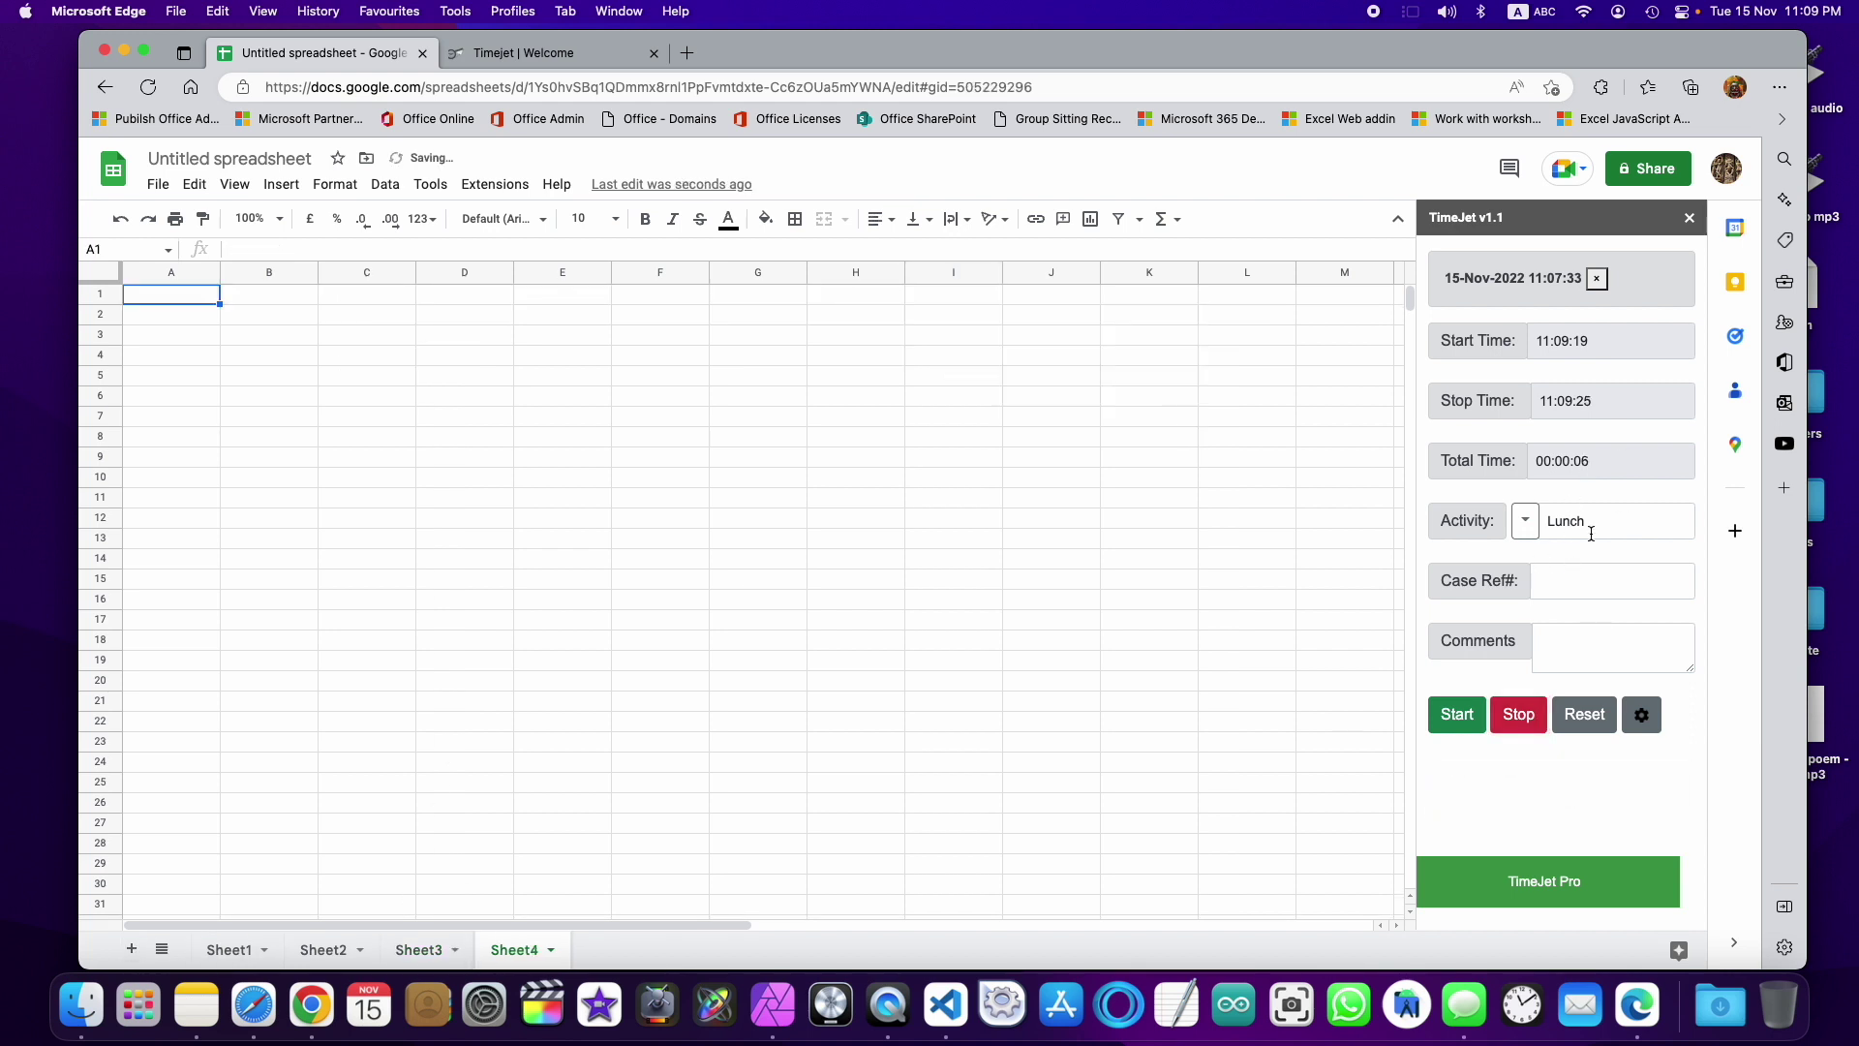
# Step: Turn off Case Ref# and Comments in TimeJet settings, start data at row 4, column A, and request a Reset
pyautogui.click(1584, 580)
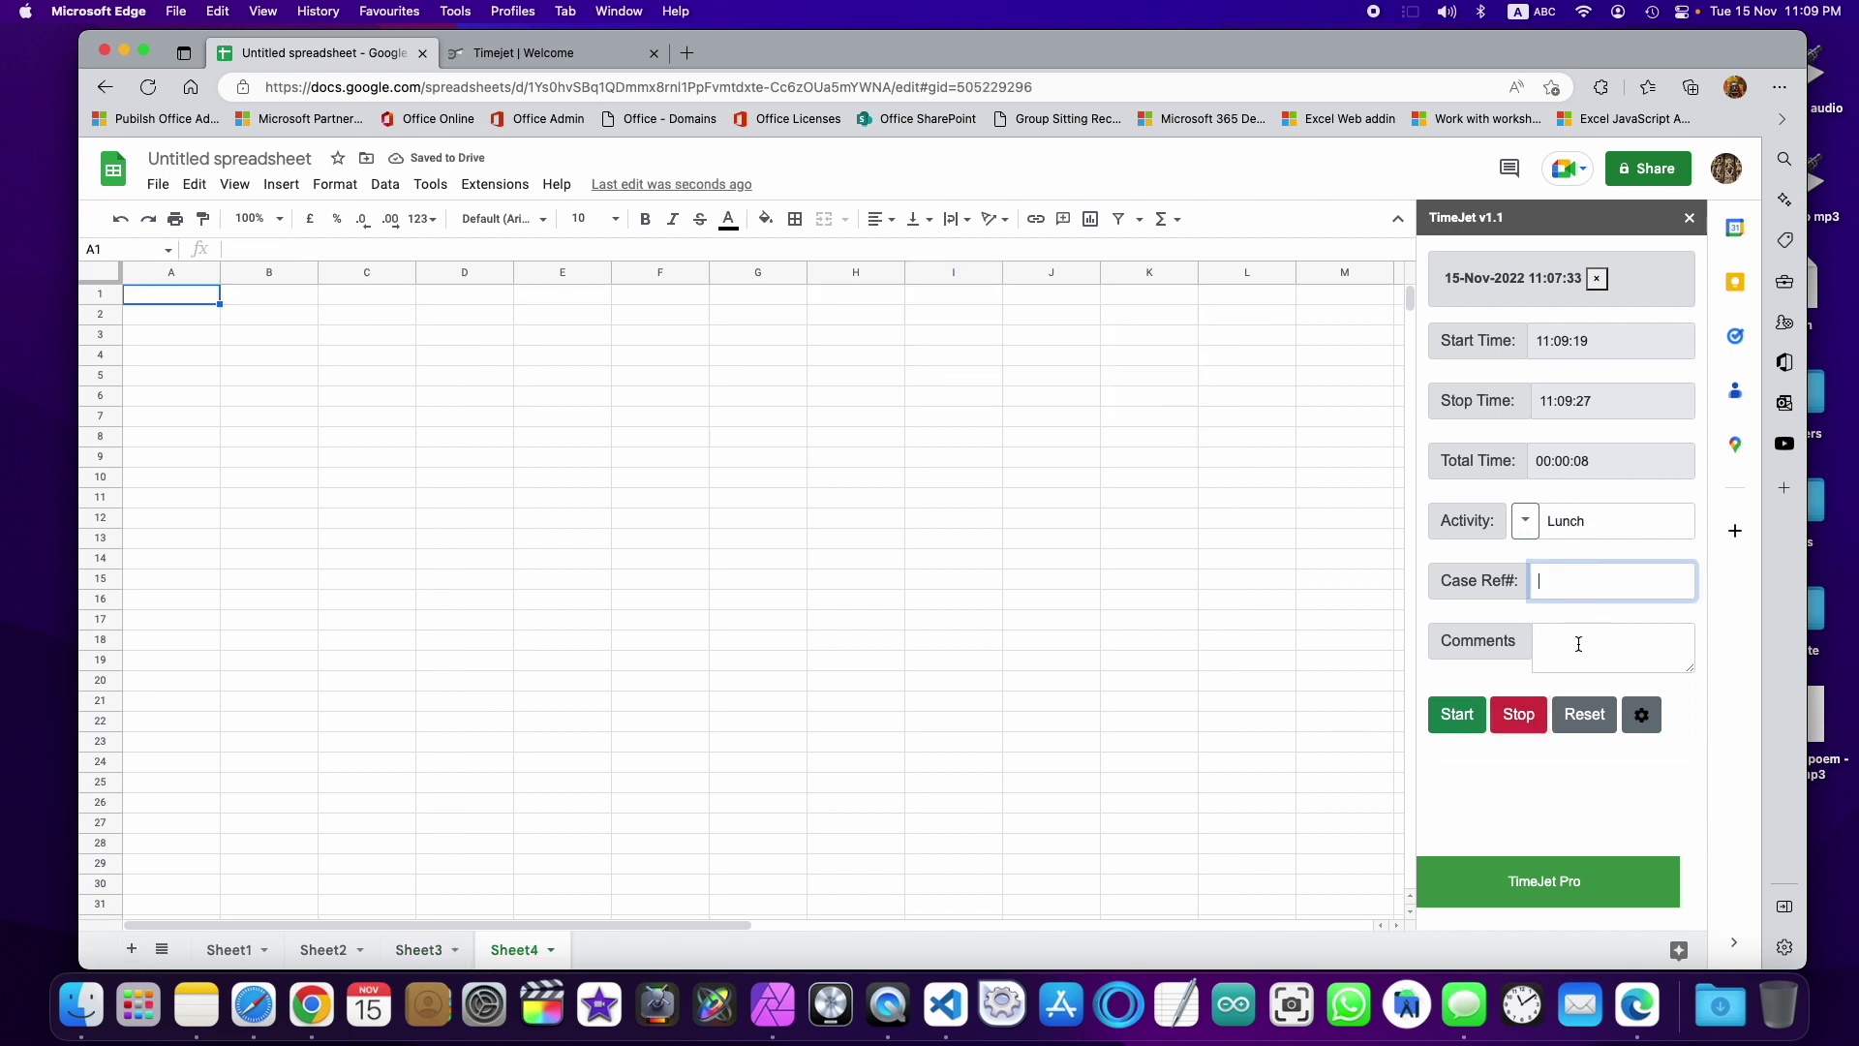
pyautogui.click(1578, 629)
pyautogui.click(1657, 726)
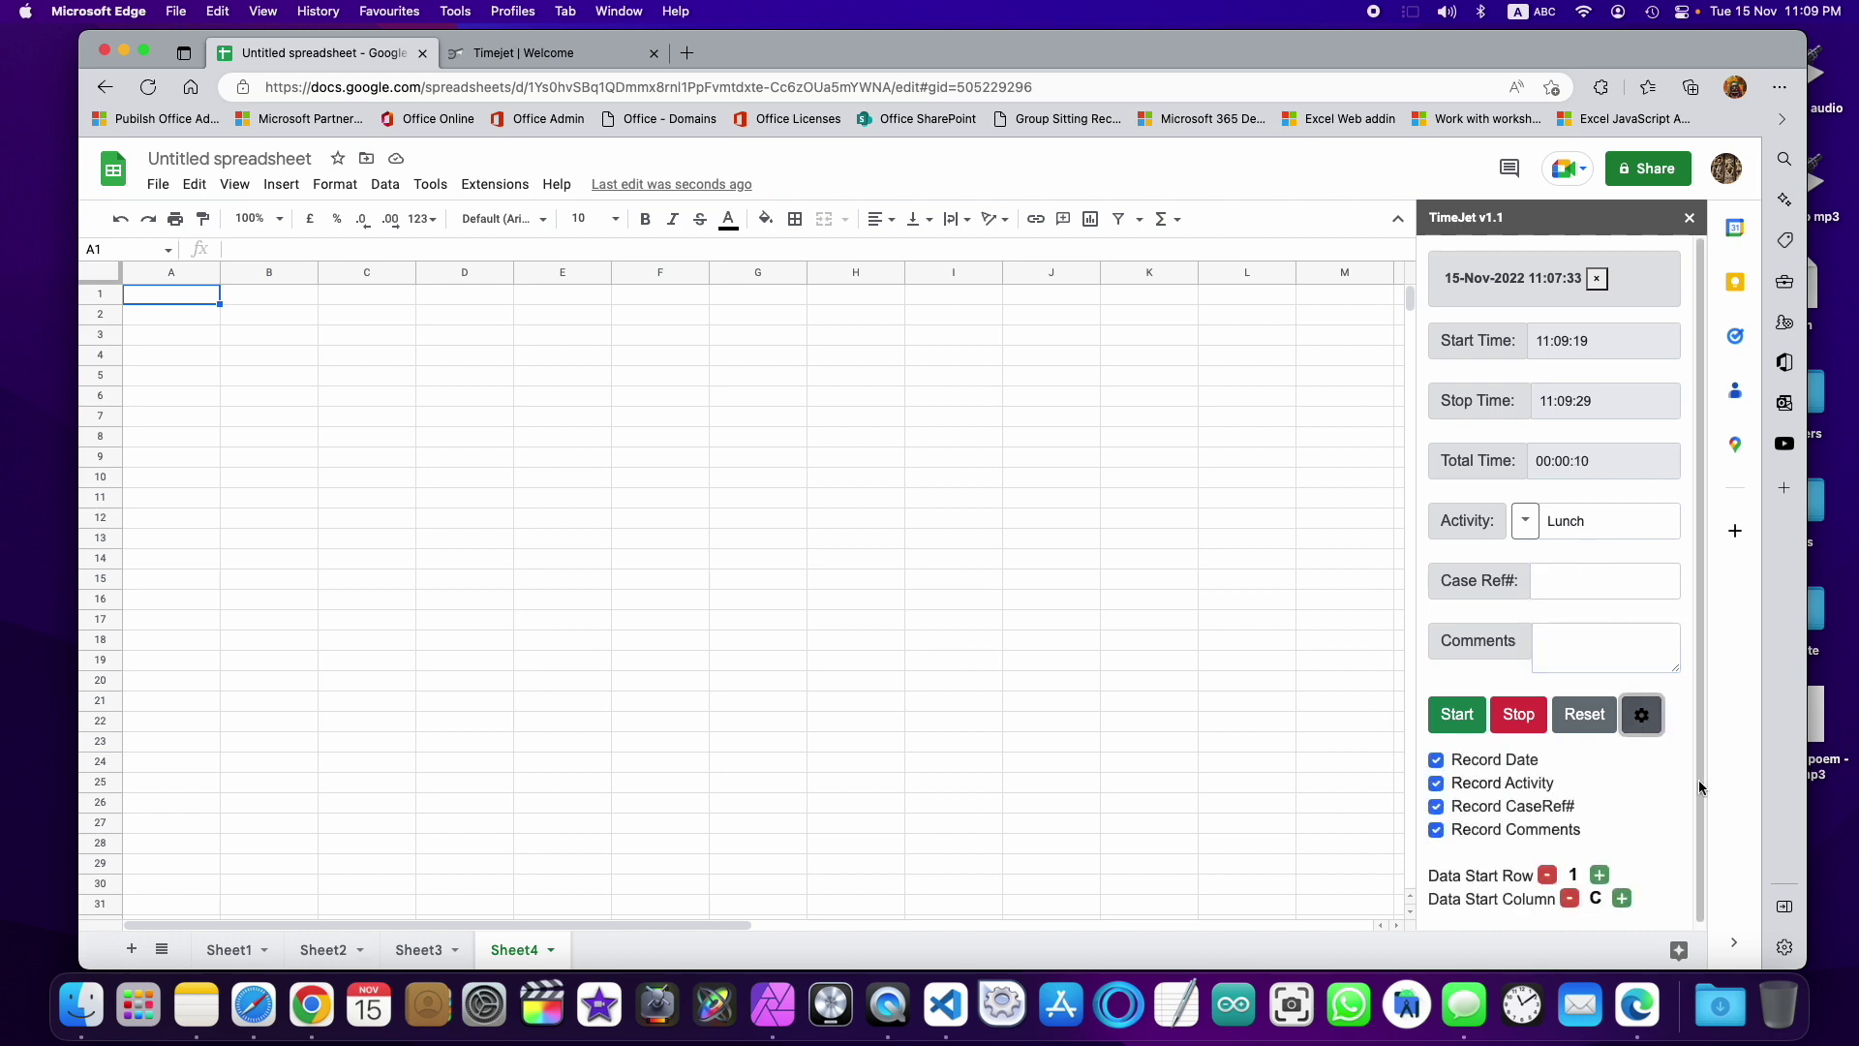
pyautogui.click(1437, 808)
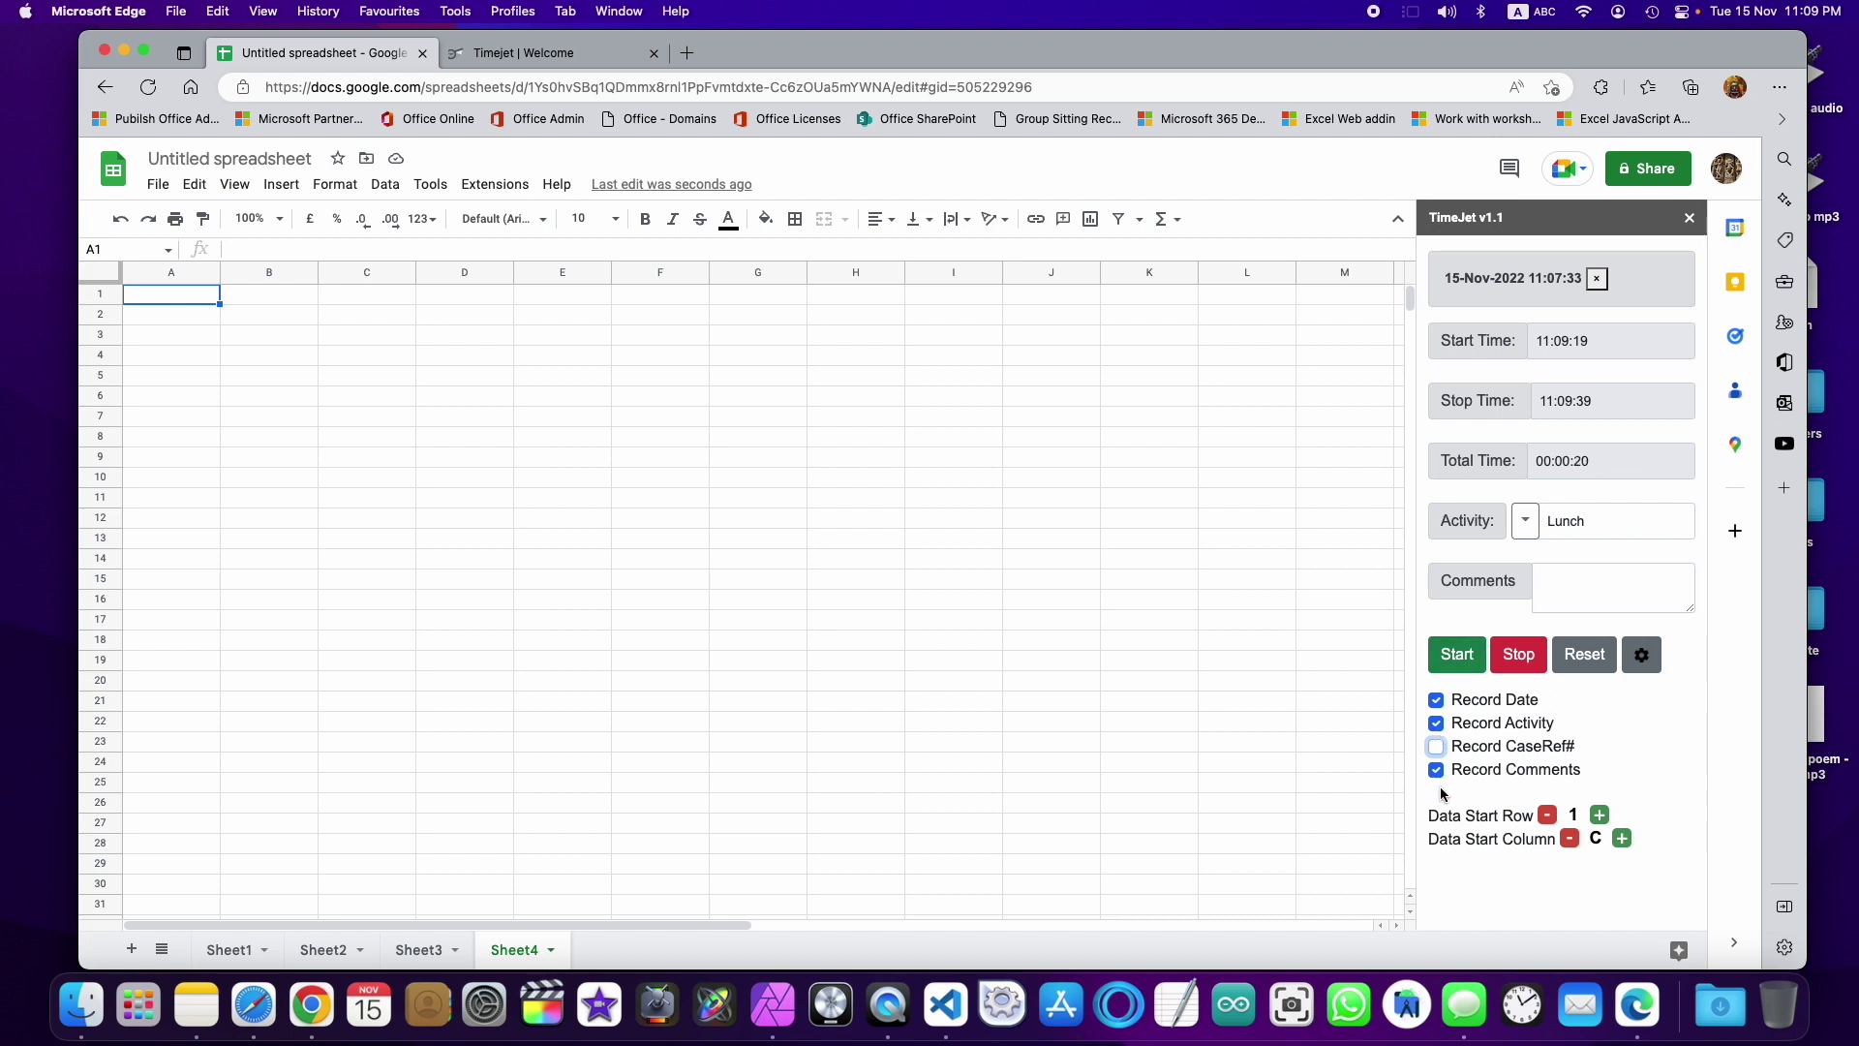
pyautogui.click(1437, 770)
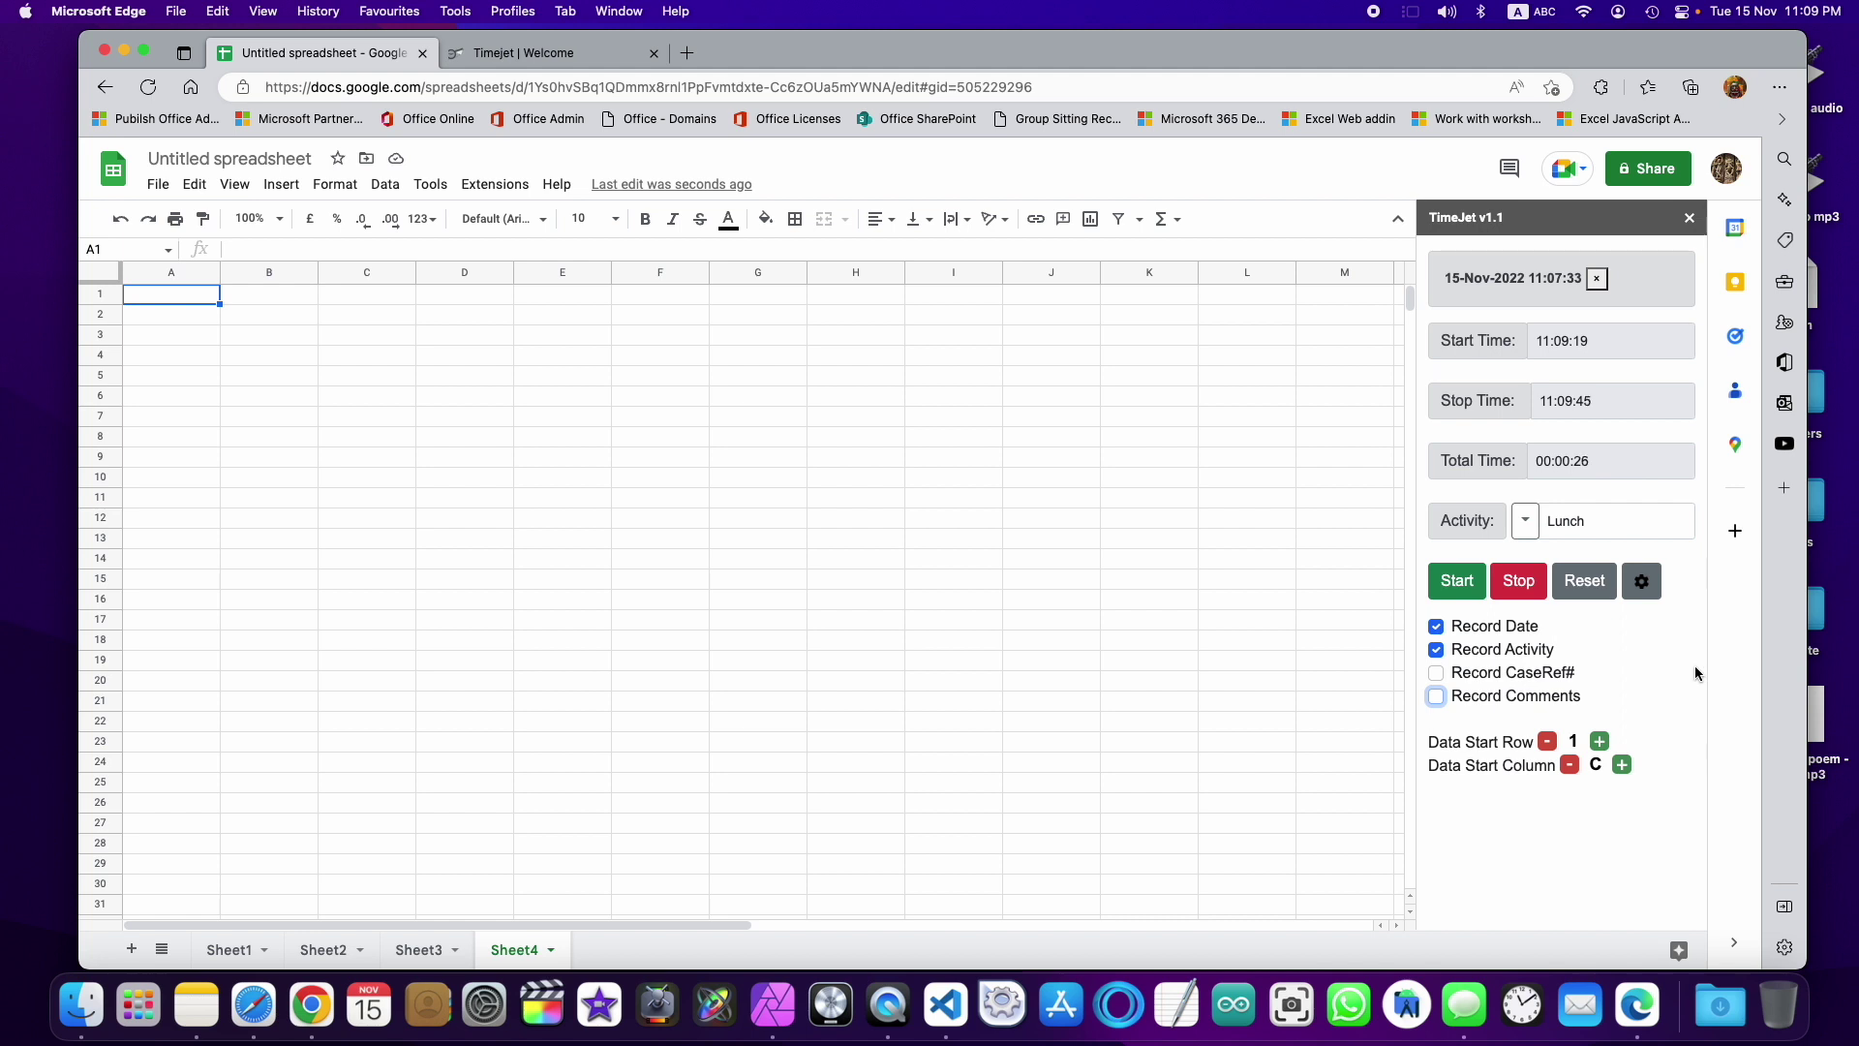
pyautogui.click(1569, 767)
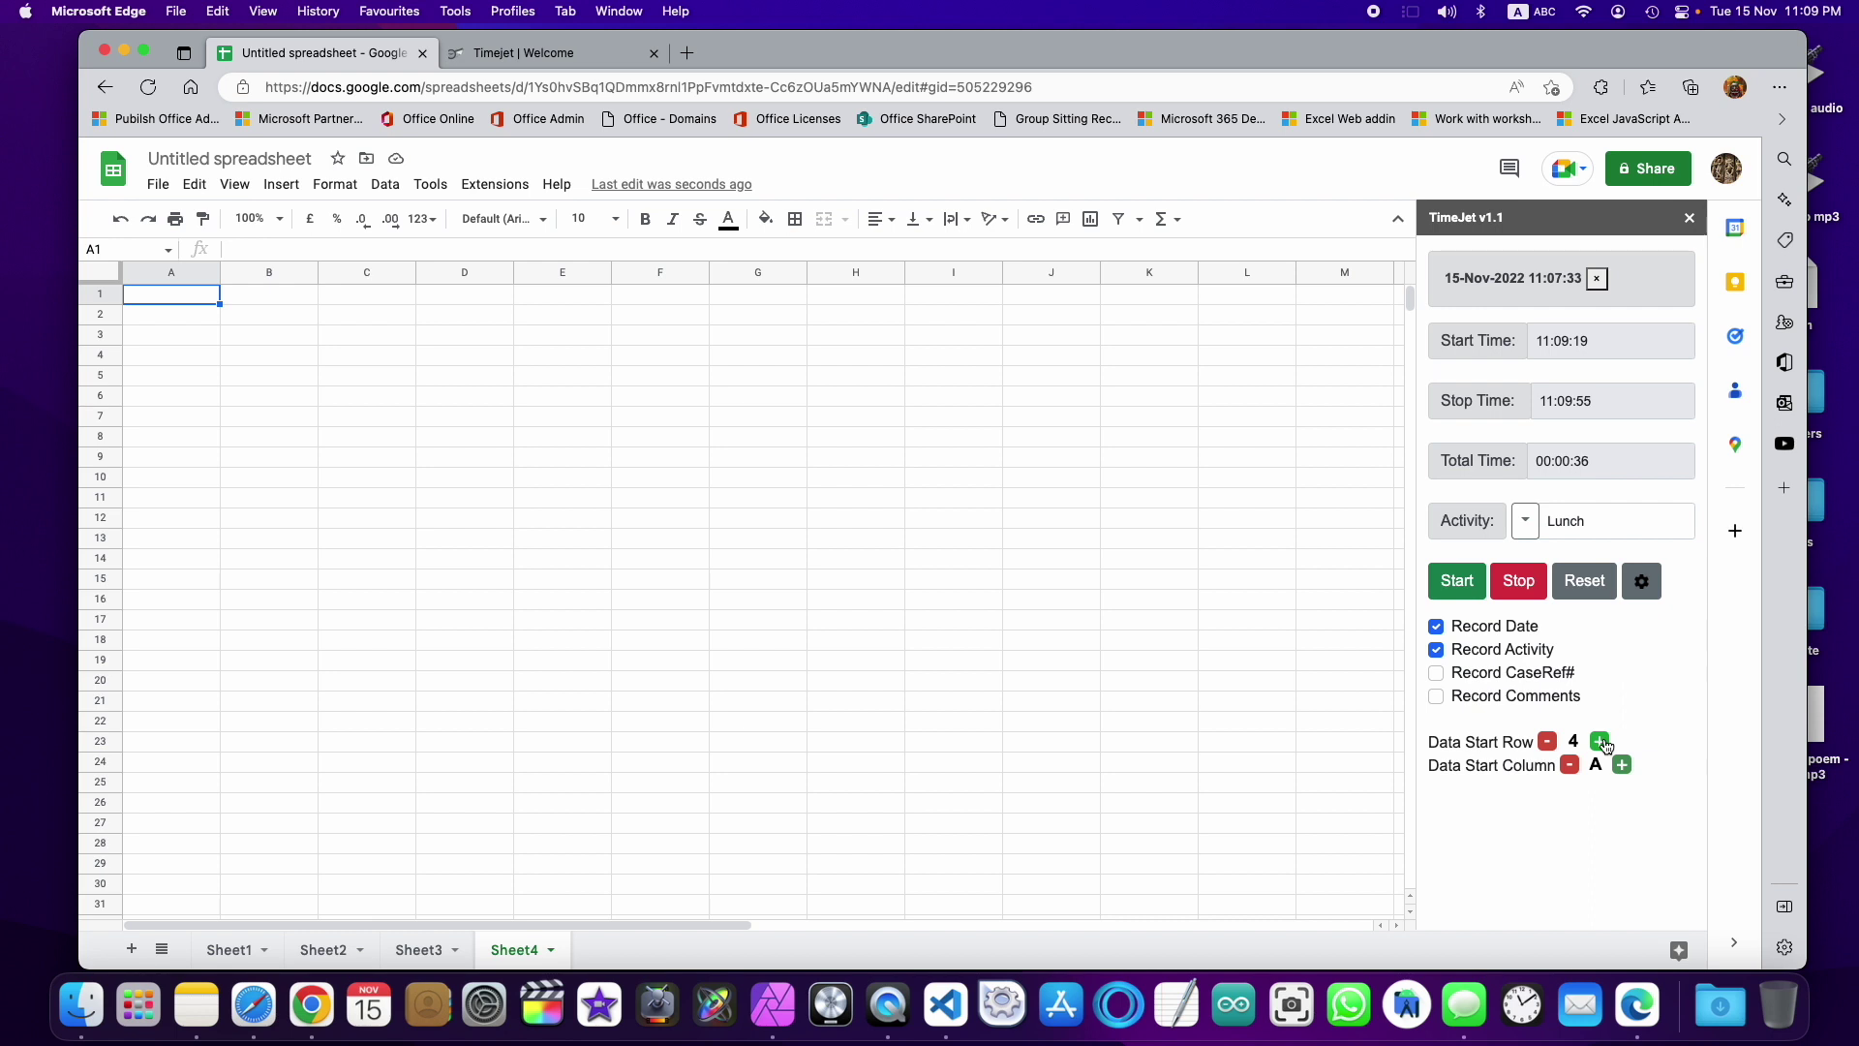
pyautogui.click(1584, 581)
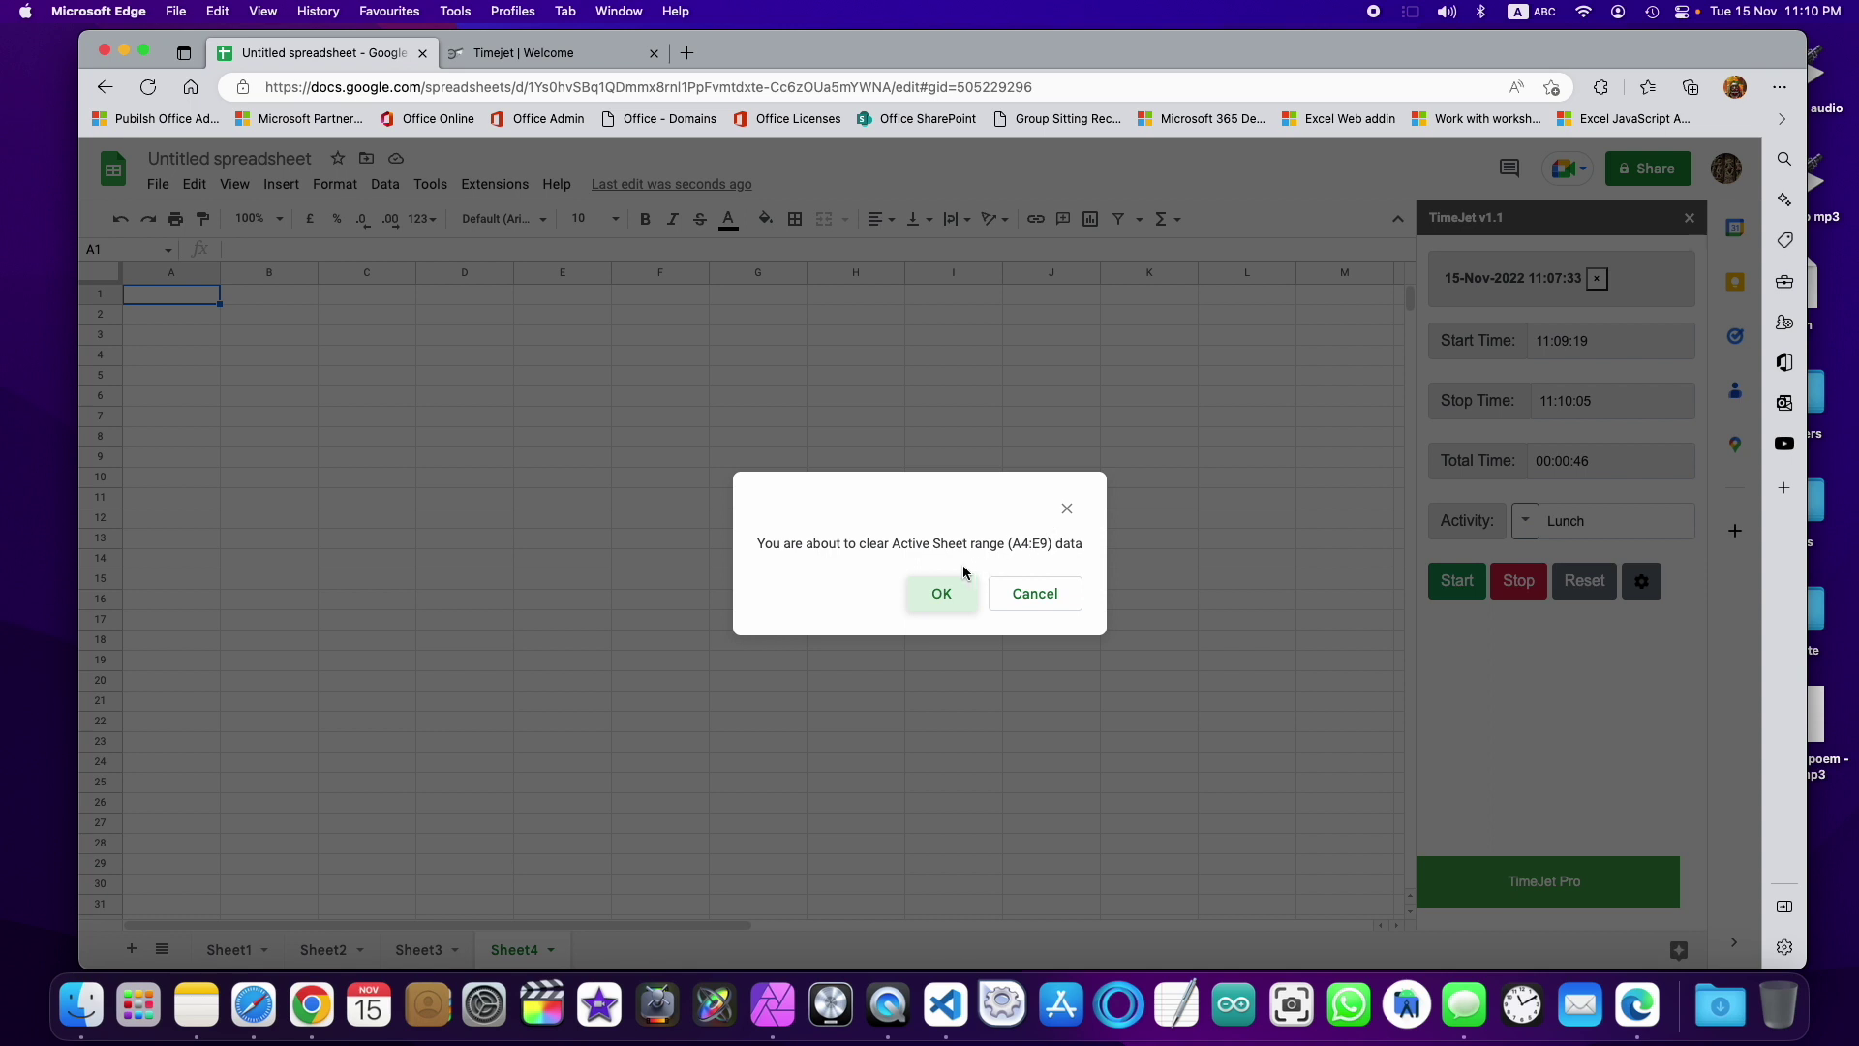
# Step: Confirm clearing A4:E9 so headers land in row 4, then log a 00:00:55 Lunch entry in row 5
pyautogui.click(941, 593)
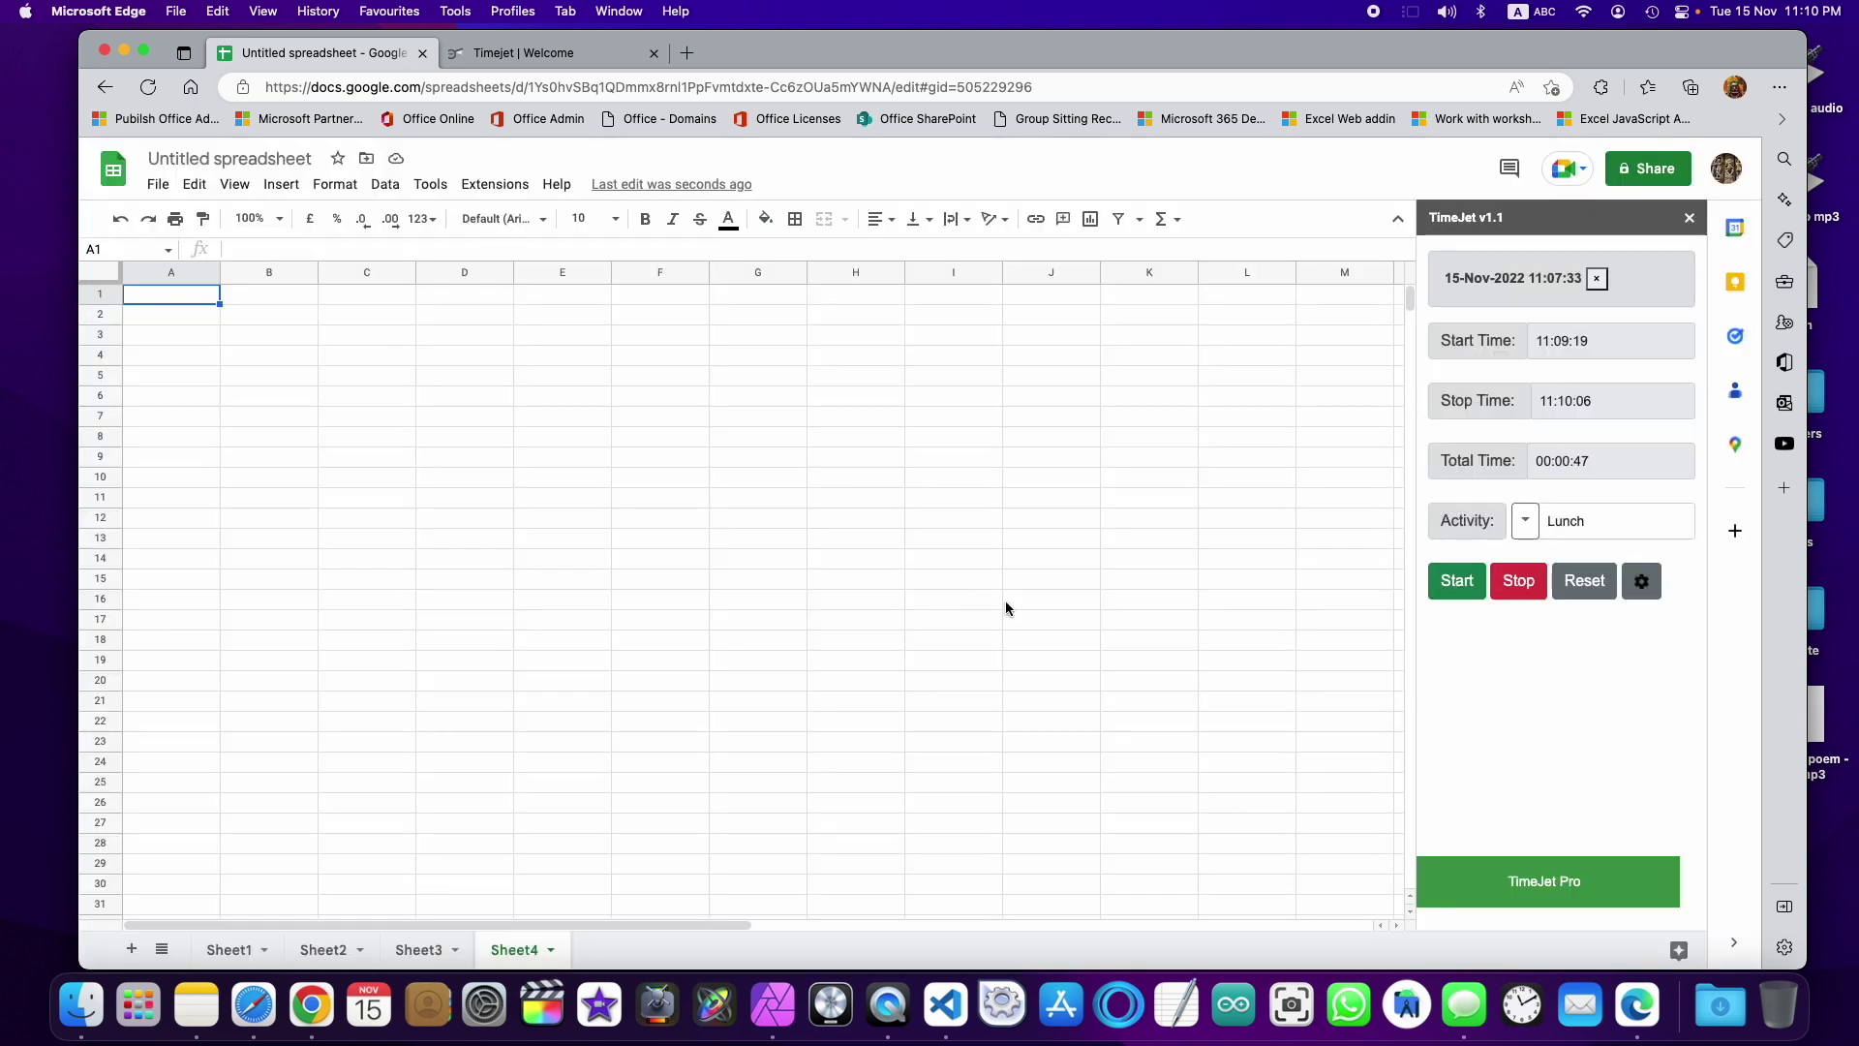
pyautogui.click(155, 358)
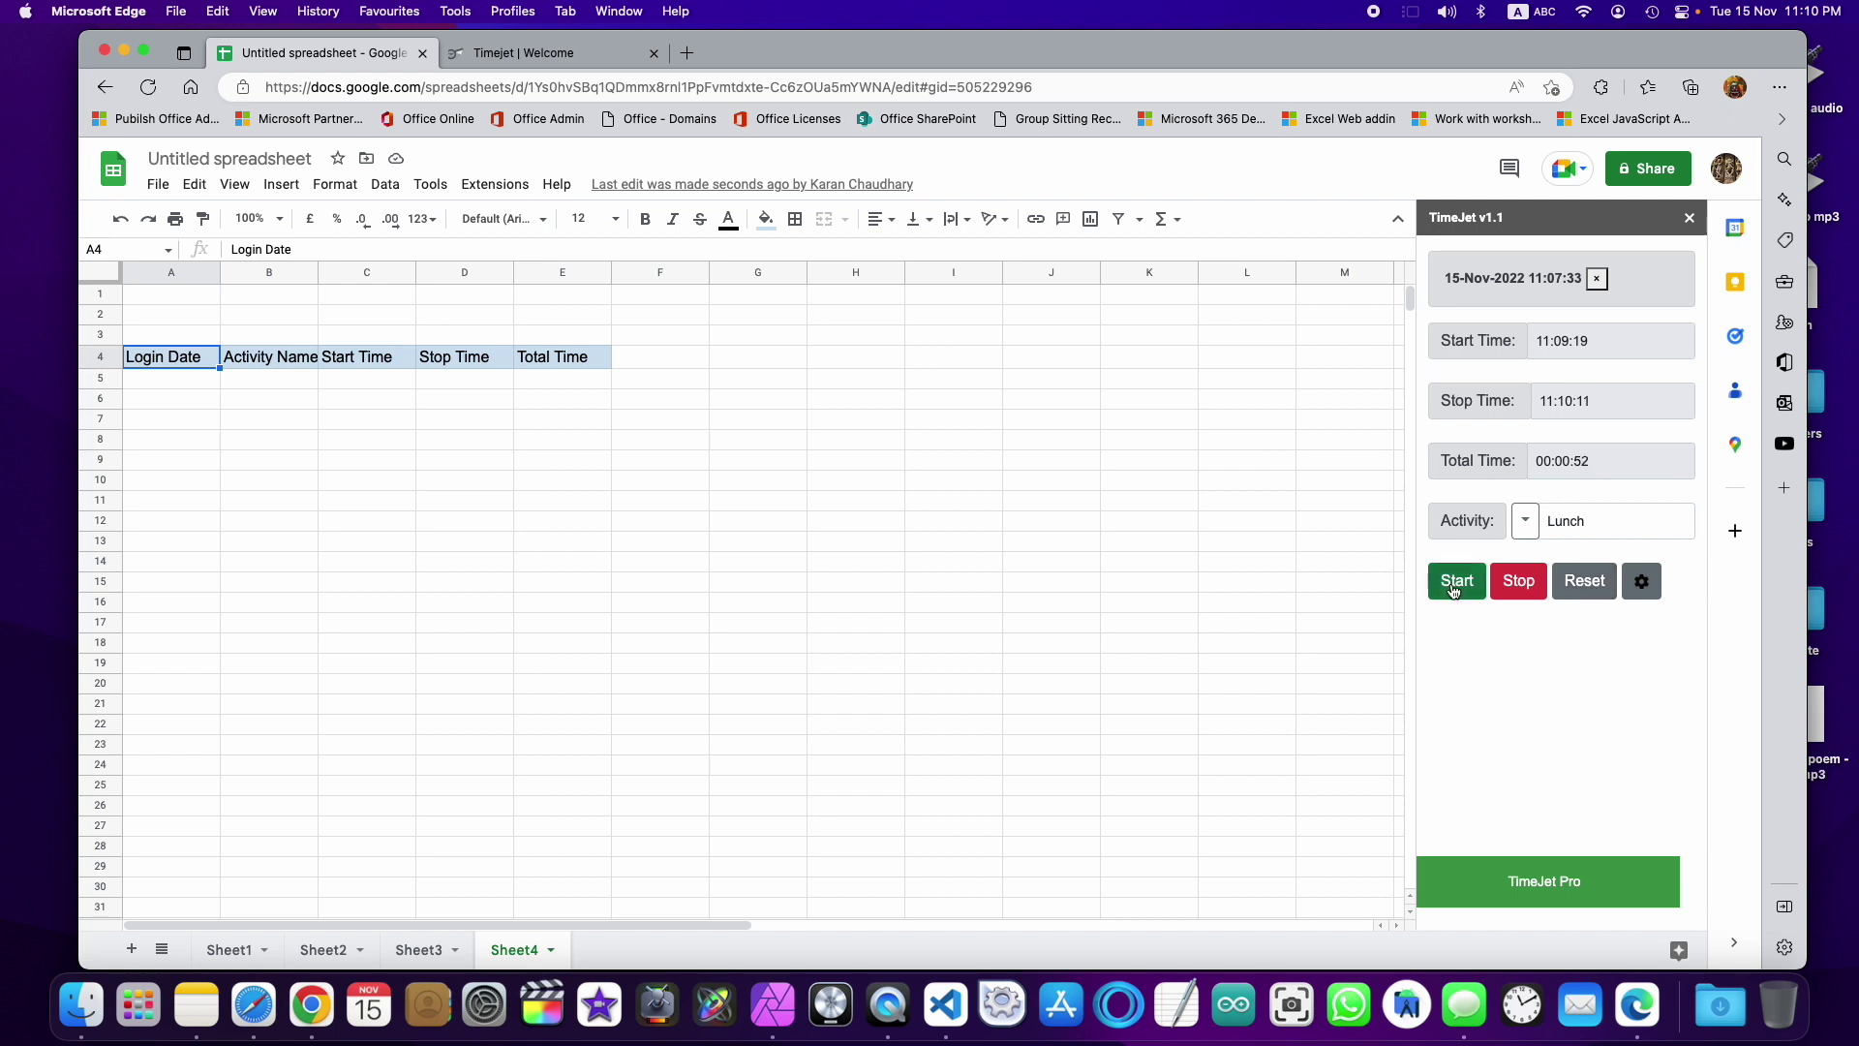
pyautogui.click(1519, 583)
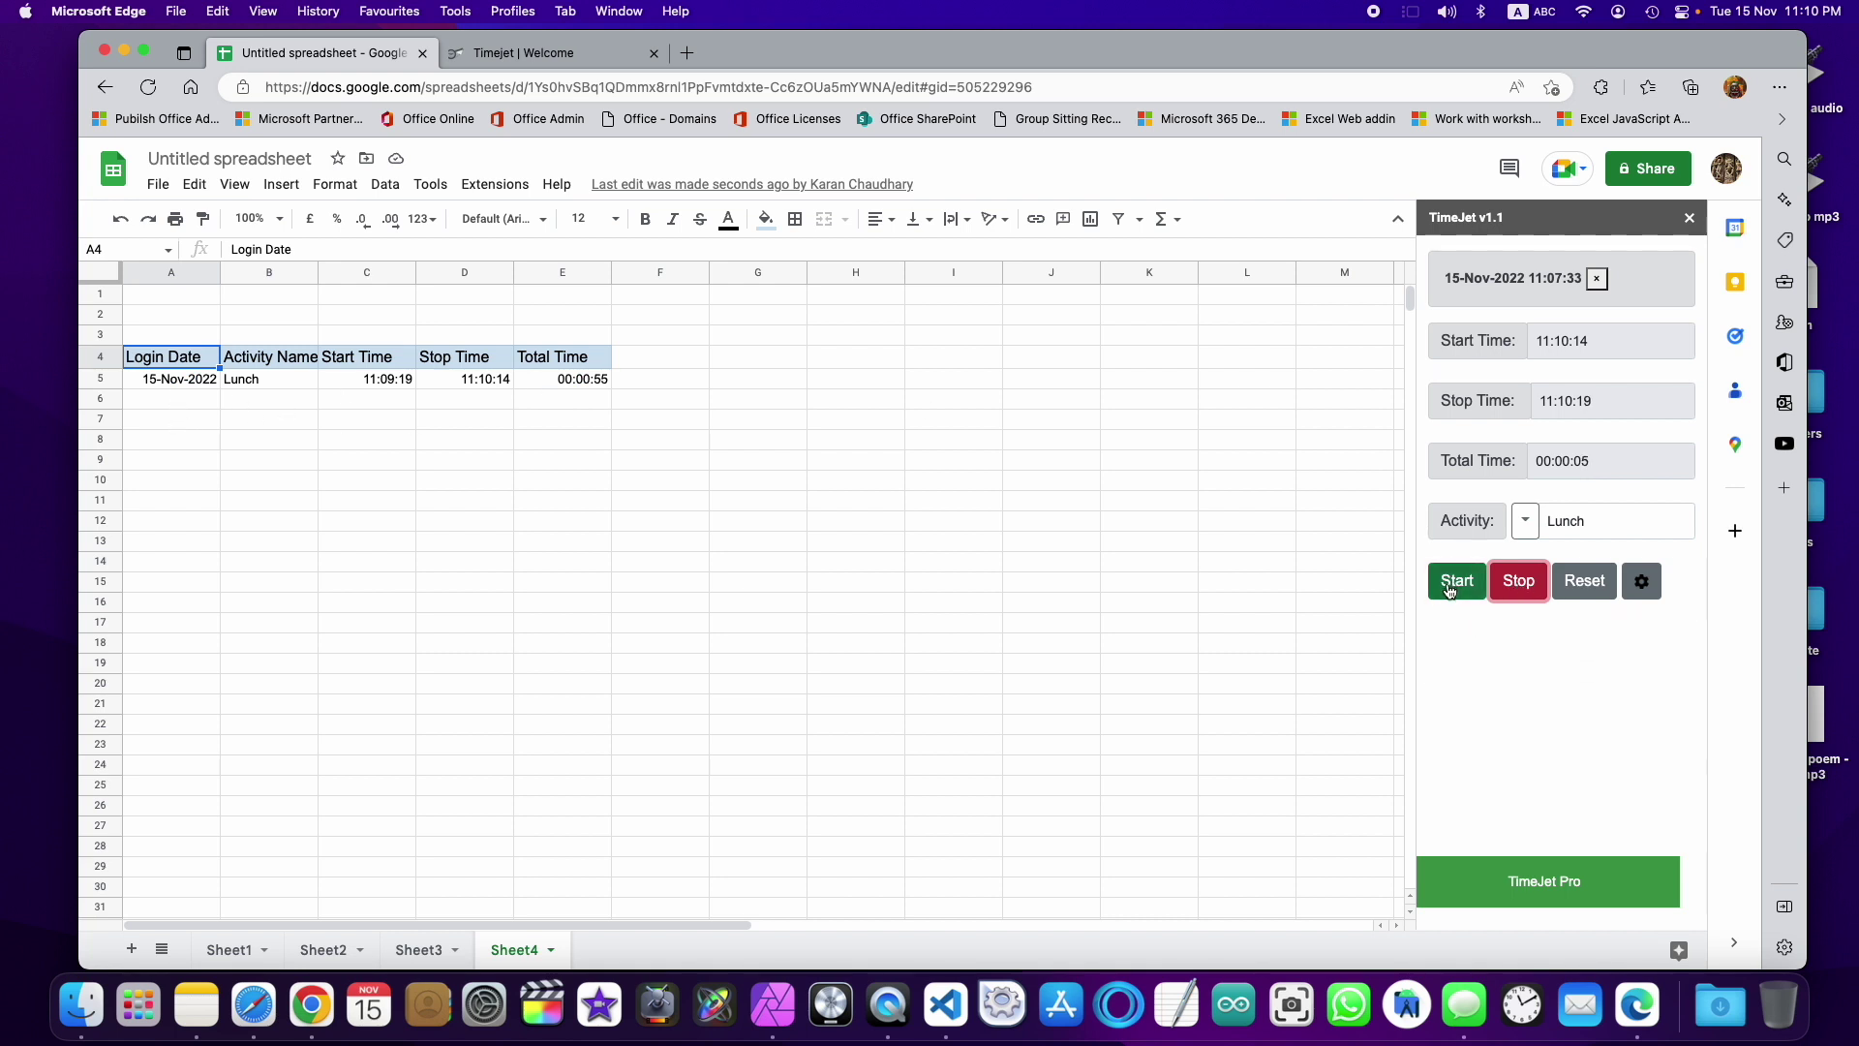
# Step: Clear the Lunch row, switch to Production, log entries of 00:00:12 and 00:00:04, and select A5:E6
pyautogui.click(1589, 583)
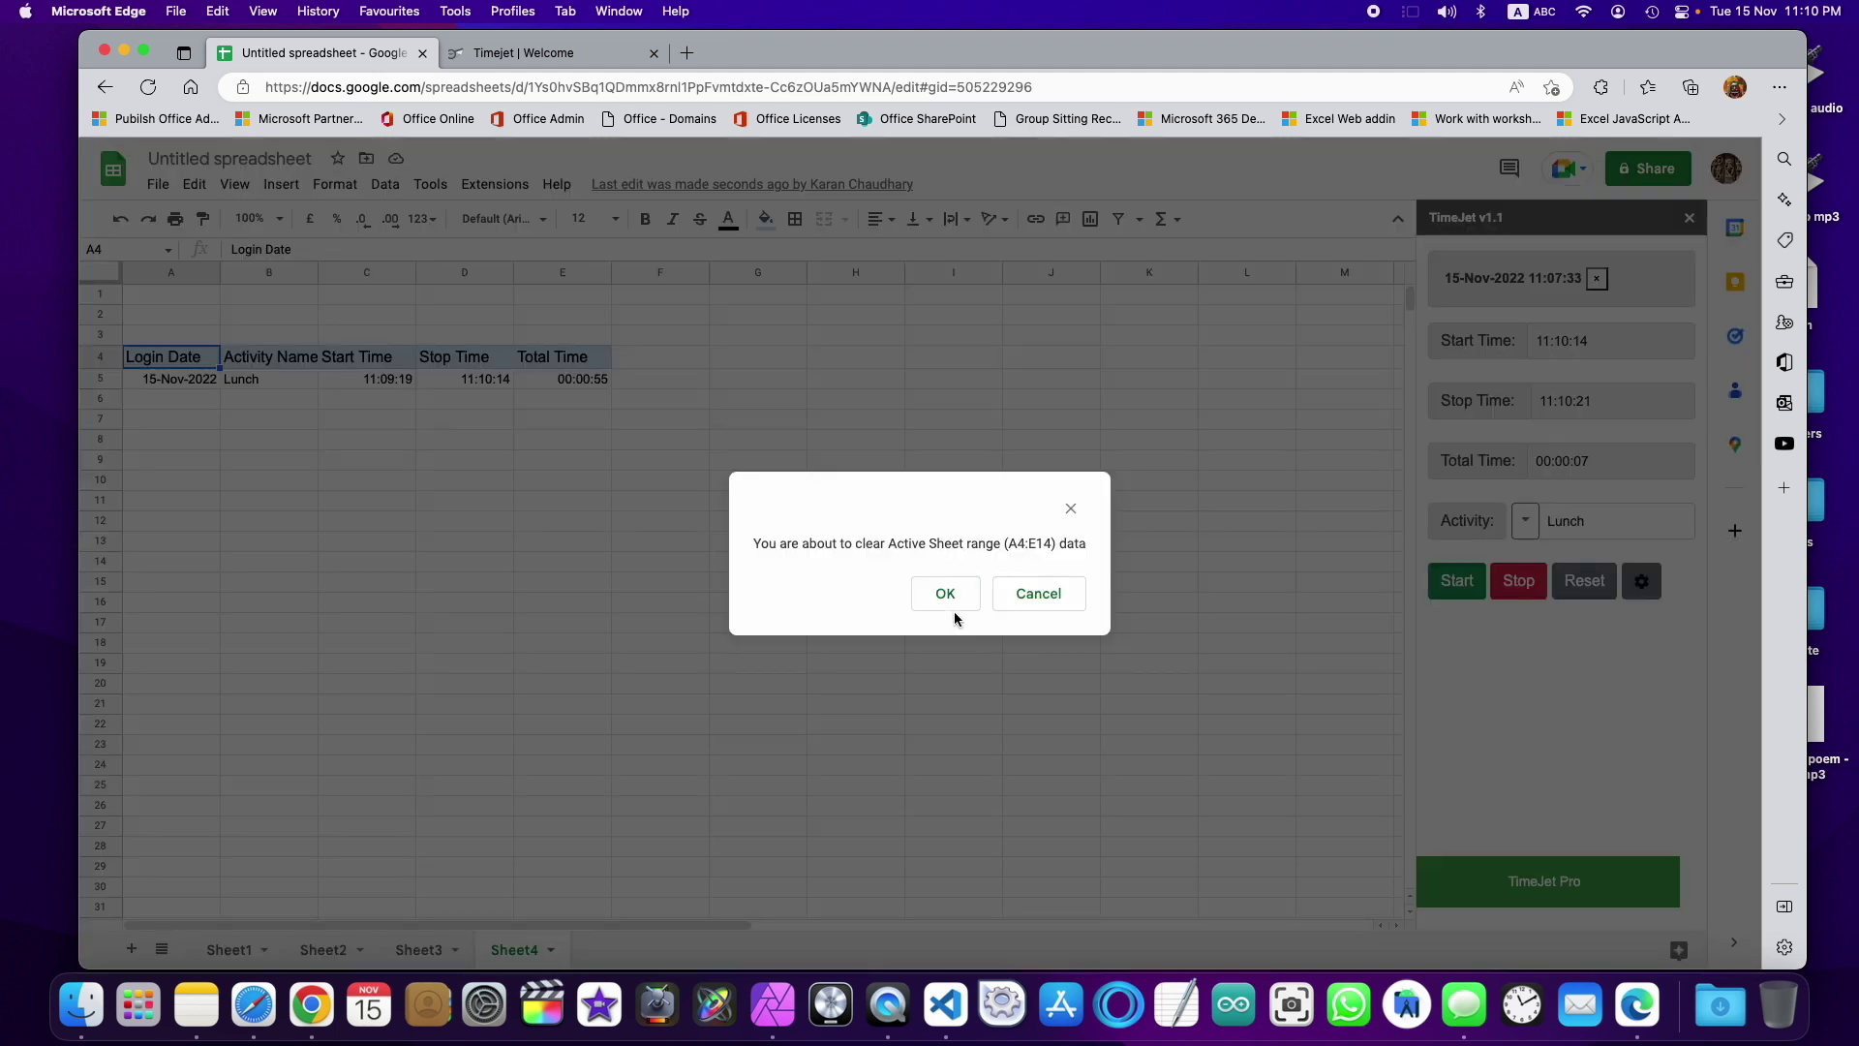
pyautogui.click(951, 601)
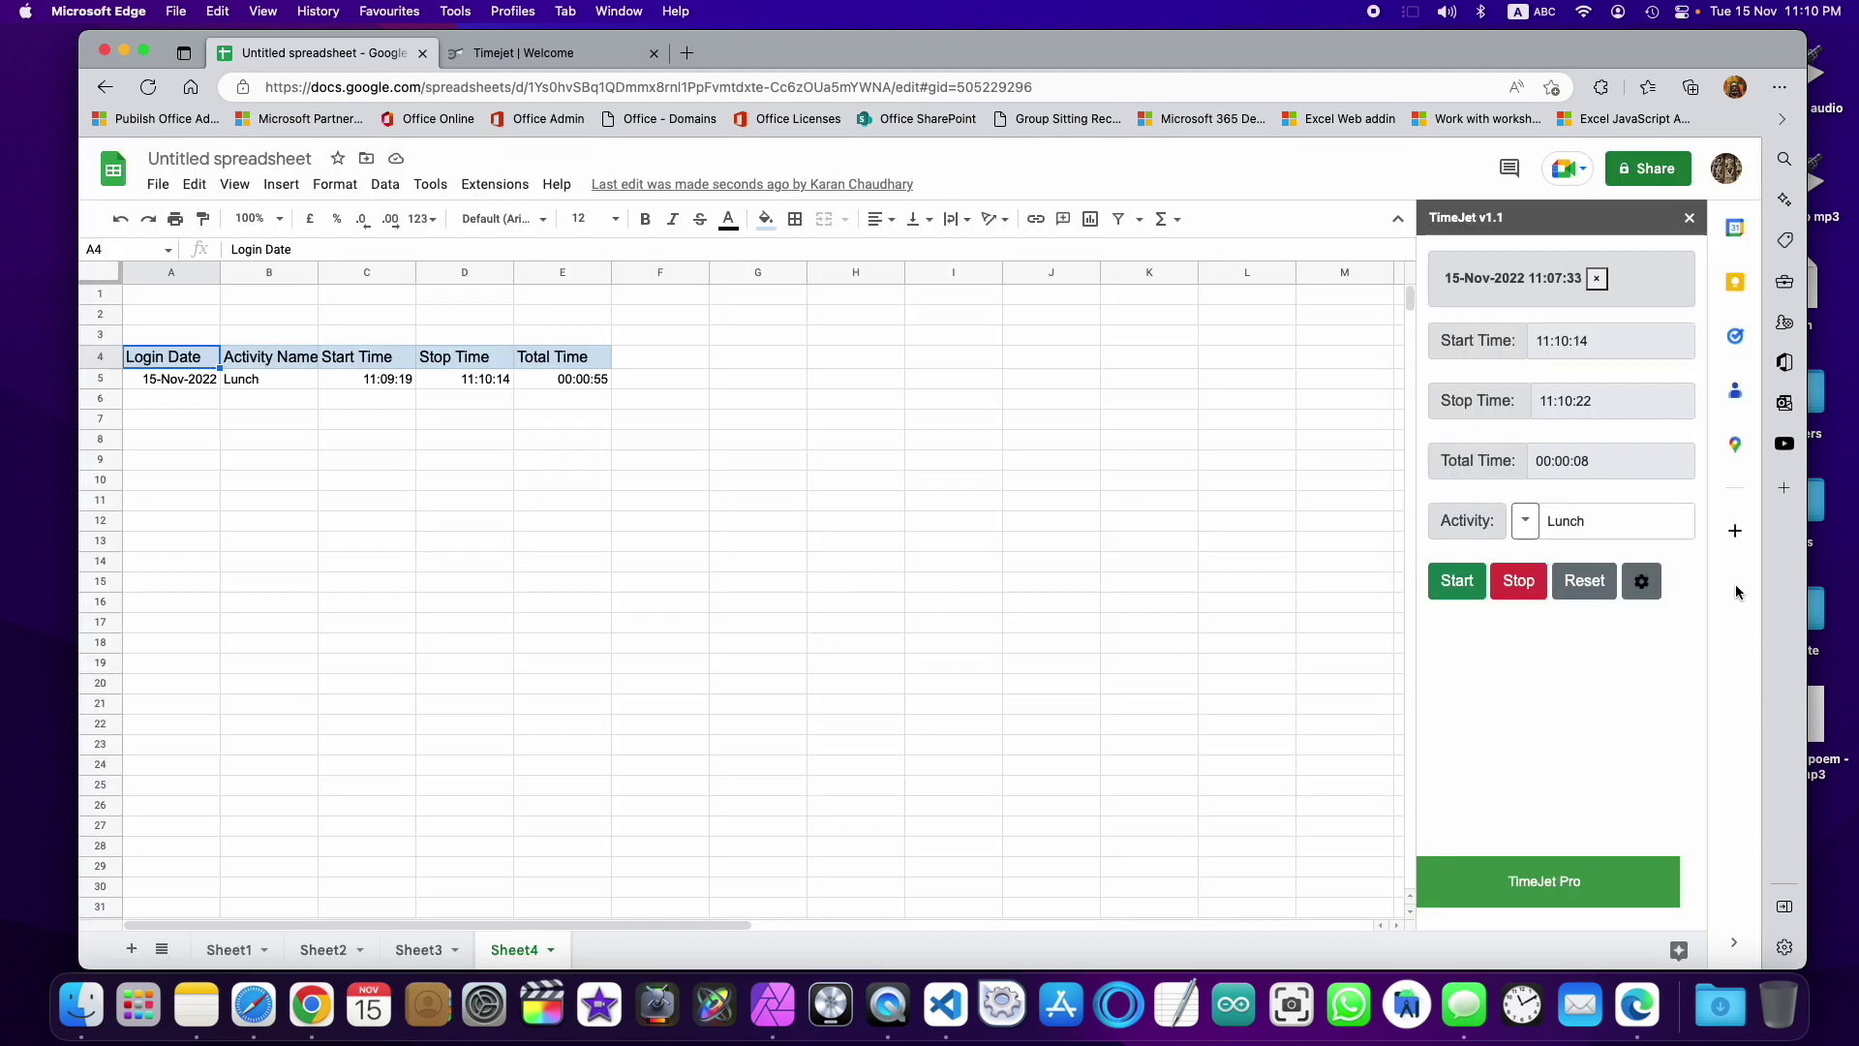
pyautogui.click(1525, 521)
pyautogui.click(1570, 557)
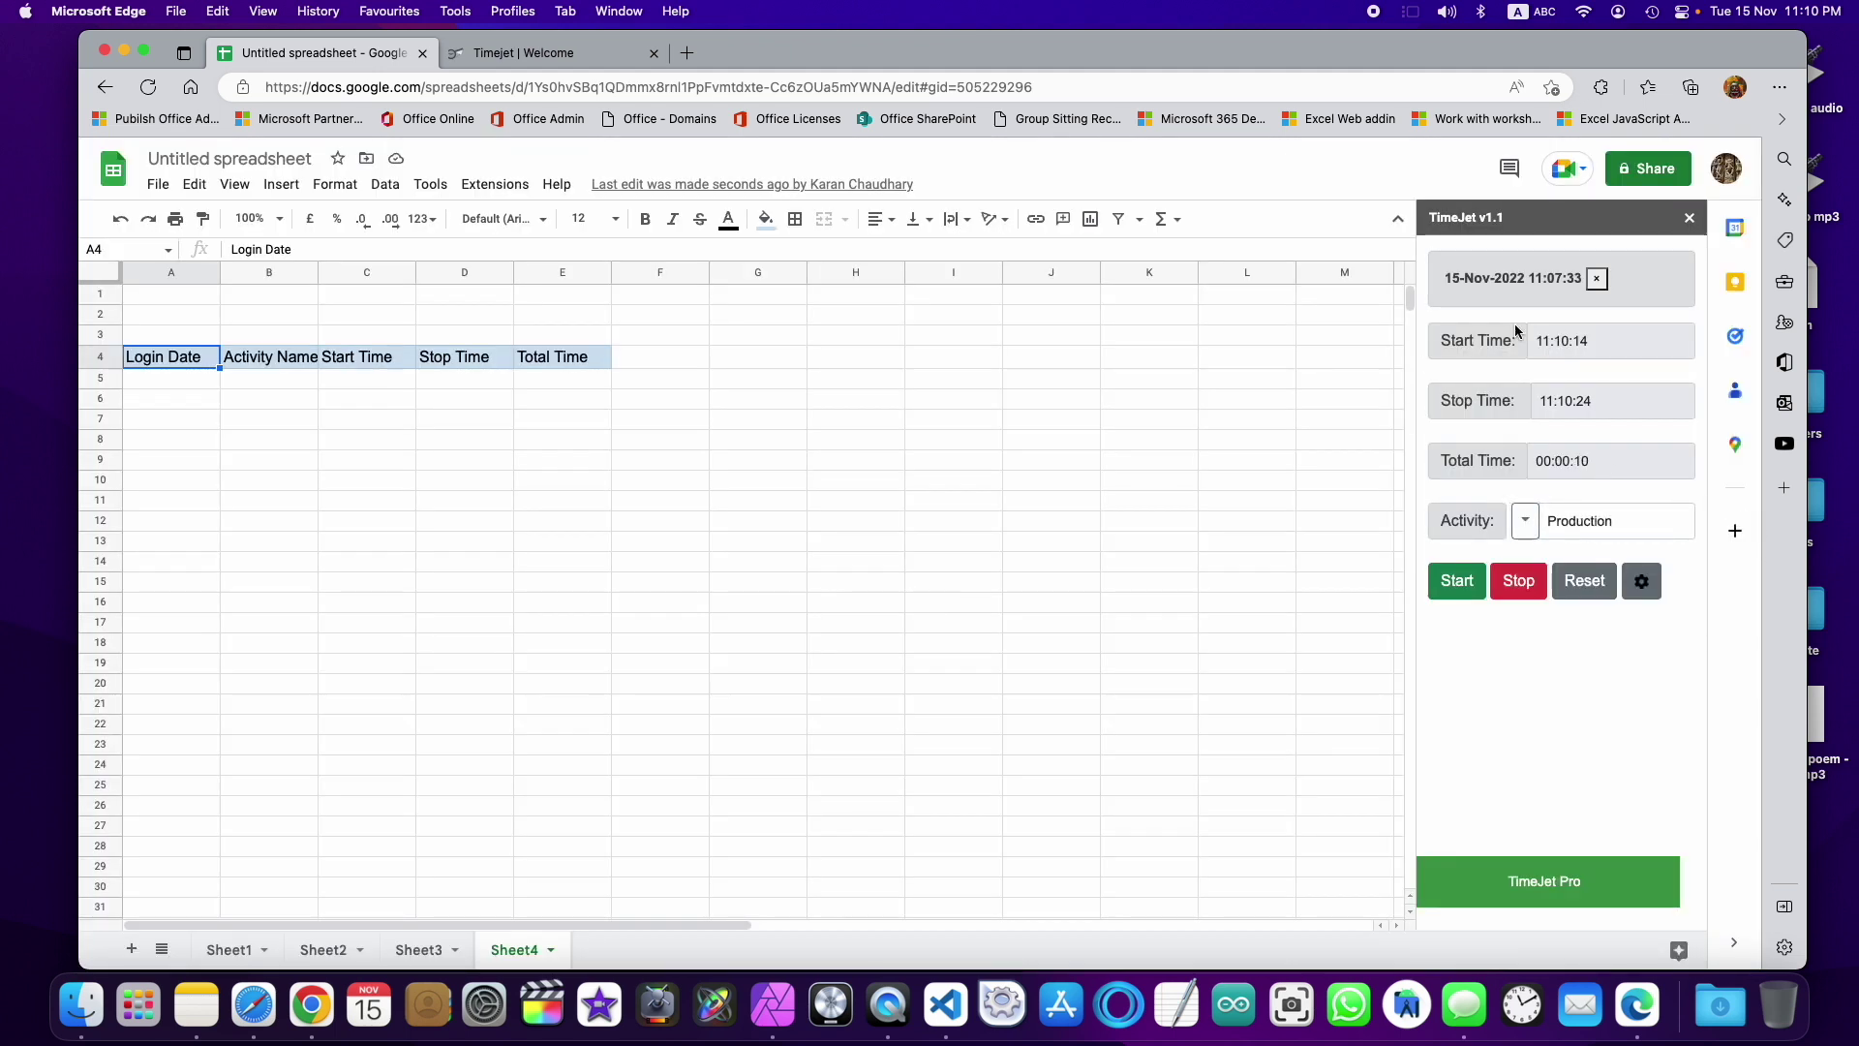
pyautogui.click(1529, 583)
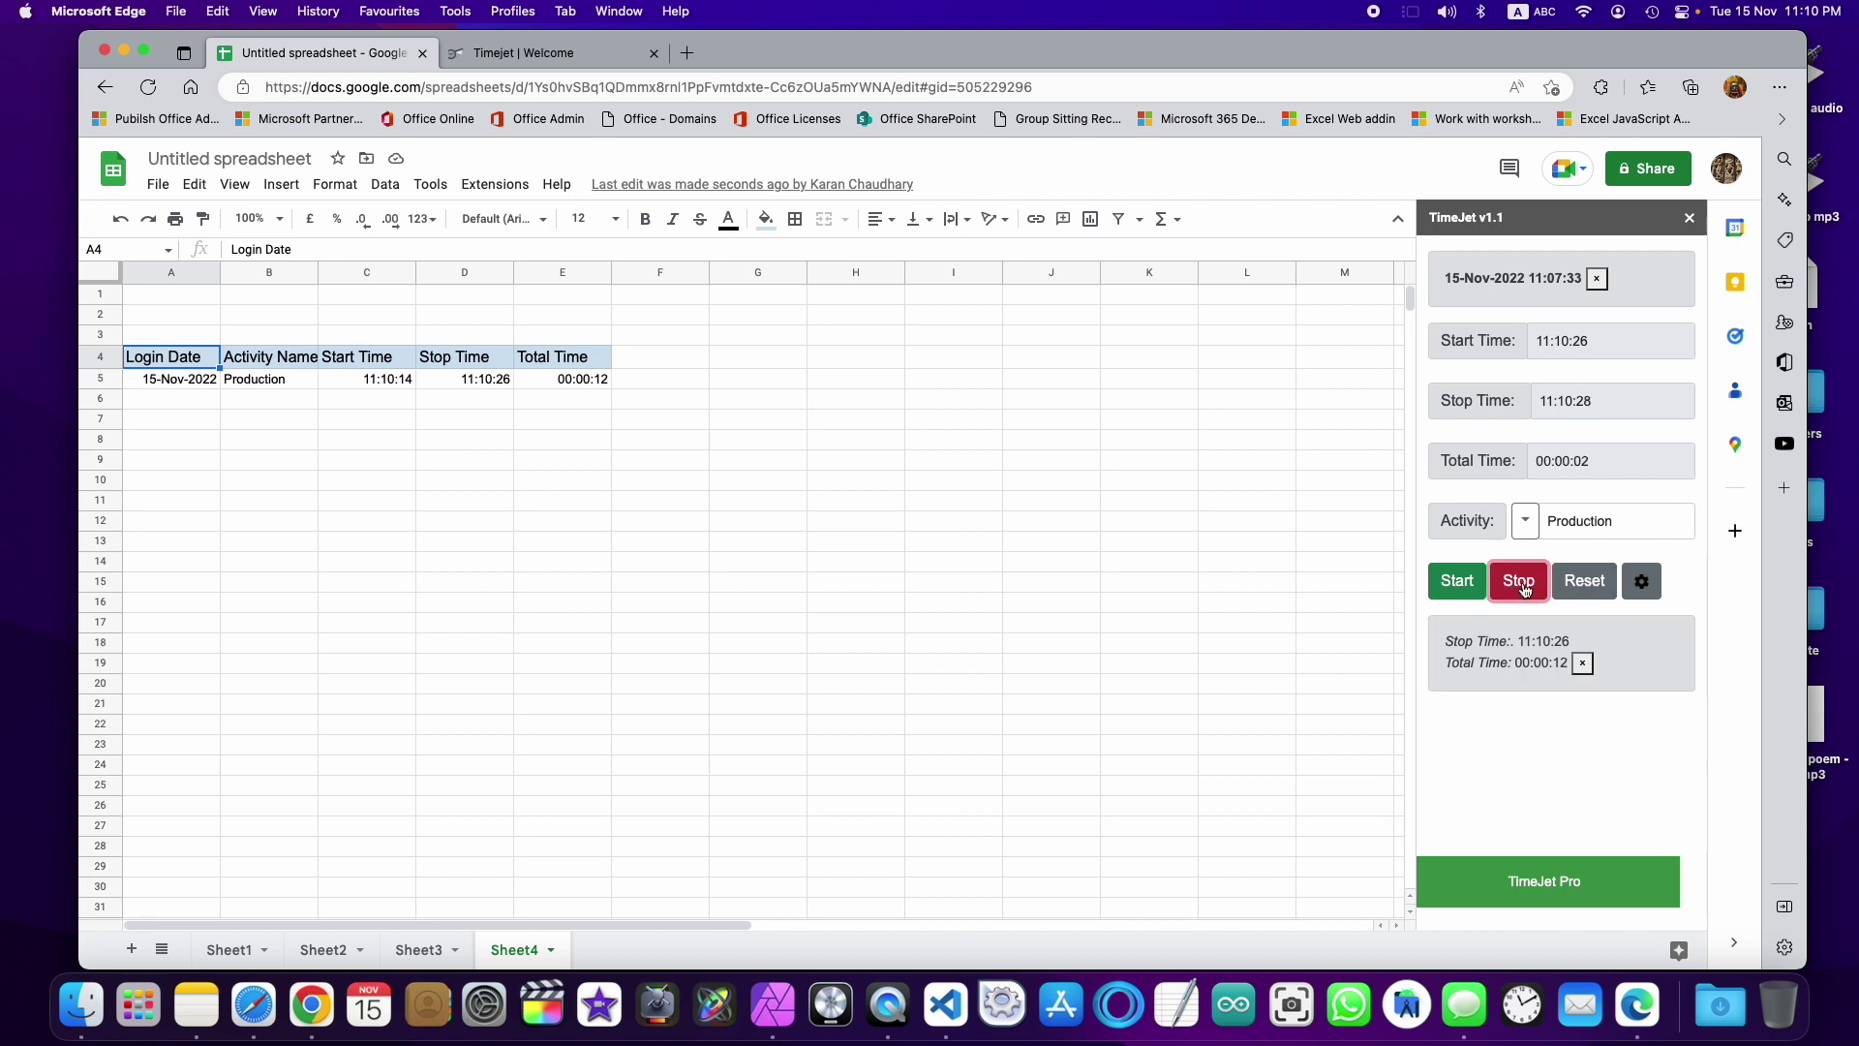
pyautogui.click(1529, 592)
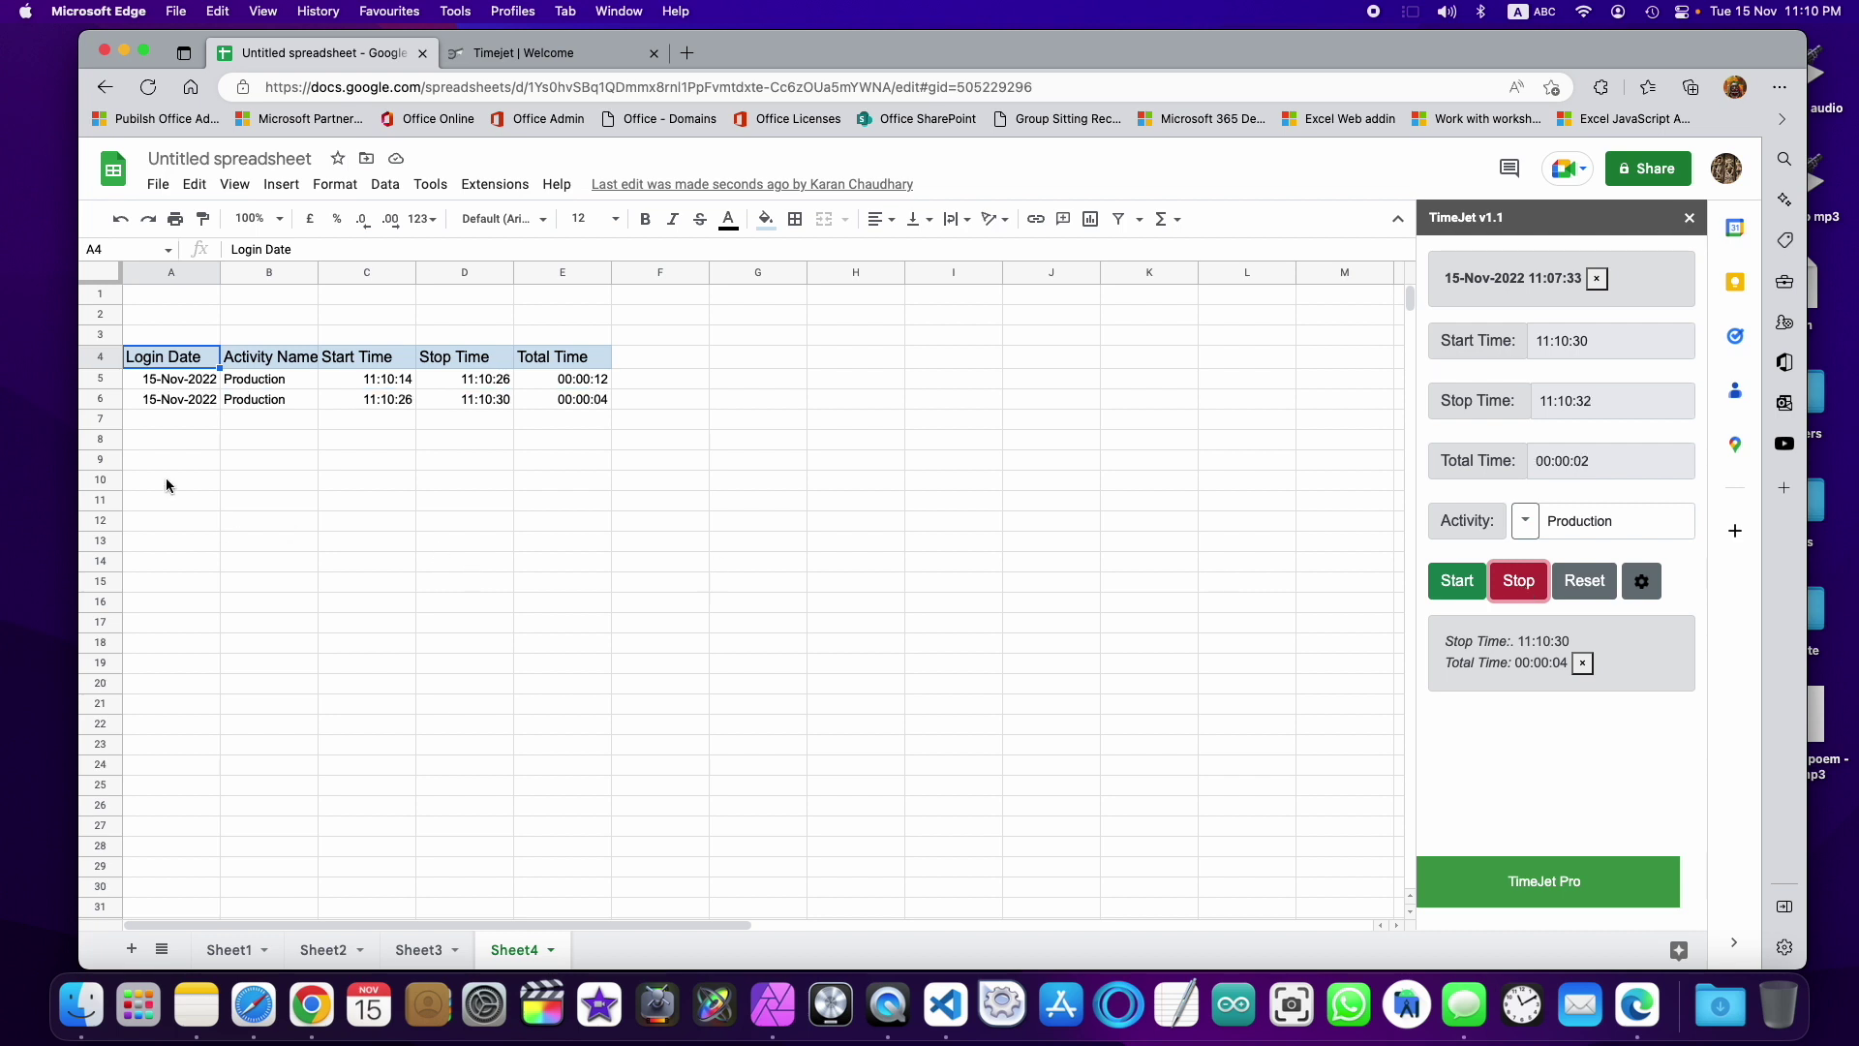
pyautogui.moveTo(176, 379); pyautogui.dragTo(569, 405)
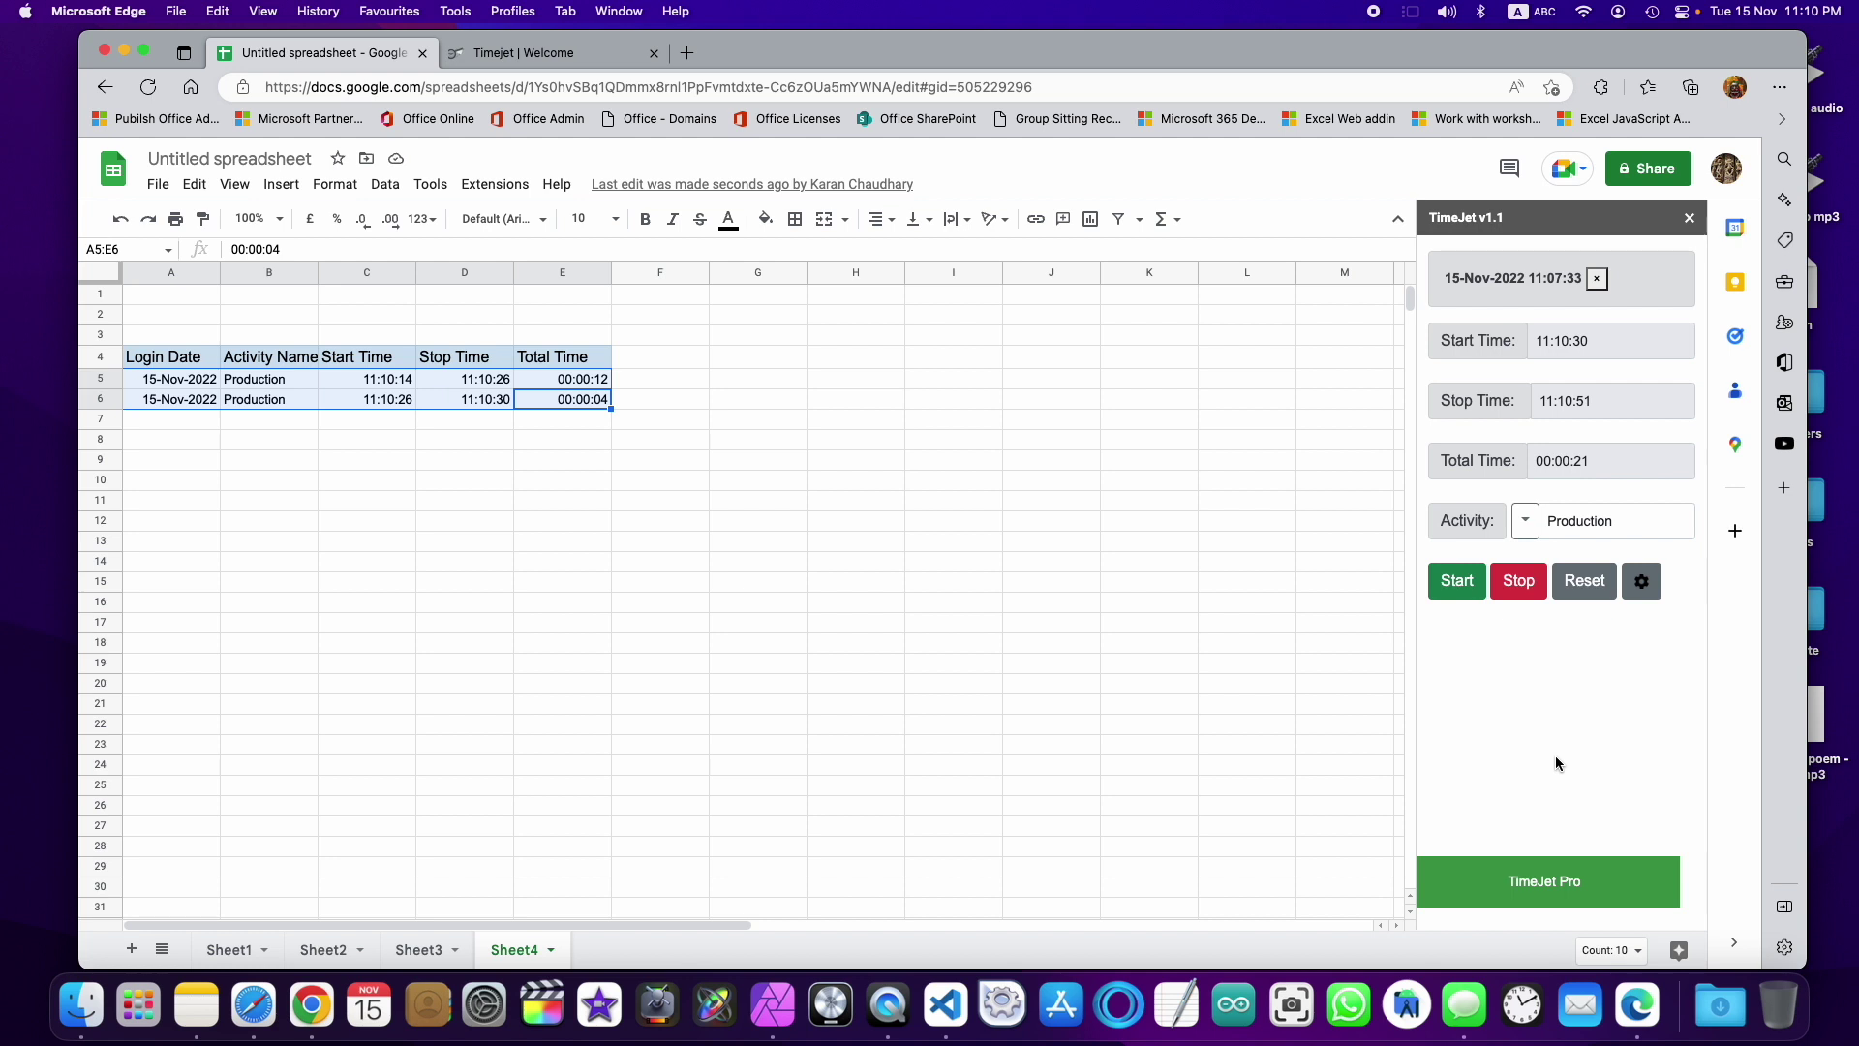
# Step: Open the TimeJet Pro panel in the sidebar and choose Register to reach the Employee Sign Up page
pyautogui.click(1549, 889)
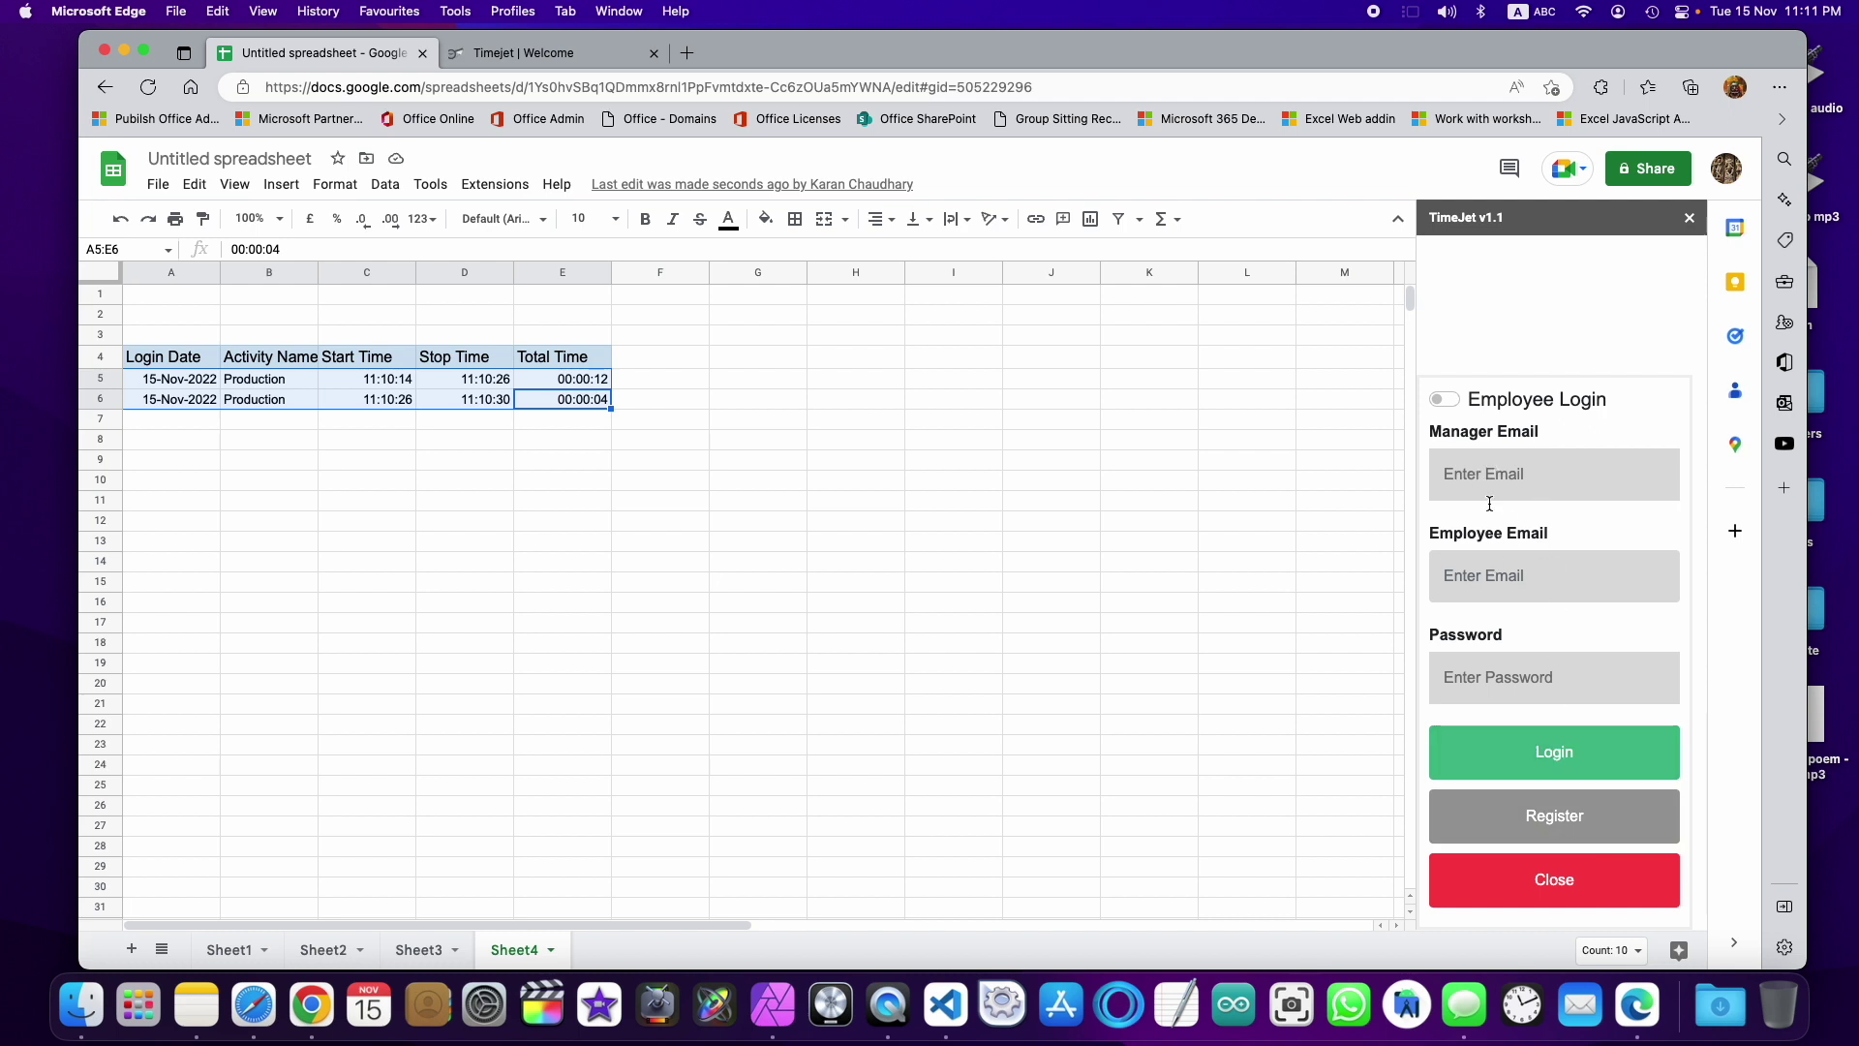
pyautogui.click(1553, 826)
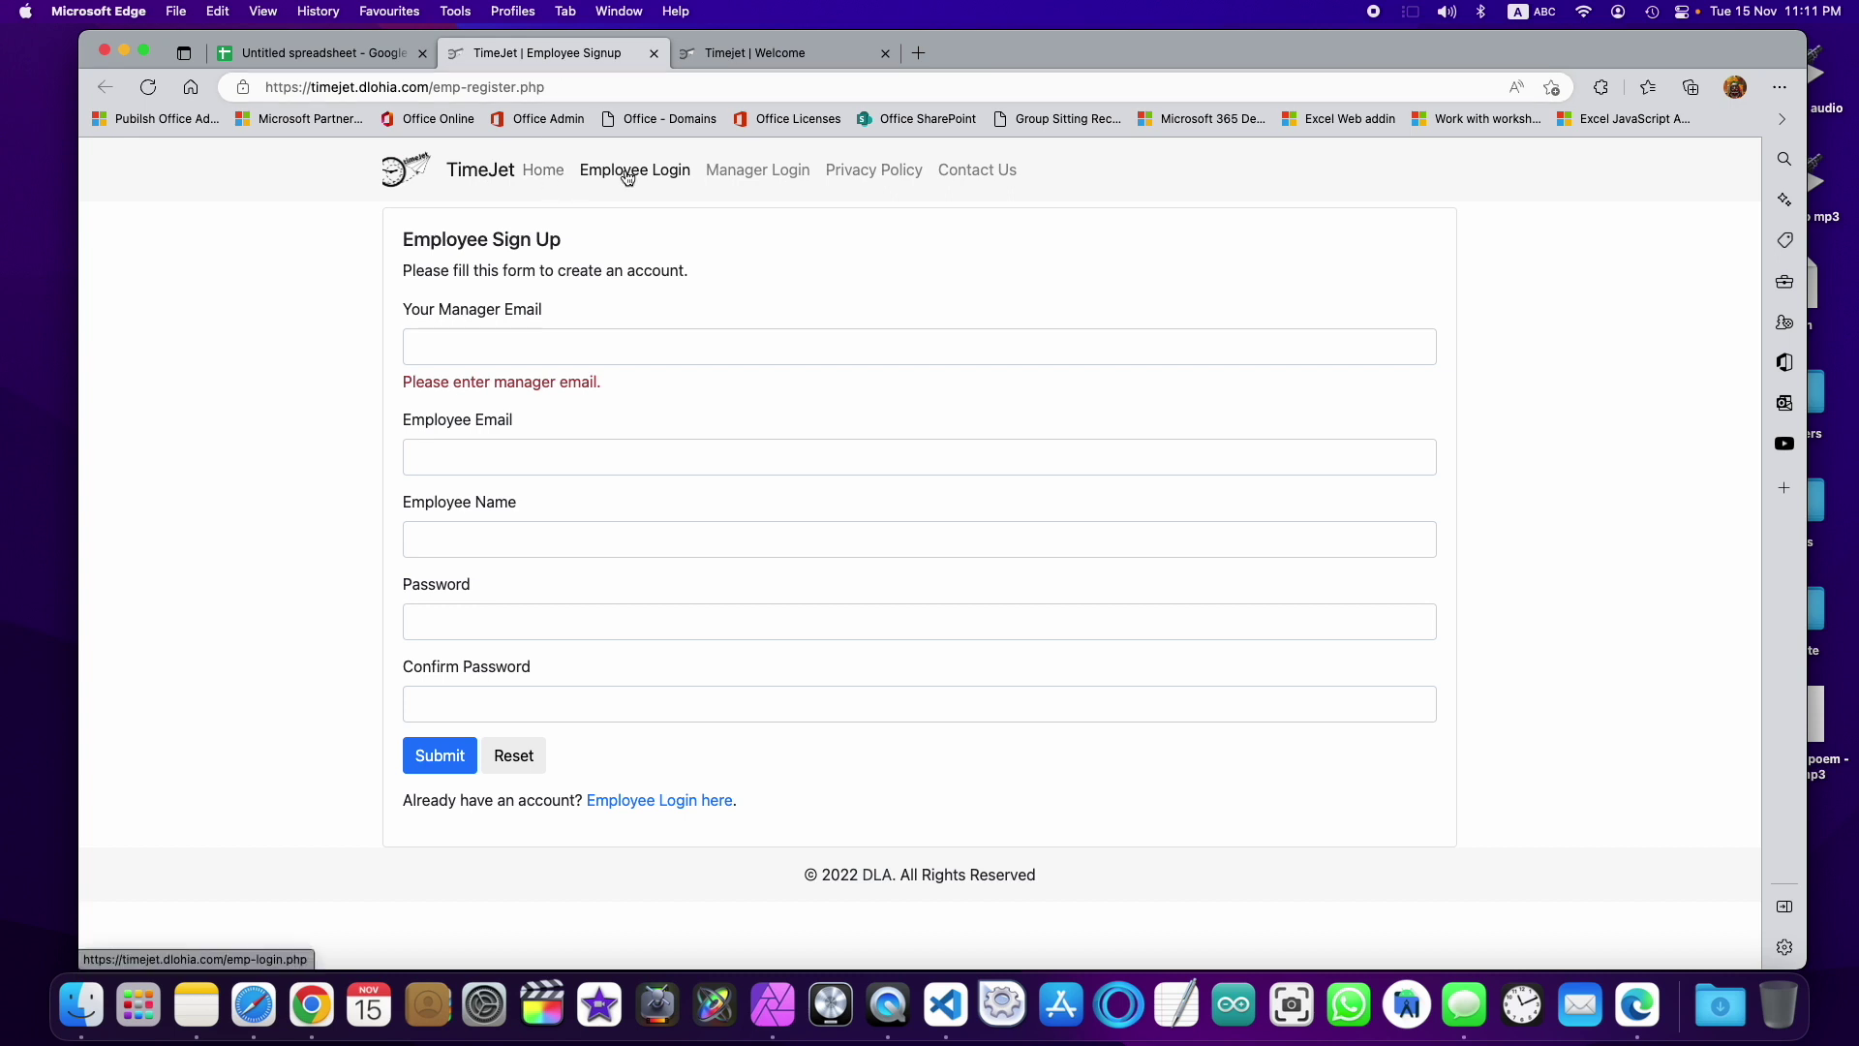
# Step: Visit the Employee Login and Manager Login pages, close the full-page ad, and return home via the logo
pyautogui.click(597, 178)
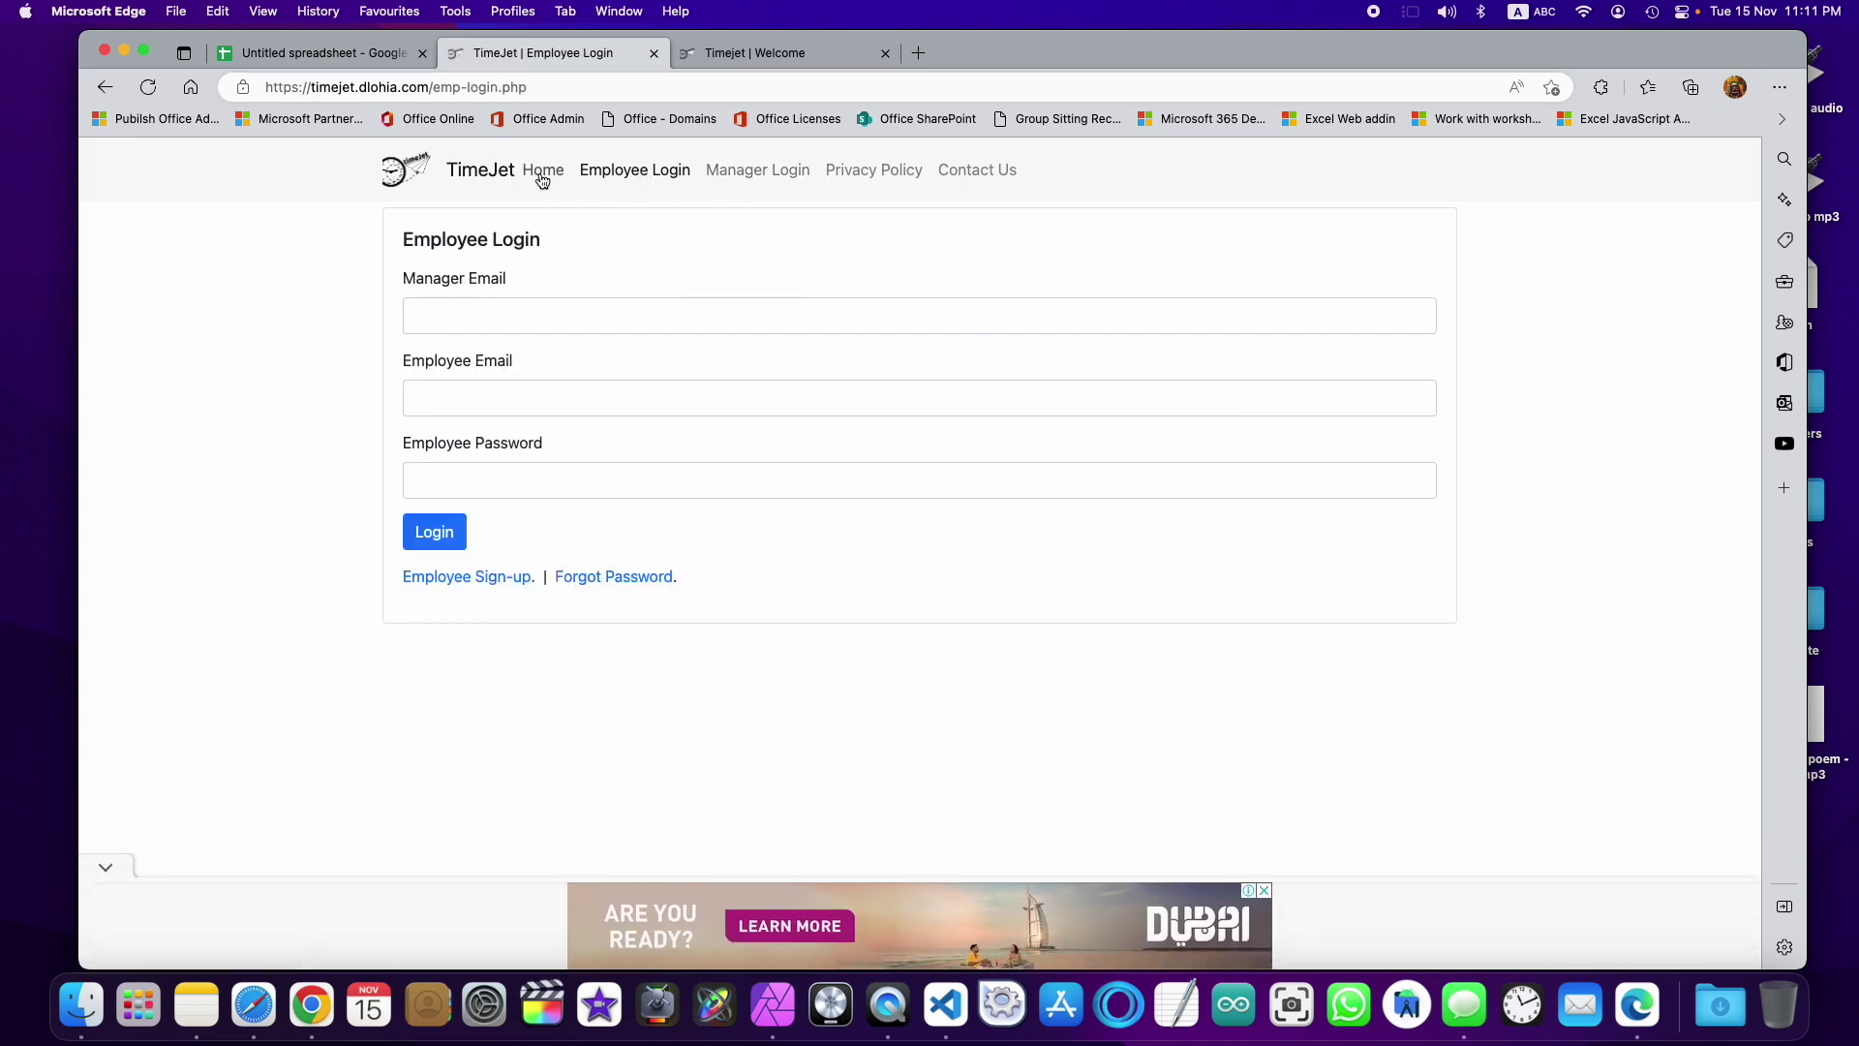
pyautogui.click(765, 176)
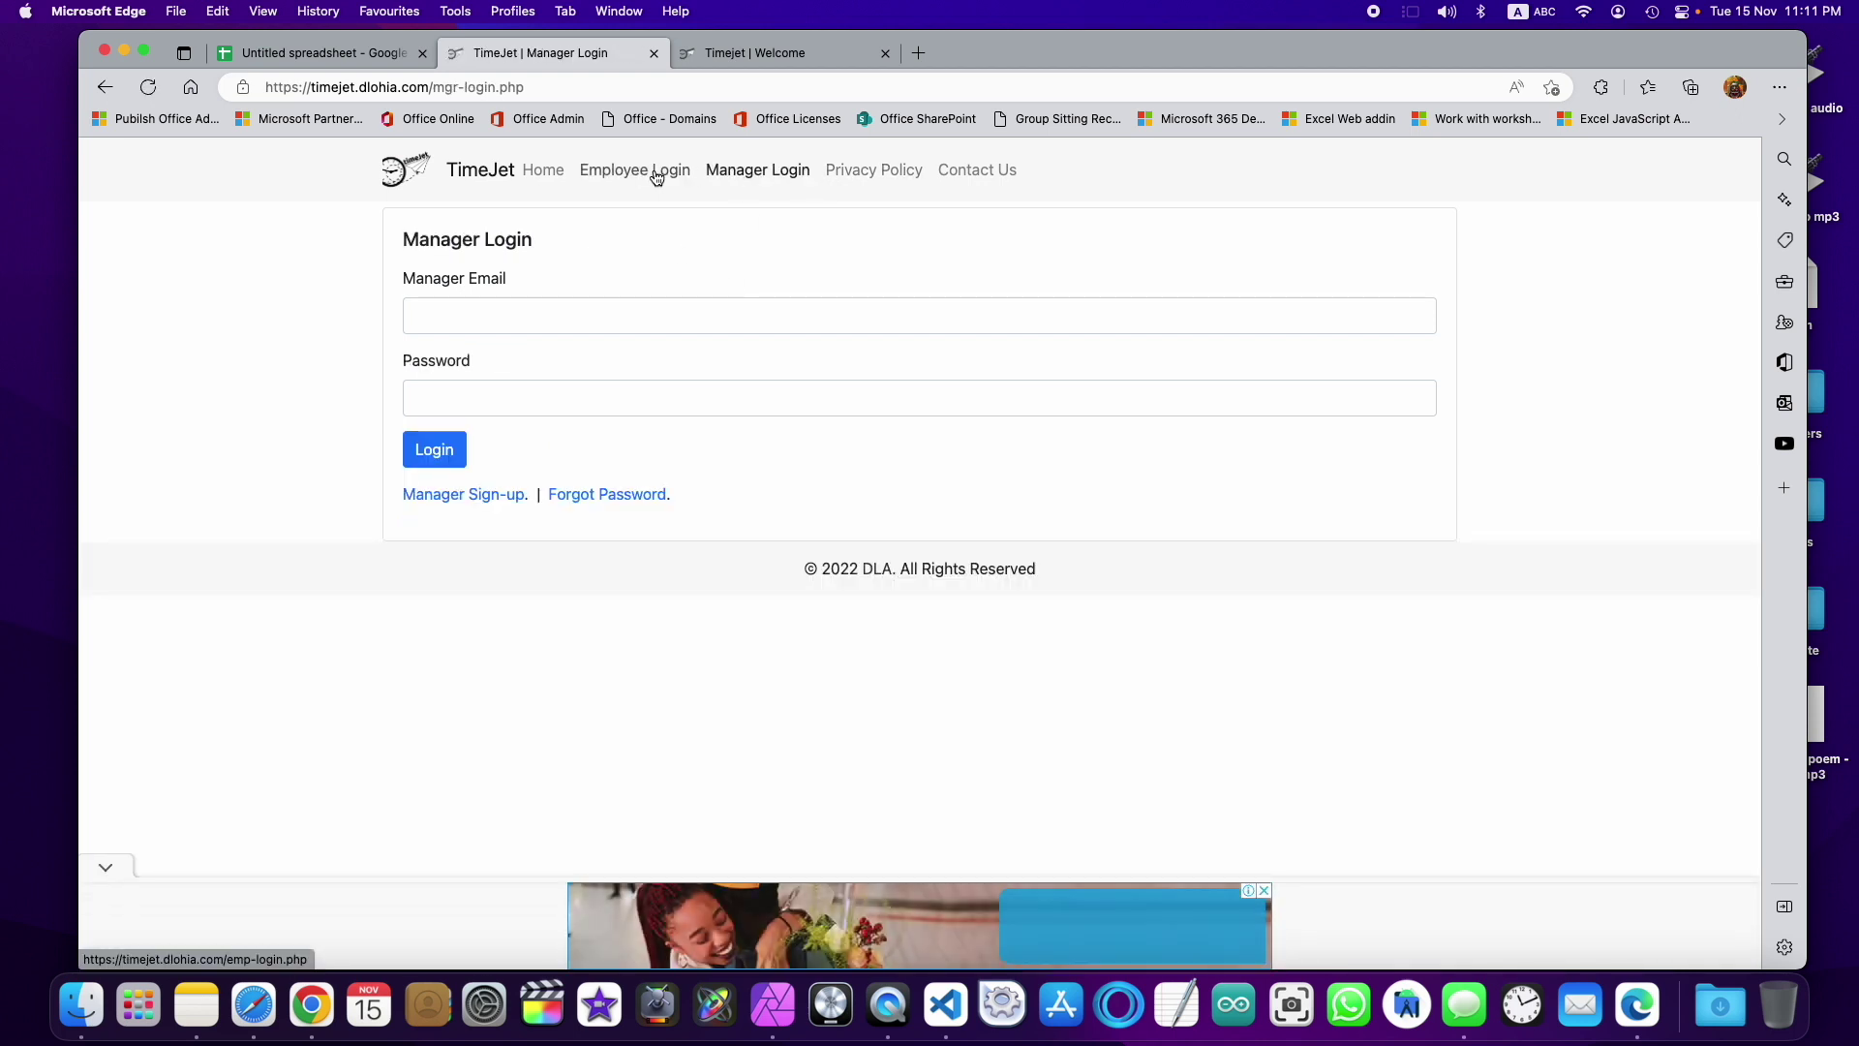
pyautogui.click(464, 495)
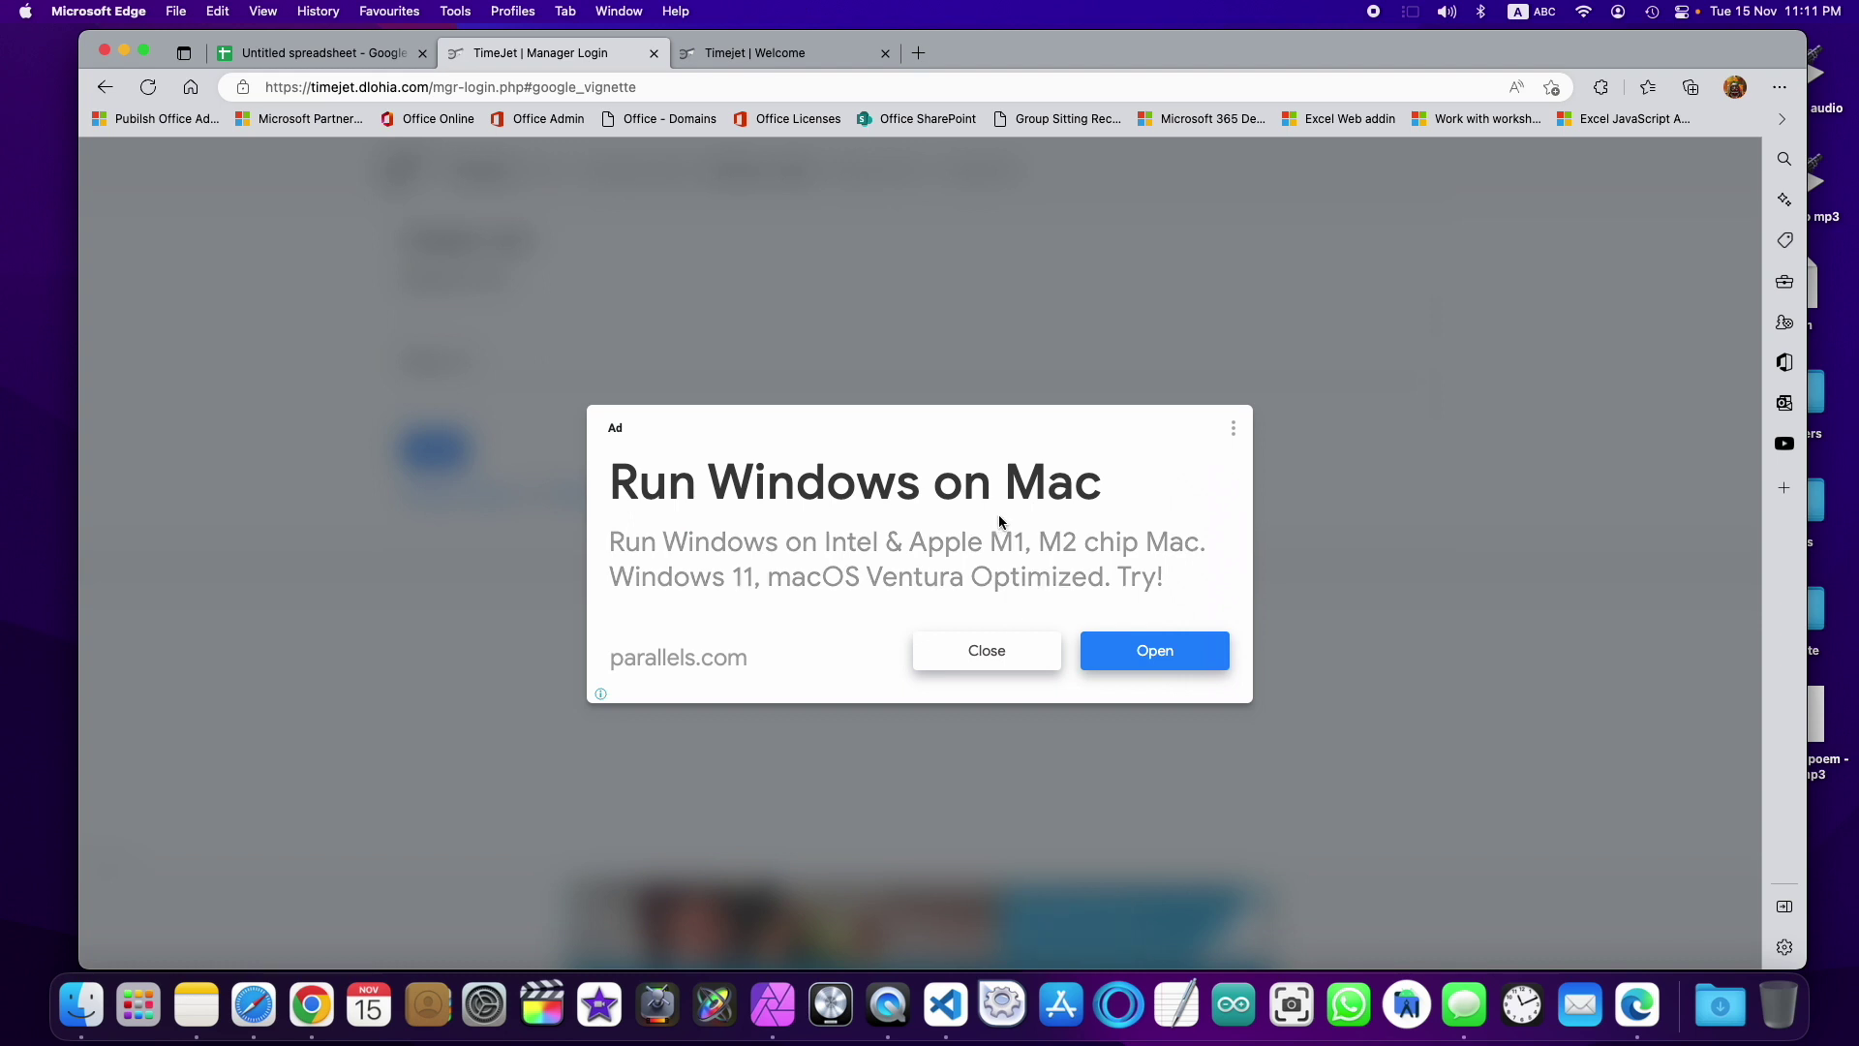
pyautogui.click(105, 87)
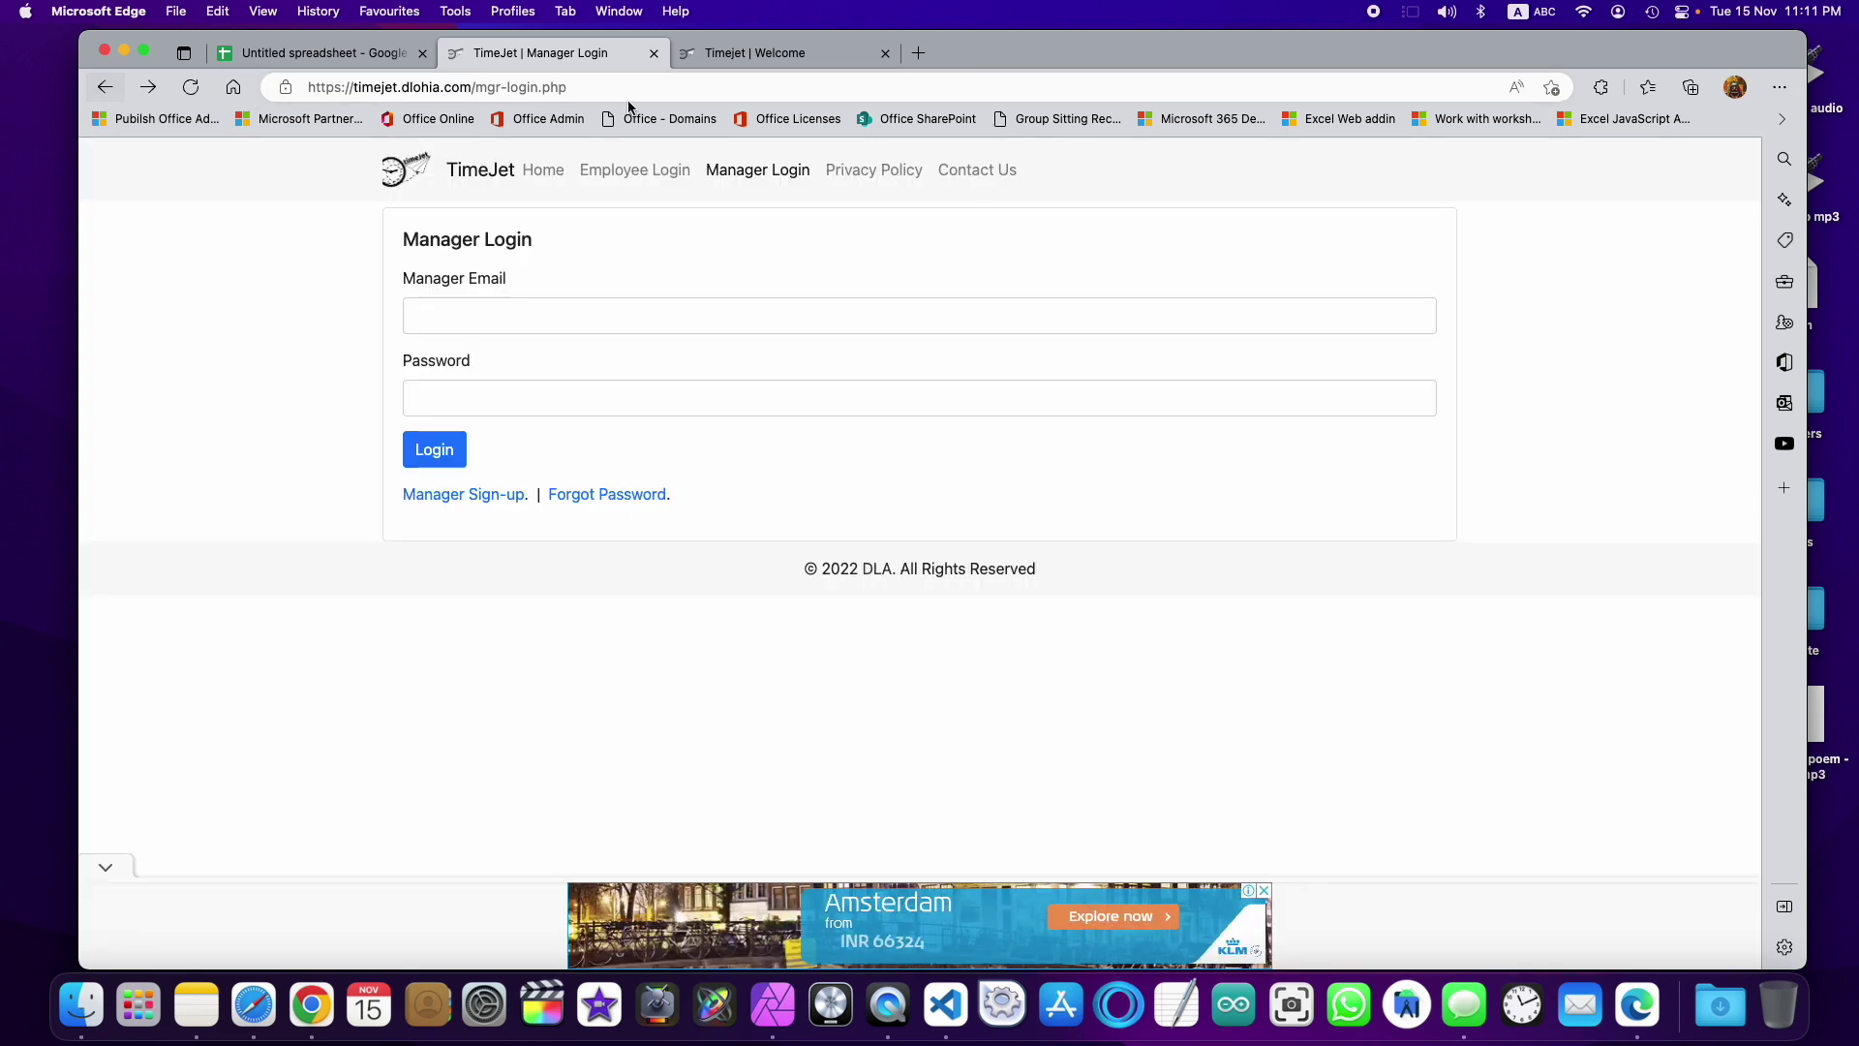
pyautogui.click(624, 171)
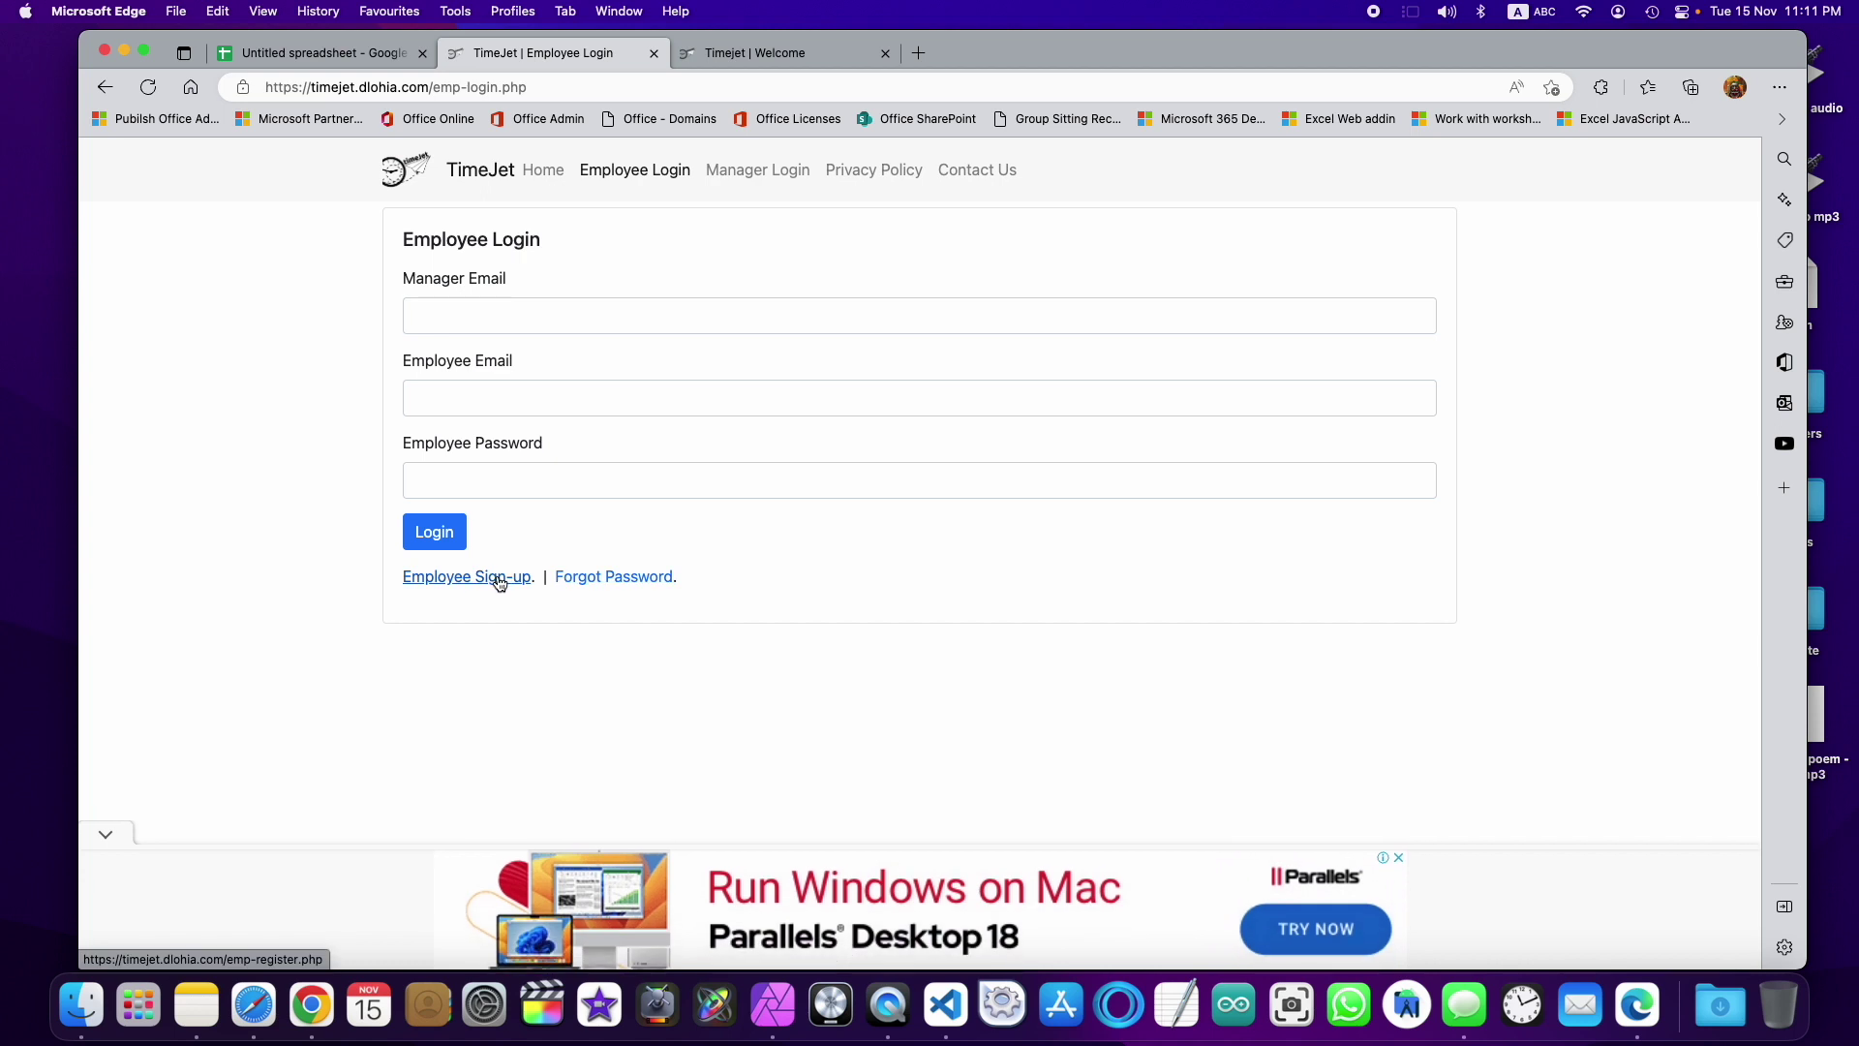
pyautogui.click(480, 174)
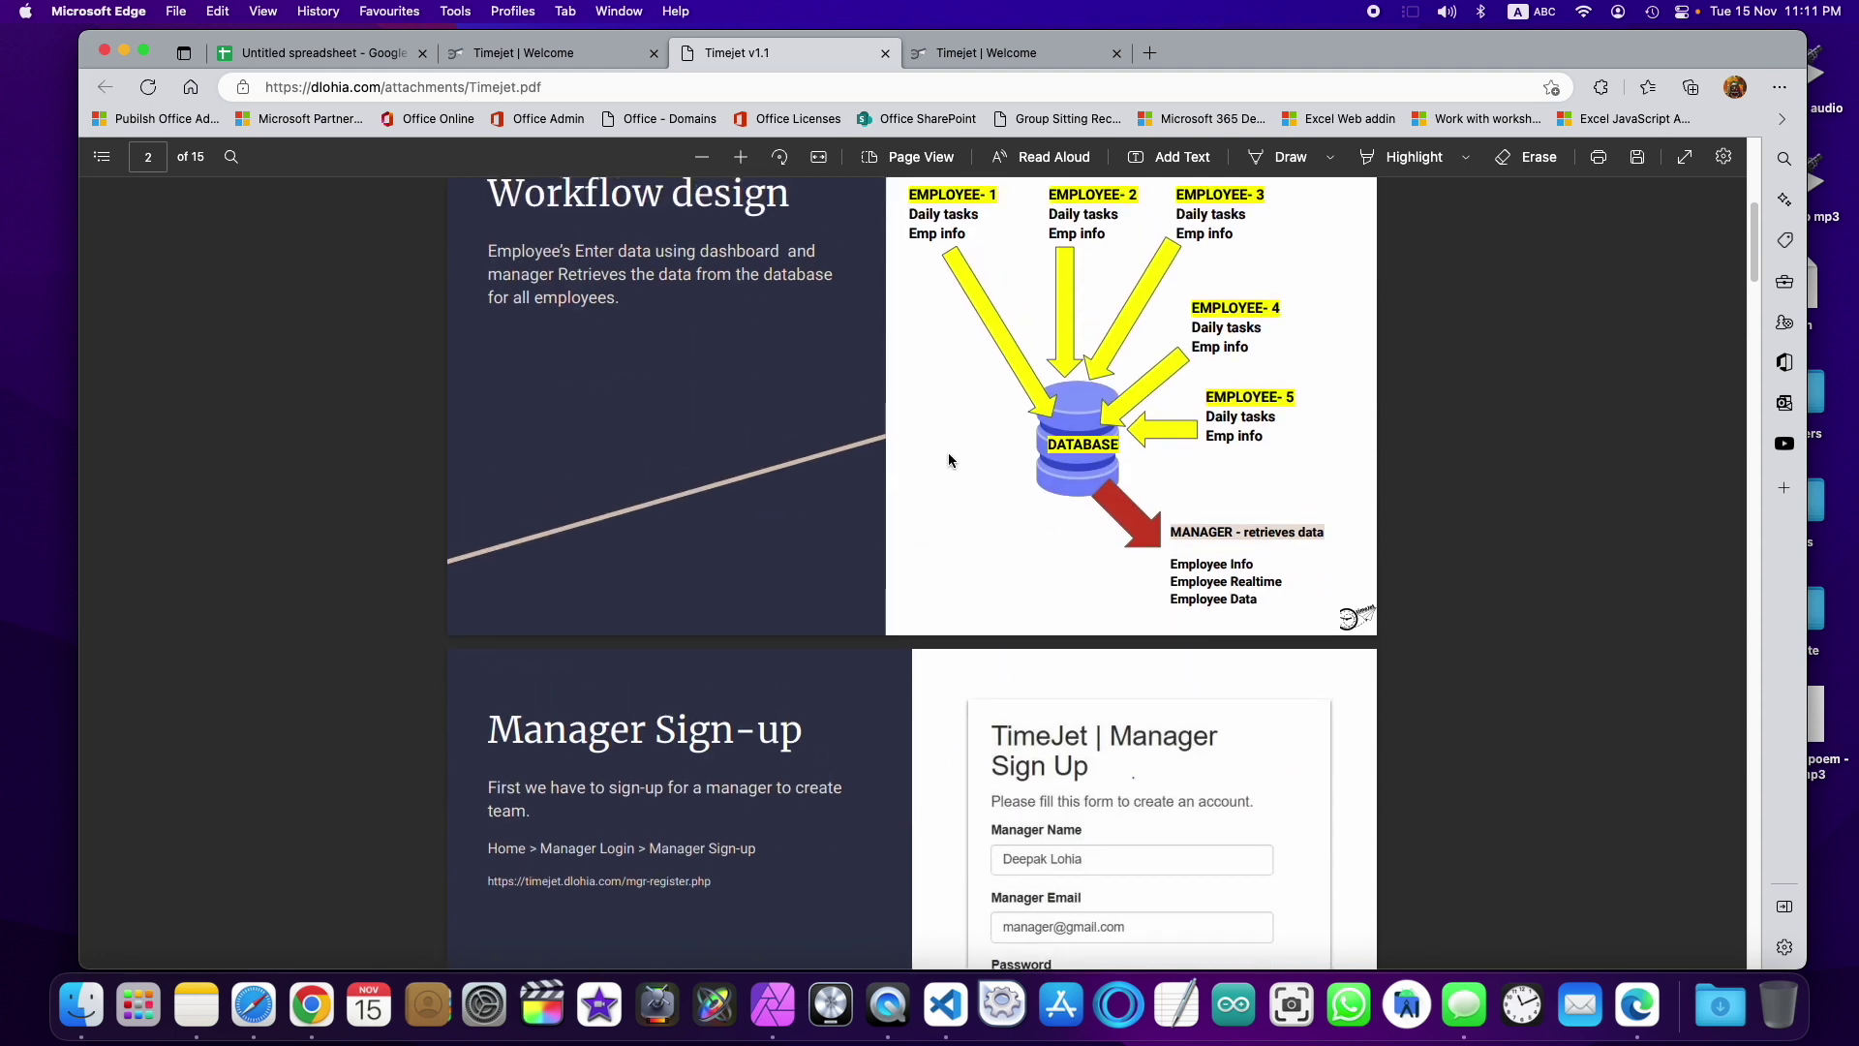
# Step: Highlight the 'MANAGER - retrieves data' line, then scroll the guide down to page 5, Employee Login
pyautogui.scroll(3, 949, 451)
pyautogui.tripleClick(1186, 761)
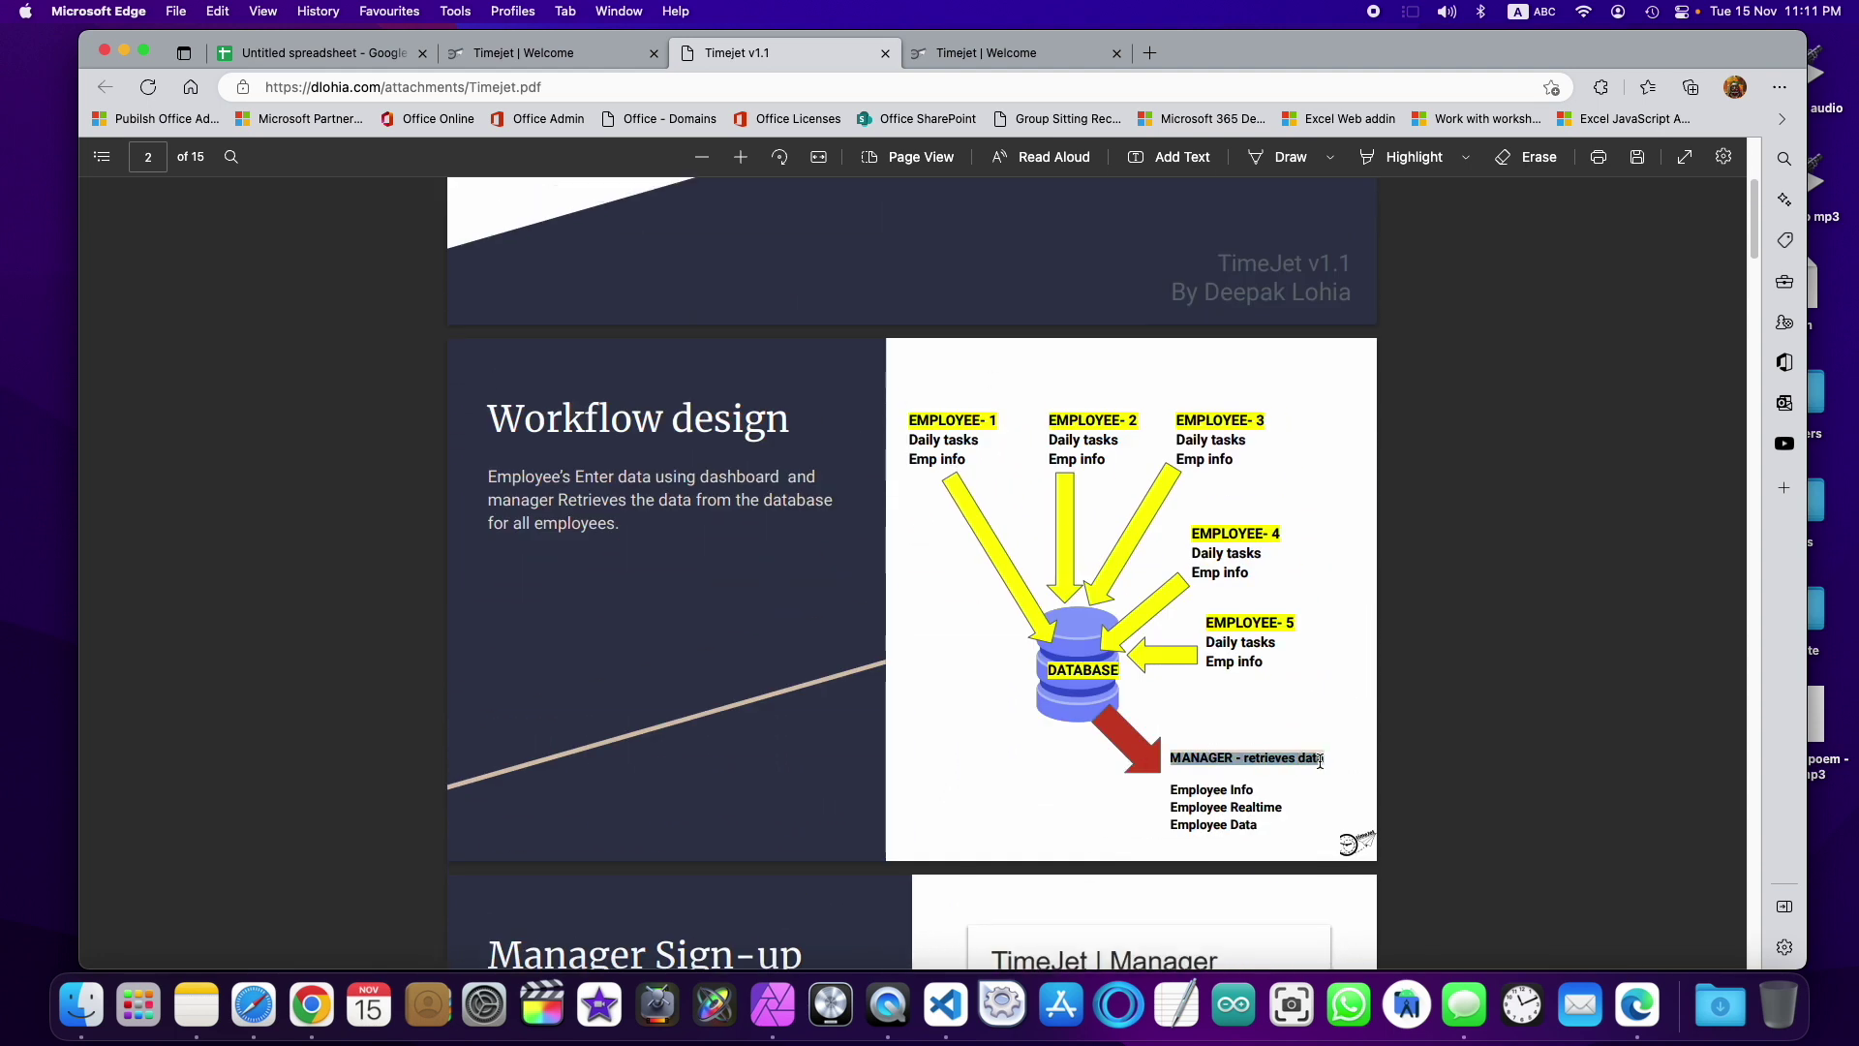
pyautogui.click(1167, 714)
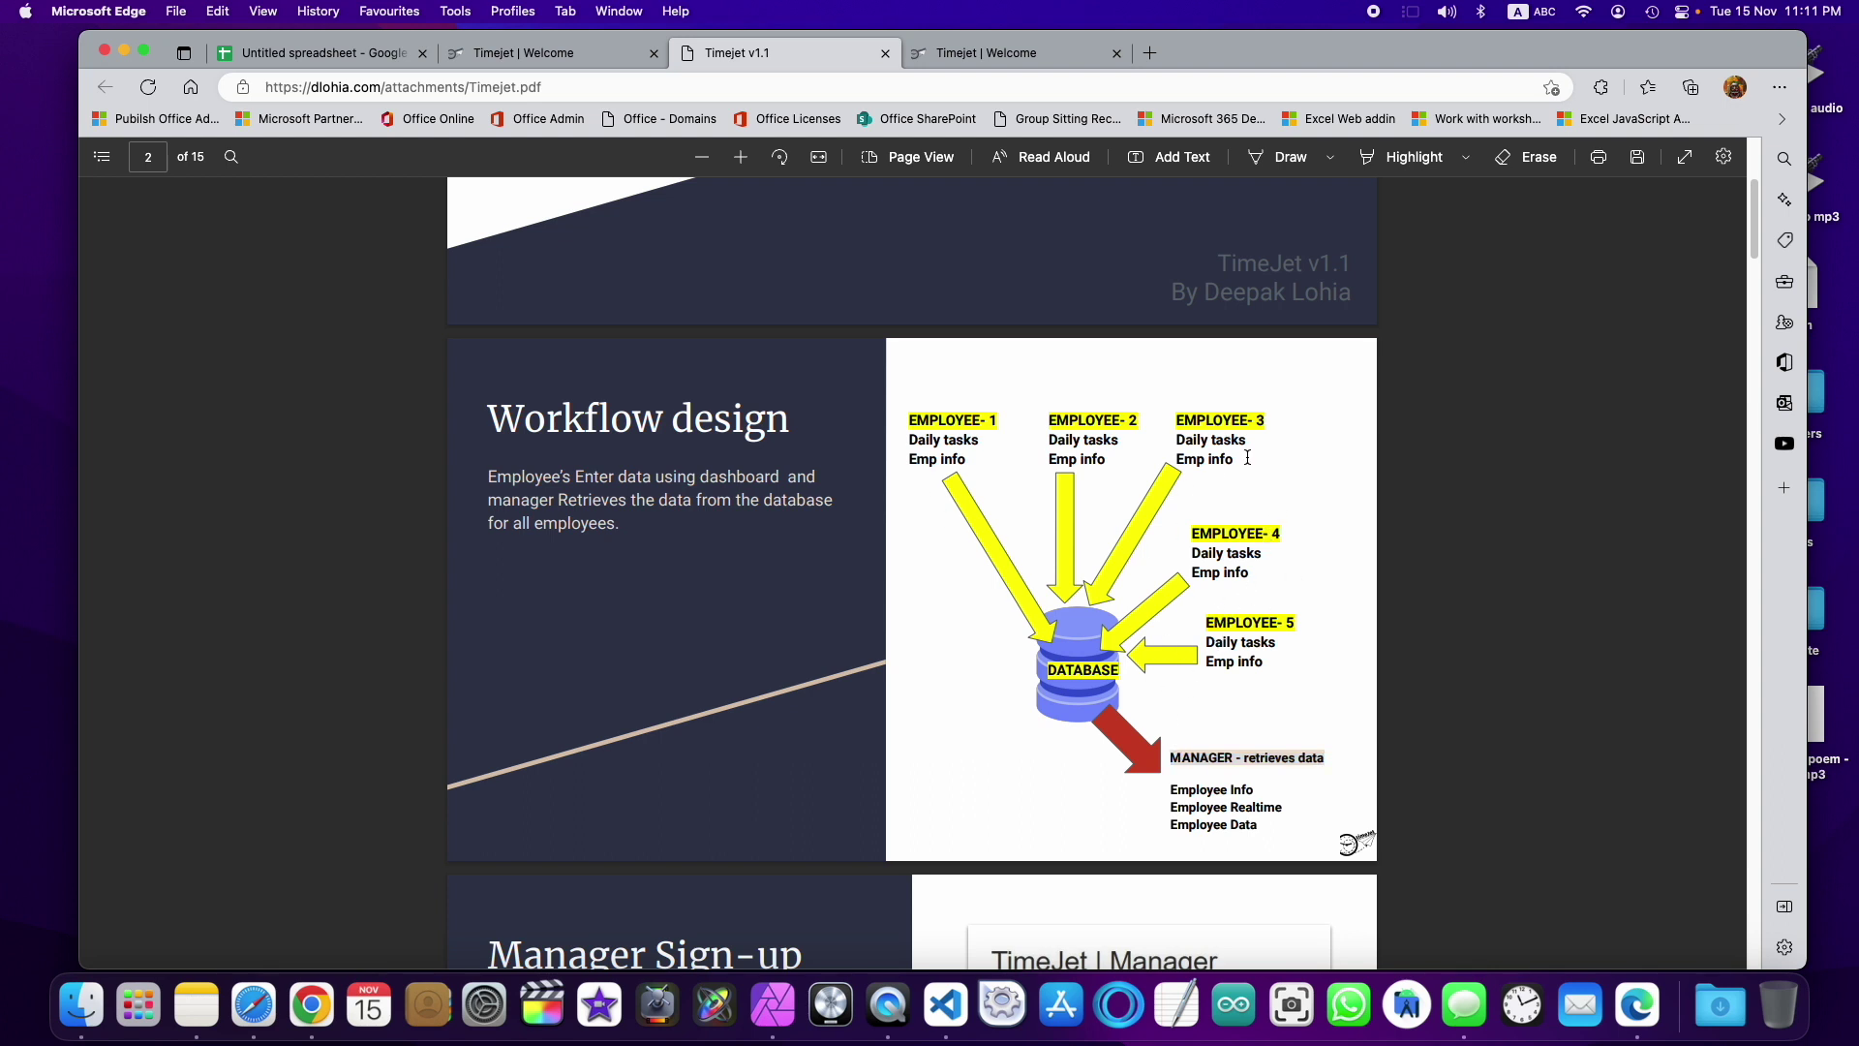
pyautogui.scroll(-3, 1187, 689)
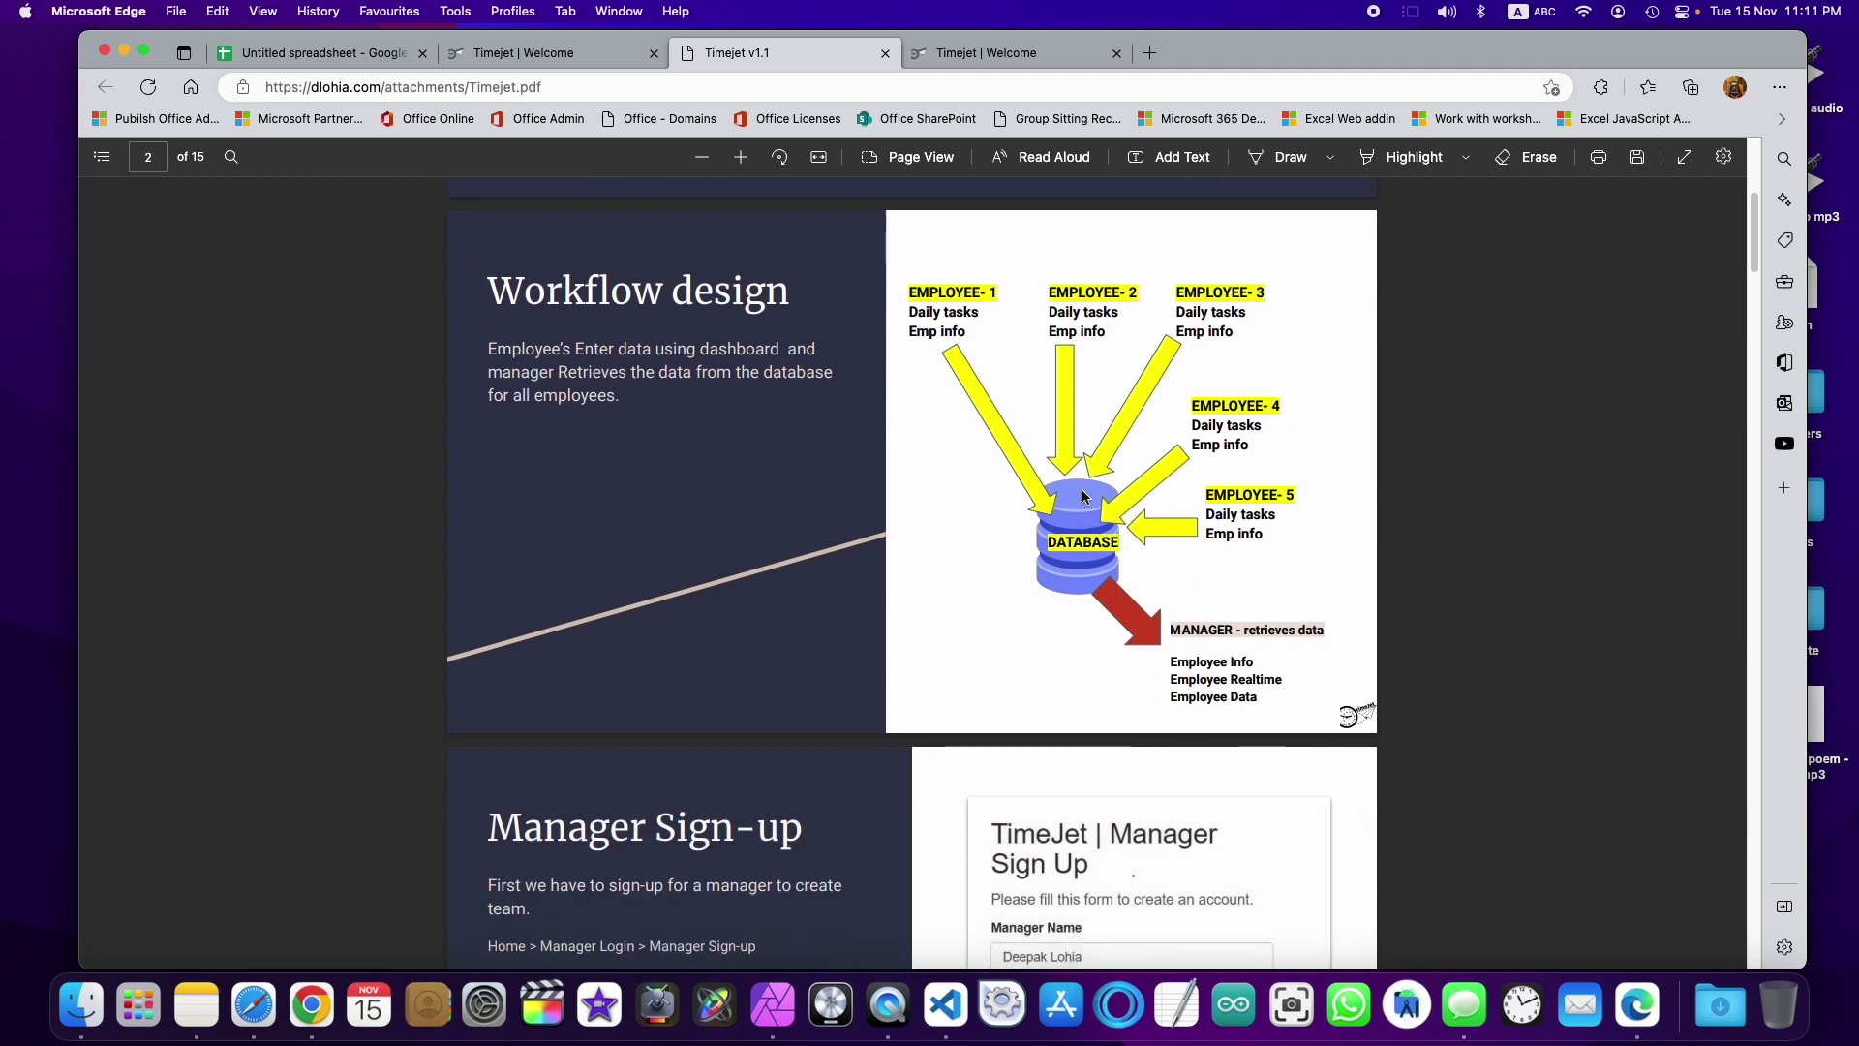
pyautogui.scroll(-9, 1139, 654)
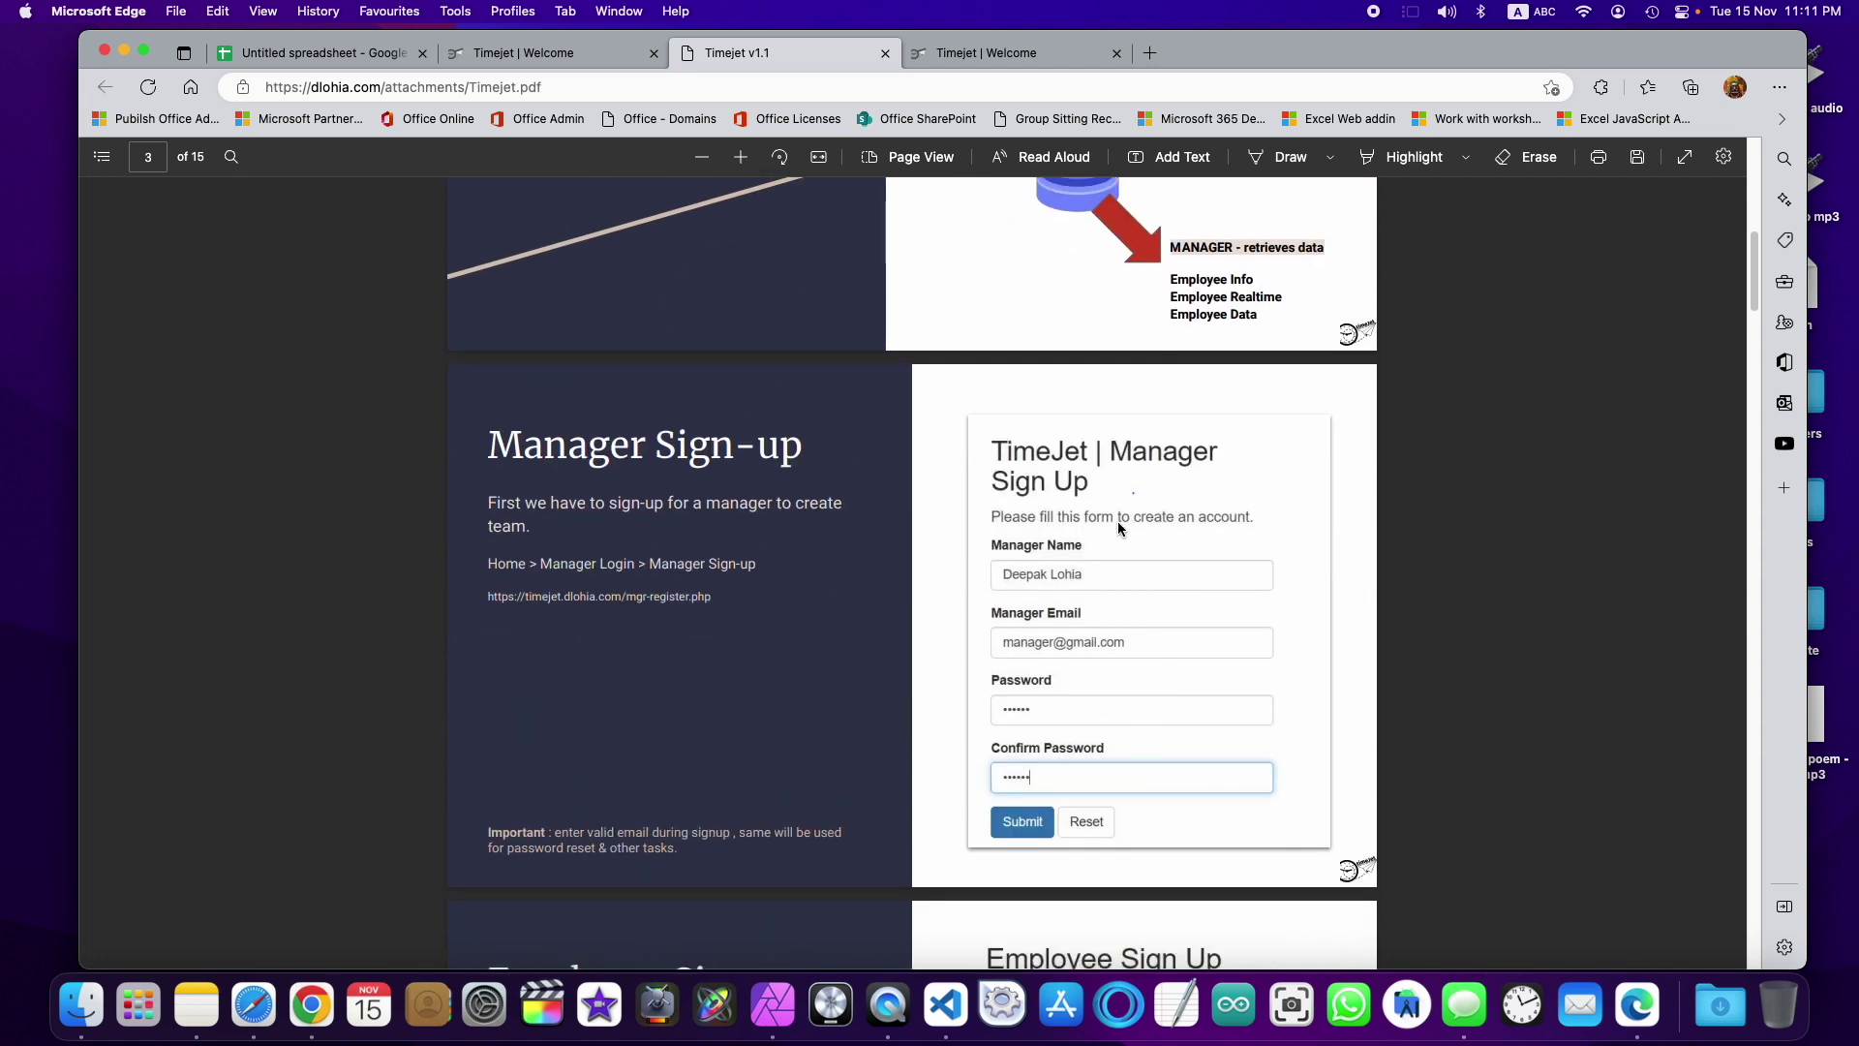
pyautogui.scroll(-12, 1117, 528)
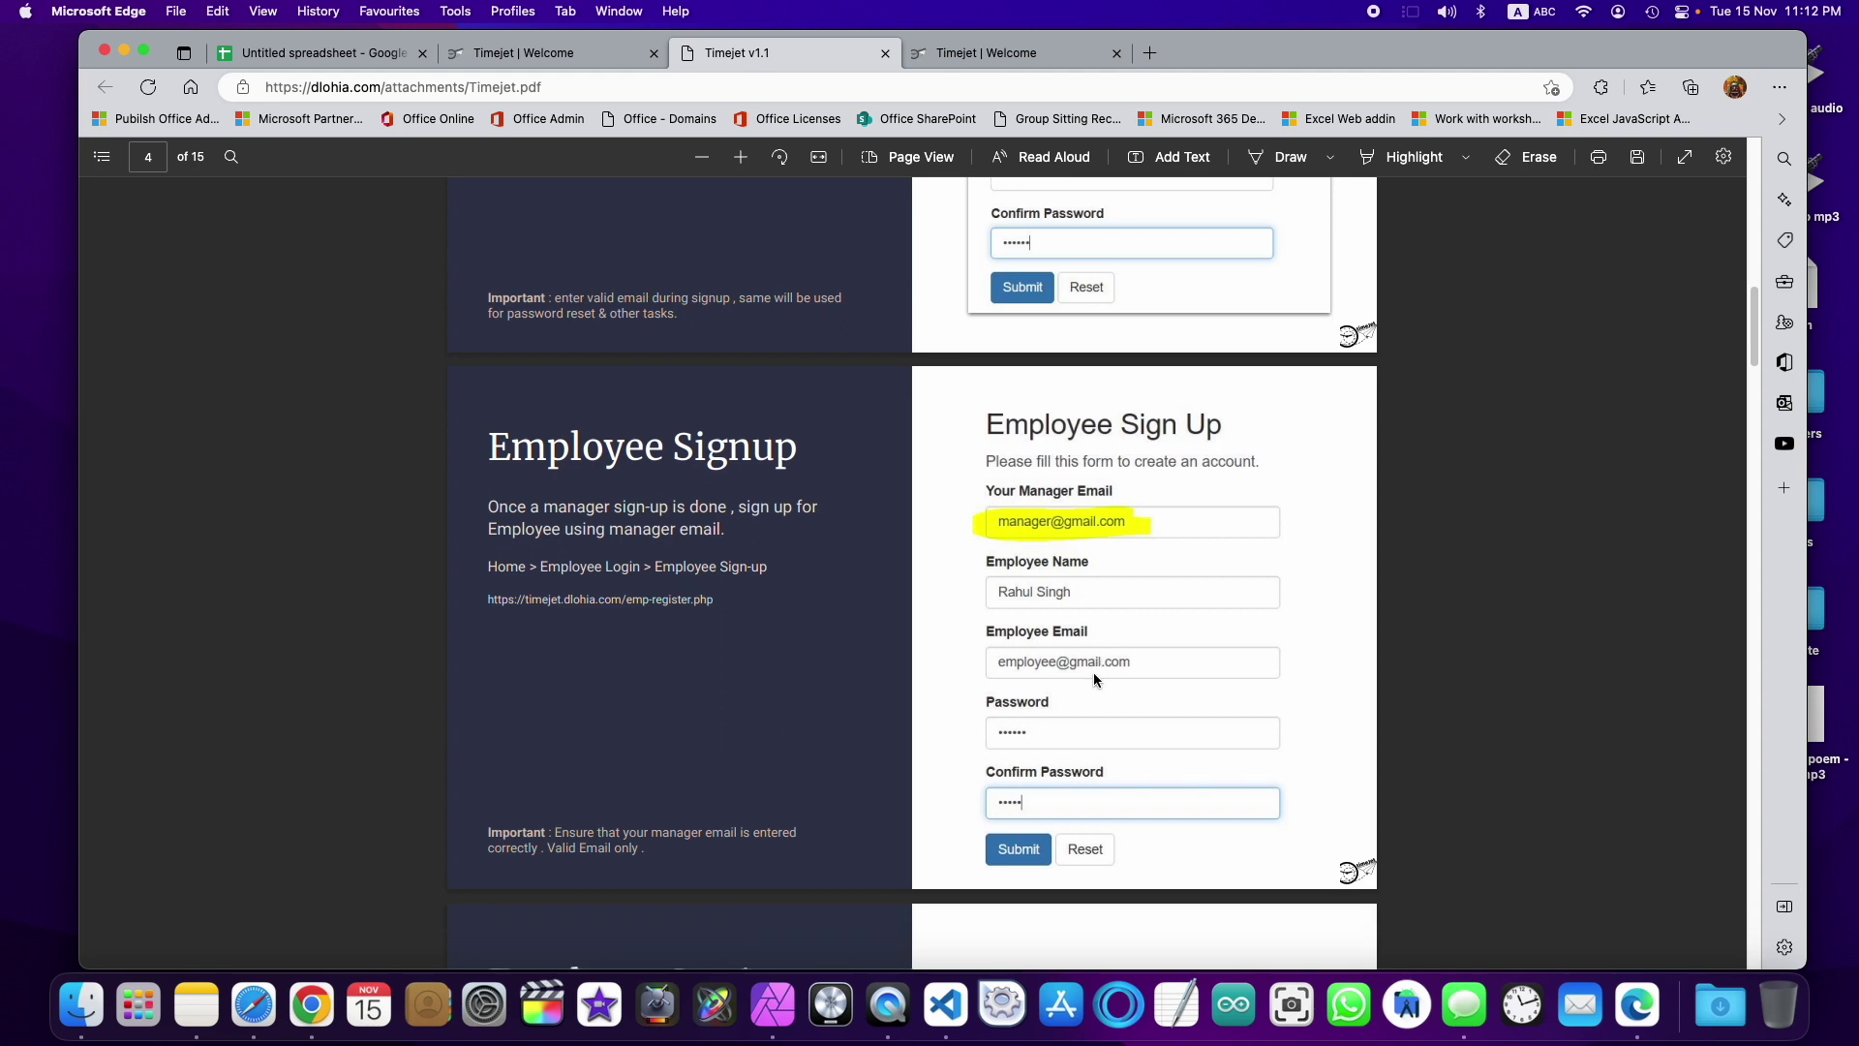
pyautogui.scroll(-15, 1095, 680)
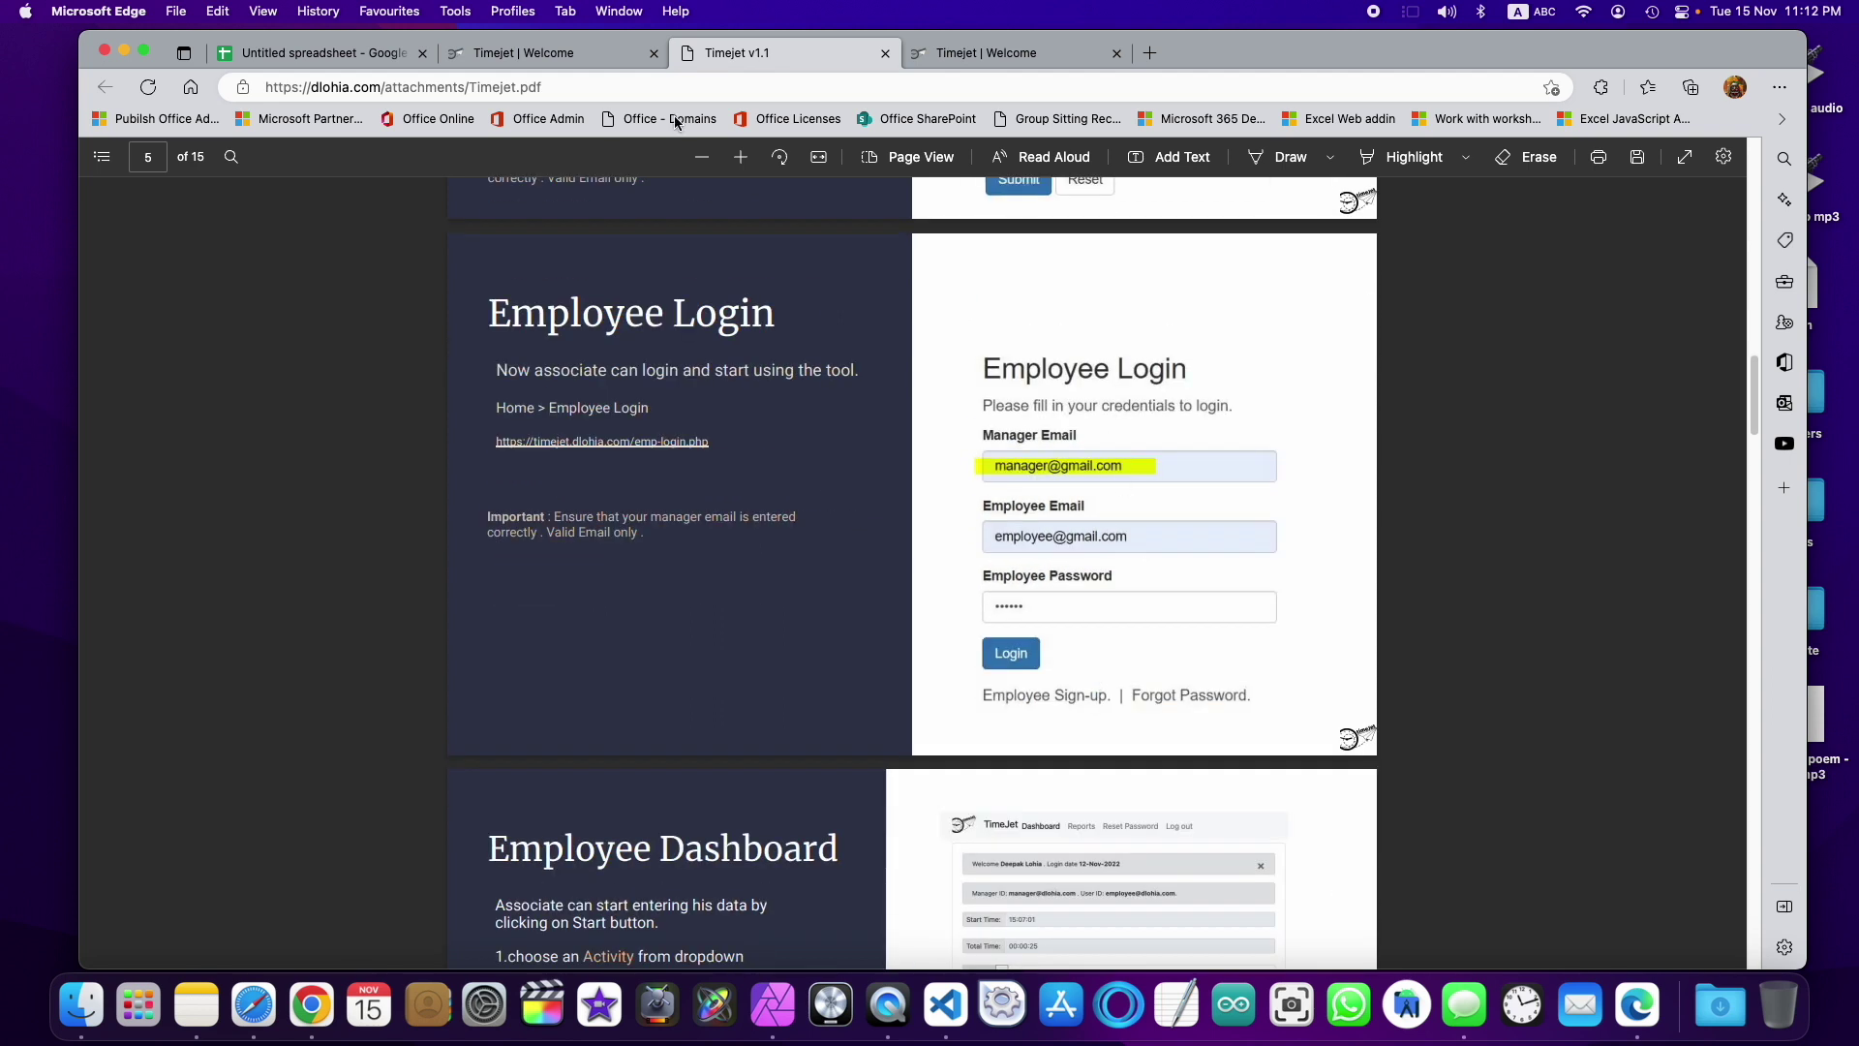
# Step: In the TimeJet login, enter the manager's e-mail in the first field, correcting a mistaken entry
pyautogui.click(549, 57)
pyautogui.click(384, 56)
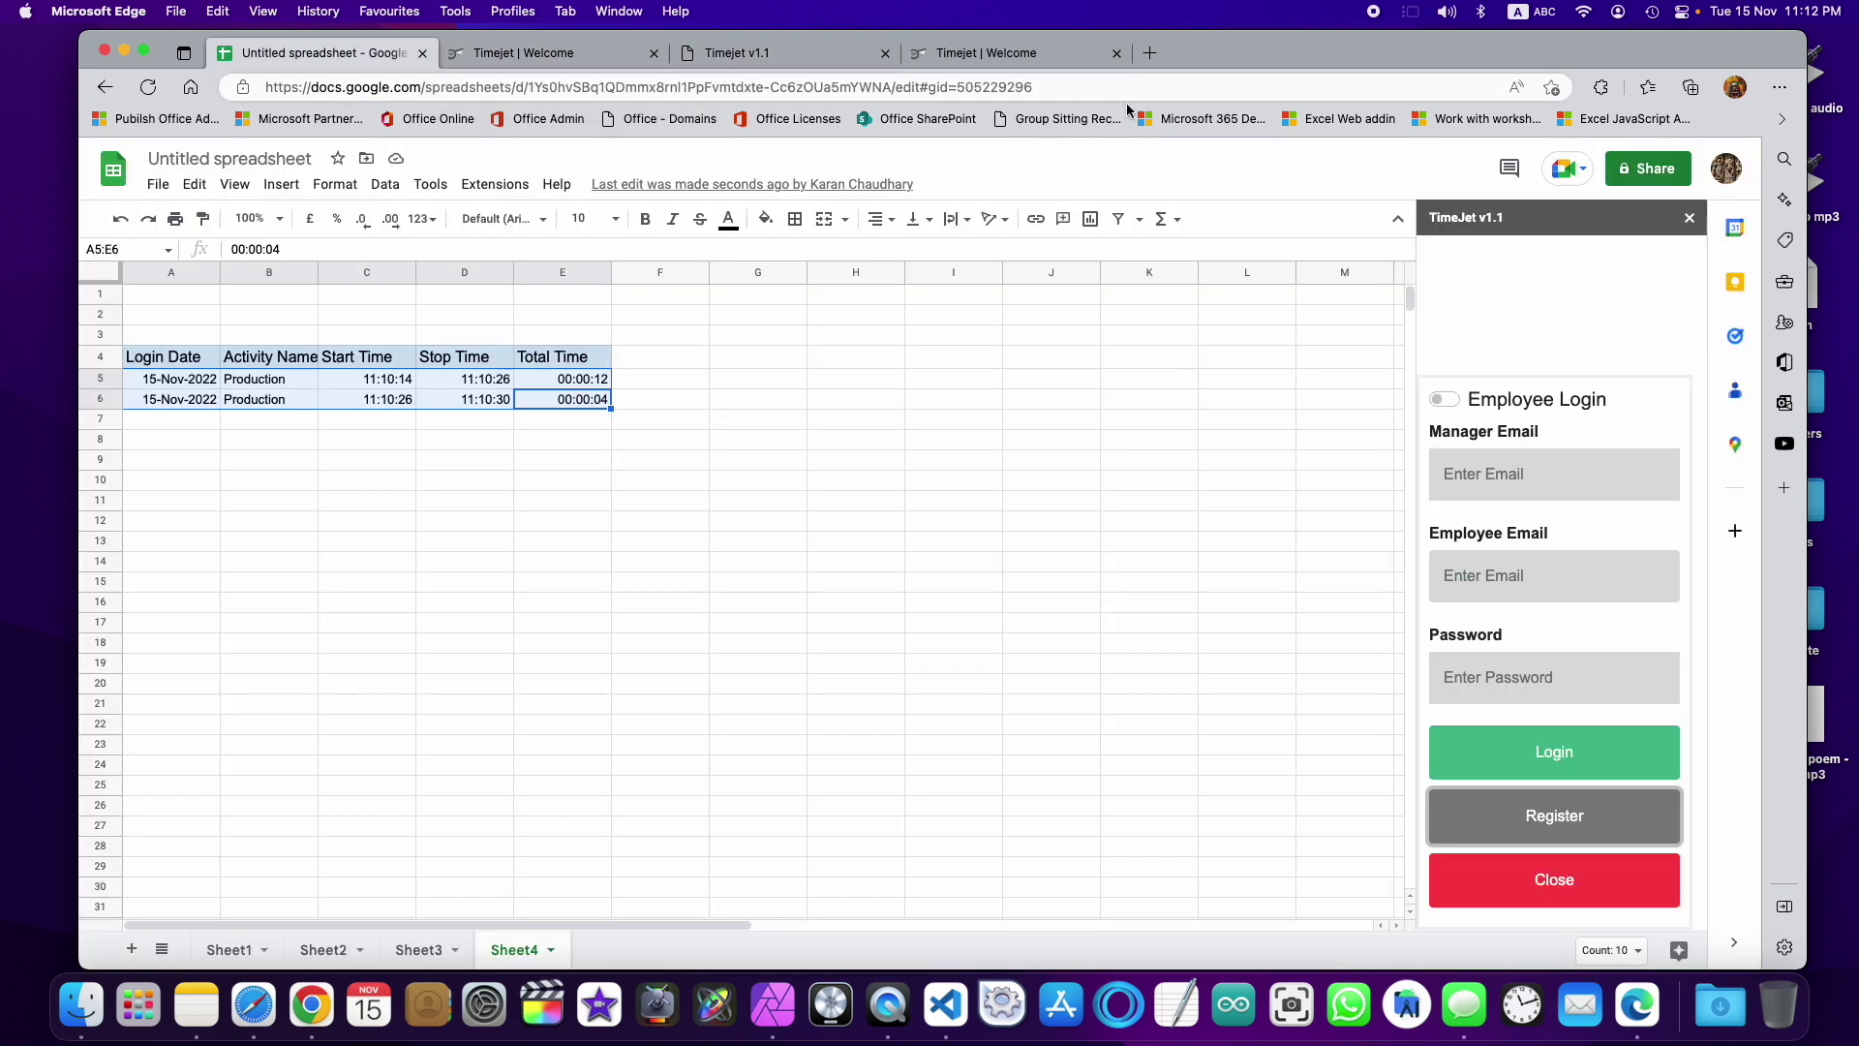
pyautogui.click(1502, 482)
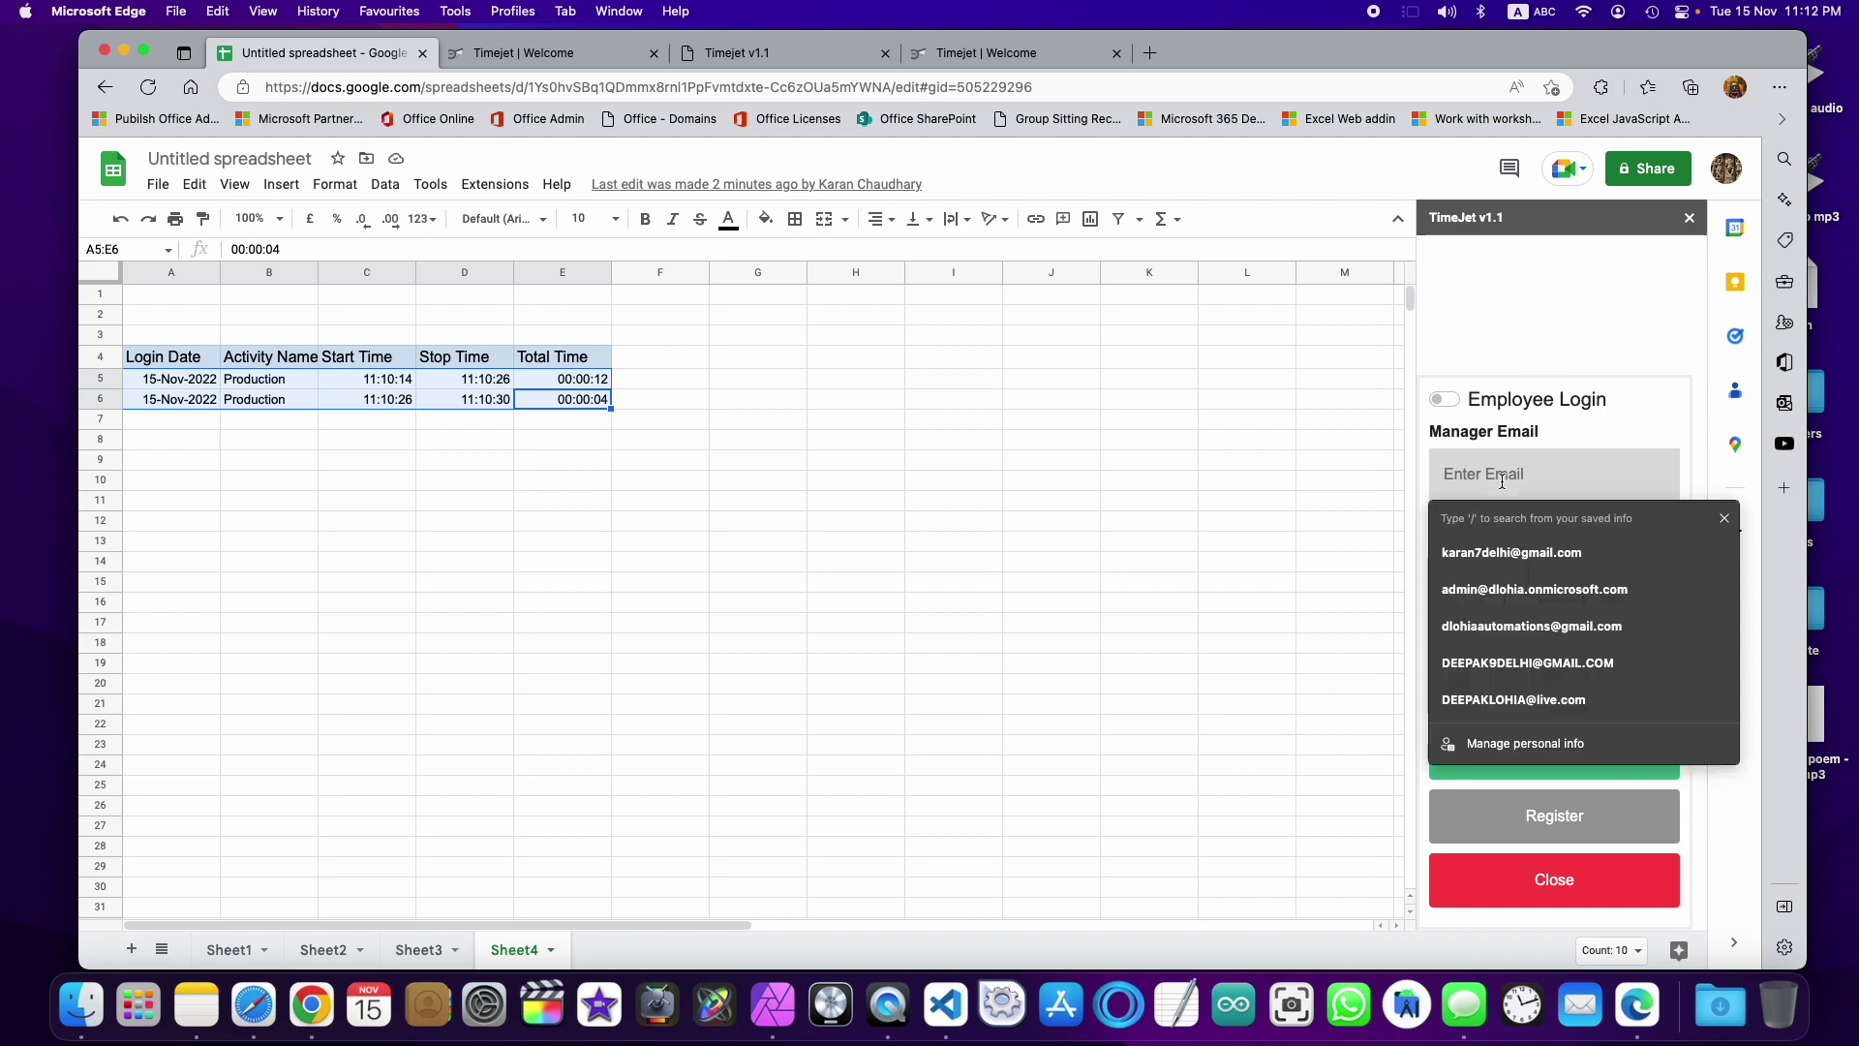
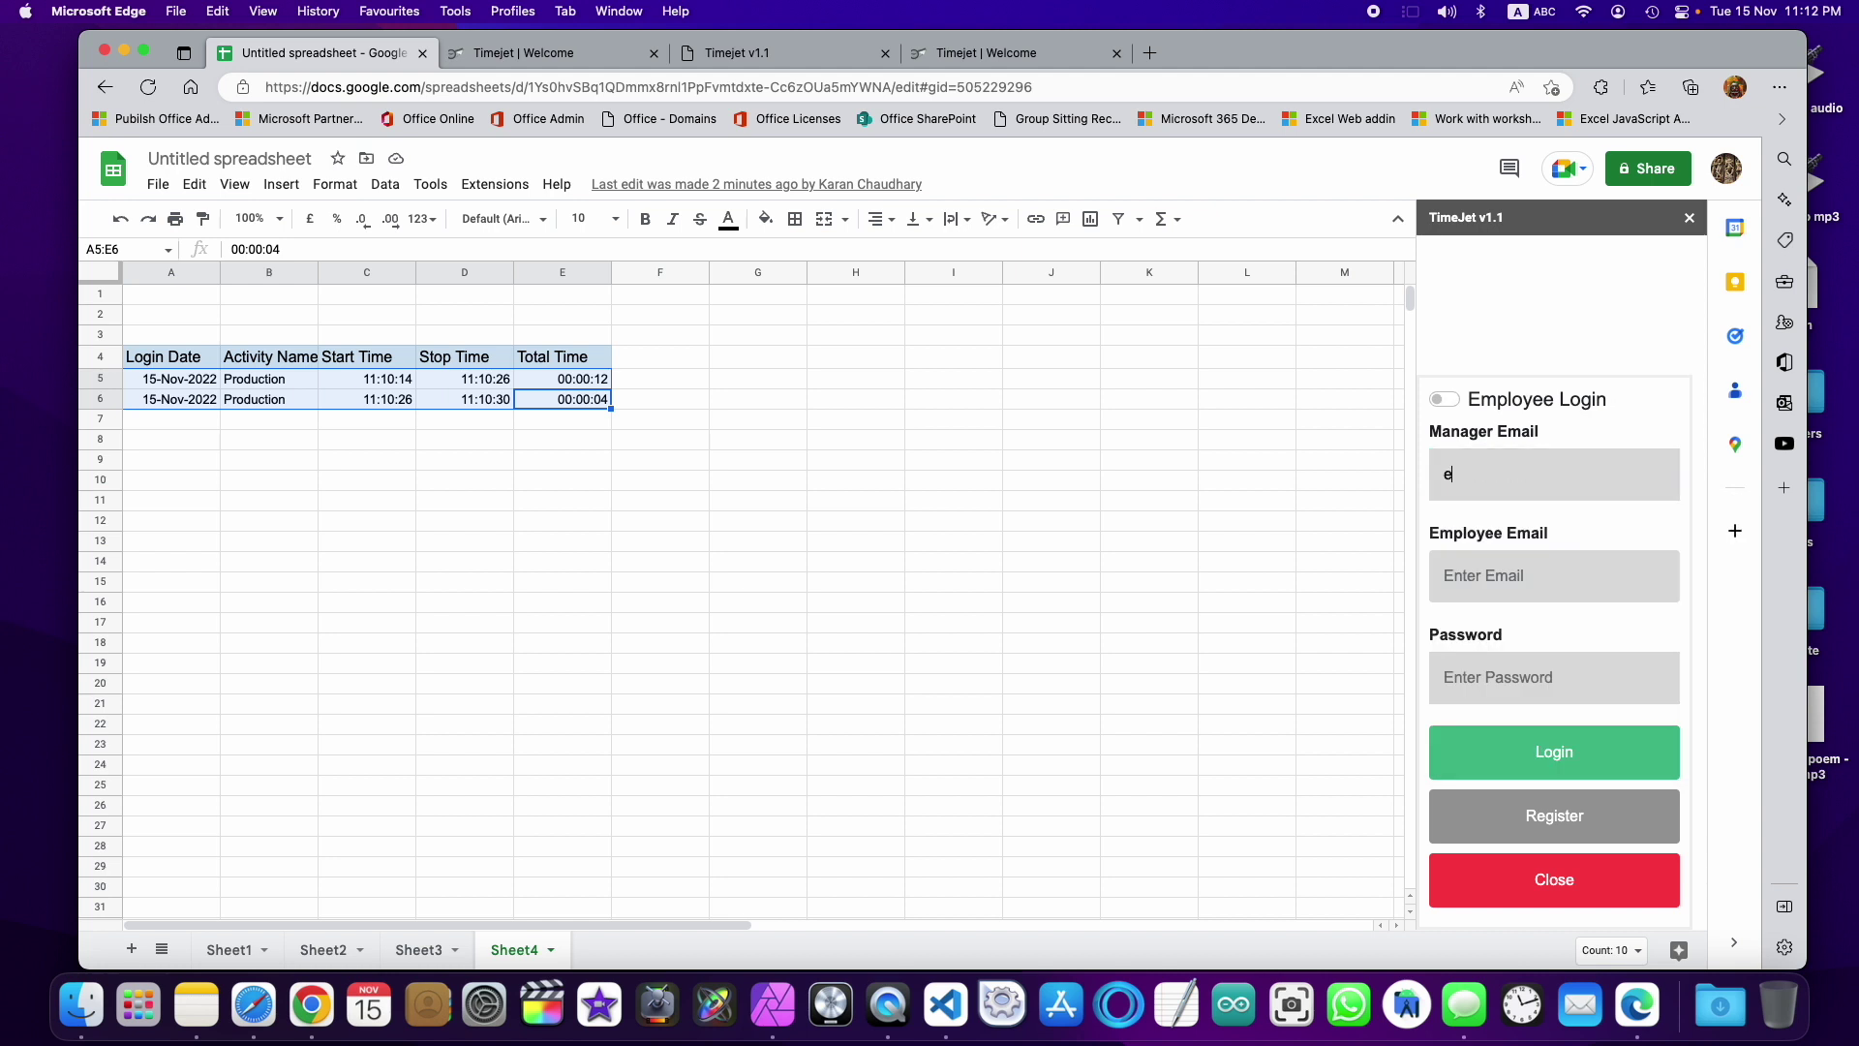
pyautogui.press('Tab')
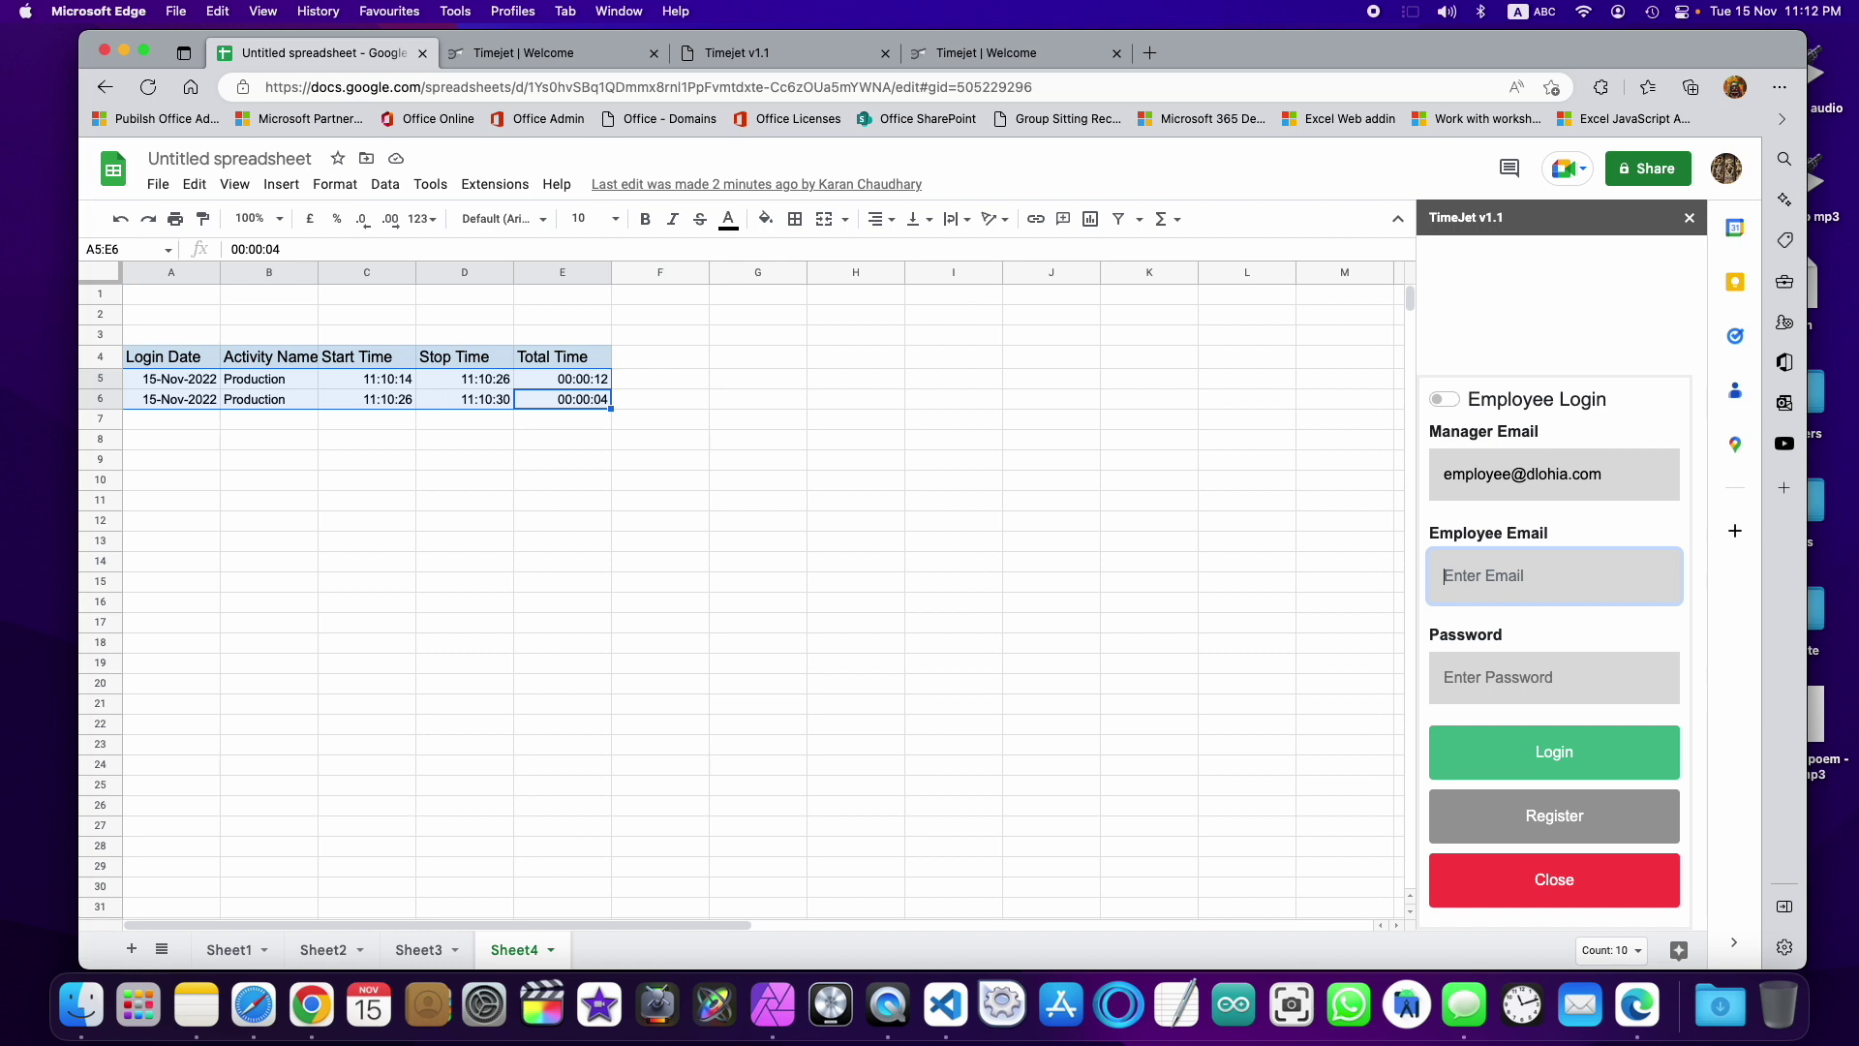
pyautogui.hotkey('shift', 'Tab')
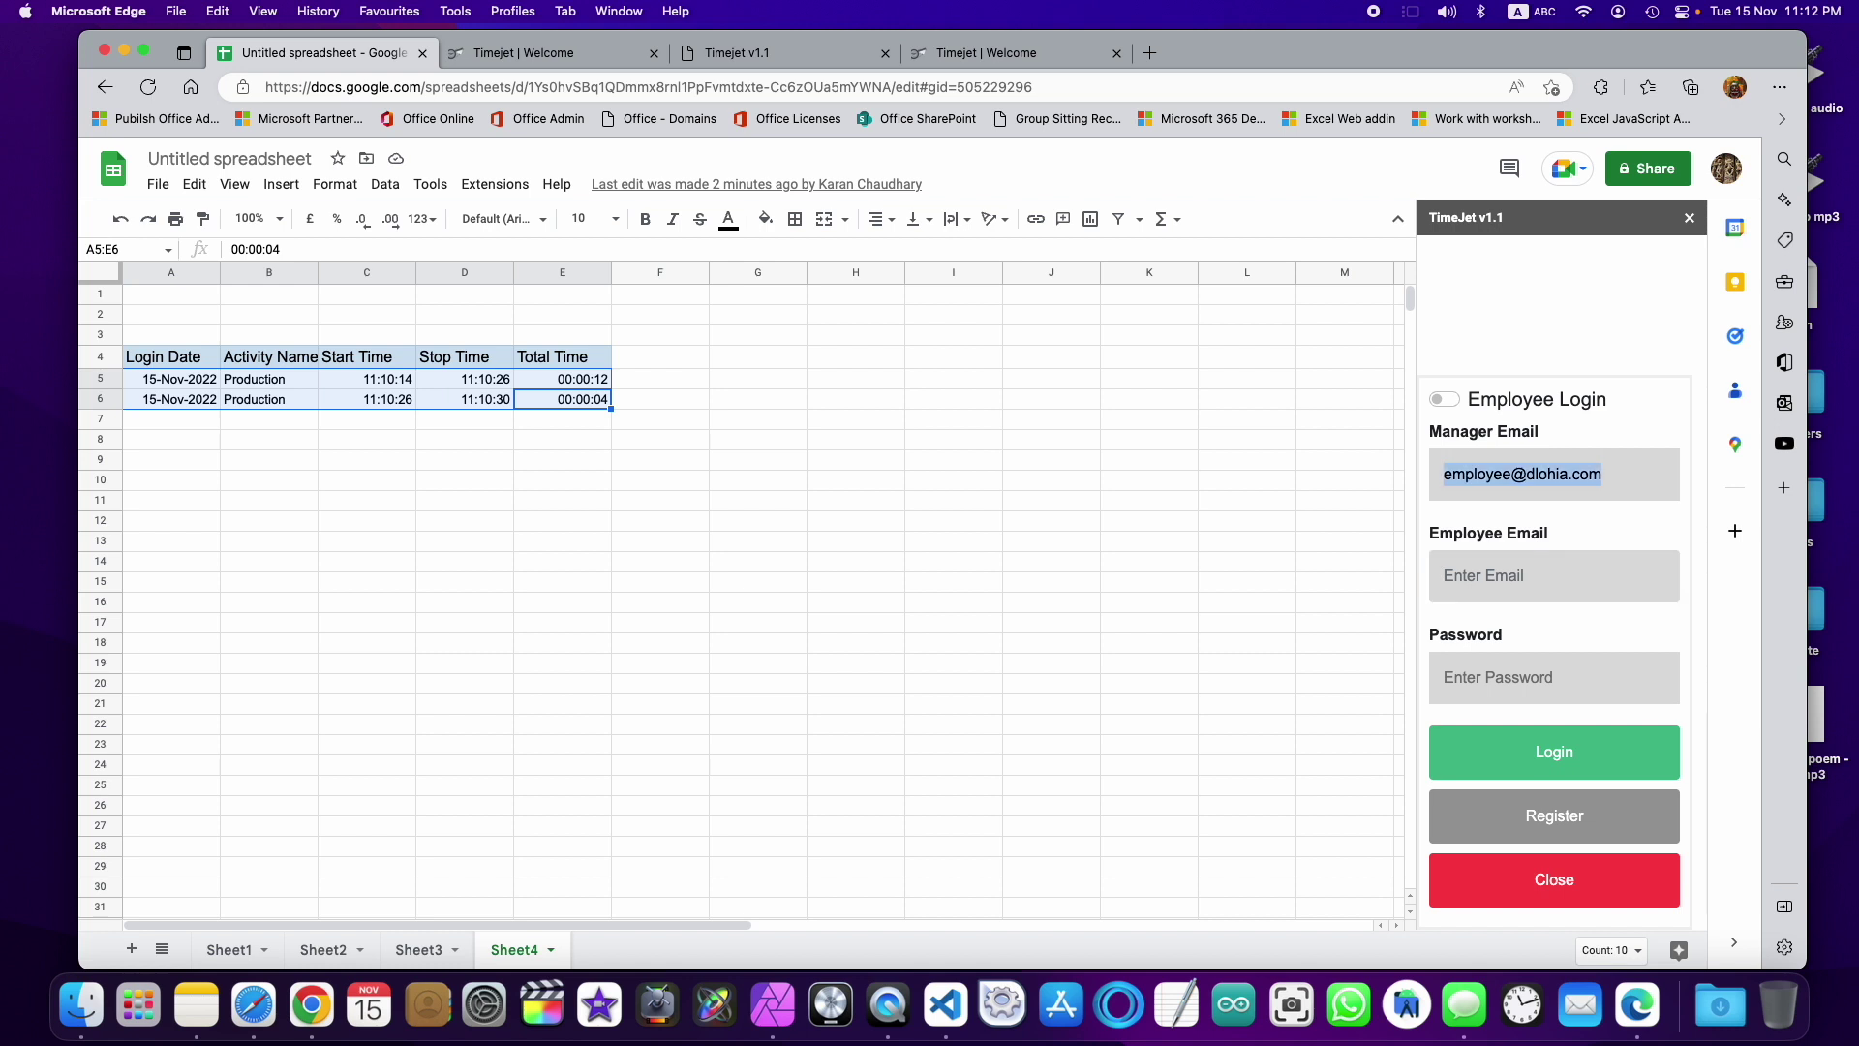
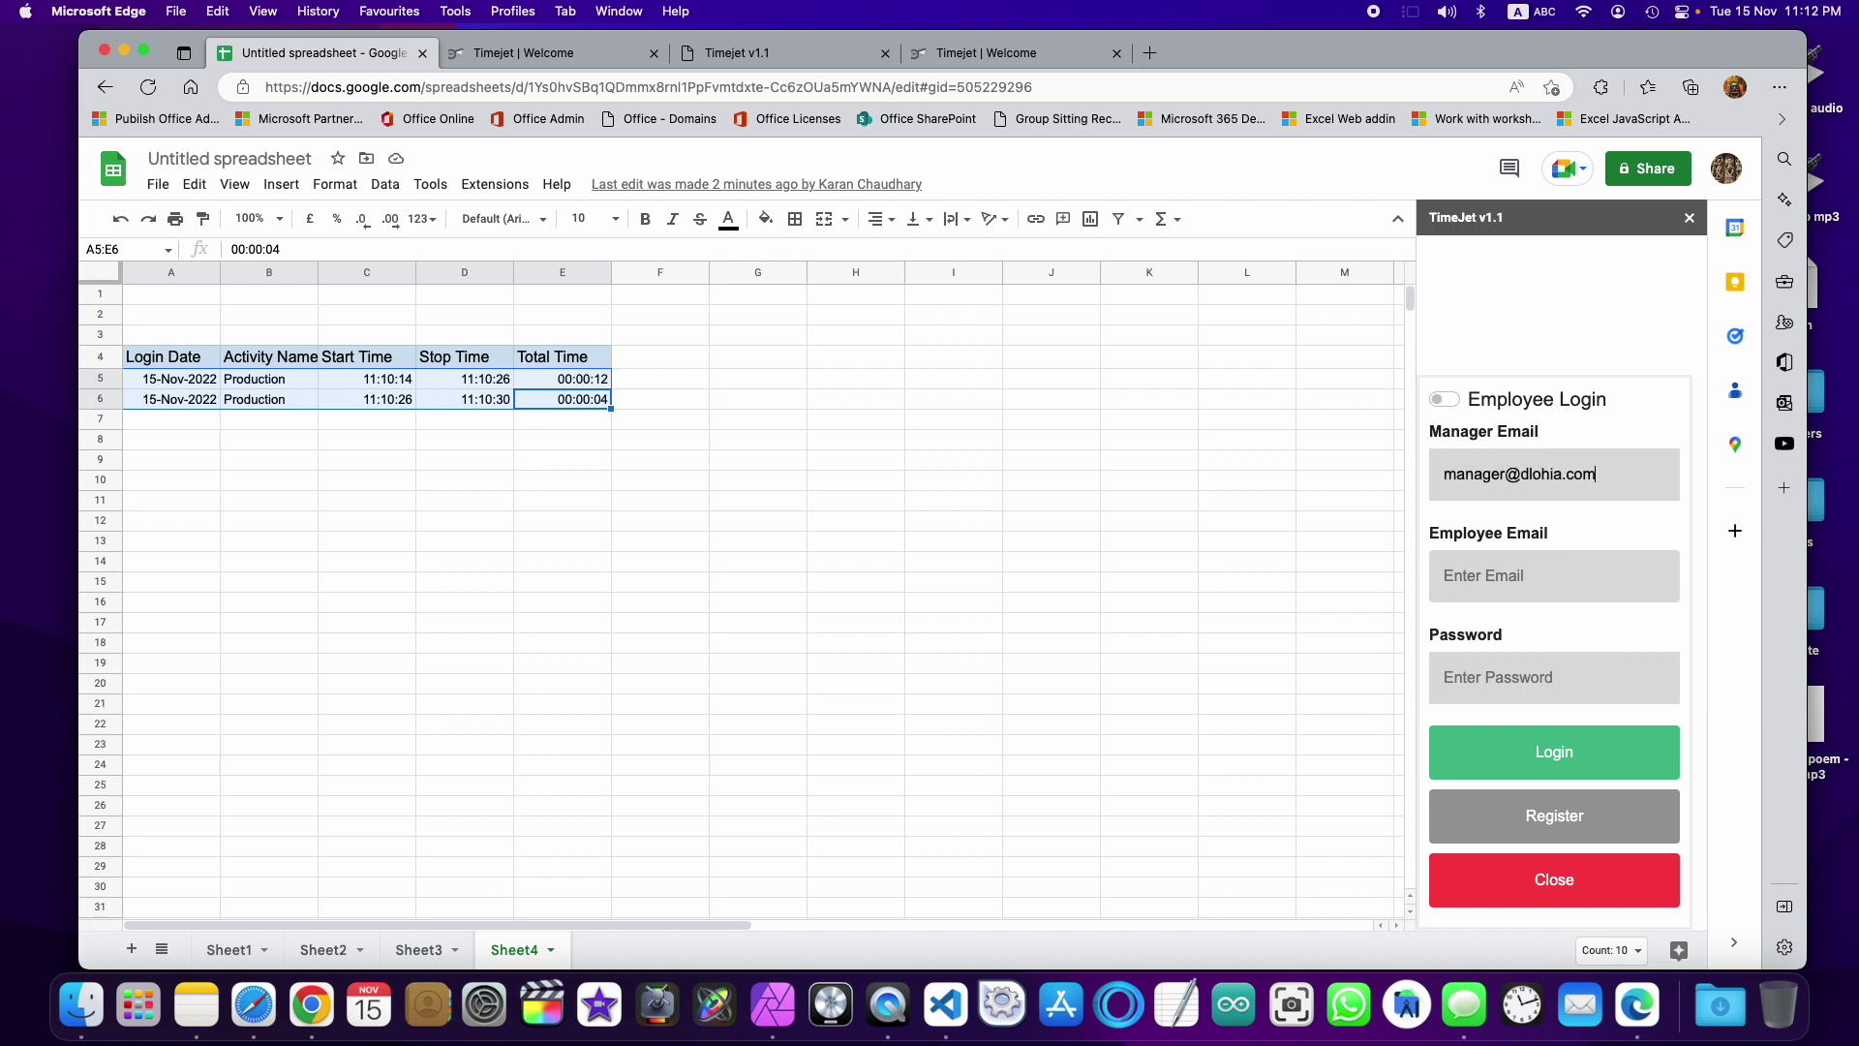
# Step: Fill in the employee's e-mail and the password, then submit the employee login
pyautogui.press('Tab')
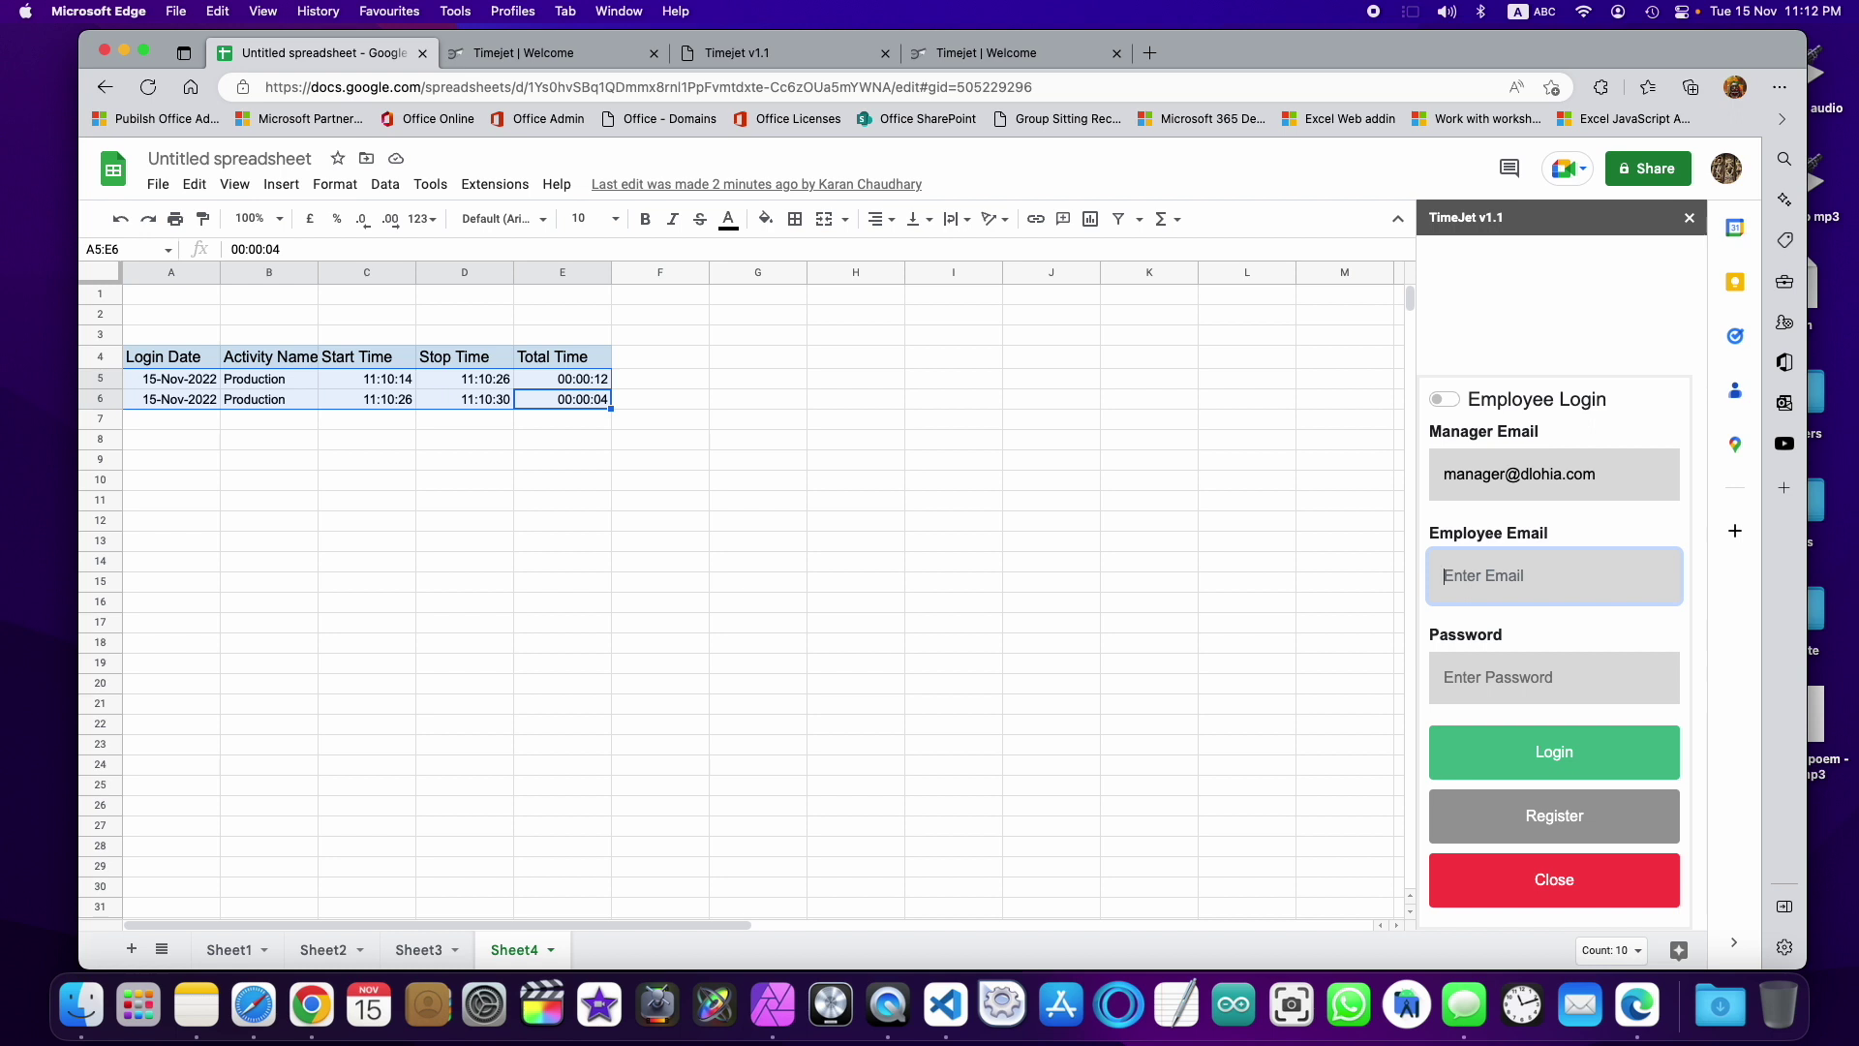
pyautogui.press('Tab')
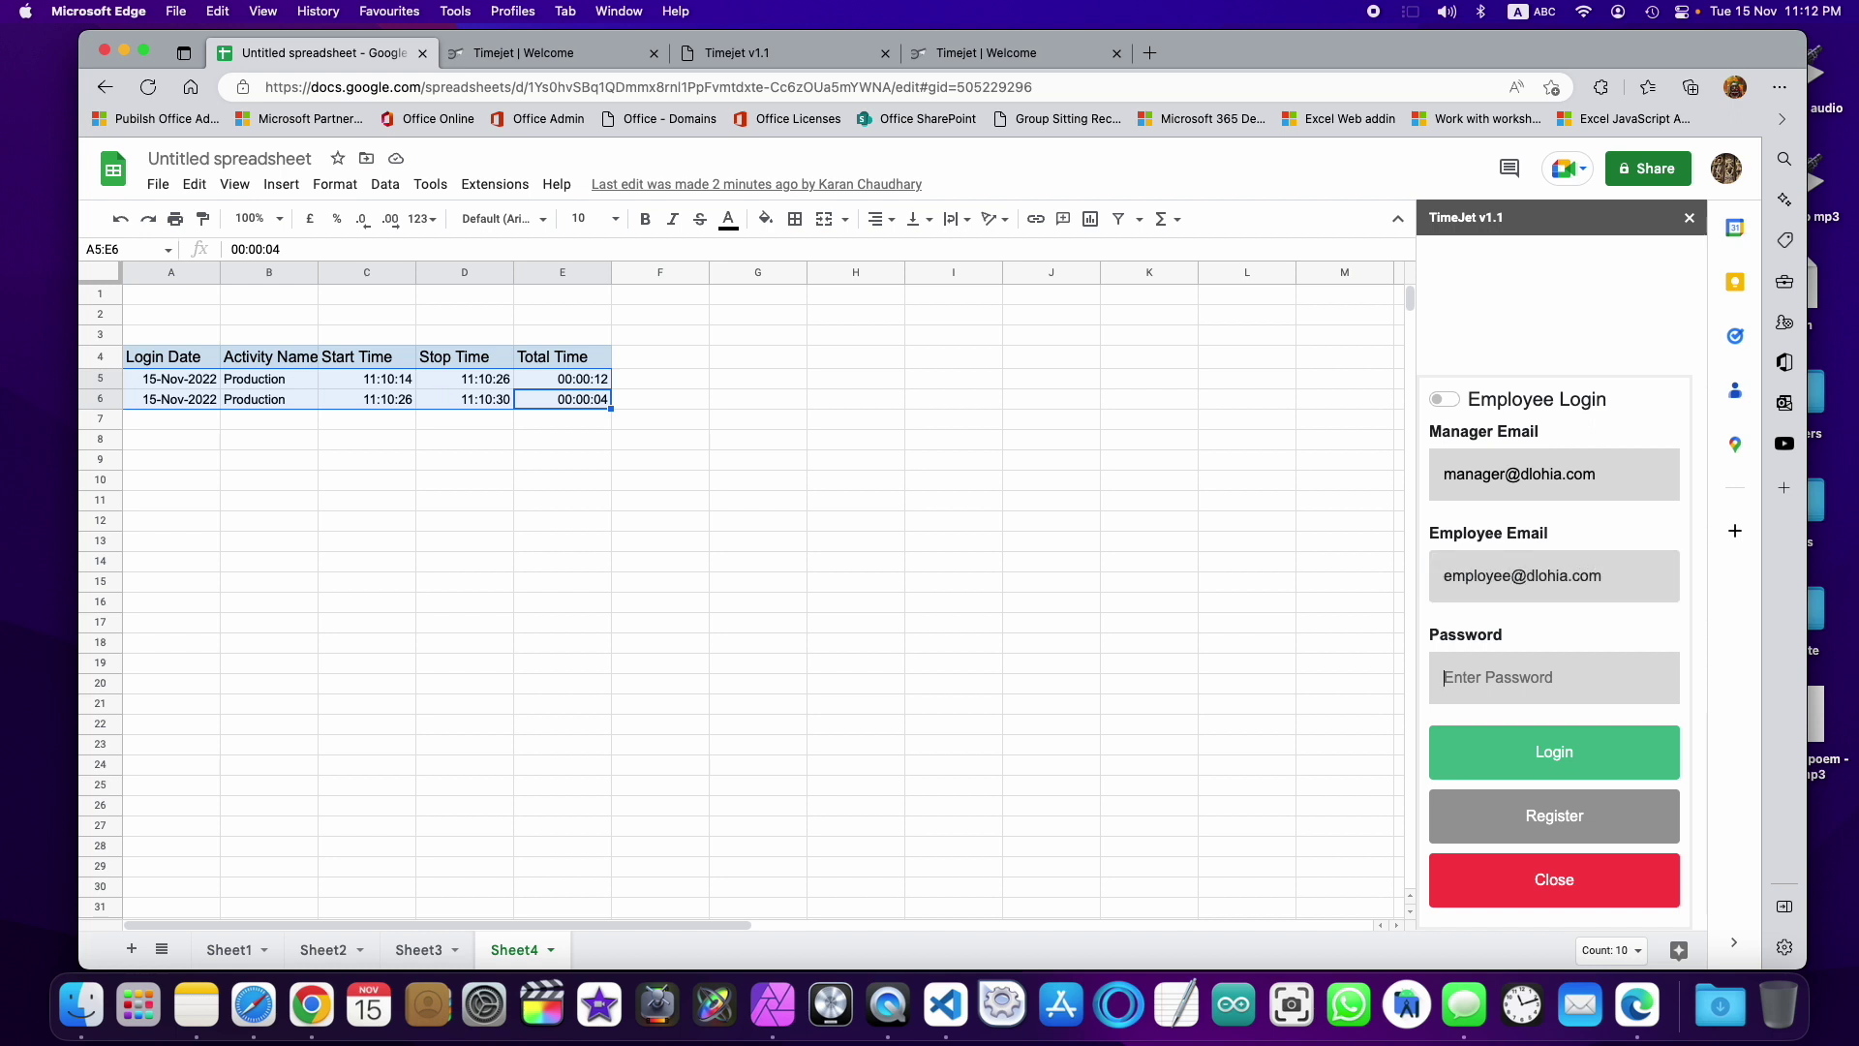
pyautogui.write('1')
pyautogui.click(1537, 752)
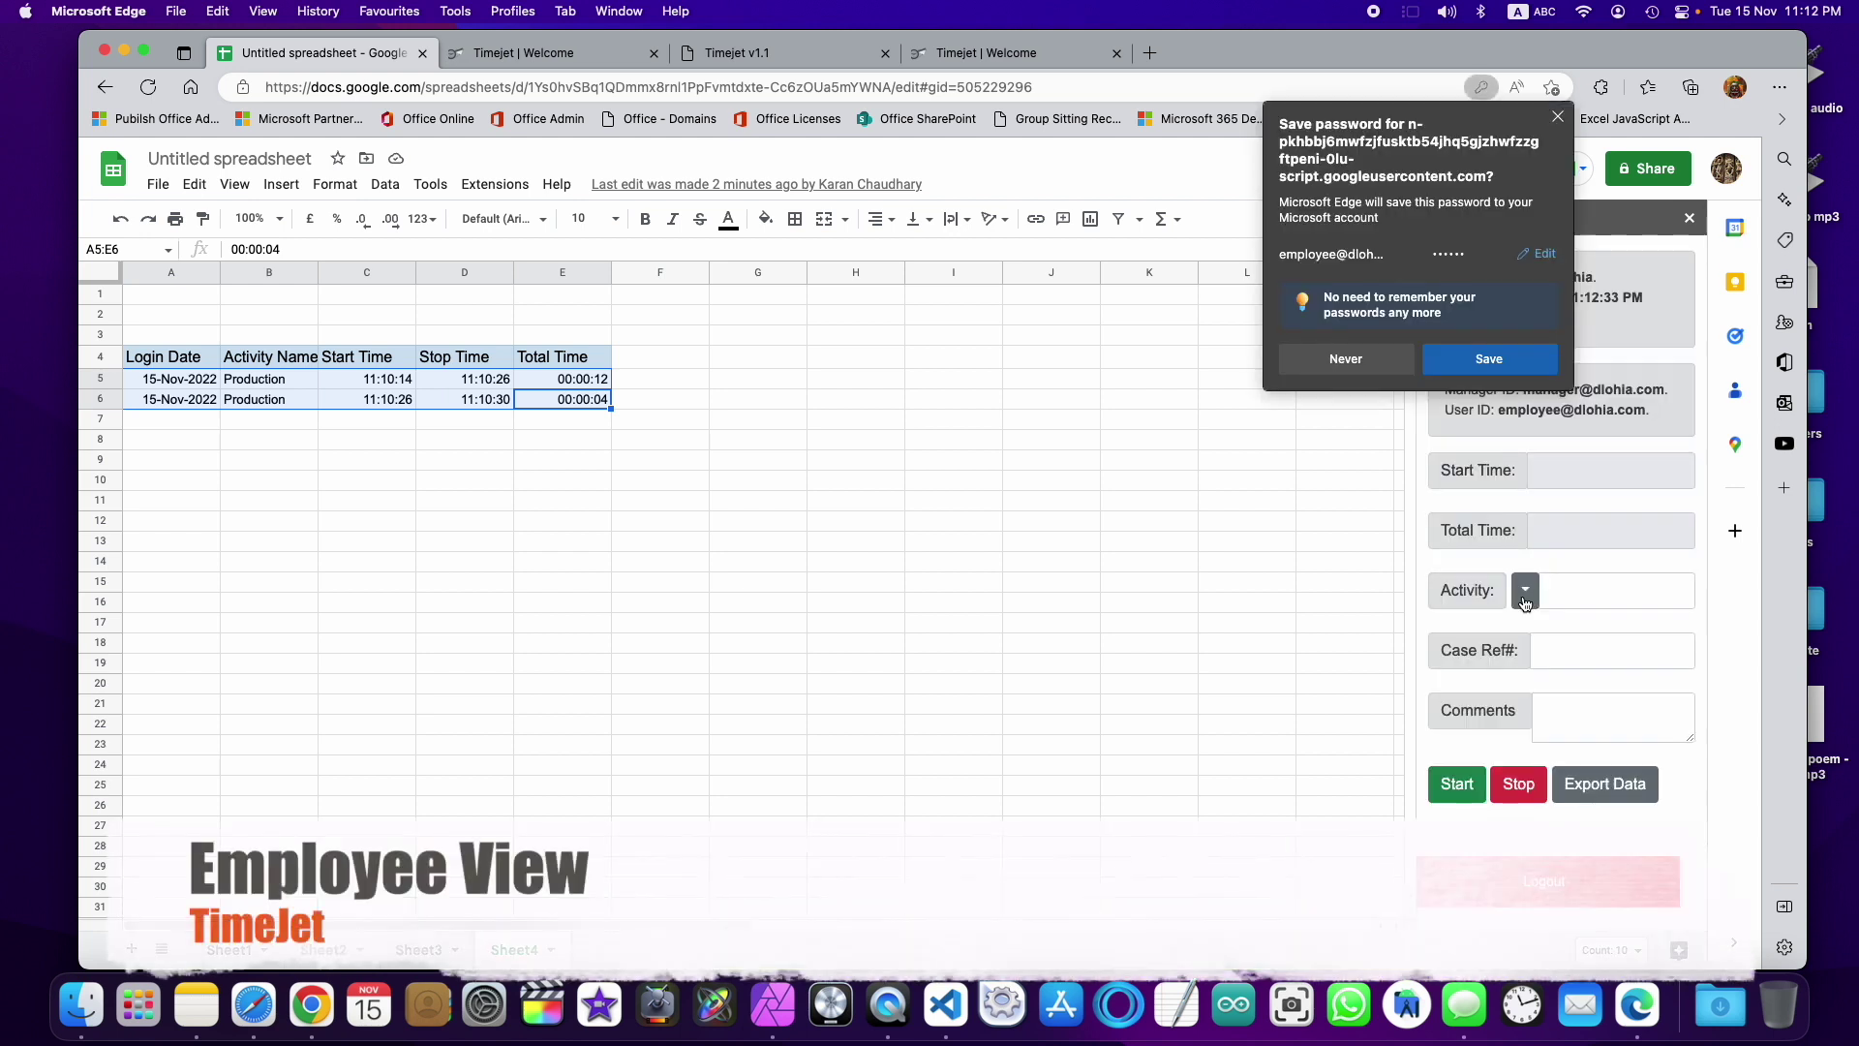
# Step: Decline saving the password, set Activity to Production with Case Ref# #4545454, and stop the timer
pyautogui.click(1379, 360)
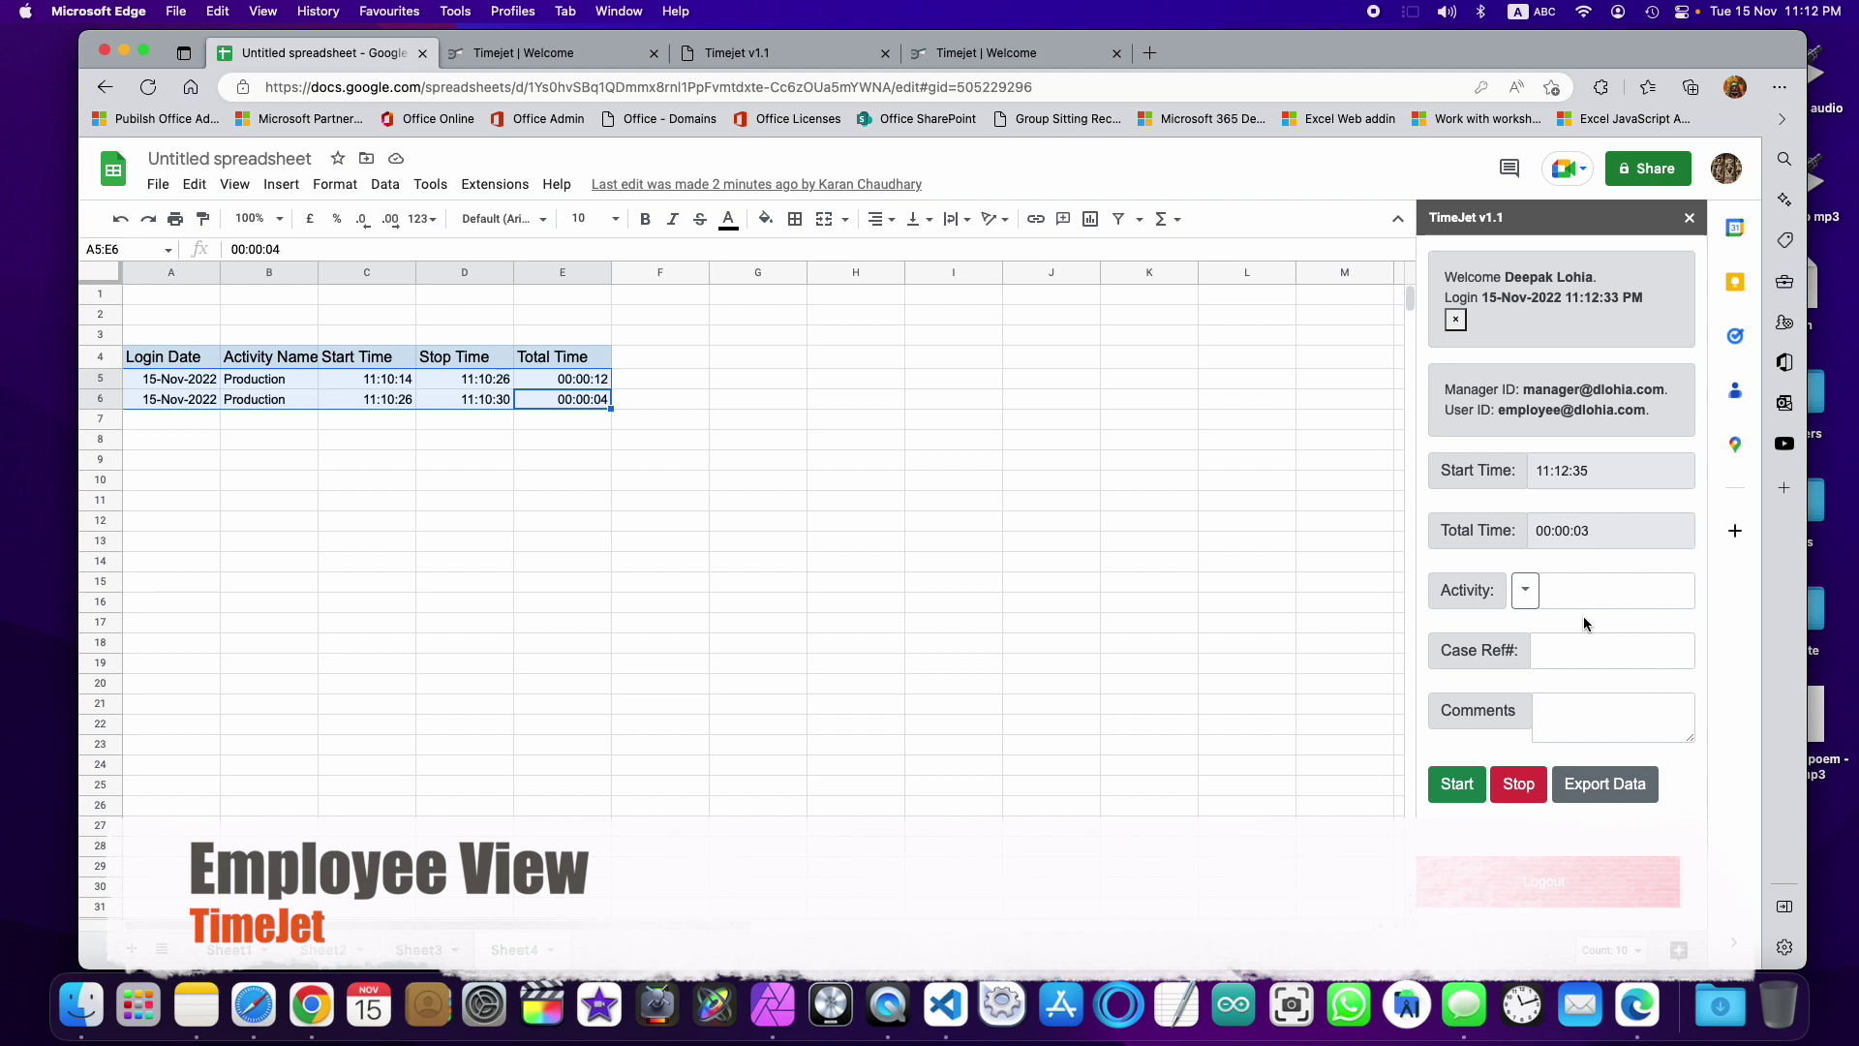
pyautogui.click(1525, 591)
pyautogui.click(1580, 664)
pyautogui.click(1588, 666)
pyautogui.write('#4545454')
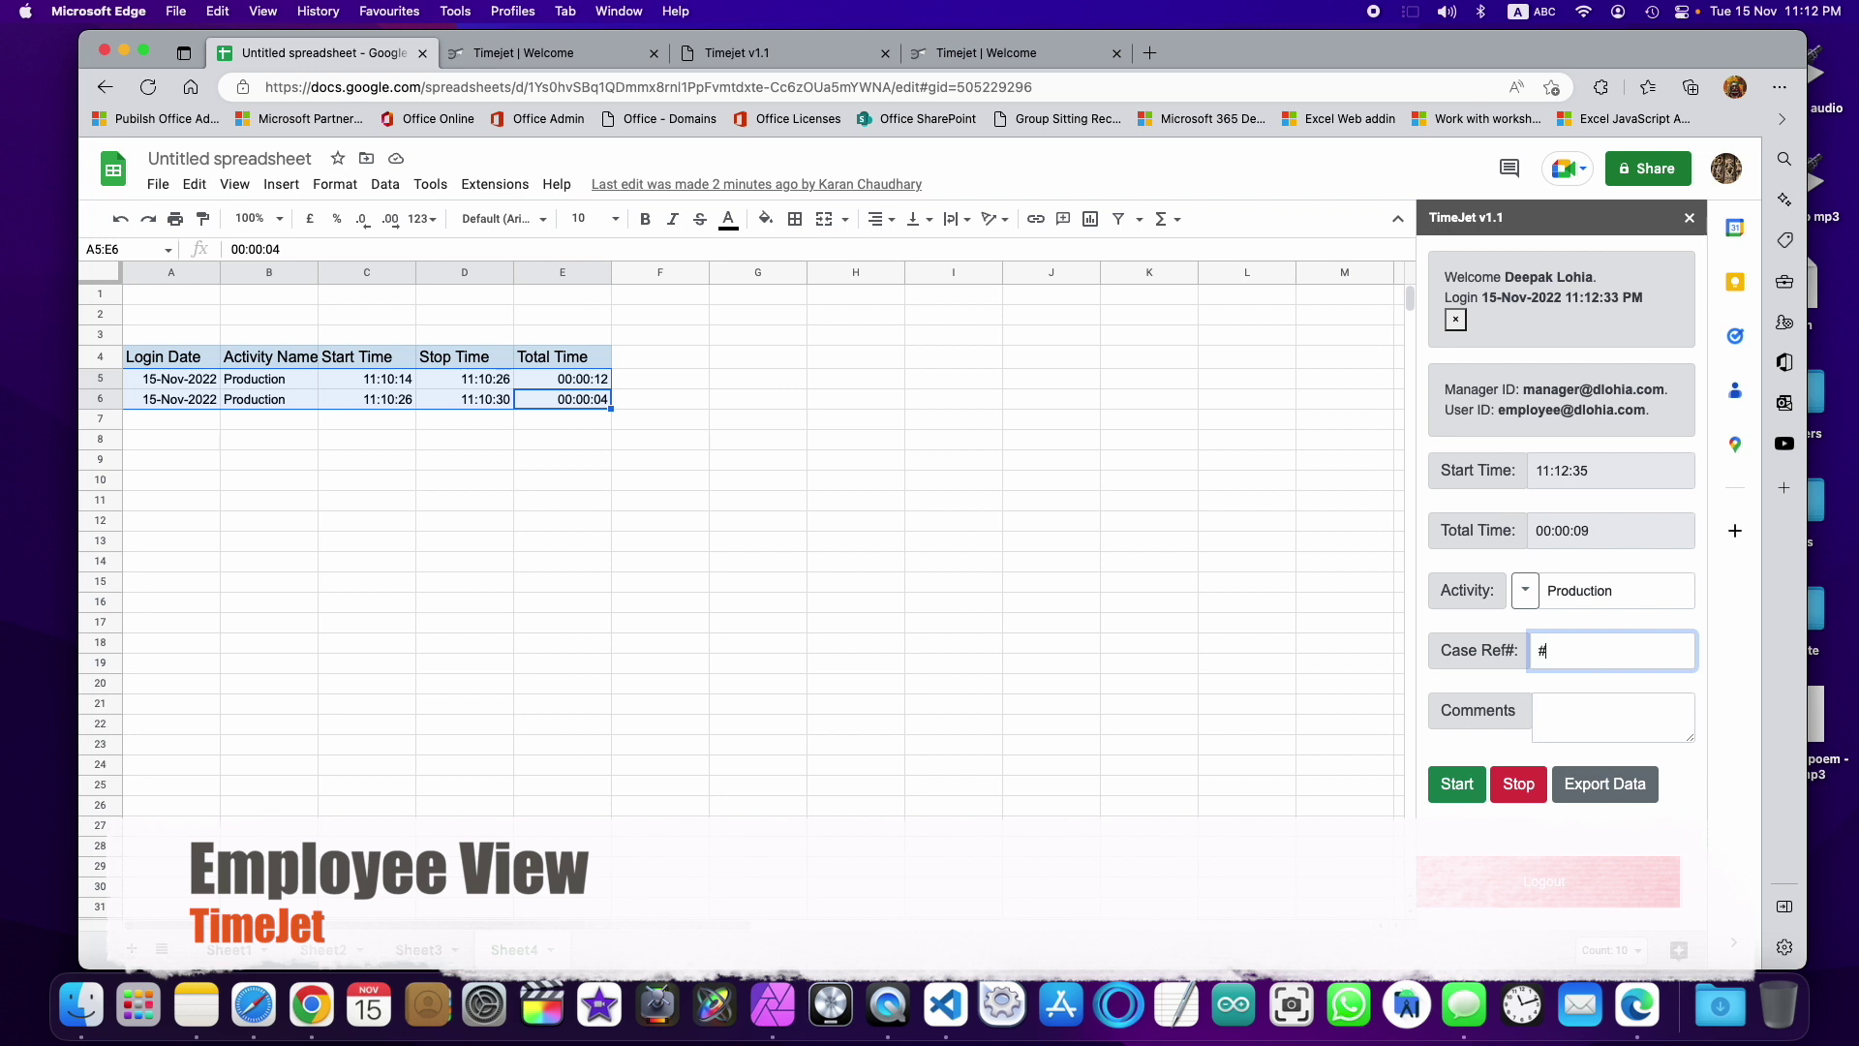
pyautogui.click(1519, 791)
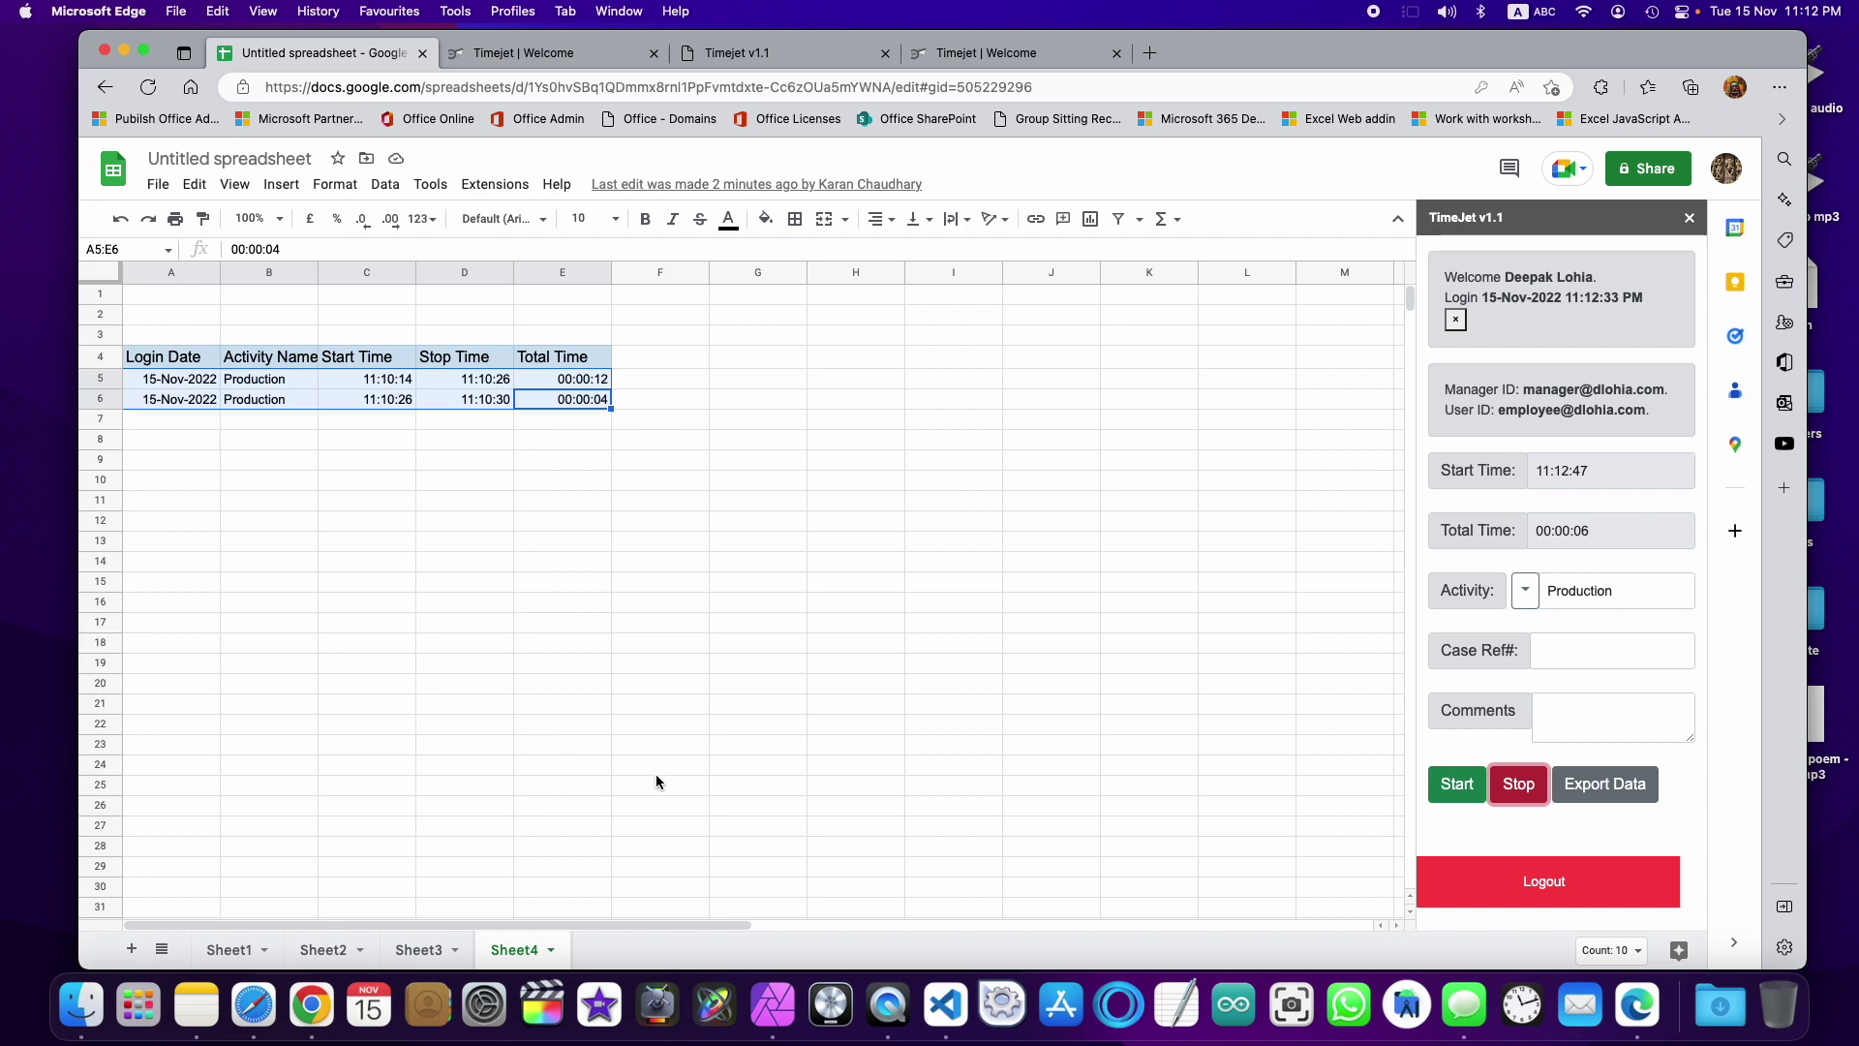
# Step: Add blank Sheet5, then record a Production entry with Case Ref# #case4455 by stopping the timer
pyautogui.click(131, 948)
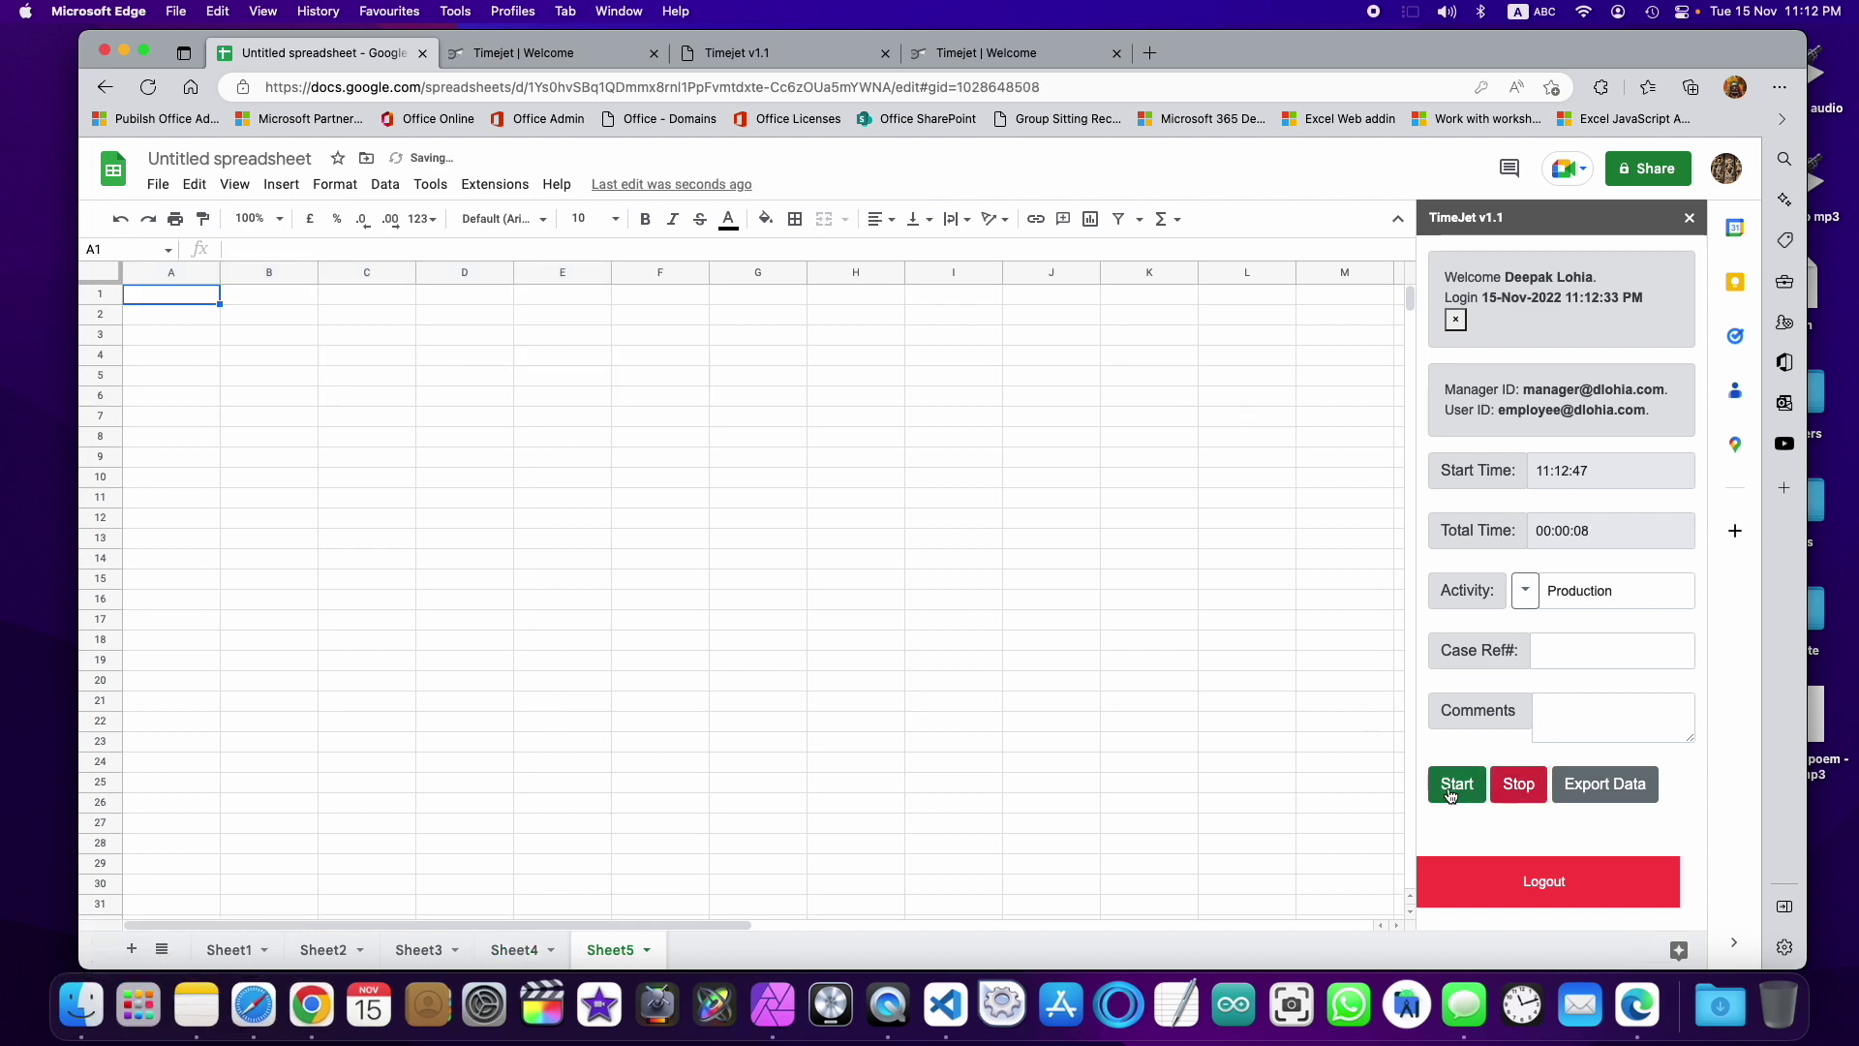
pyautogui.click(1518, 784)
pyautogui.click(1570, 654)
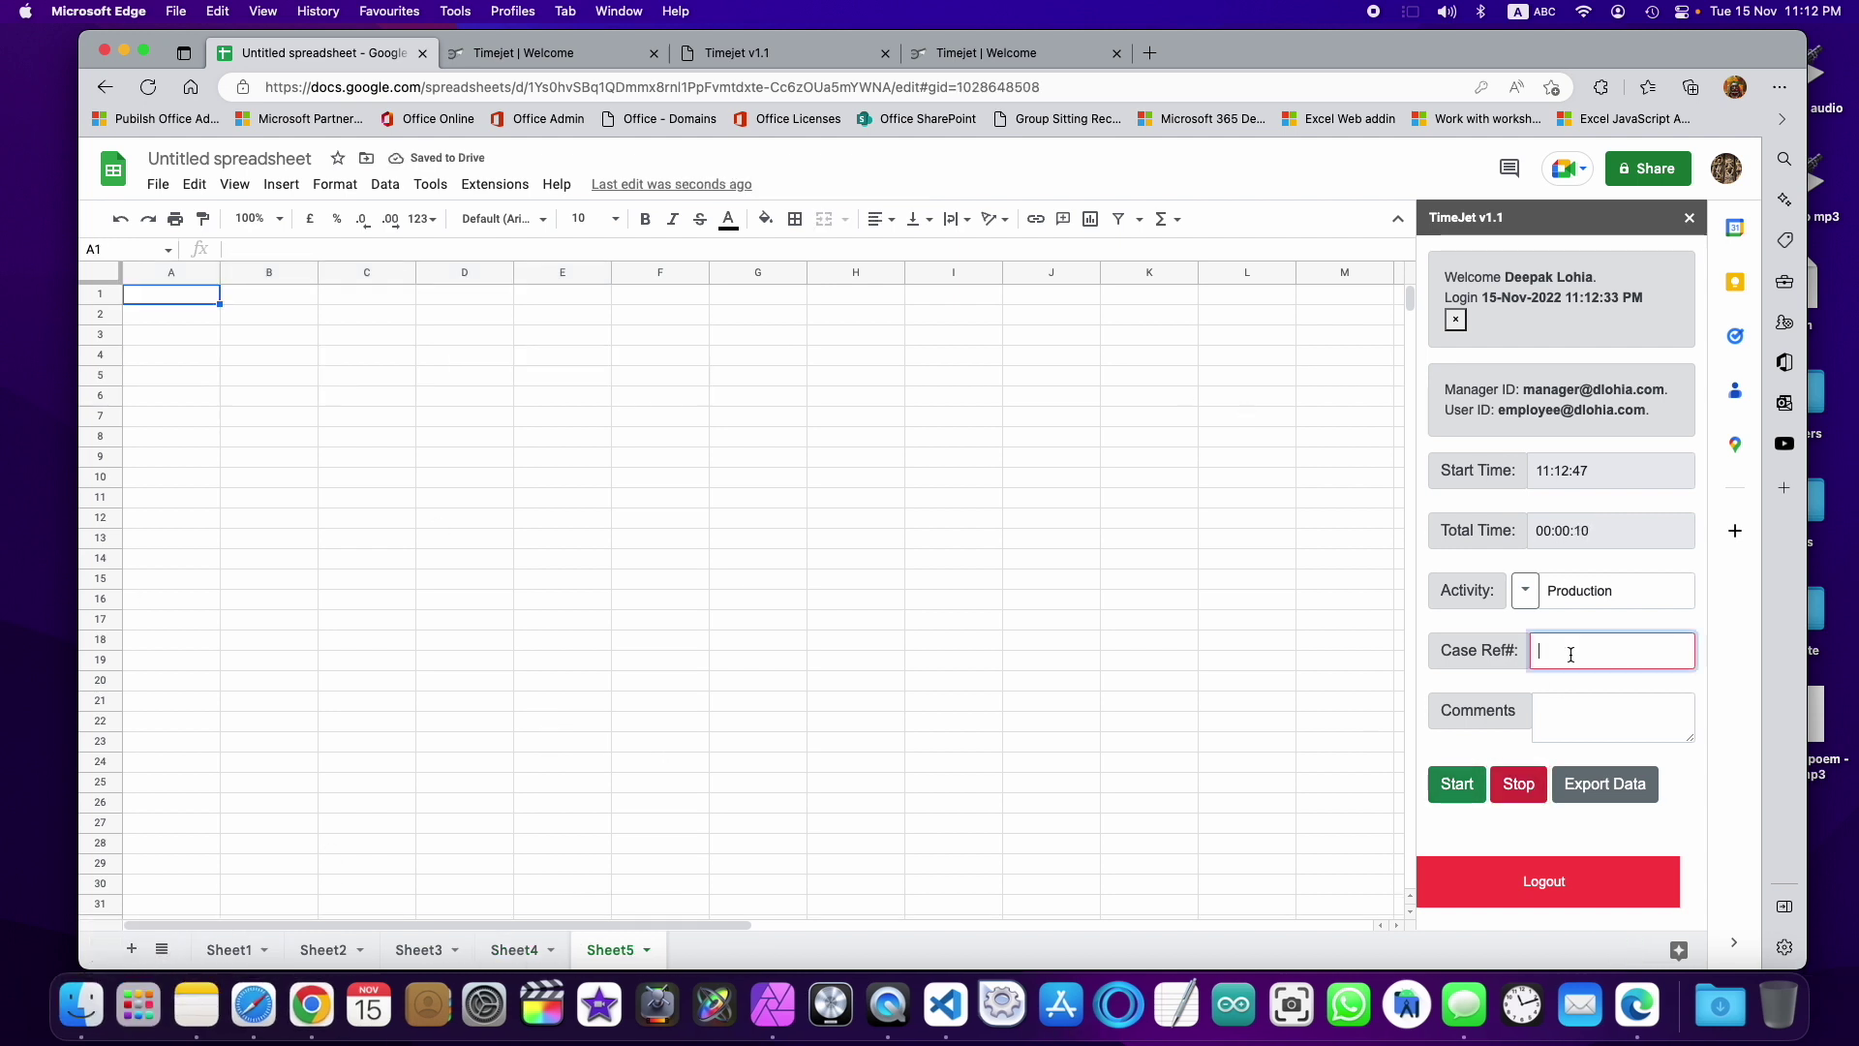
pyautogui.write('#case4455')
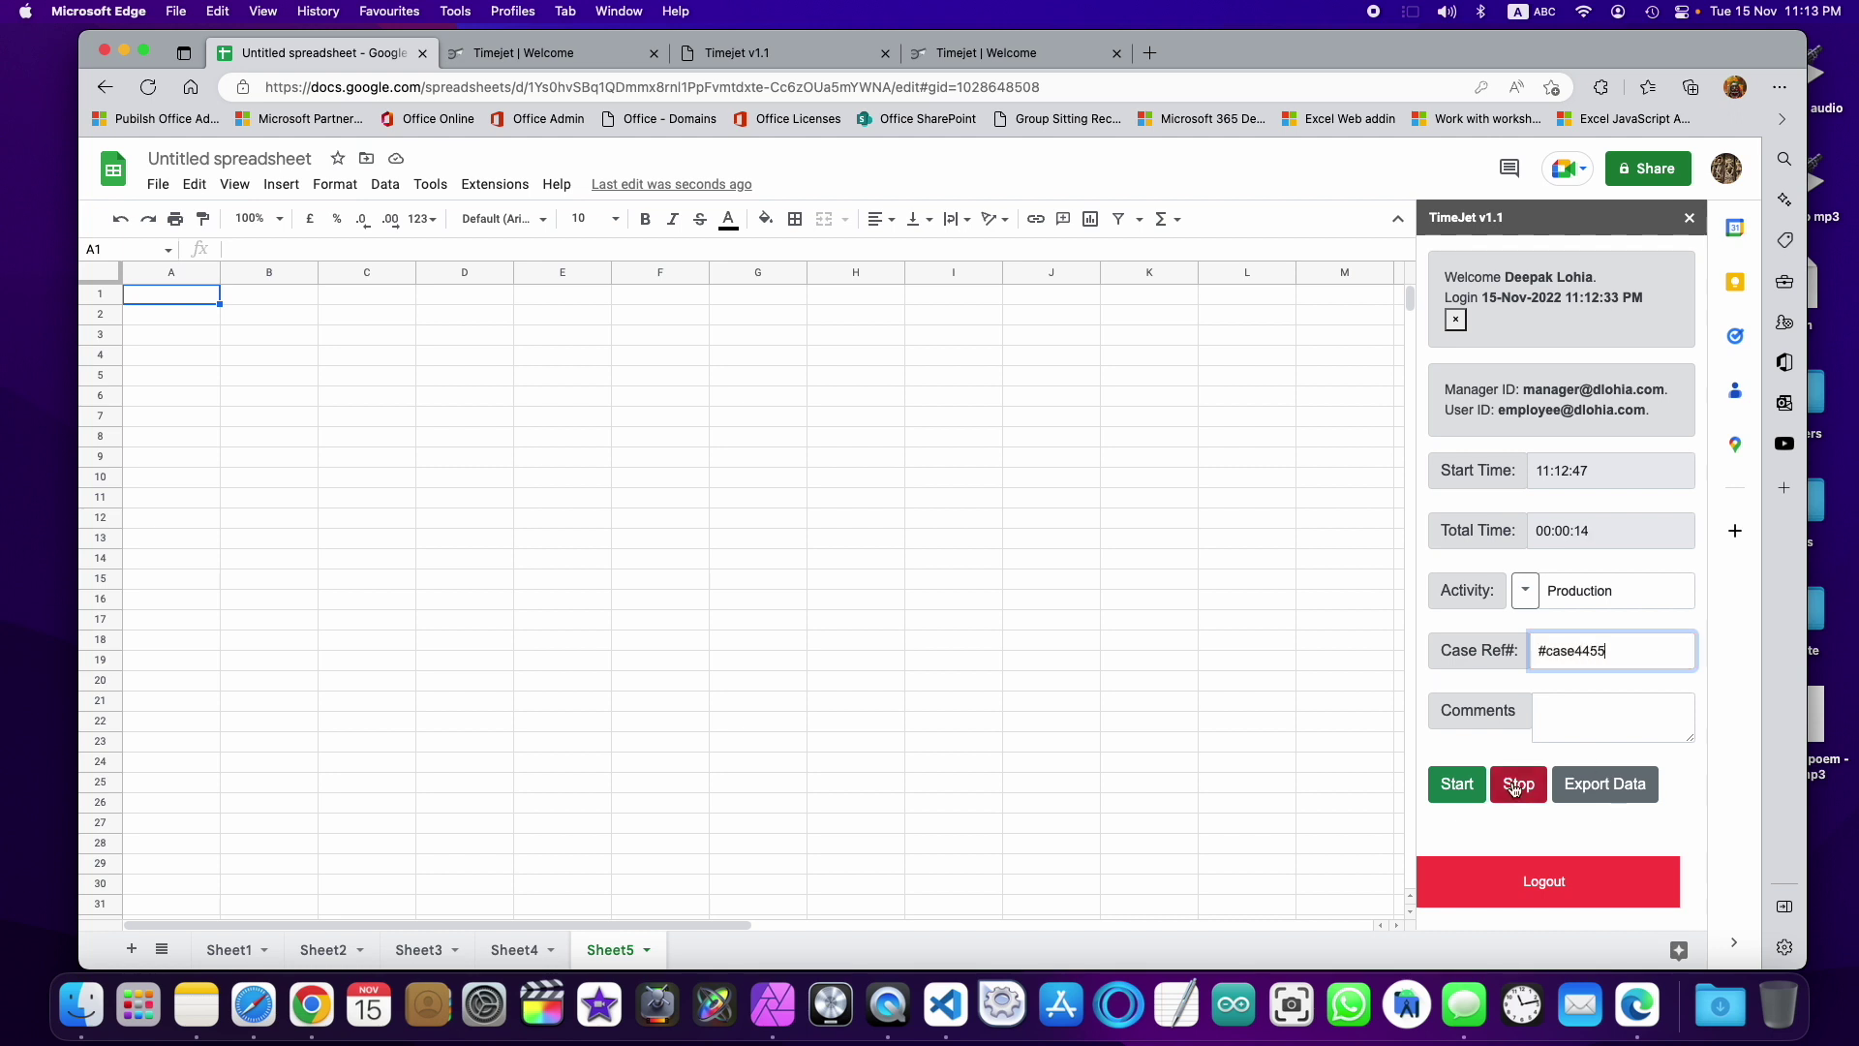
pyautogui.click(1518, 784)
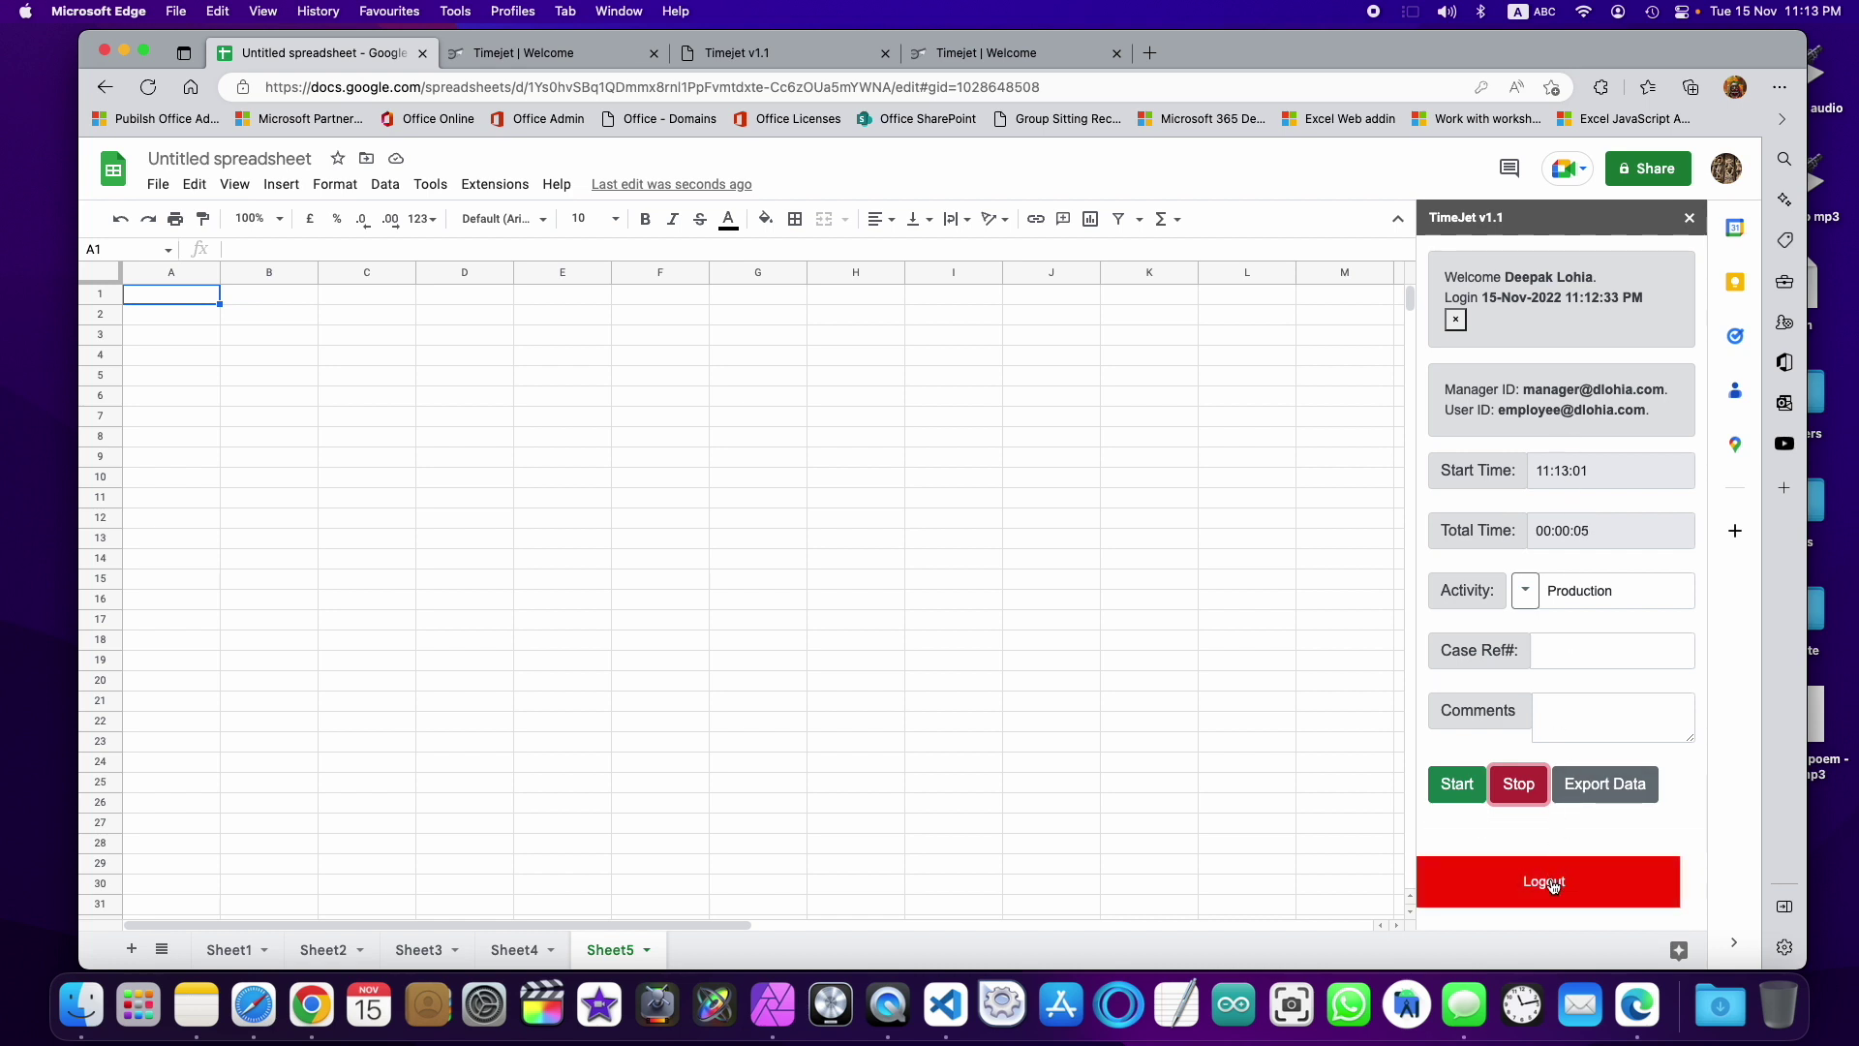
# Step: Export the logged TimeJet data into Sheet5, confirming the sheet overwrite
pyautogui.click(1617, 795)
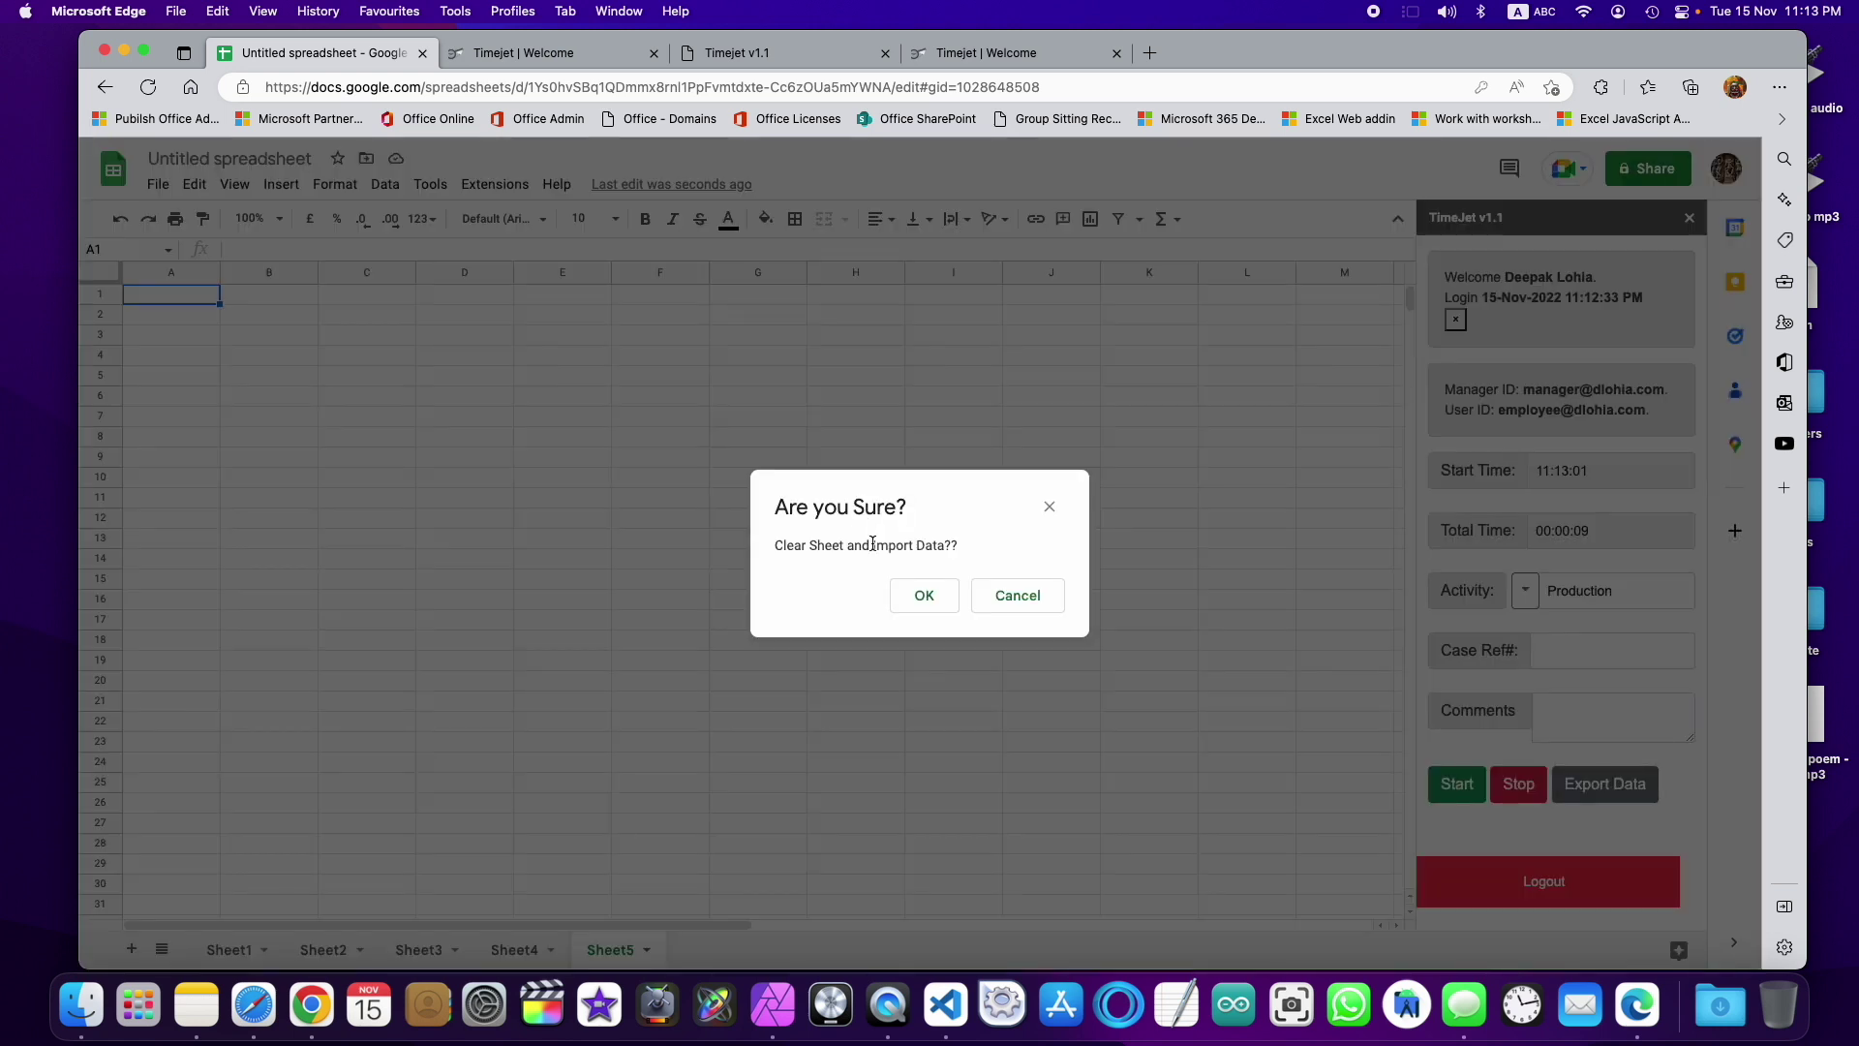
pyautogui.click(920, 596)
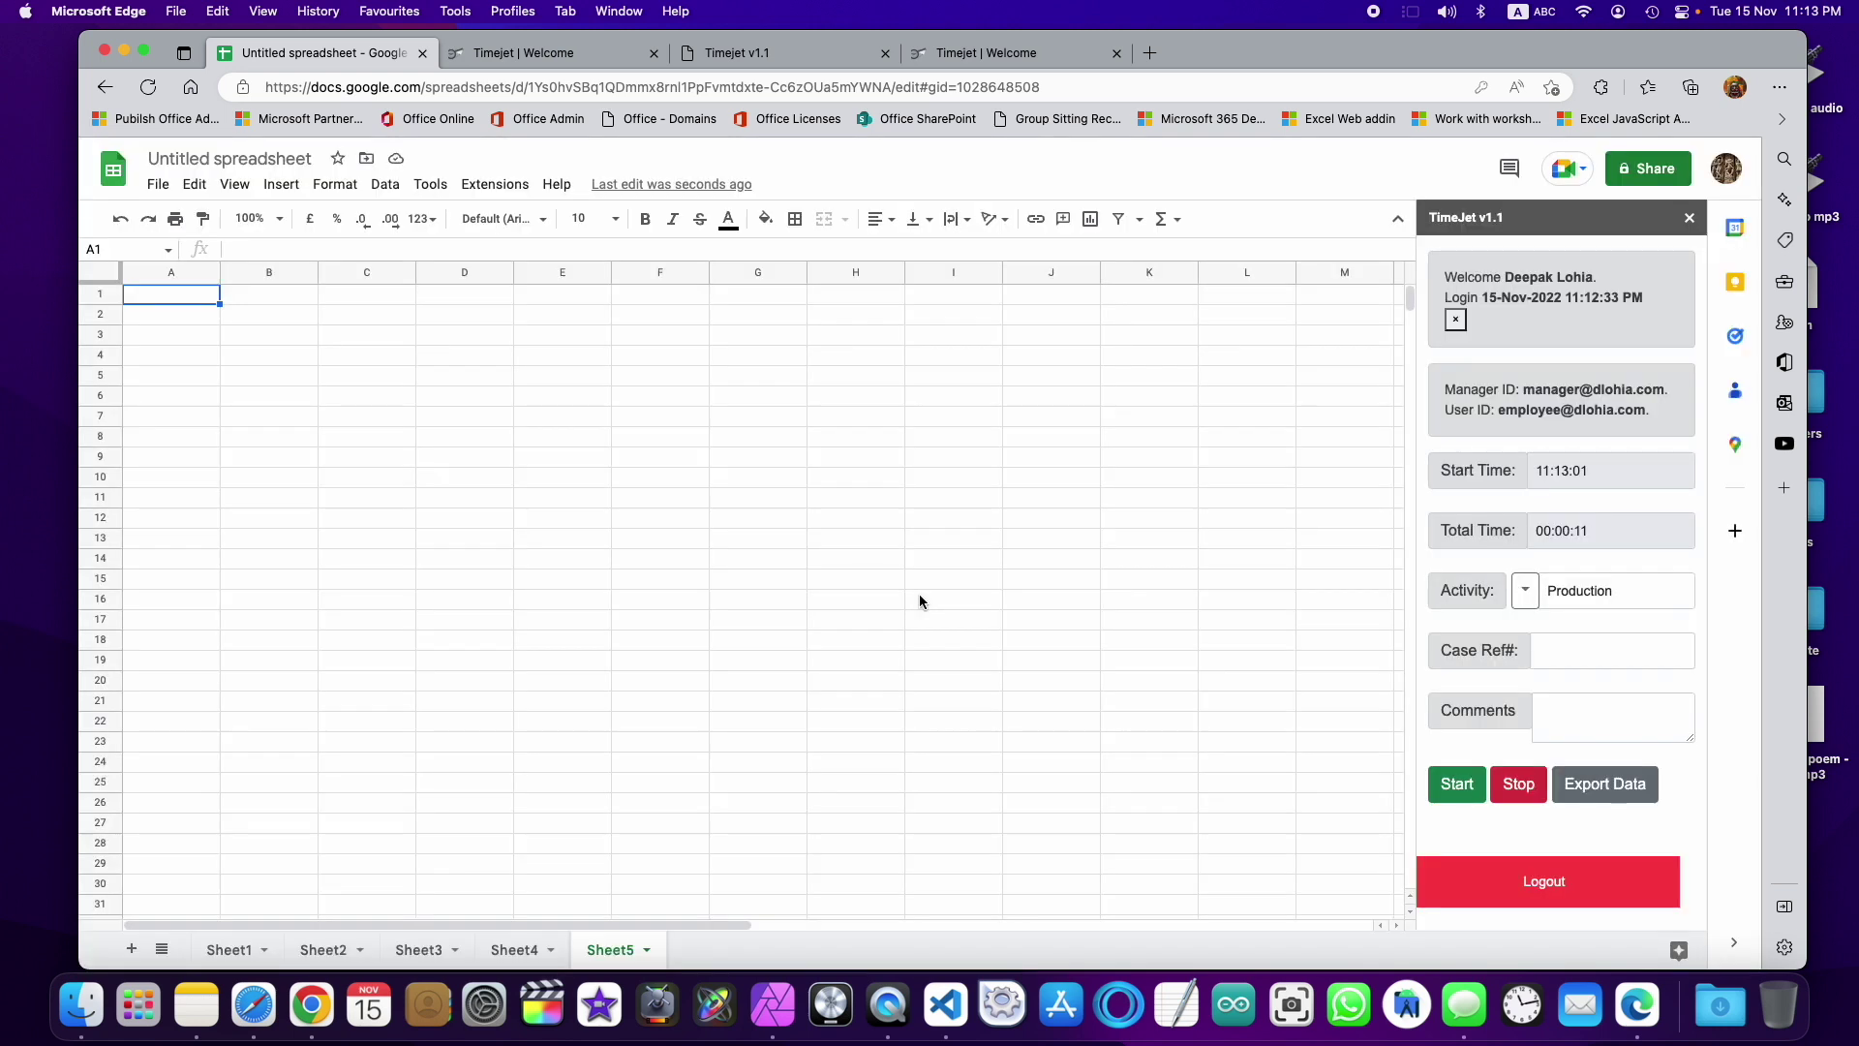
pyautogui.scroll(-5, 974, 605)
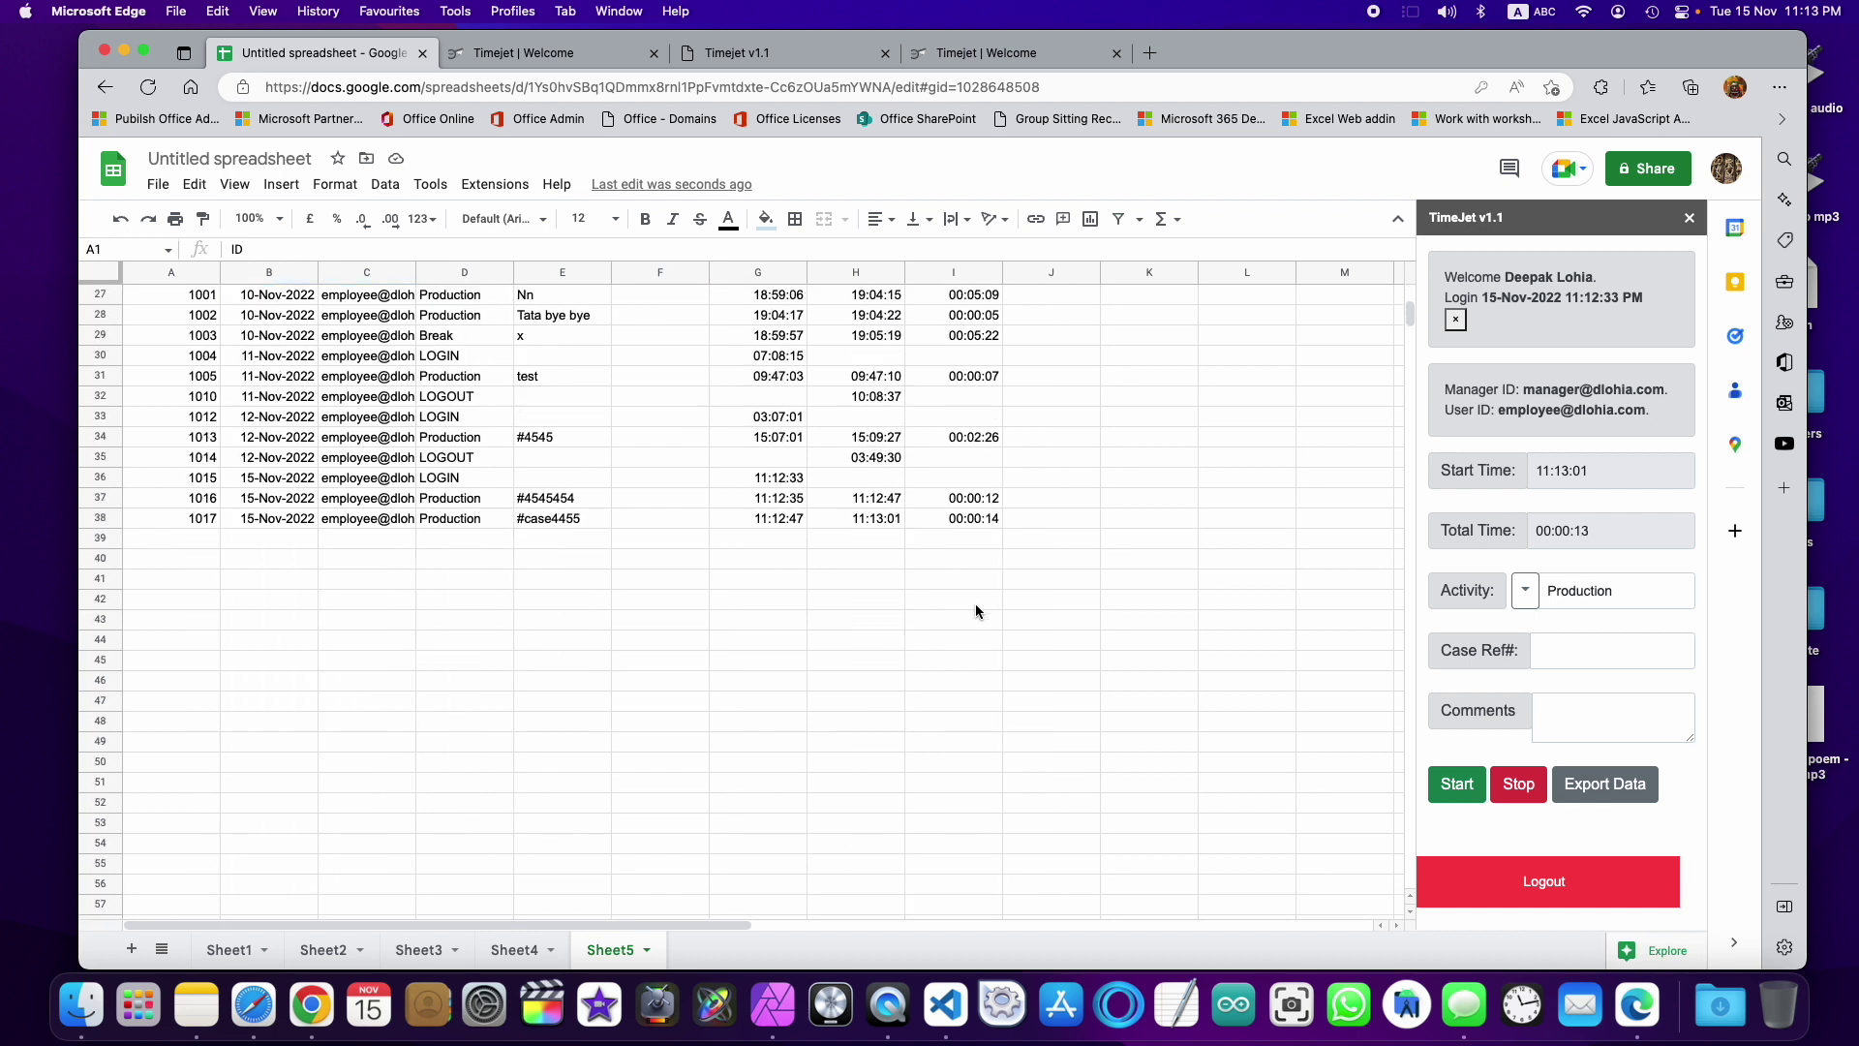
pyautogui.scroll(5, 974, 611)
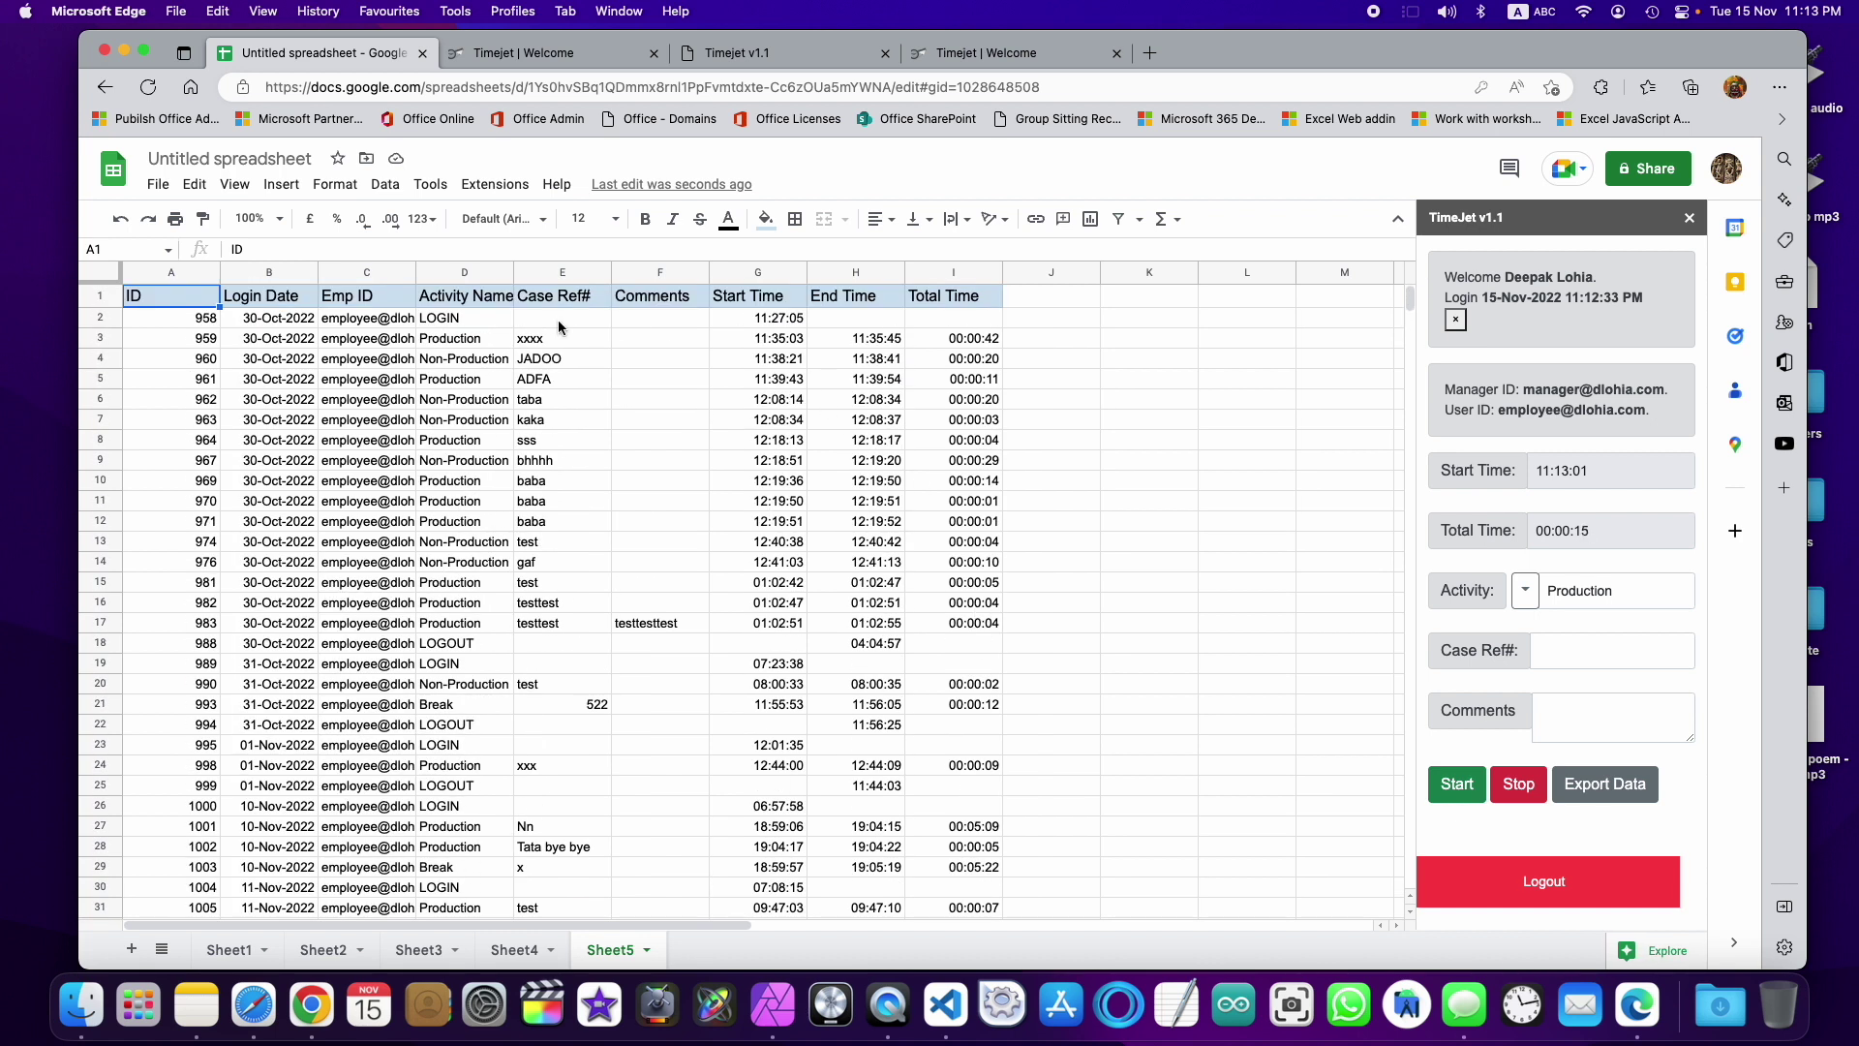
# Step: Record a new entry with Case Ref# case$445445 and comment test 9900, then stop the timer
pyautogui.click(1575, 652)
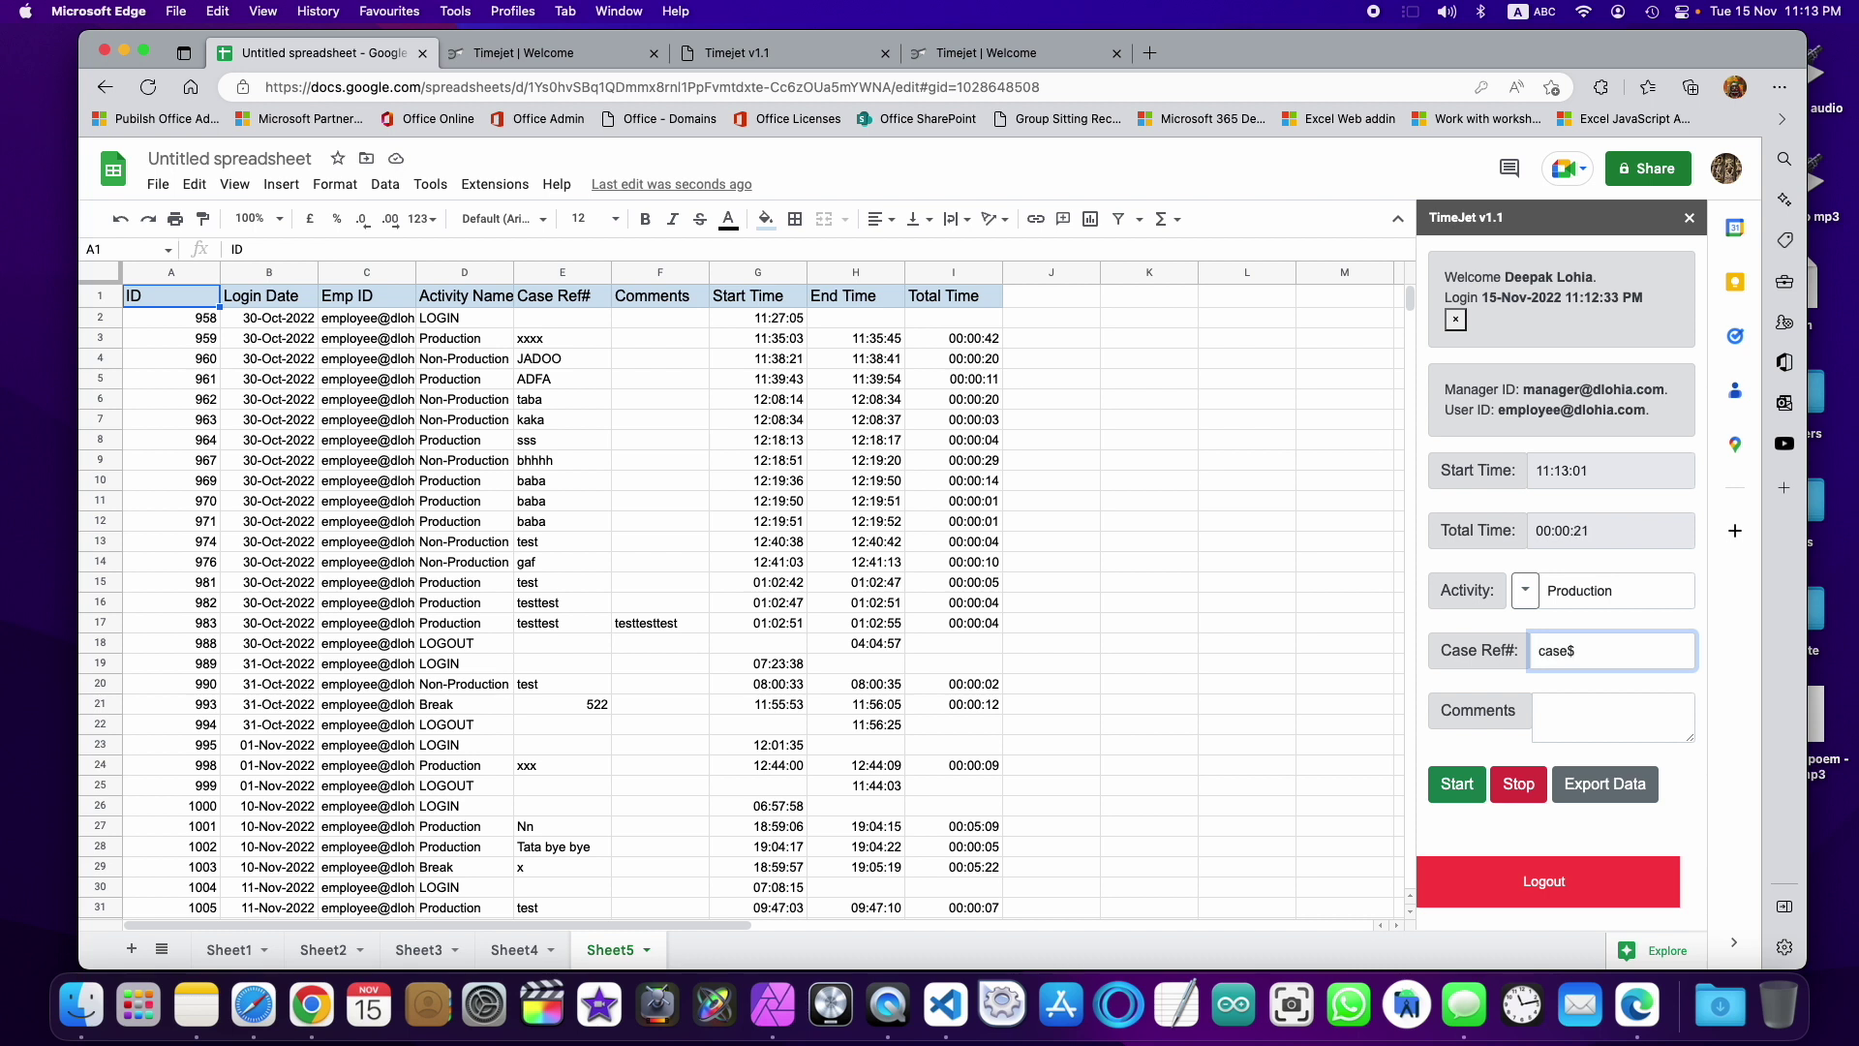
pyautogui.write('case$4')
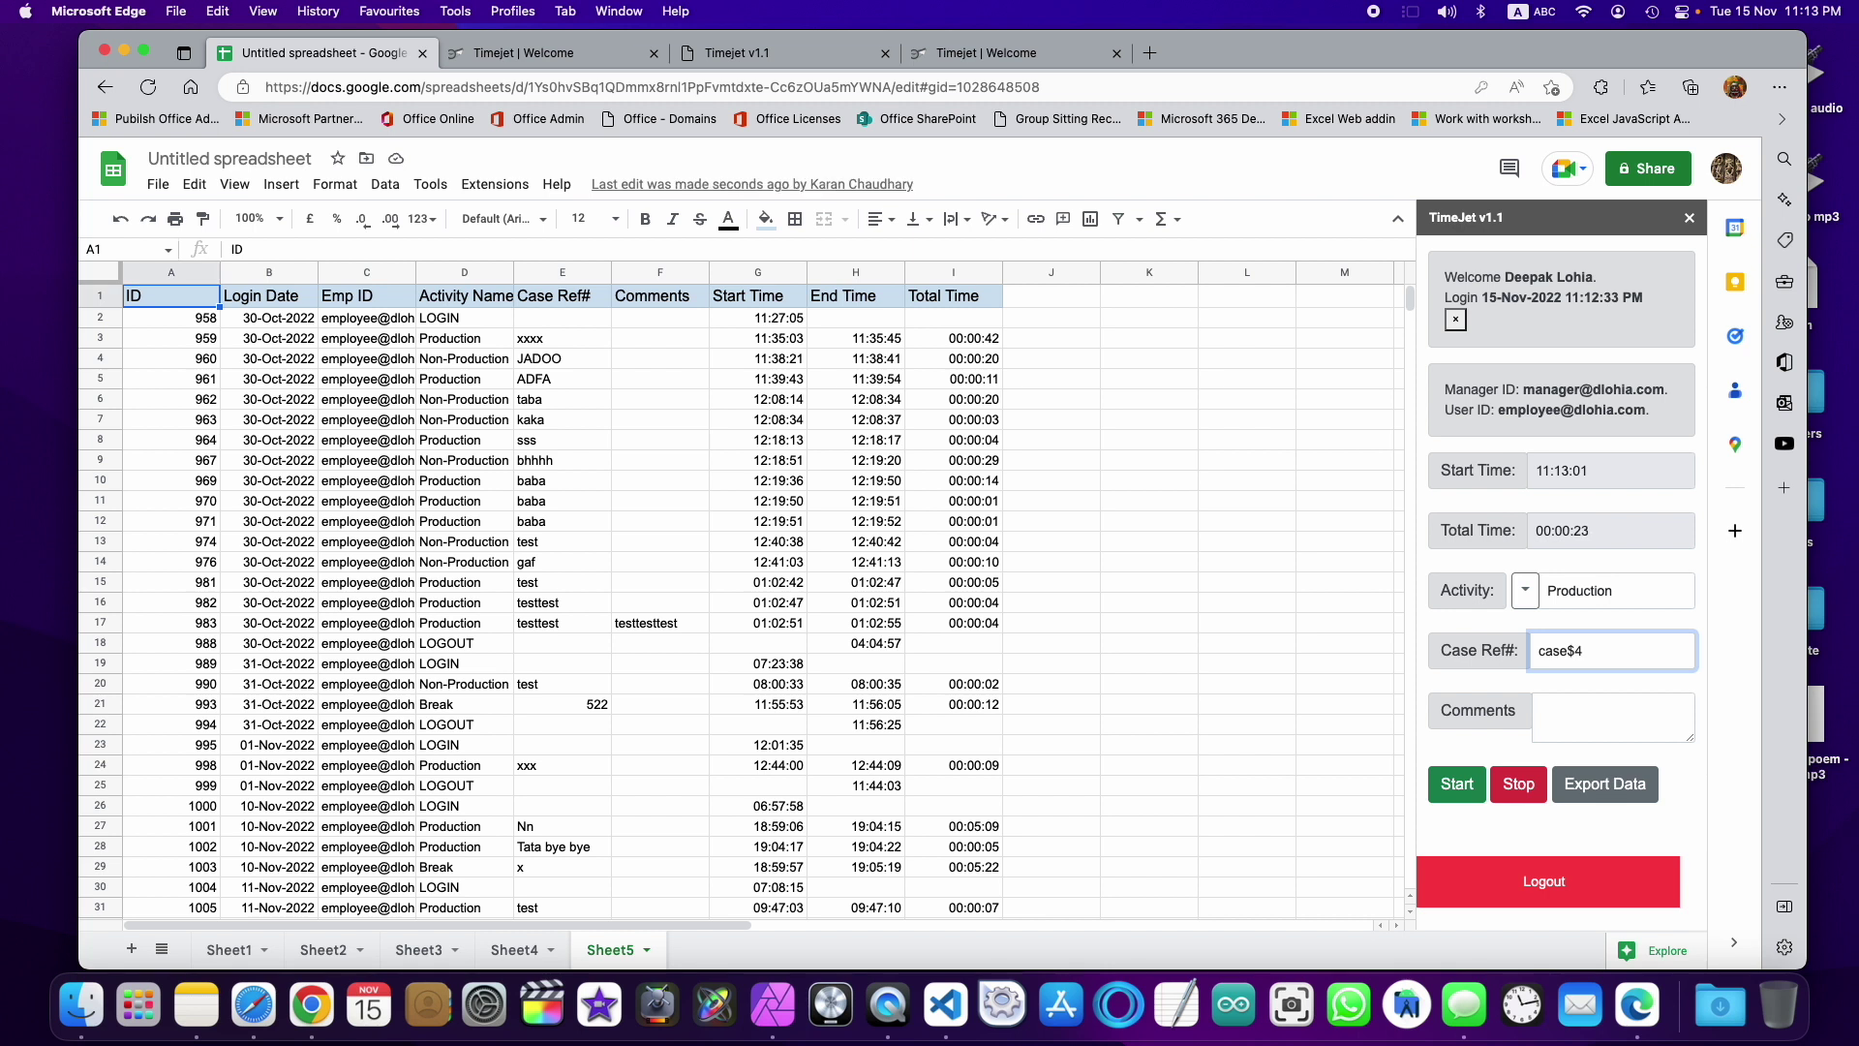
pyautogui.write('45445')
pyautogui.click(1589, 703)
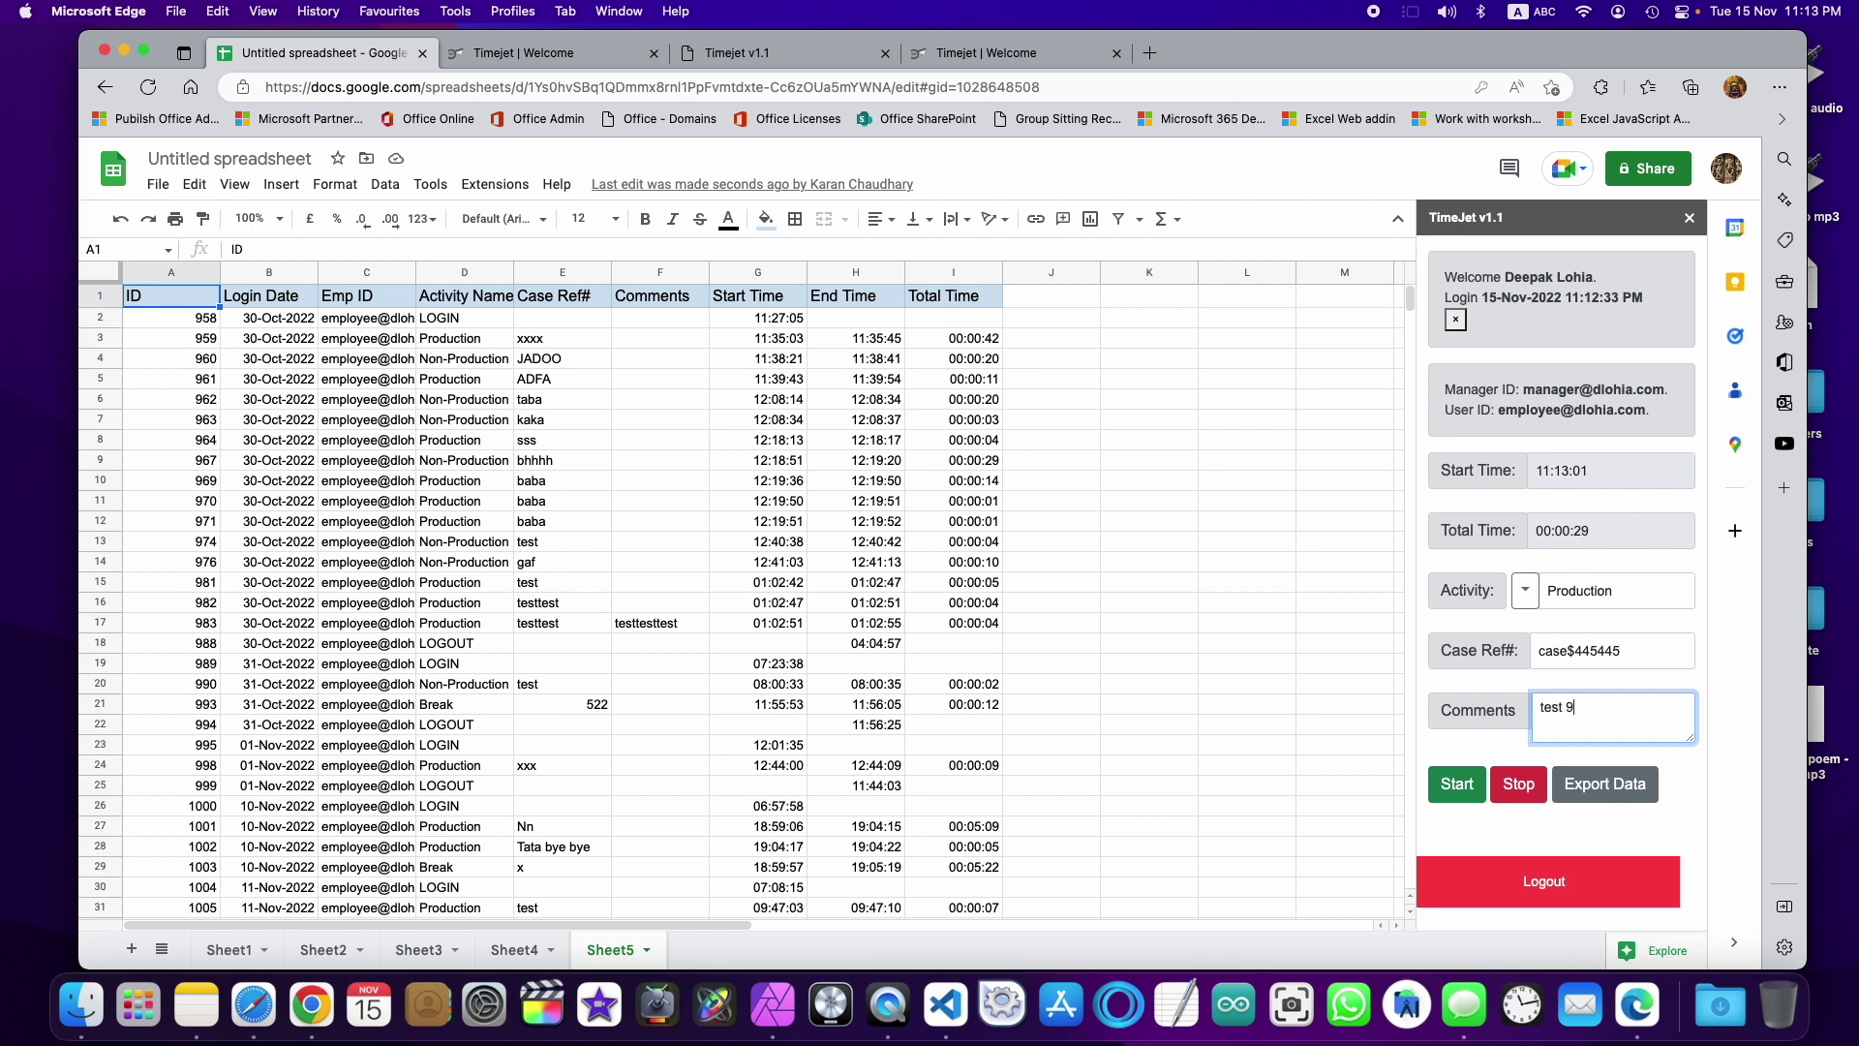
pyautogui.click(1518, 783)
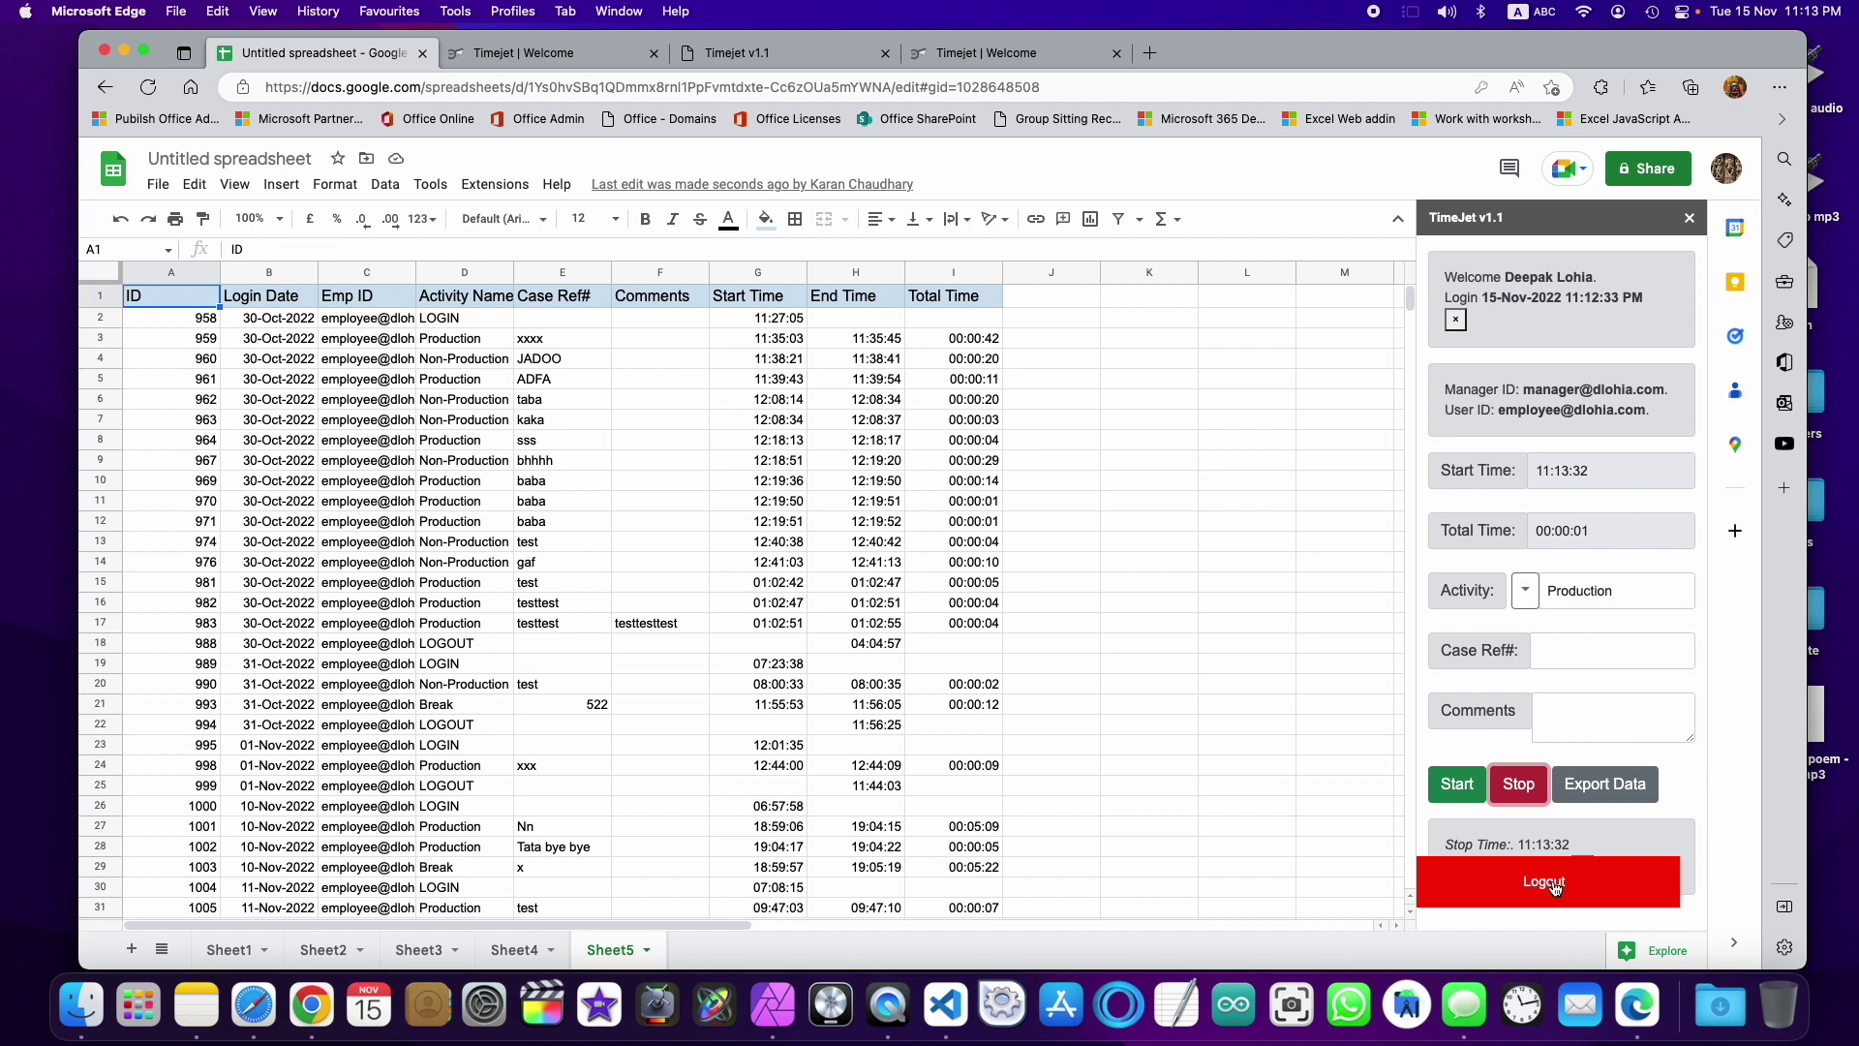
# Step: Re-export the TimeJet data into Sheet5, confirming the overwrite
pyautogui.click(1604, 789)
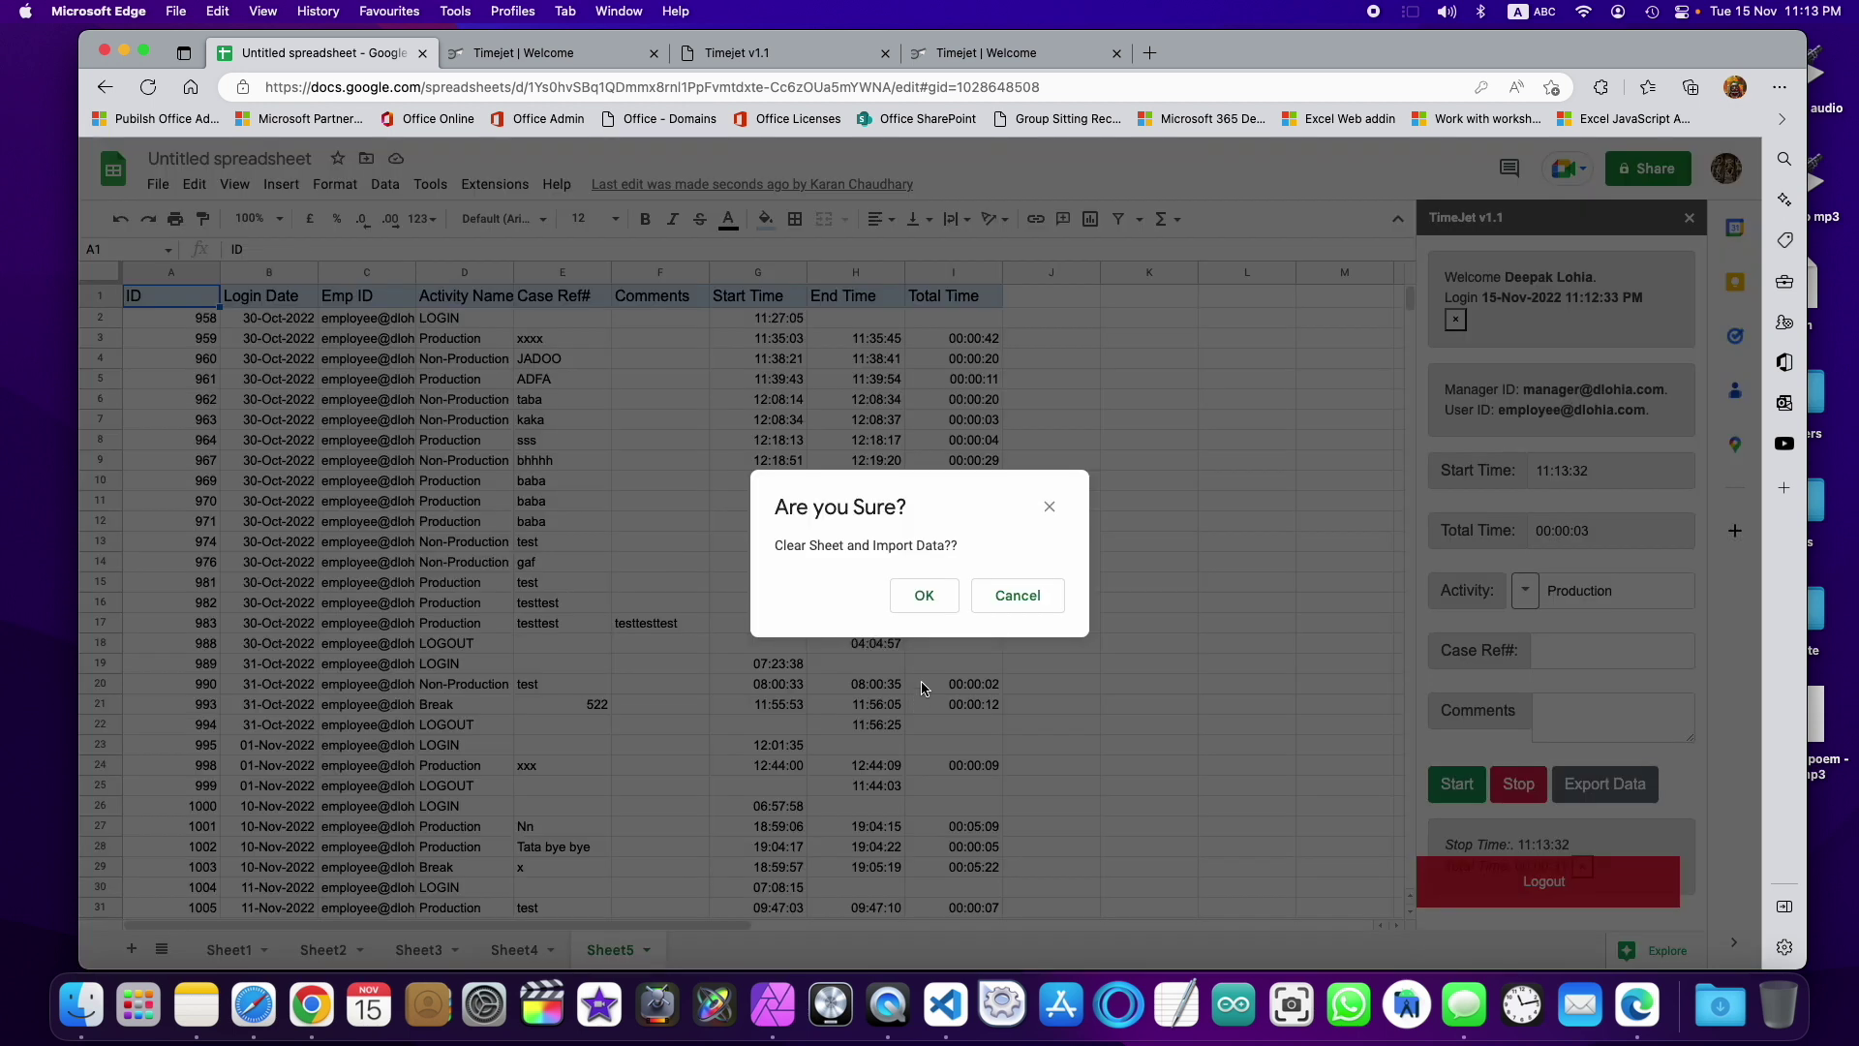
pyautogui.click(921, 593)
pyautogui.scroll(-1, 823, 736)
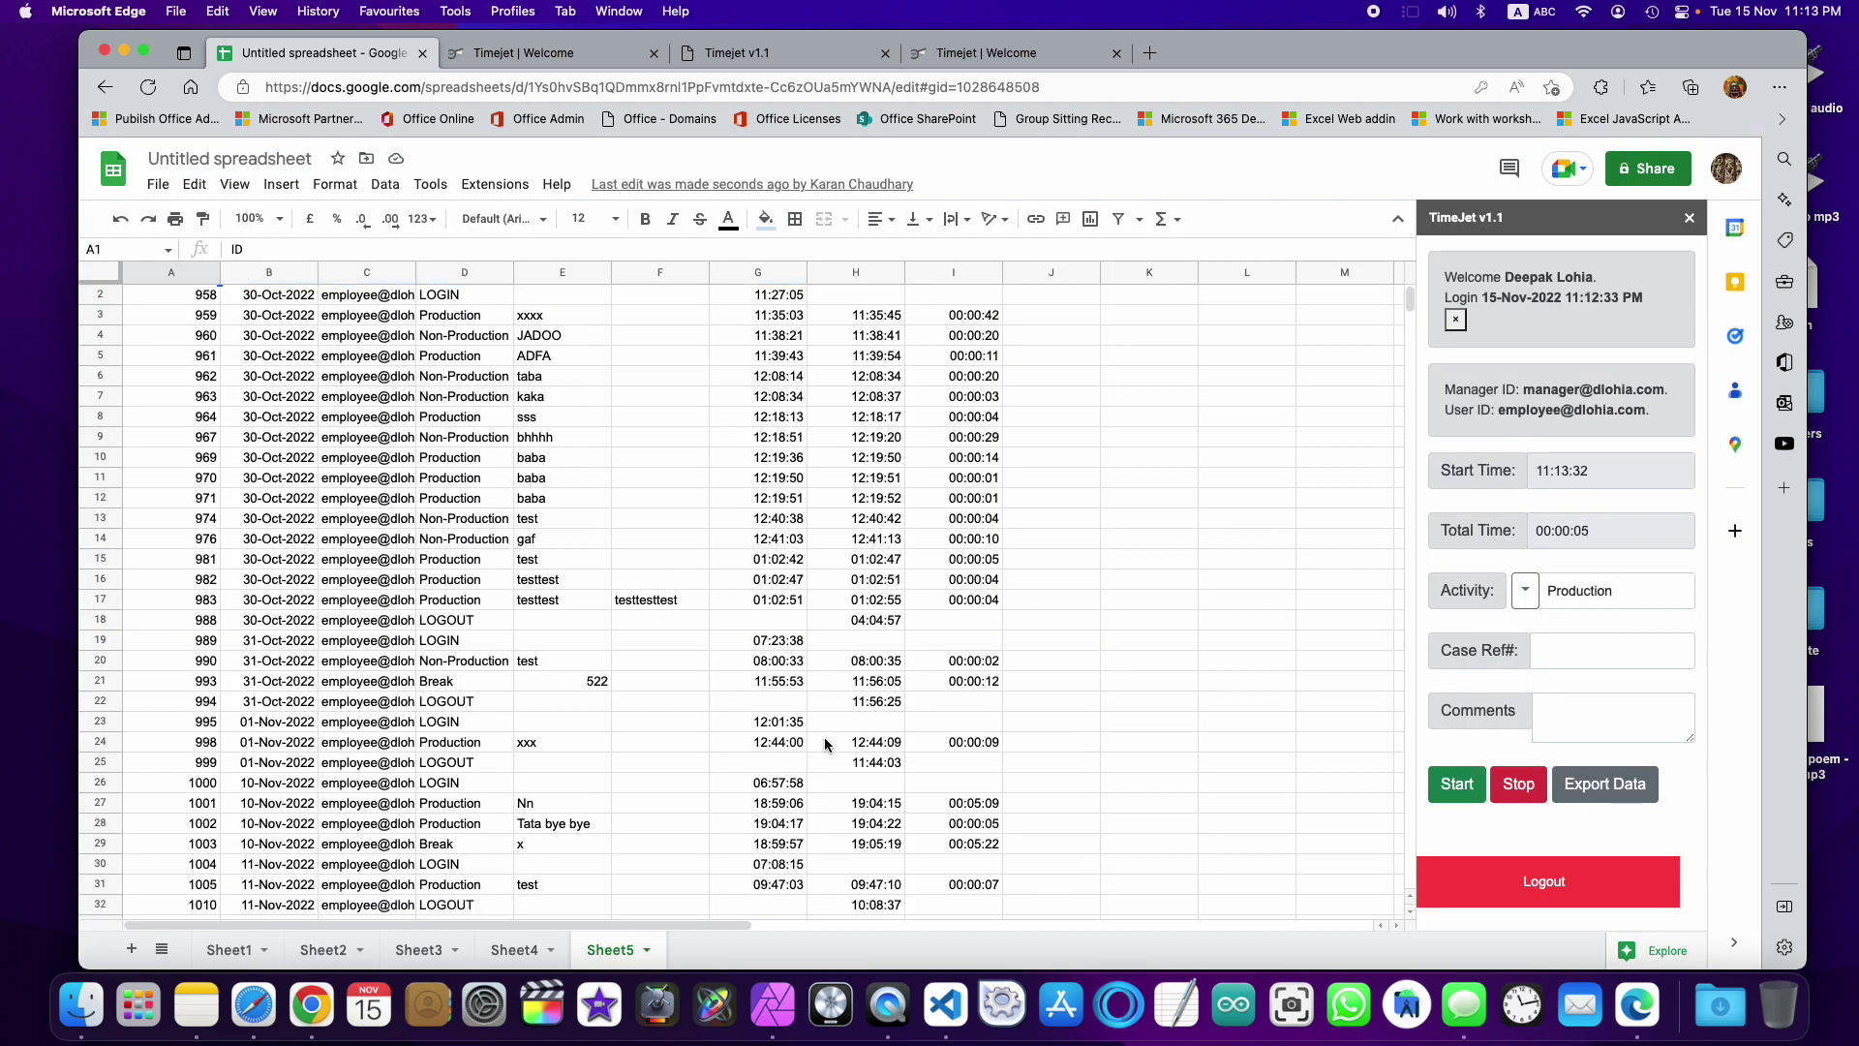
pyautogui.scroll(1, 823, 736)
# Step: Inspect row 39, the new entry 1018 for case$445445 timed 11:13:01 to 11:13:32
pyautogui.scroll(-5, 824, 736)
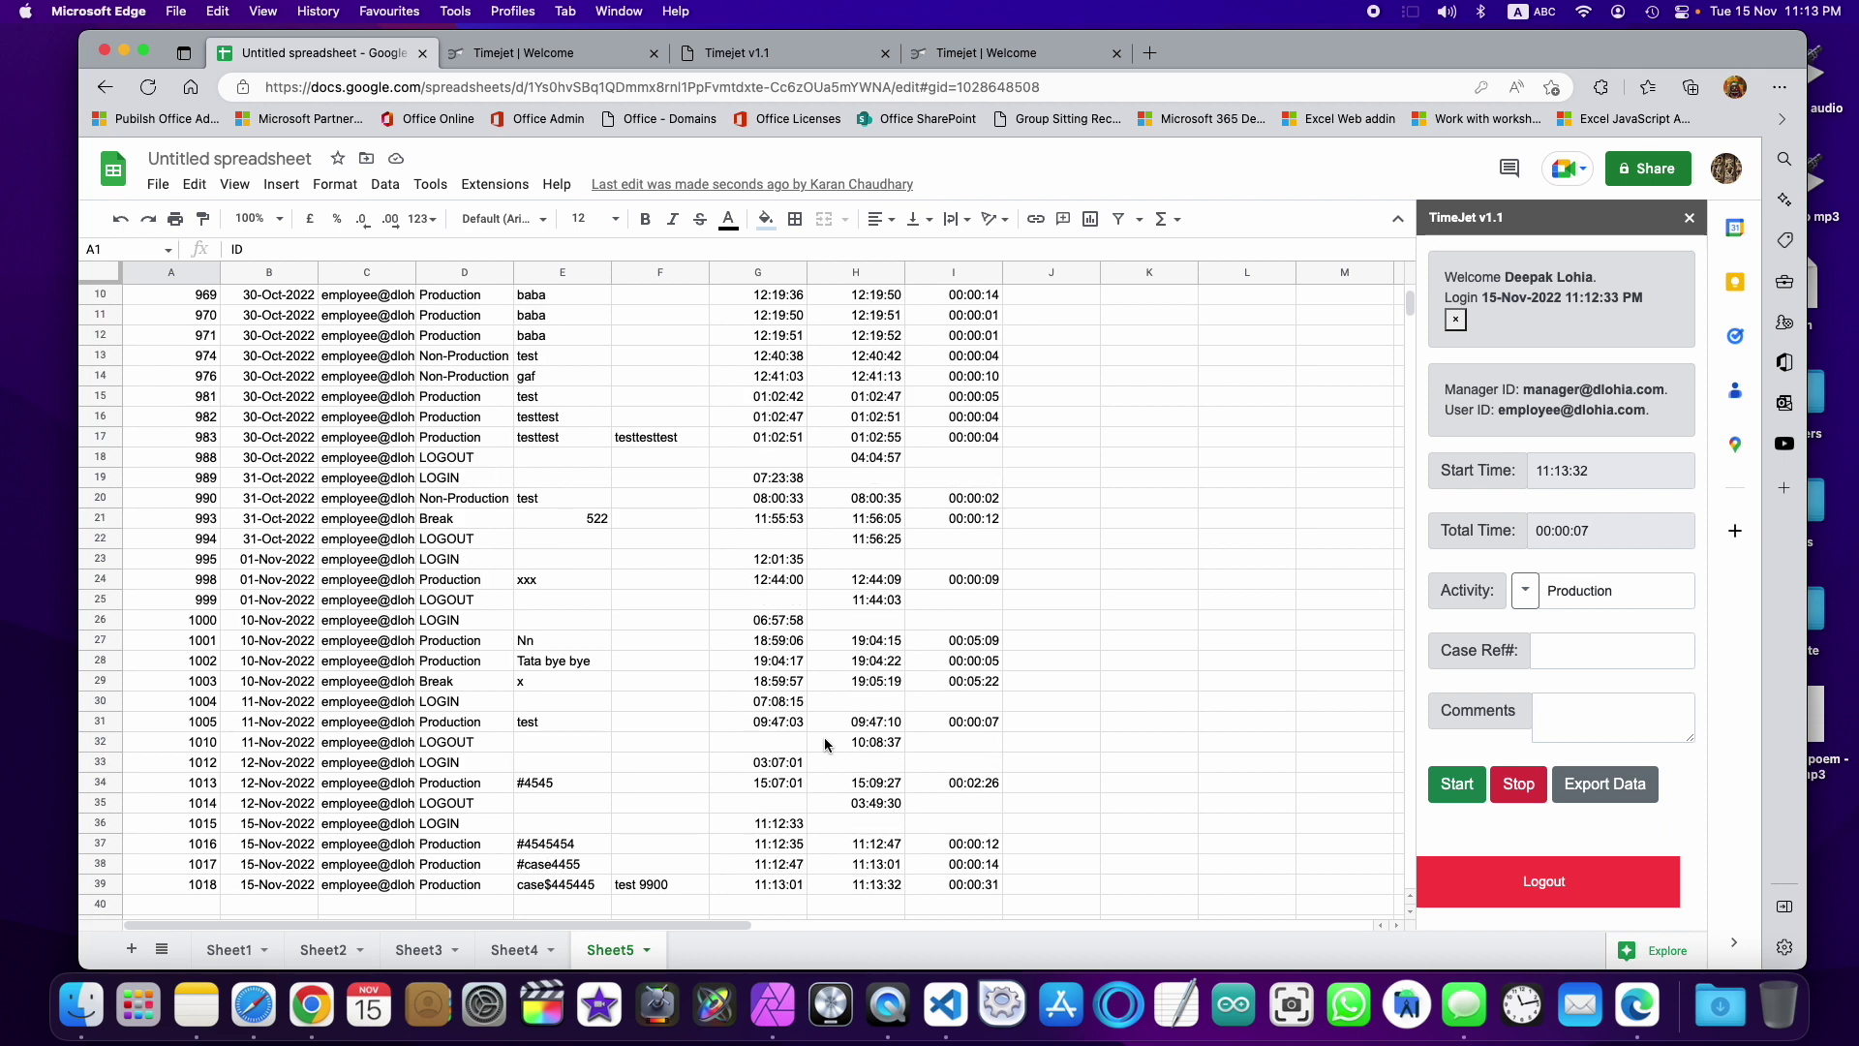
pyautogui.scroll(-4, 785, 746)
pyautogui.click(539, 804)
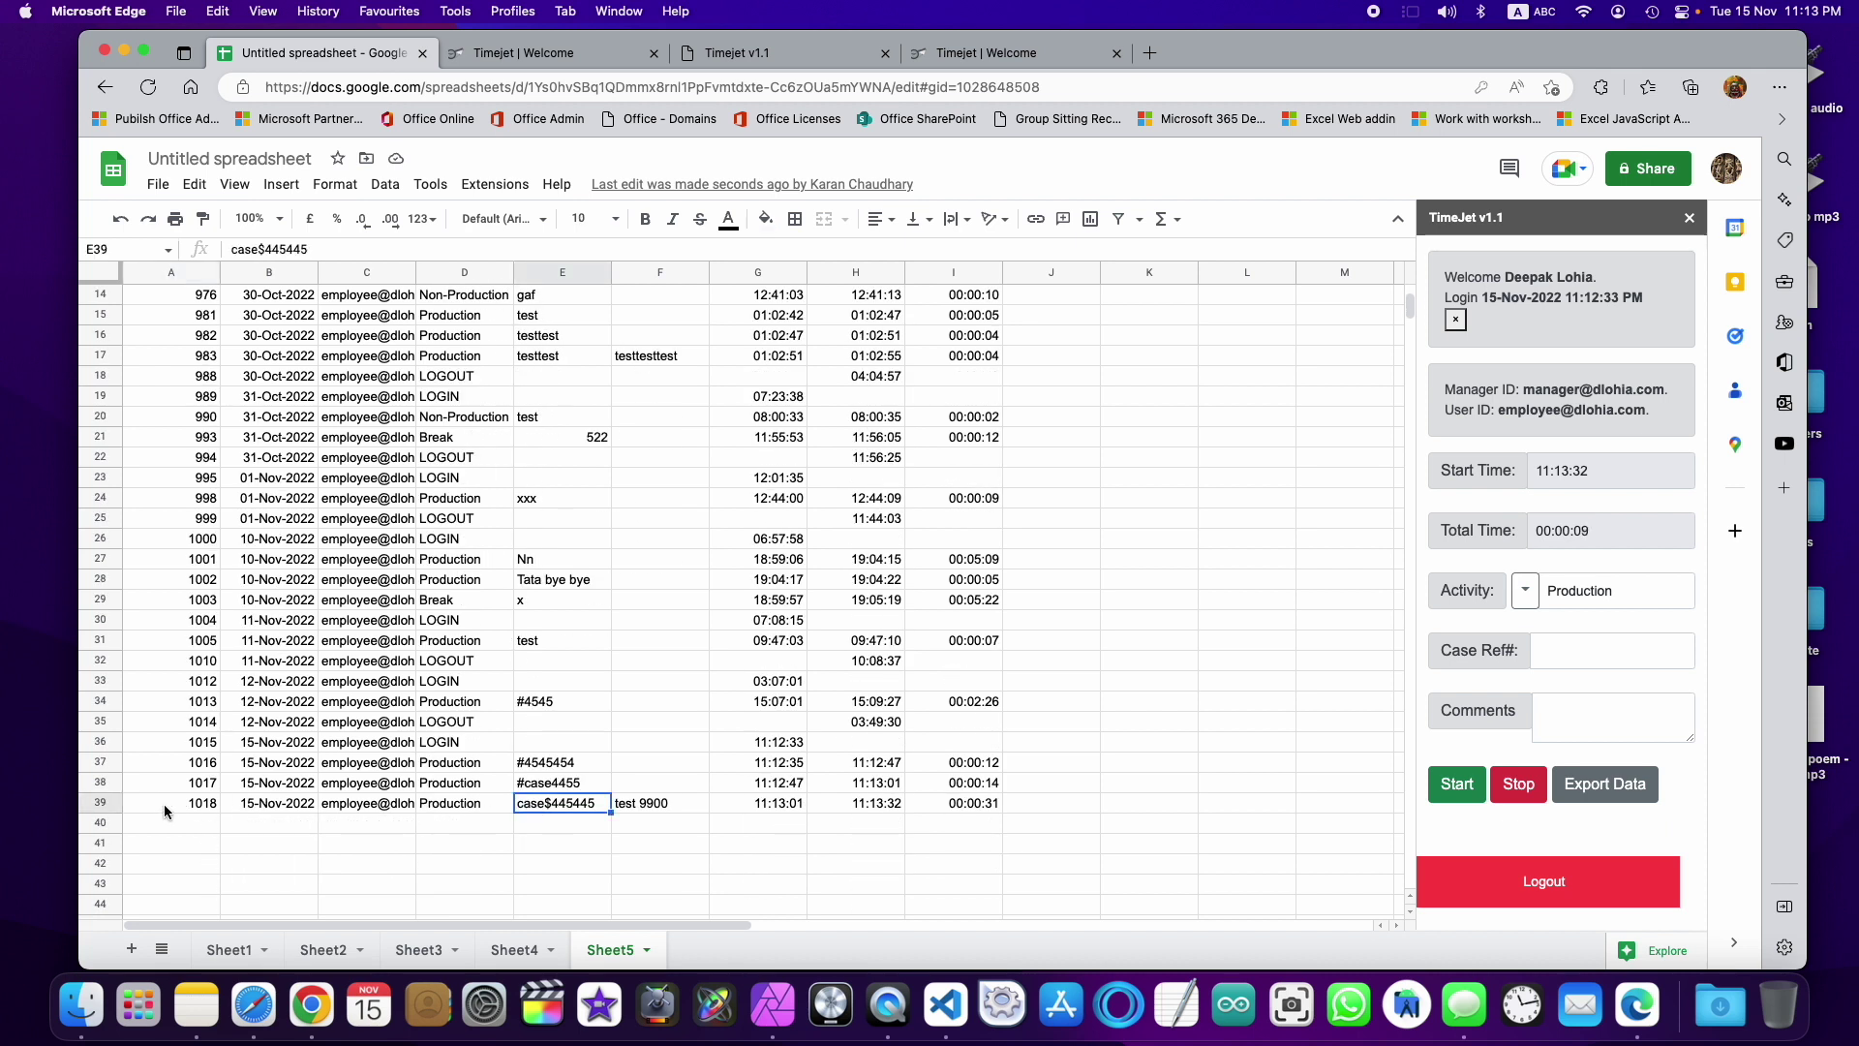
pyautogui.moveTo(164, 811); pyautogui.dragTo(996, 798)
pyautogui.click(856, 825)
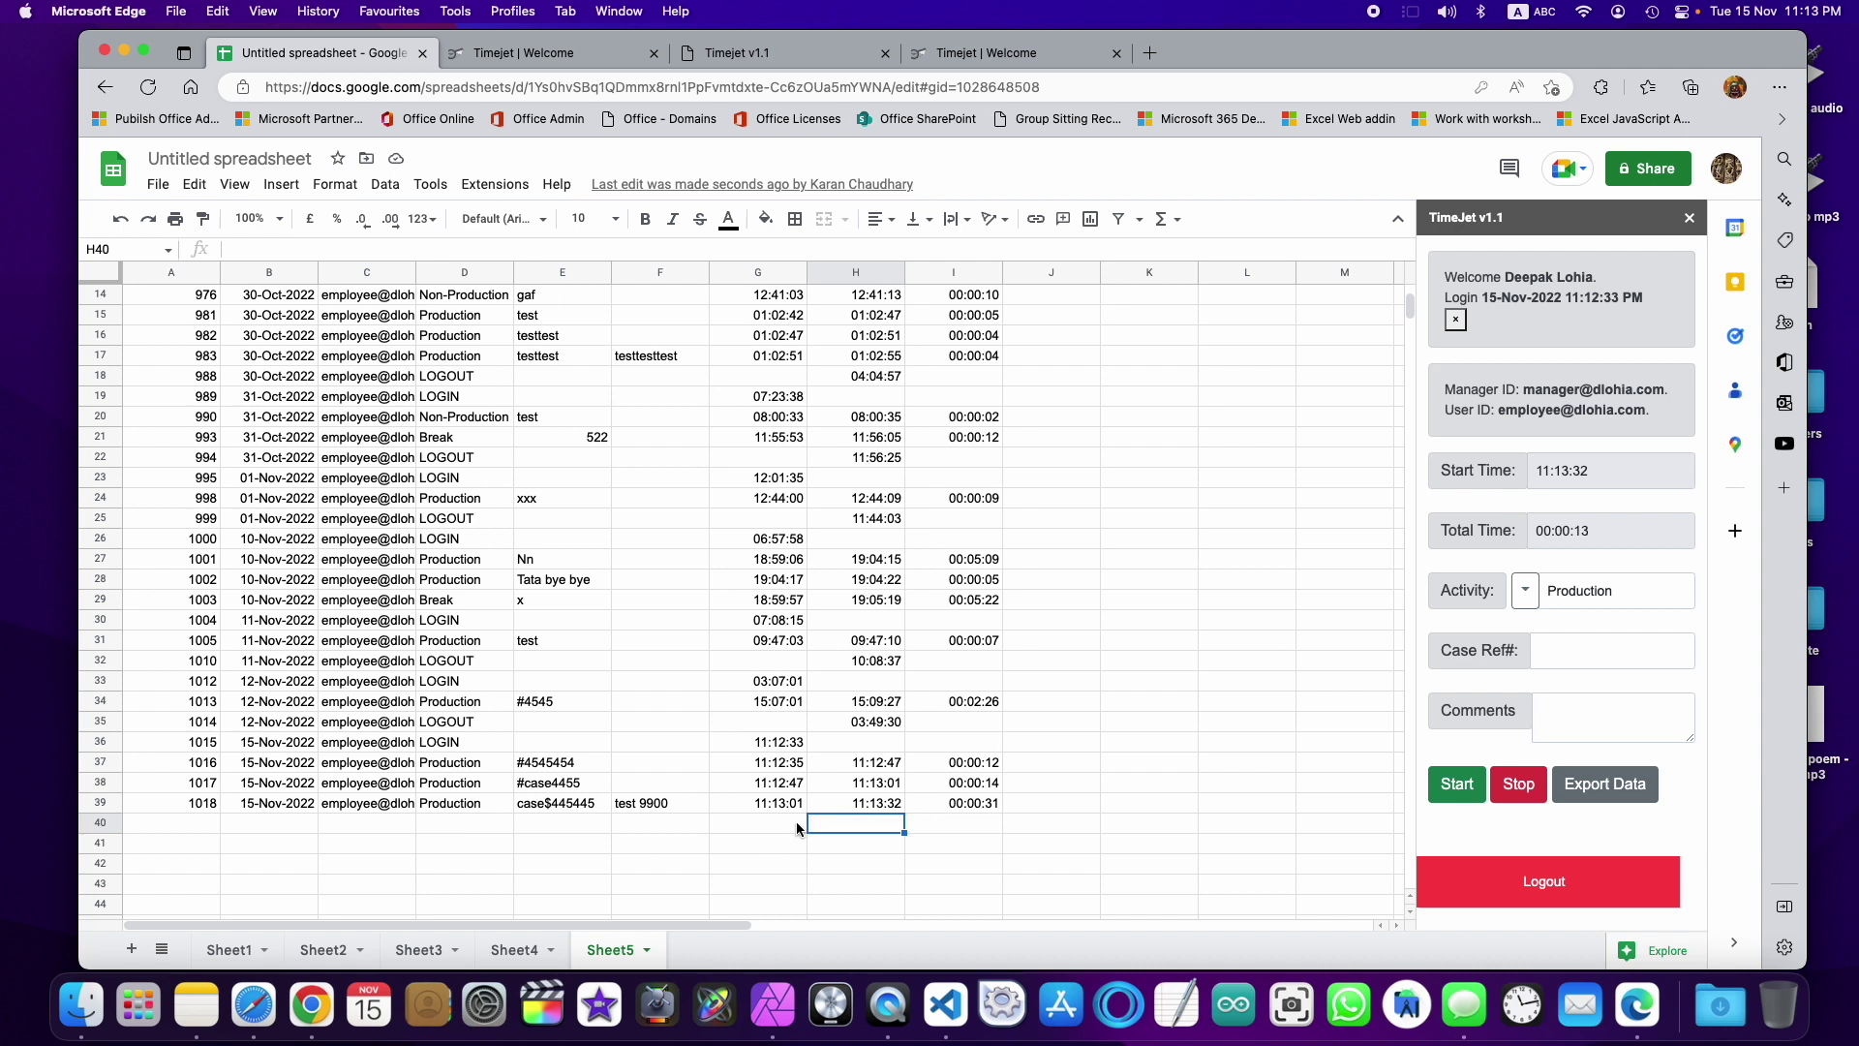
pyautogui.scroll(5, 796, 821)
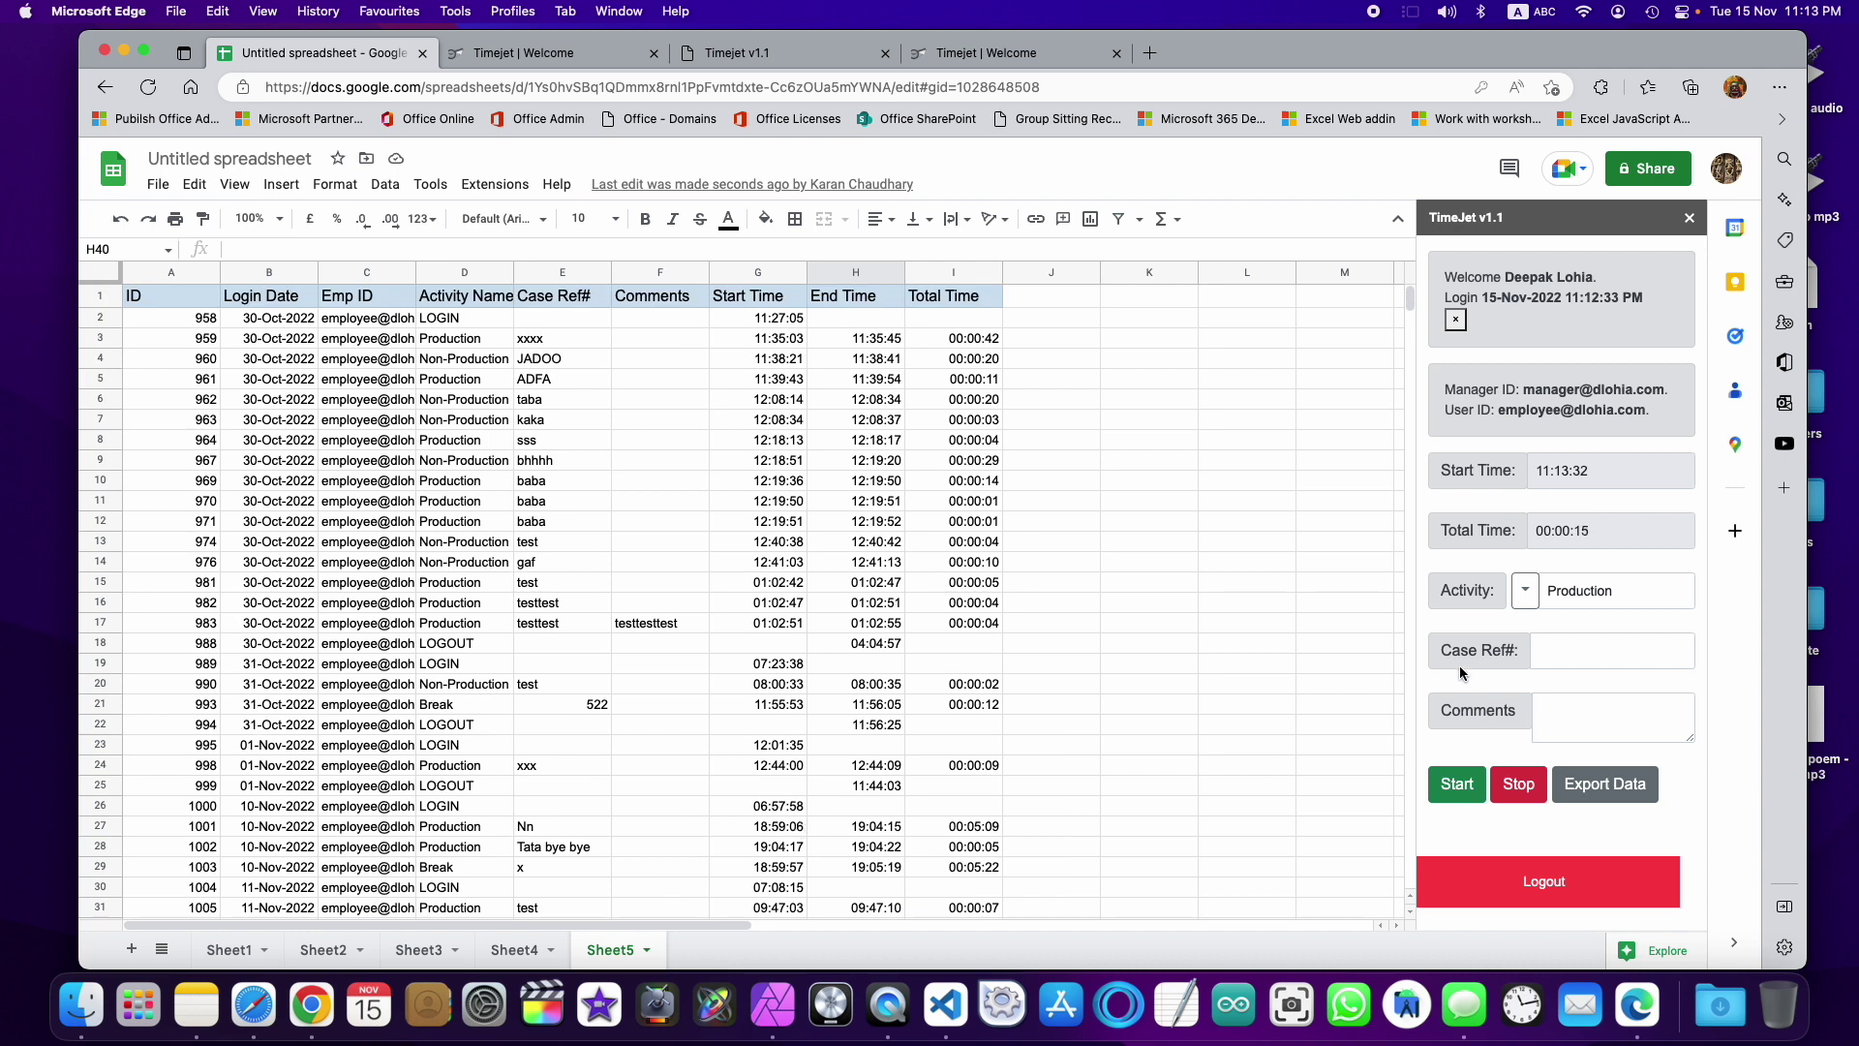
# Step: Highlight the manager ID, log the employee out, and sign in with the manager account
pyautogui.moveTo(1524, 389); pyautogui.dragTo(1669, 390)
pyautogui.click(1560, 886)
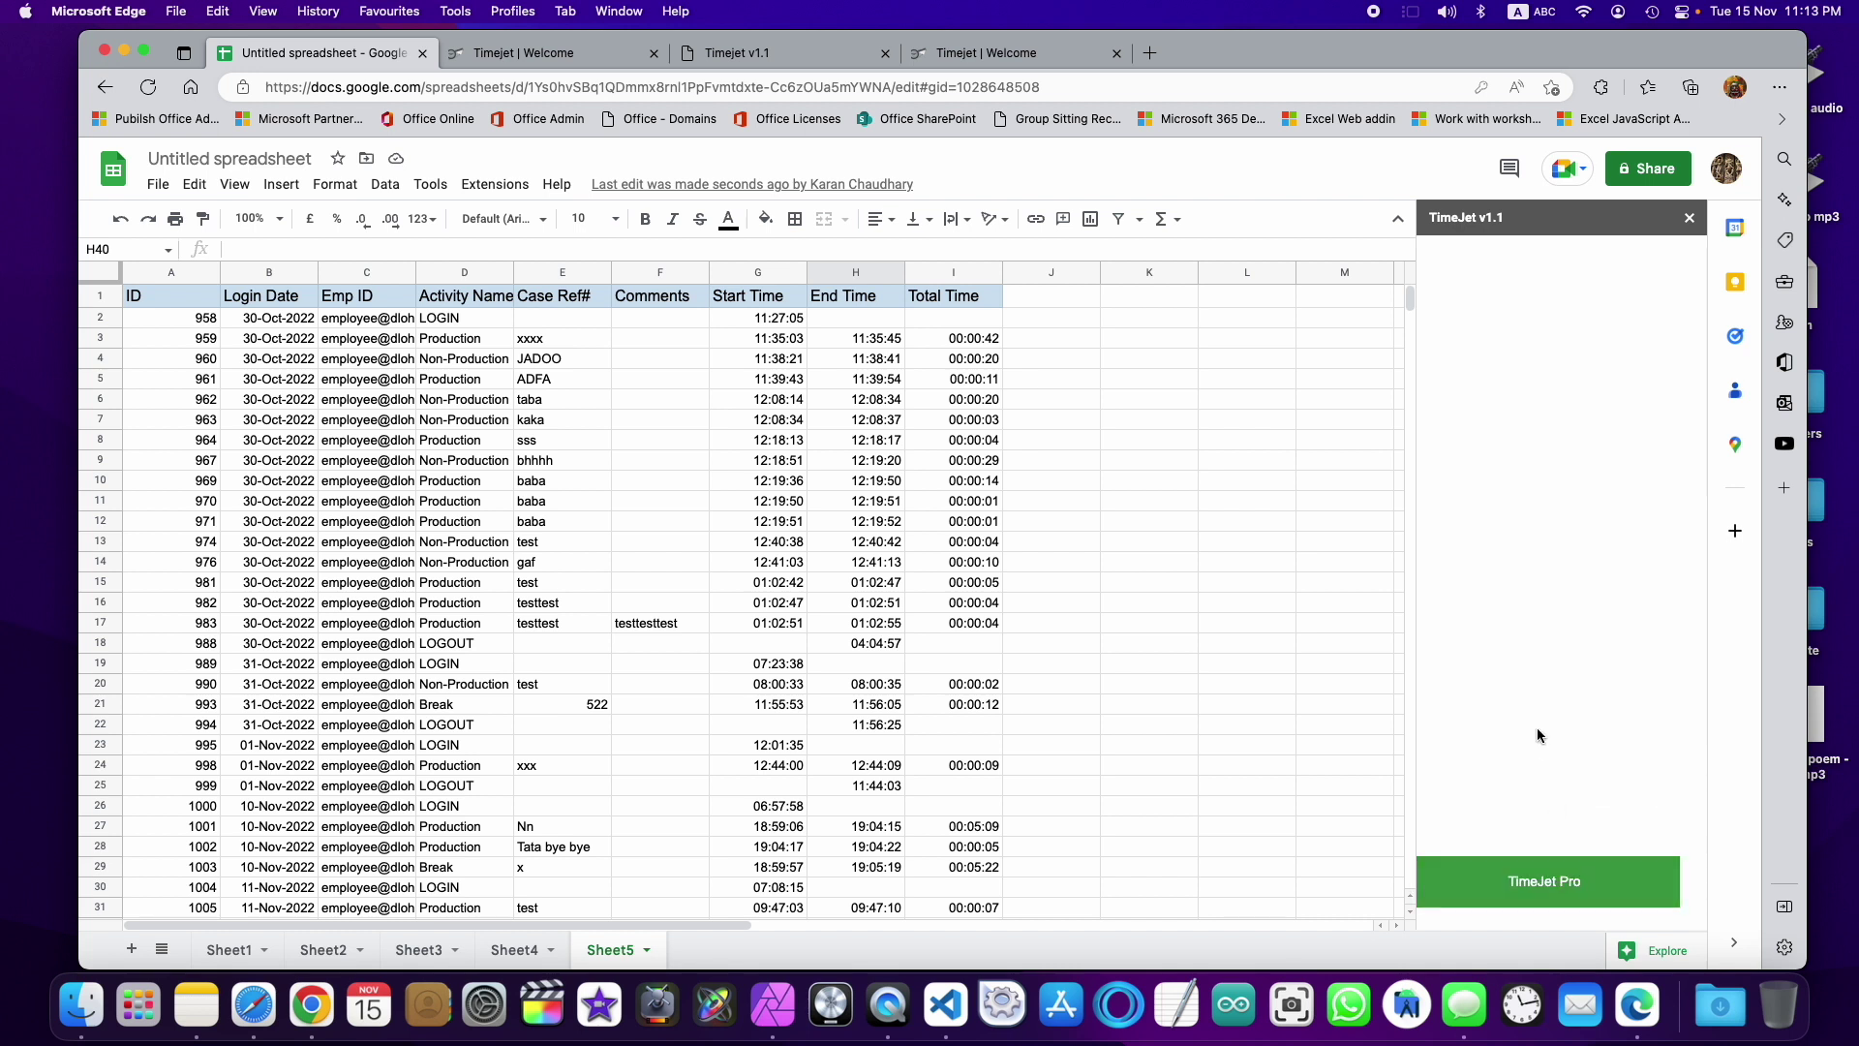
pyautogui.click(1556, 875)
pyautogui.click(1573, 748)
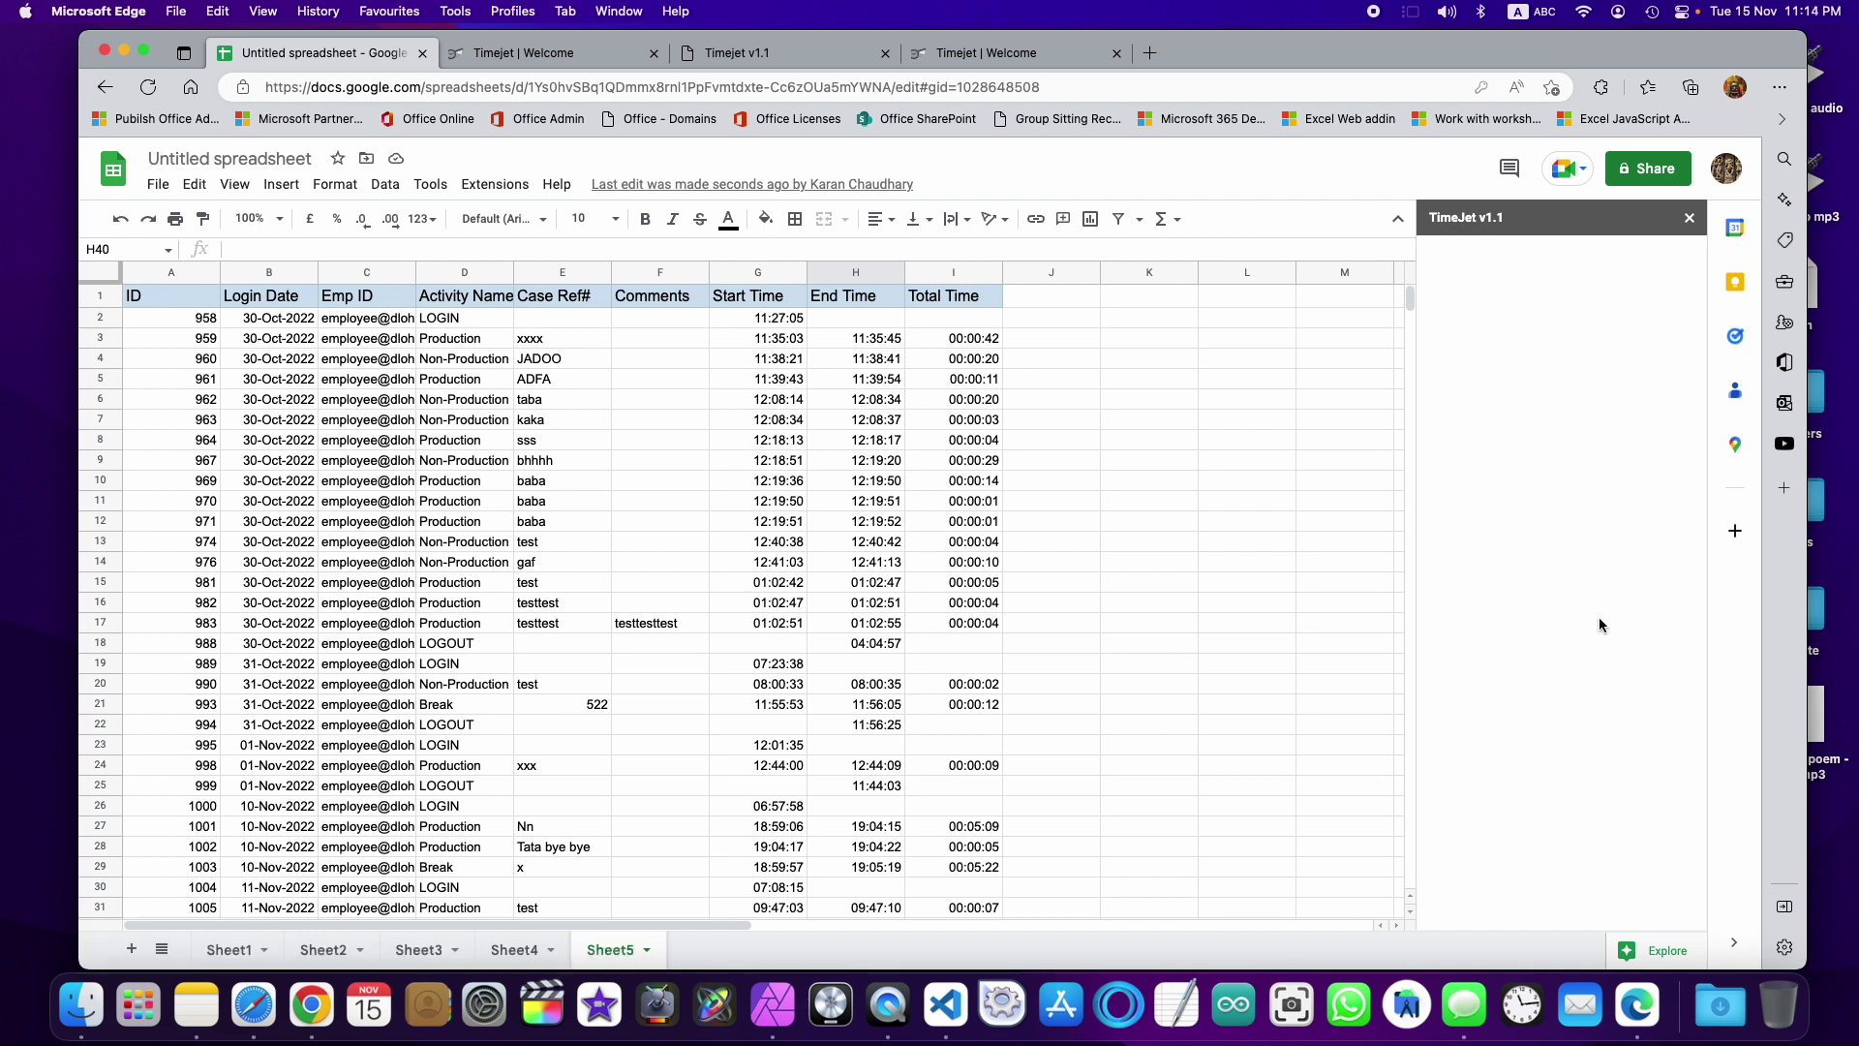
pyautogui.click(1598, 876)
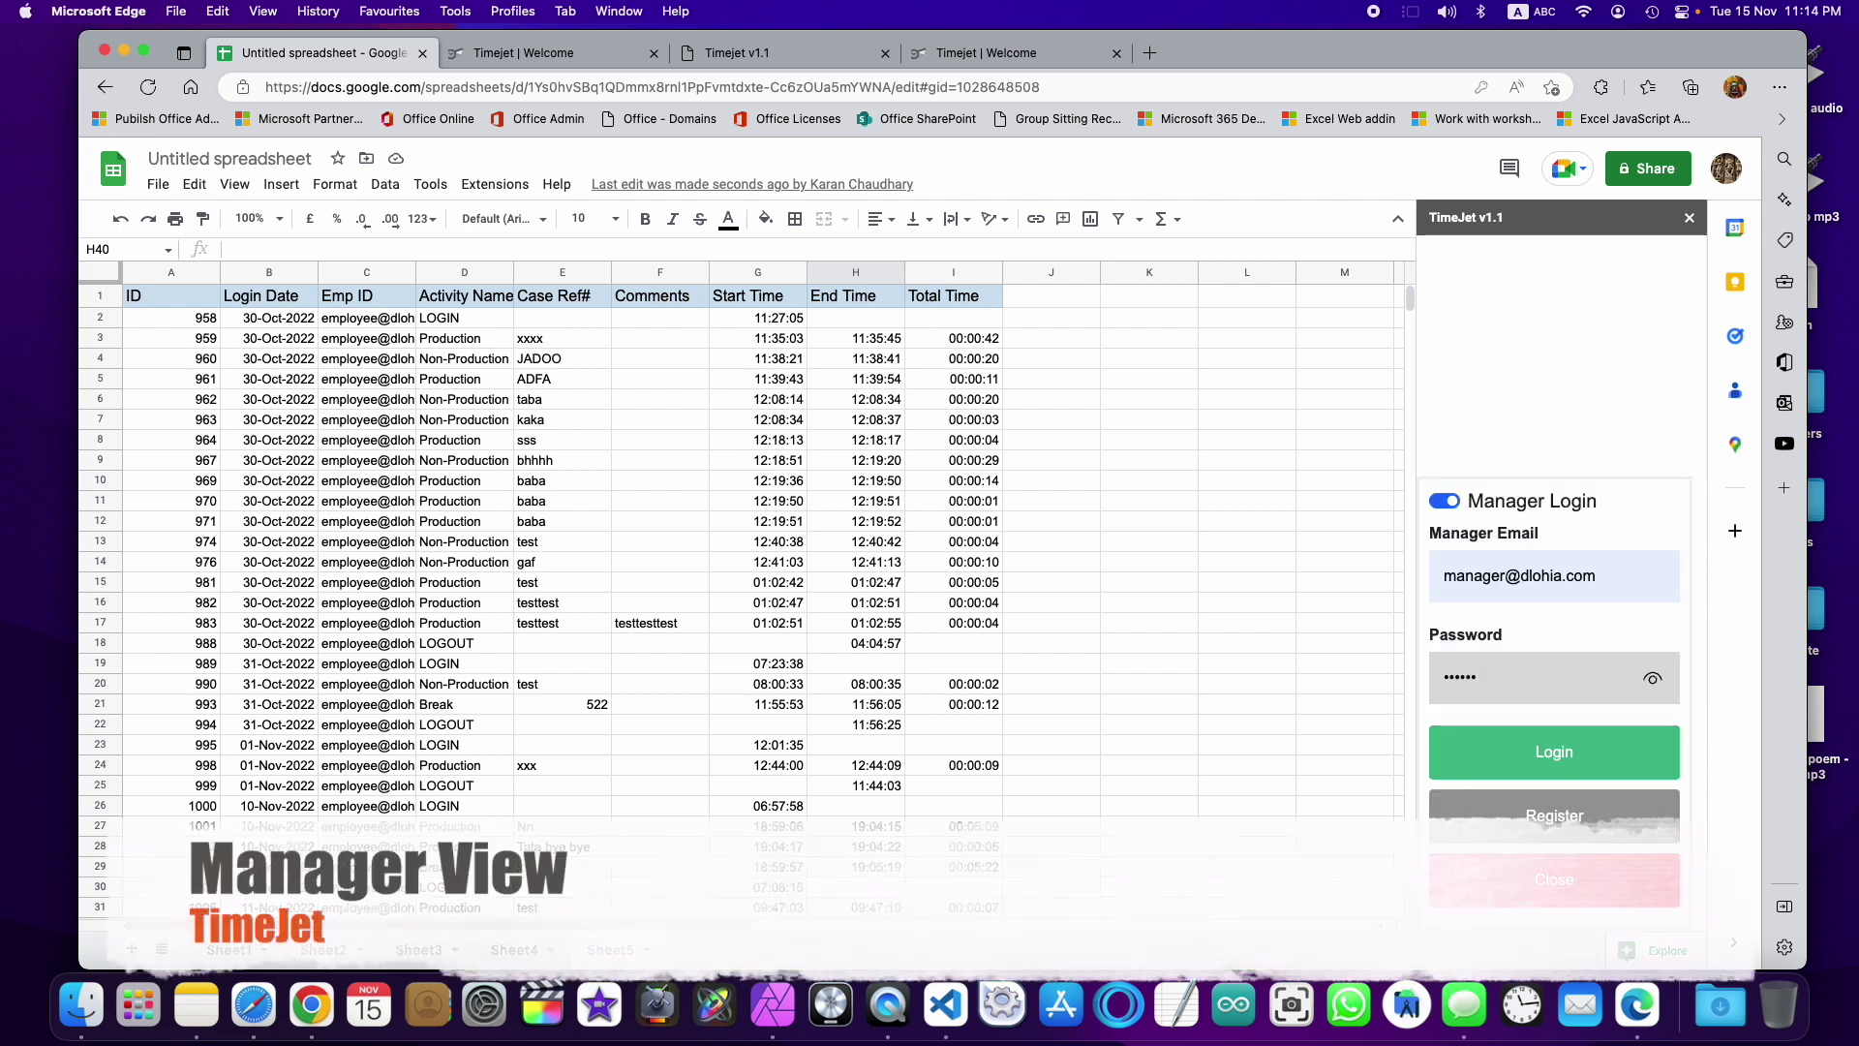
pyautogui.click(1579, 755)
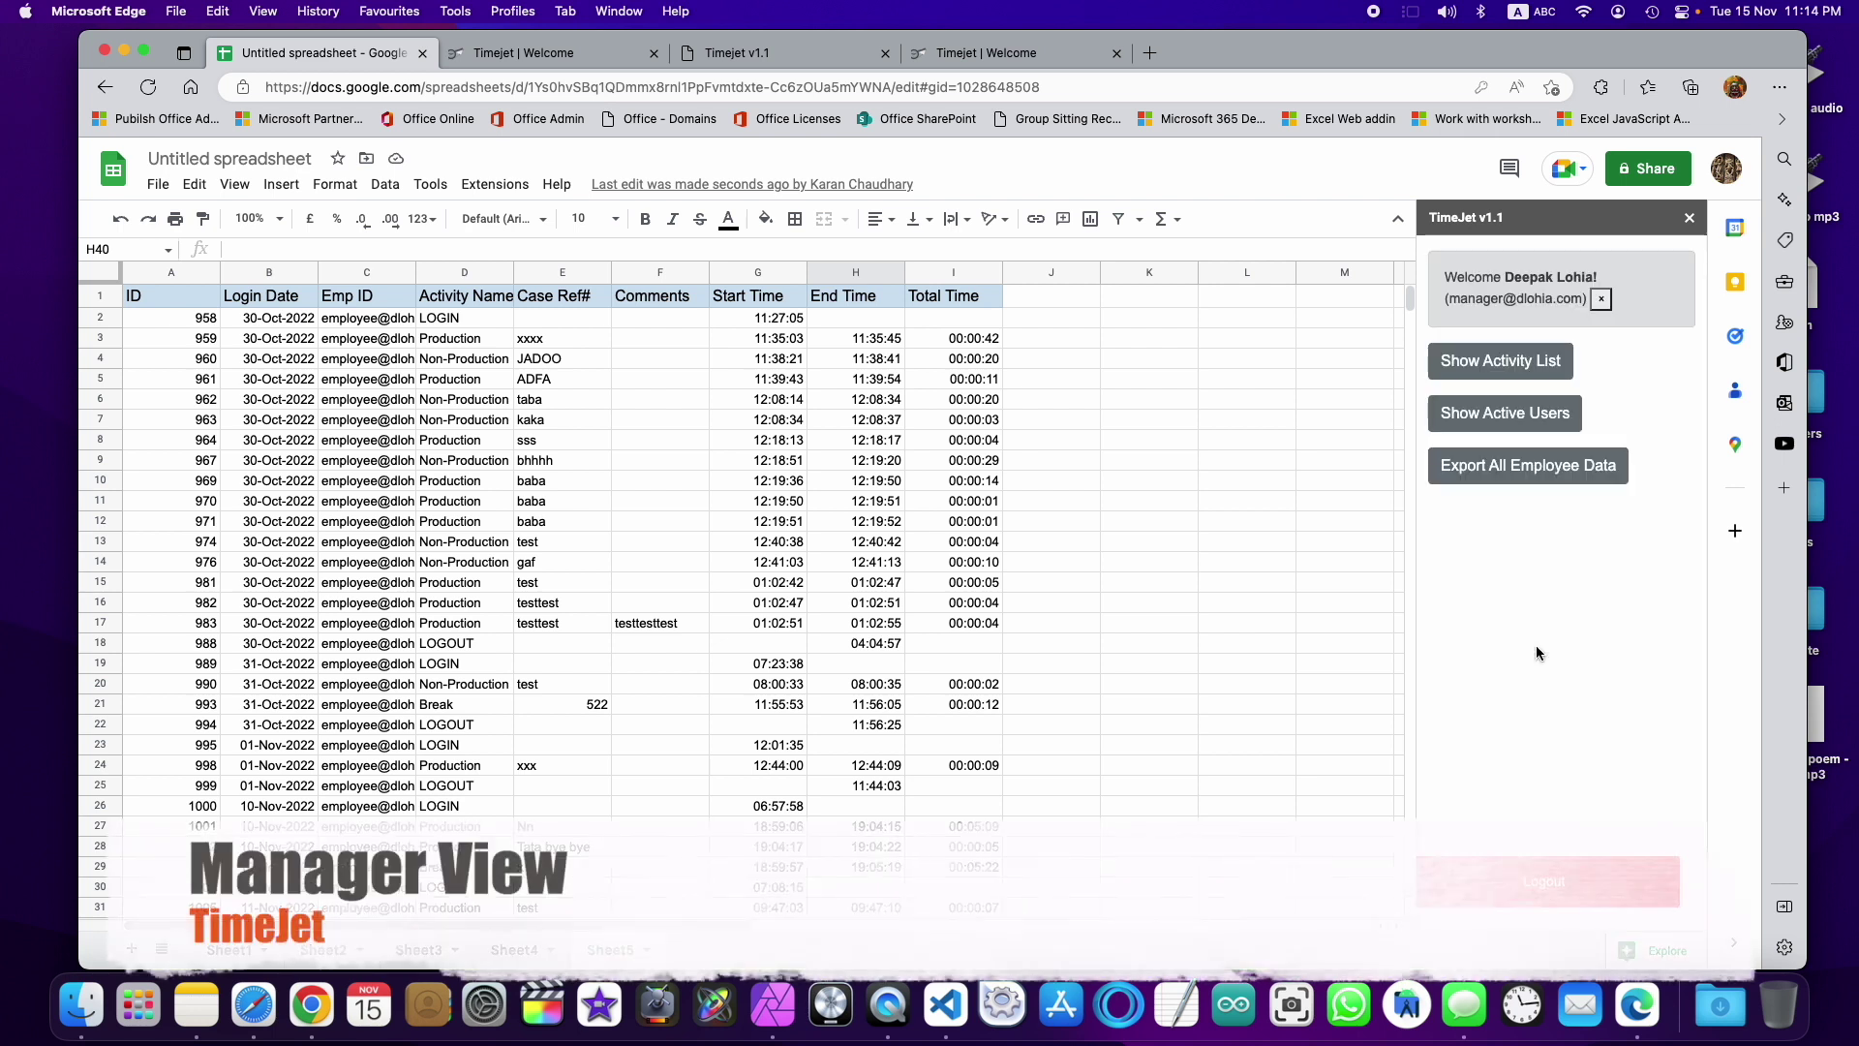
# Step: Export every employee's time records into Sheet5, confirming the overwrite, and scroll through the results
pyautogui.click(1496, 362)
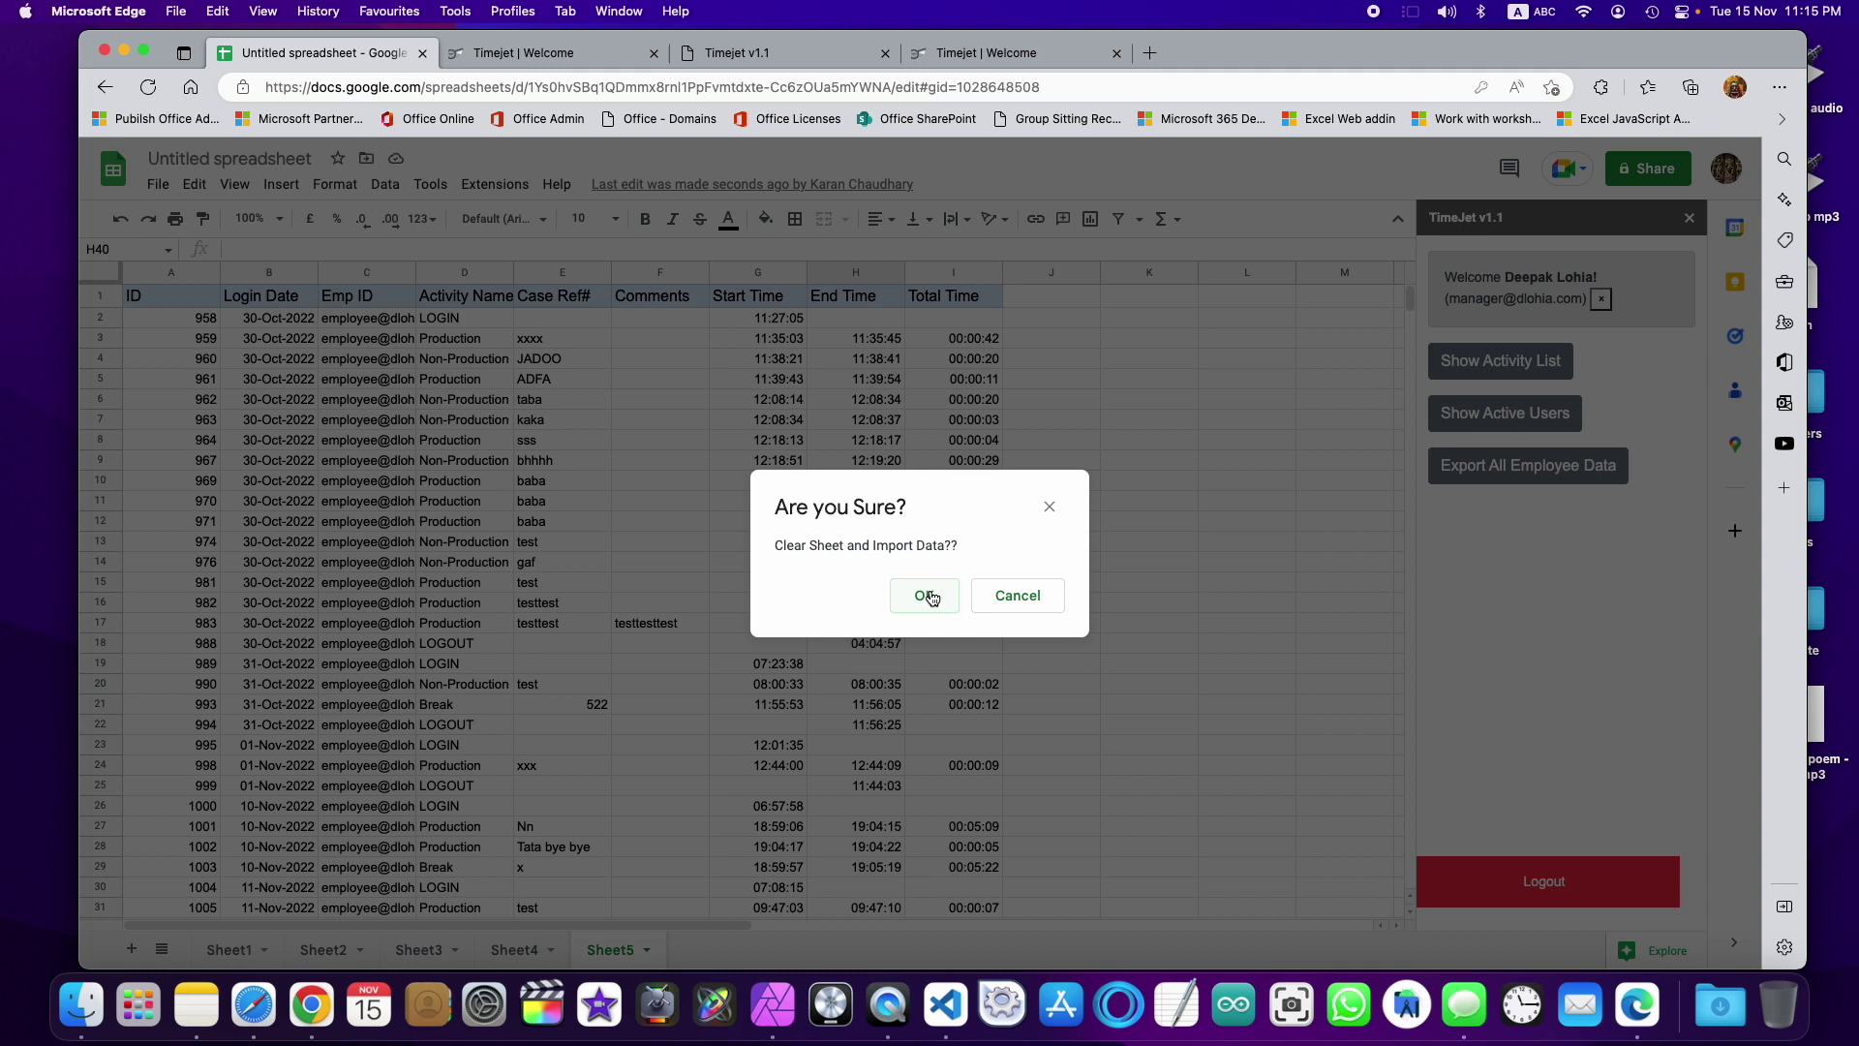
pyautogui.click(930, 597)
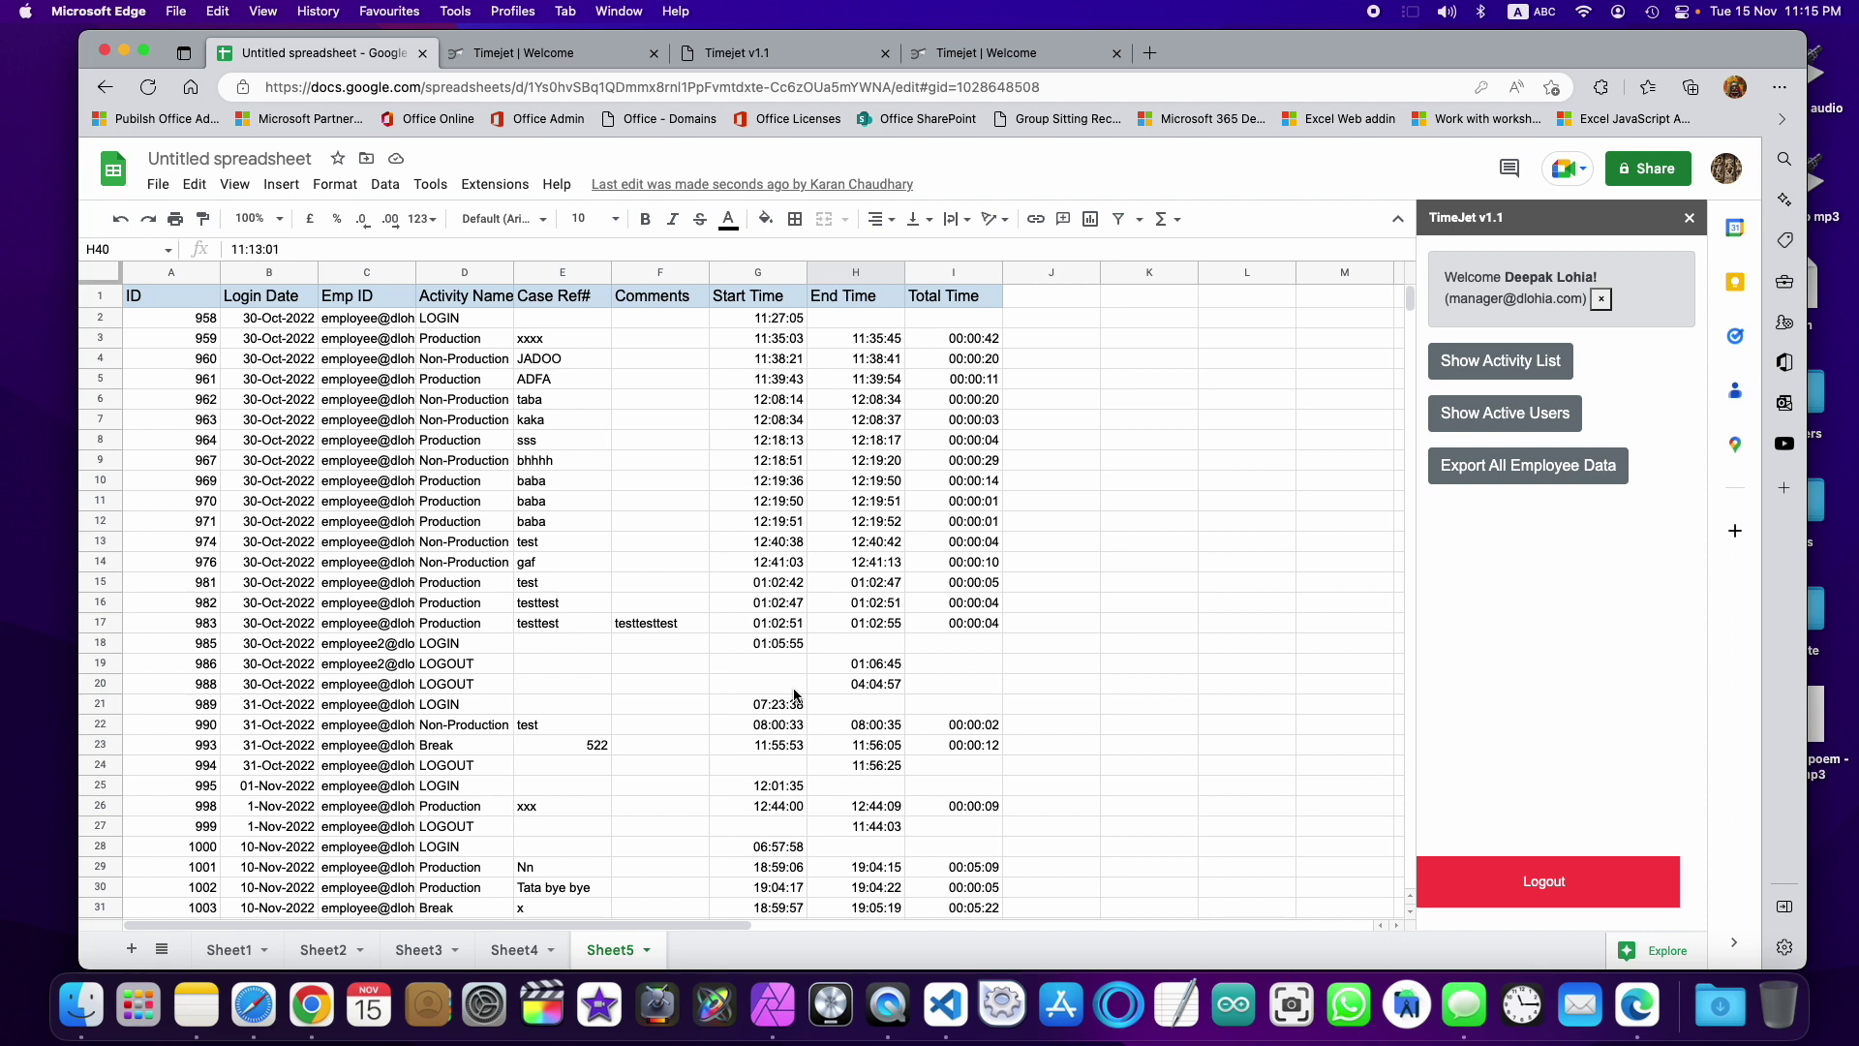
pyautogui.scroll(-7, 794, 696)
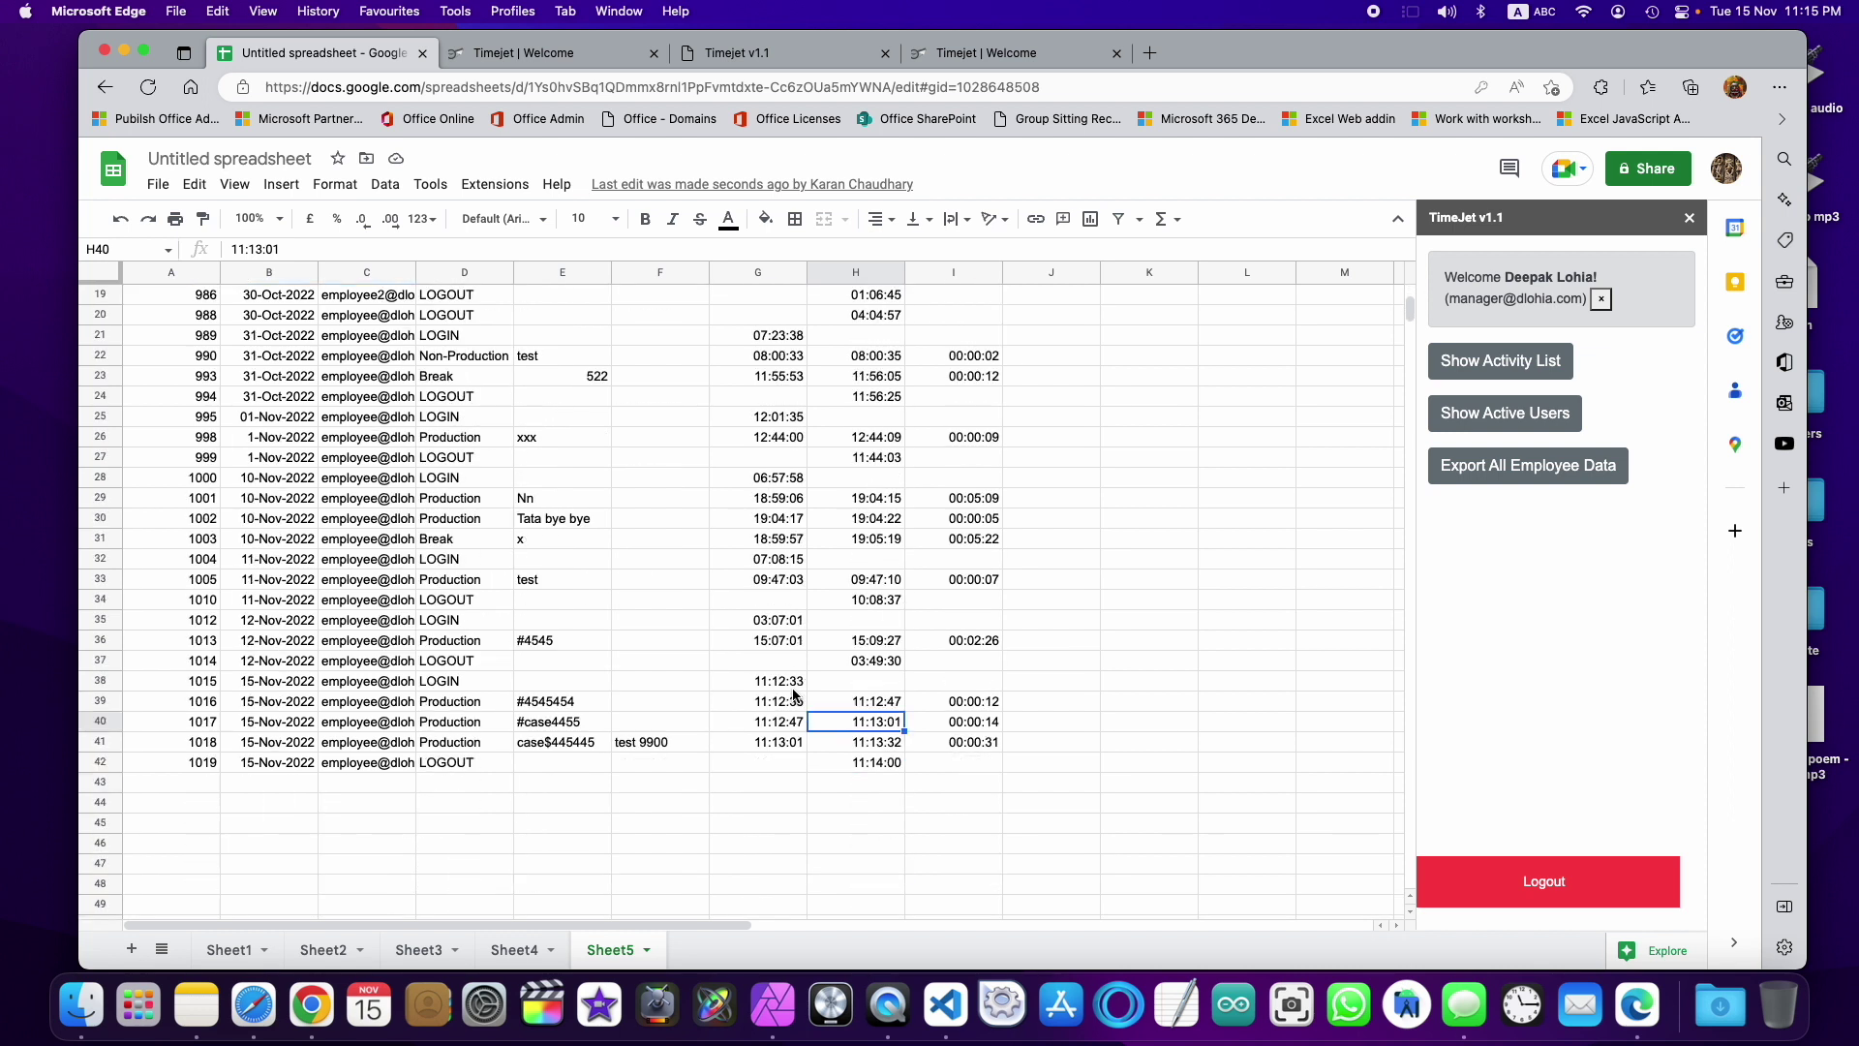
pyautogui.scroll(7, 794, 695)
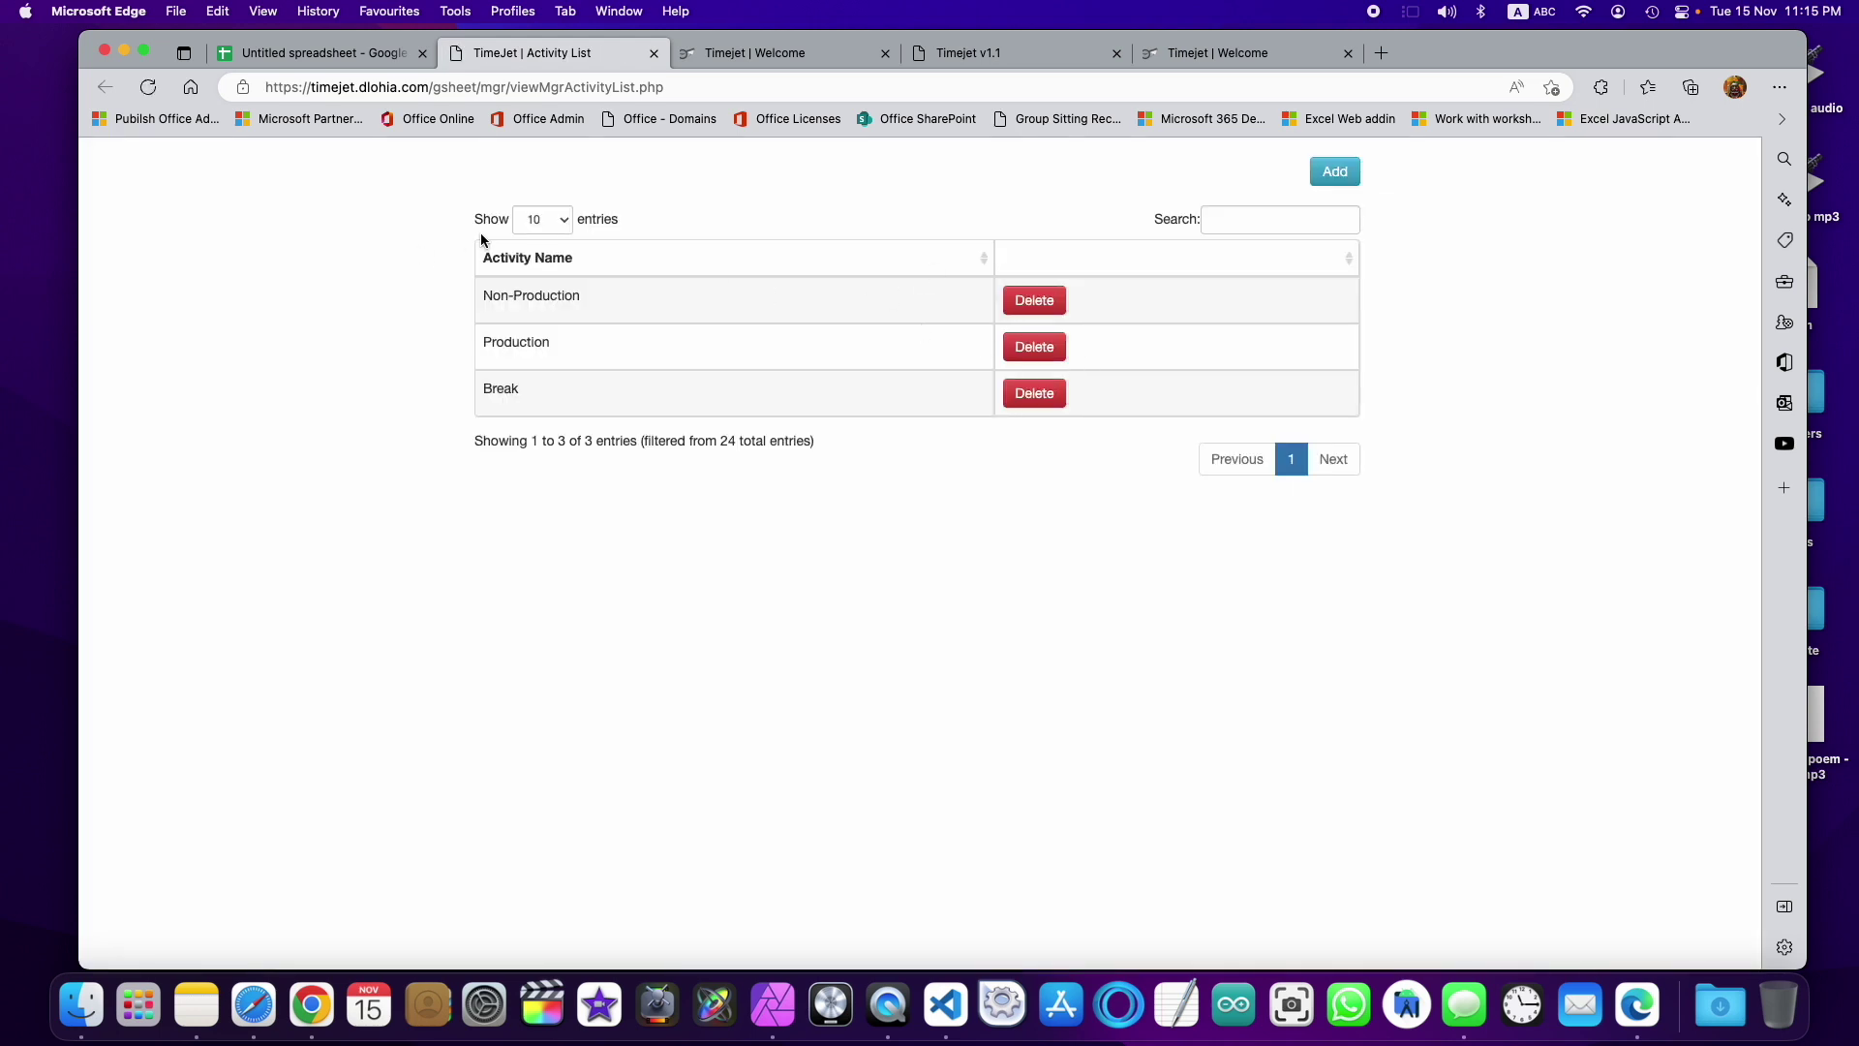
# Step: Start adding an activity on the Activity List page, then show active users and highlight both login rows
pyautogui.click(1334, 171)
pyautogui.click(616, 311)
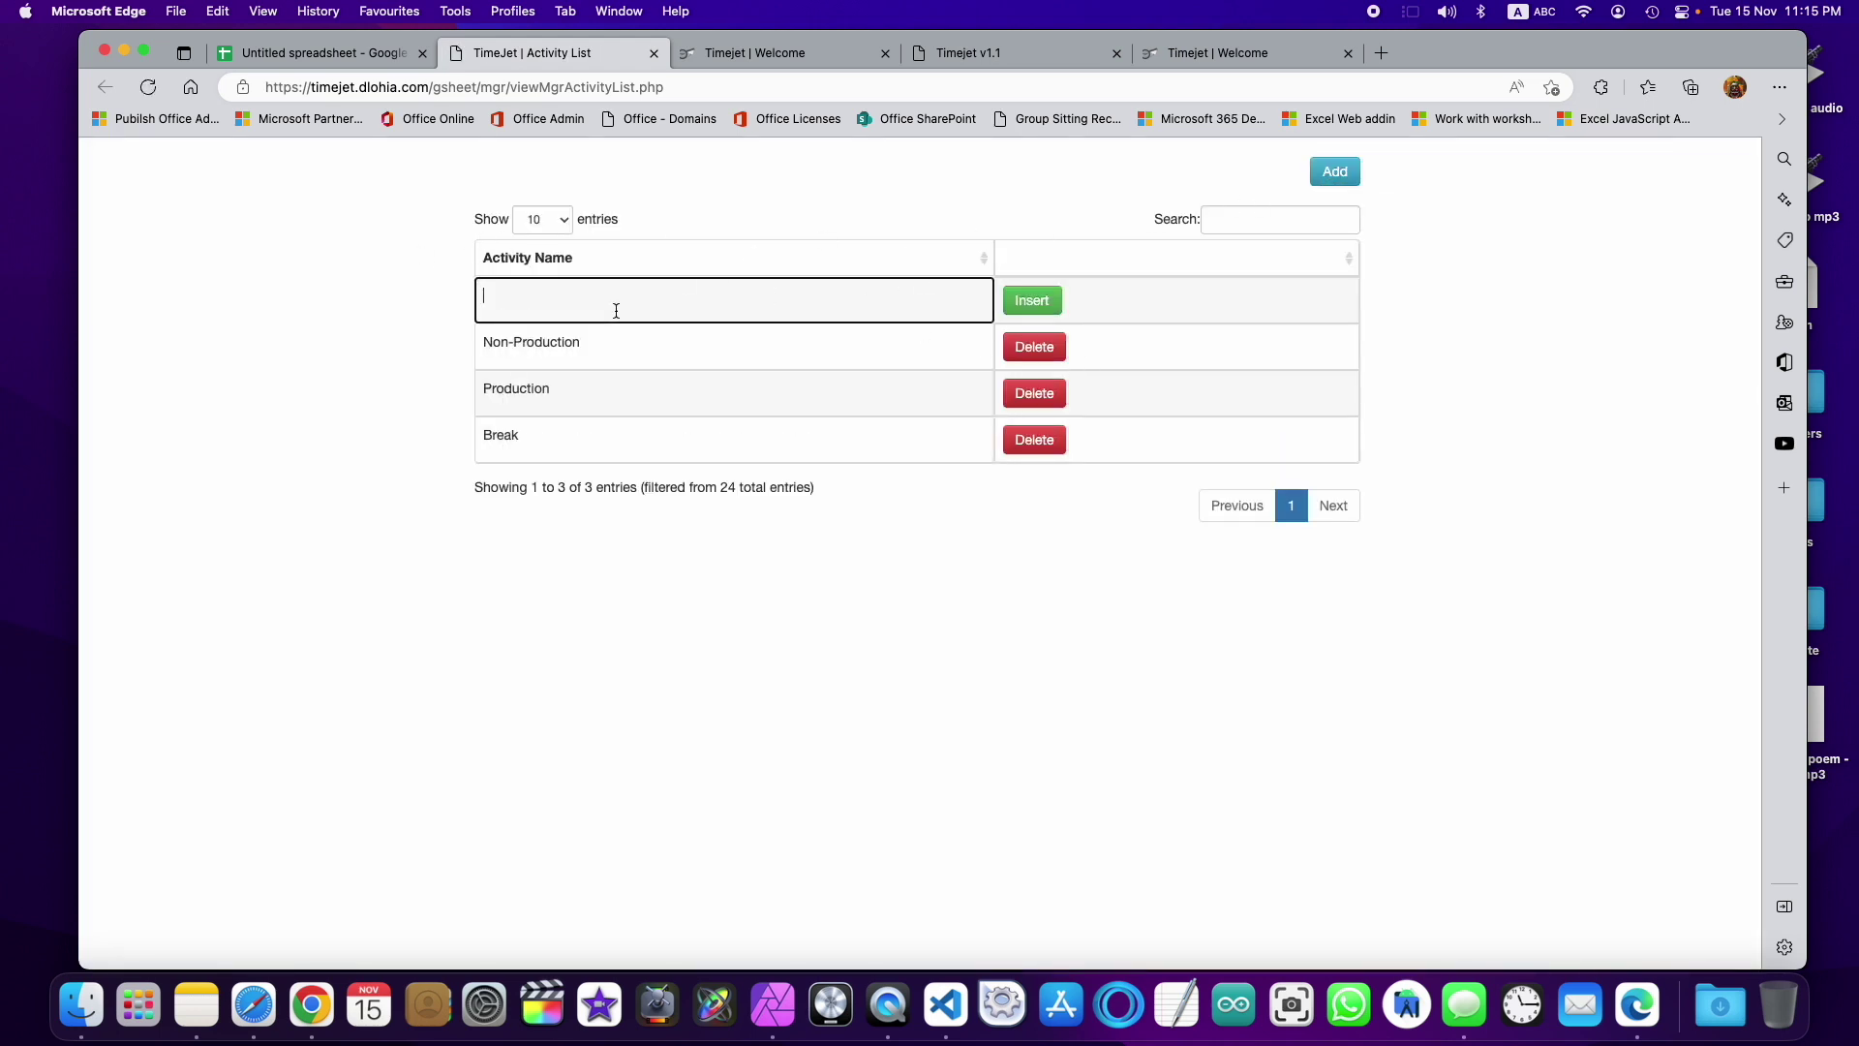
pyautogui.click(406, 56)
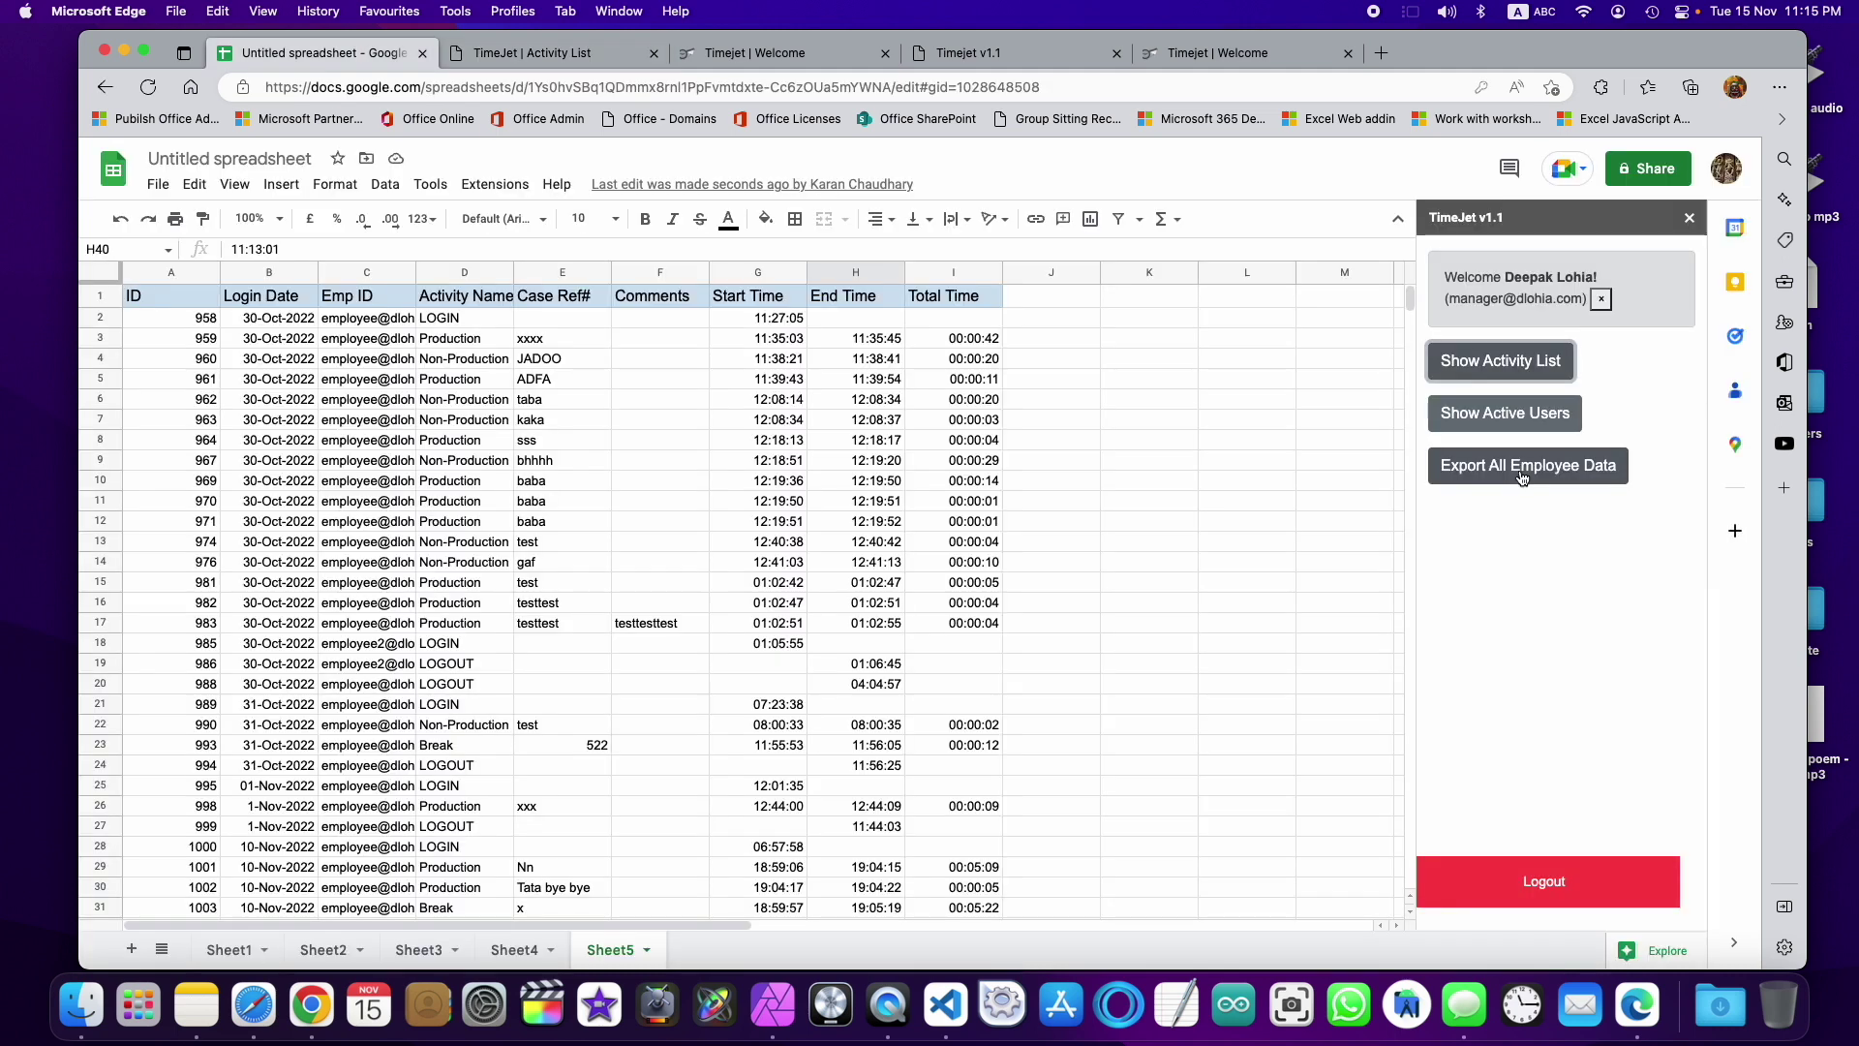
pyautogui.click(1494, 415)
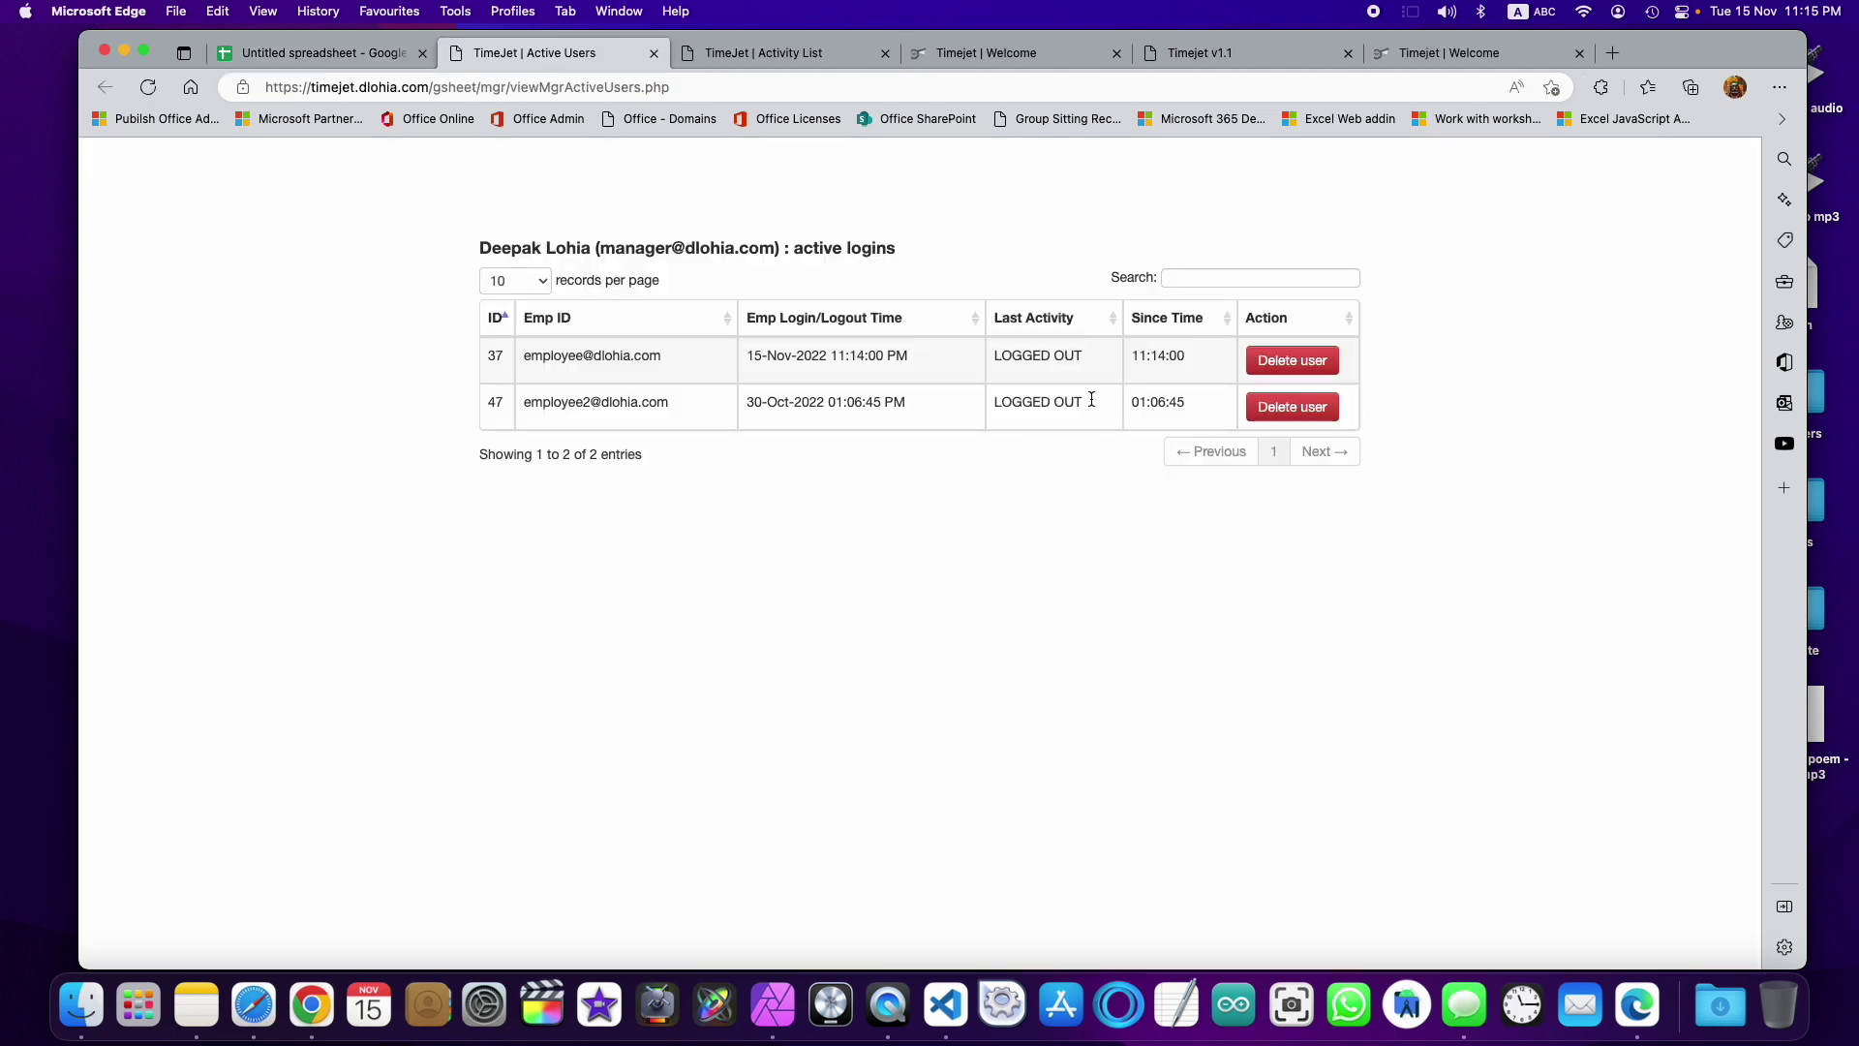
pyautogui.moveTo(1179, 404); pyautogui.dragTo(489, 348)
pyautogui.click(703, 607)
# Step: Sign in on the TimeJet website as the employee, dismissing Chrome's password prompts
pyautogui.click(635, 166)
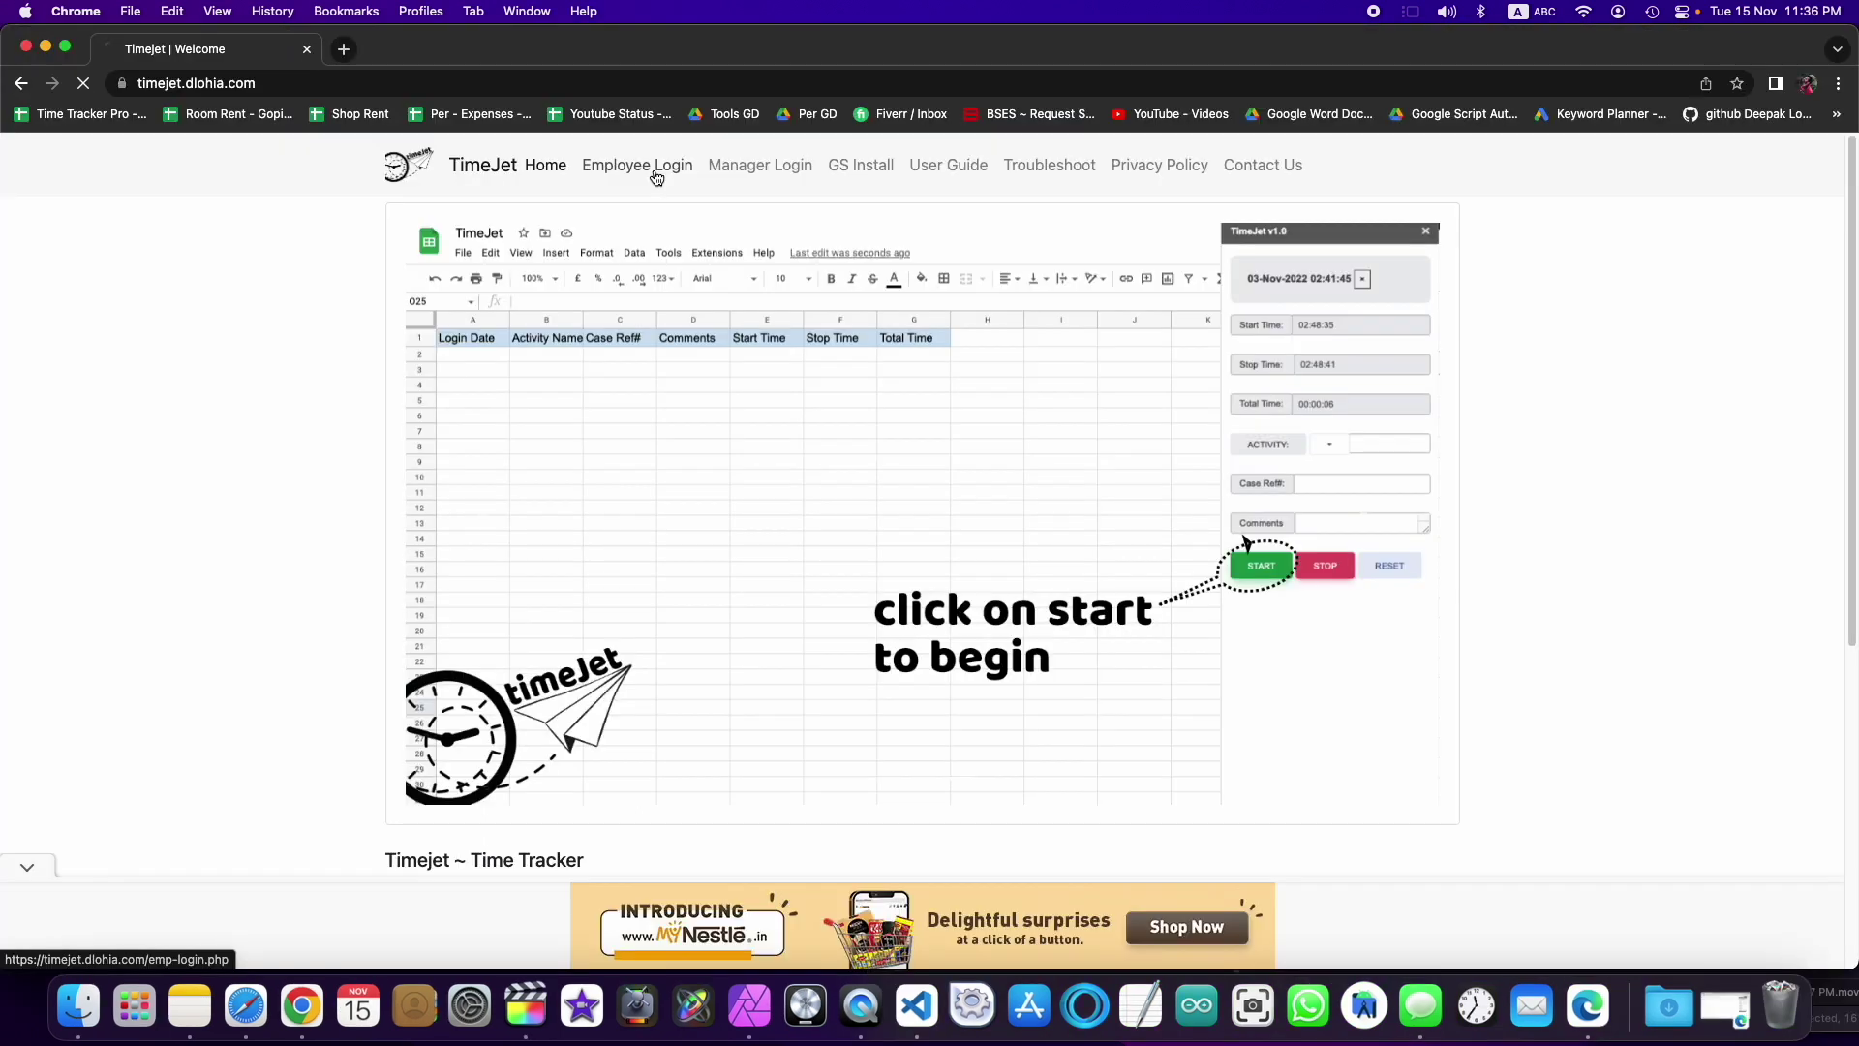
pyautogui.click(537, 306)
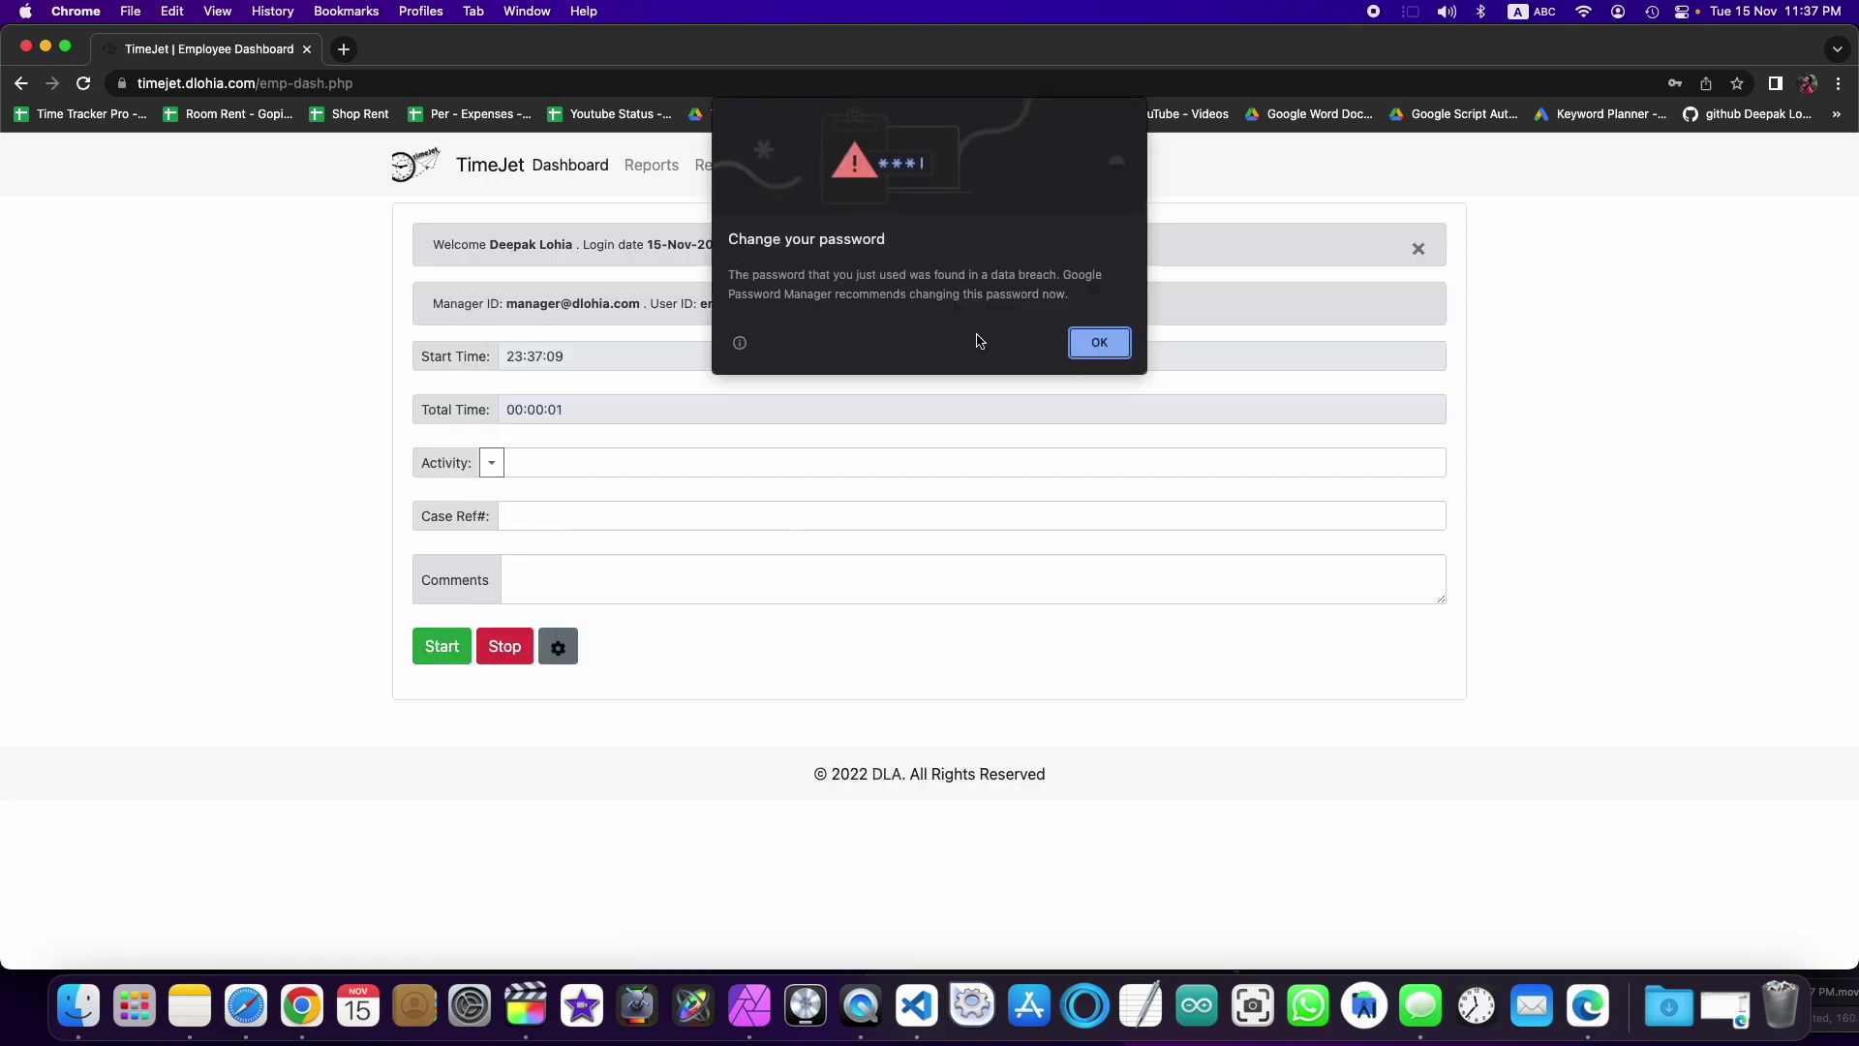
pyautogui.click(1099, 344)
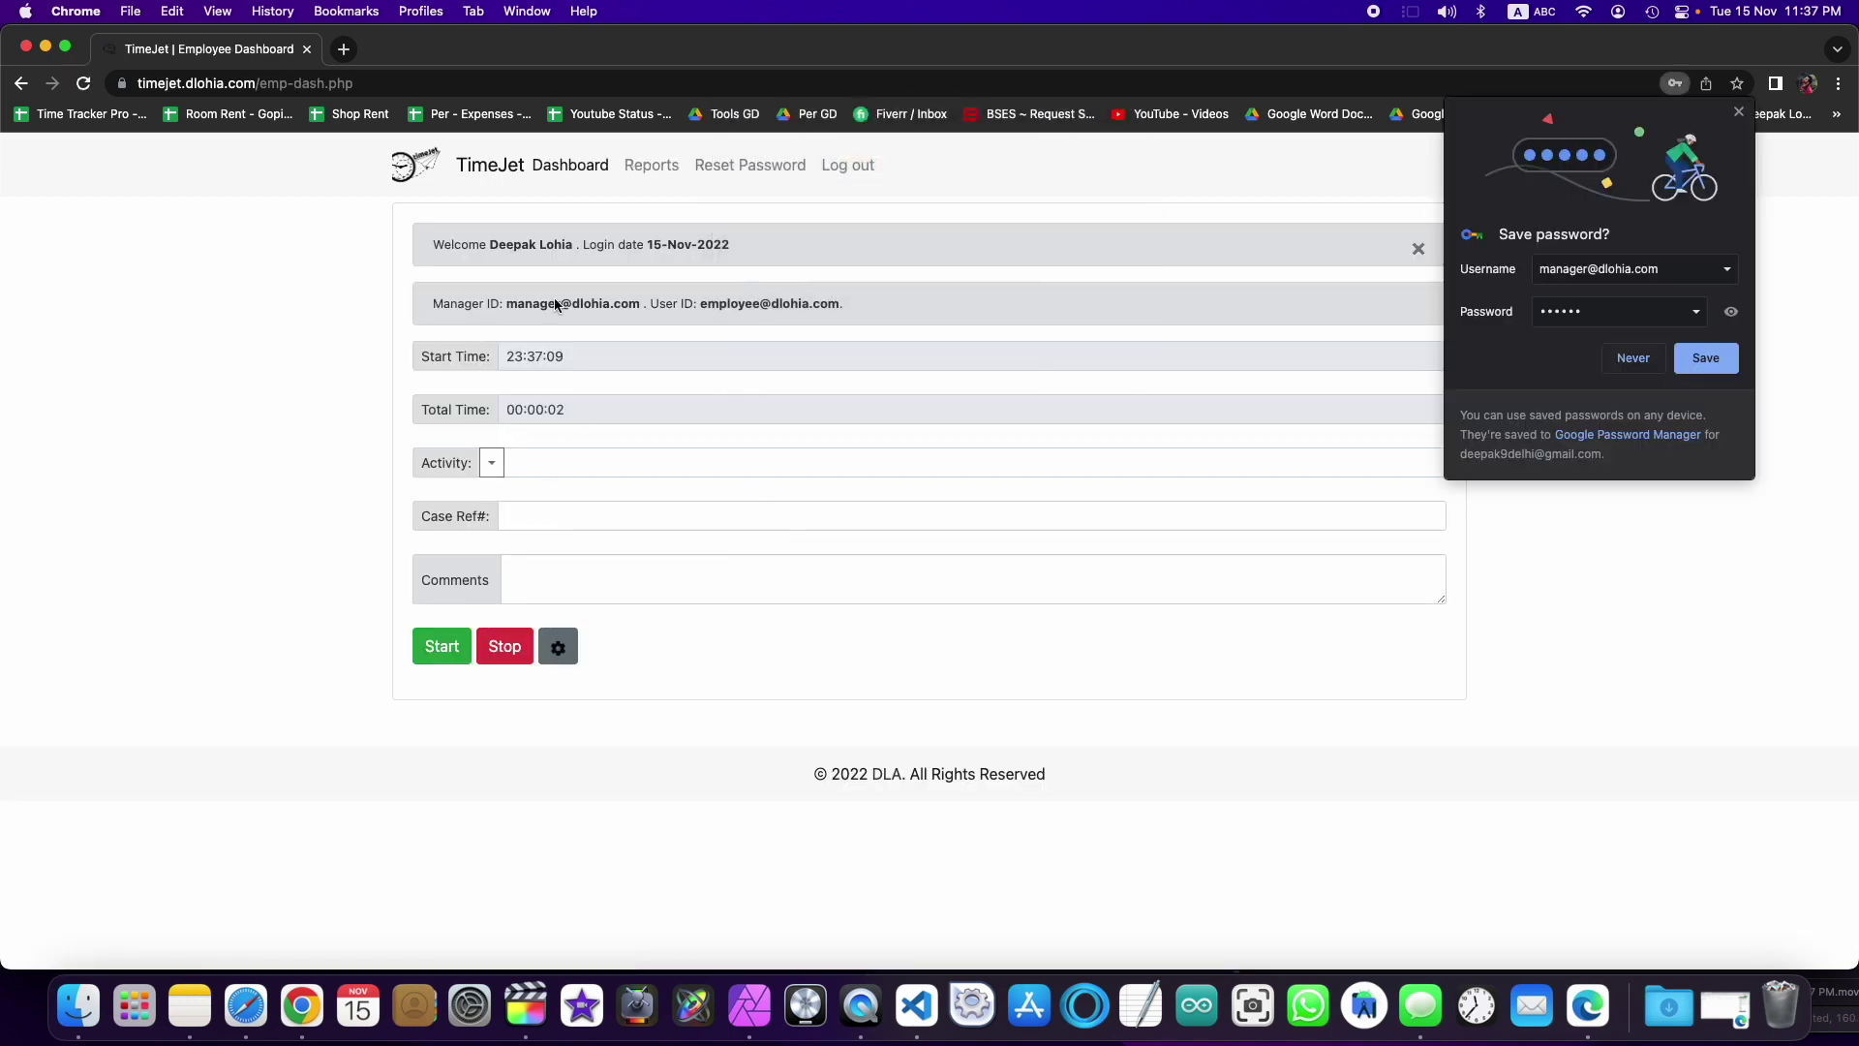
pyautogui.click(1611, 360)
# Step: Check the Activity choices, review the employee's time reports, then log out
pyautogui.click(491, 463)
pyautogui.click(702, 288)
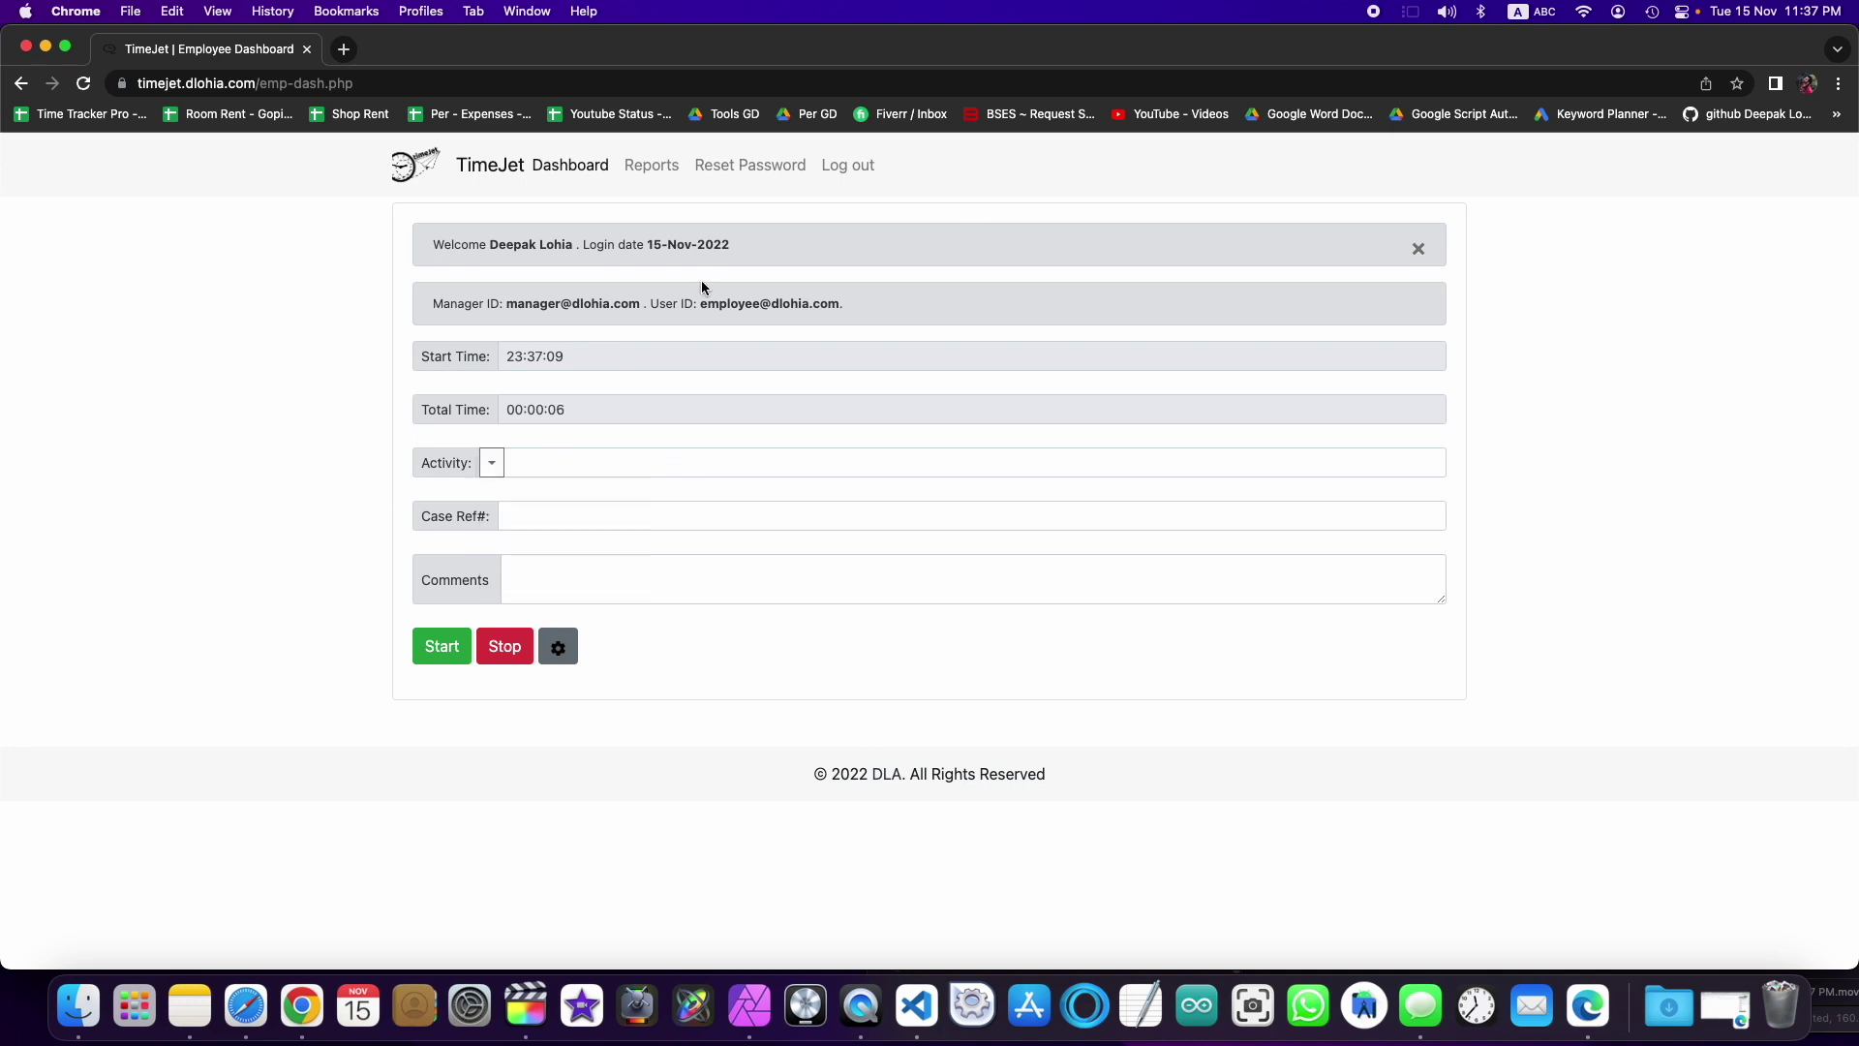
pyautogui.click(652, 165)
pyautogui.scroll(-15, 876, 660)
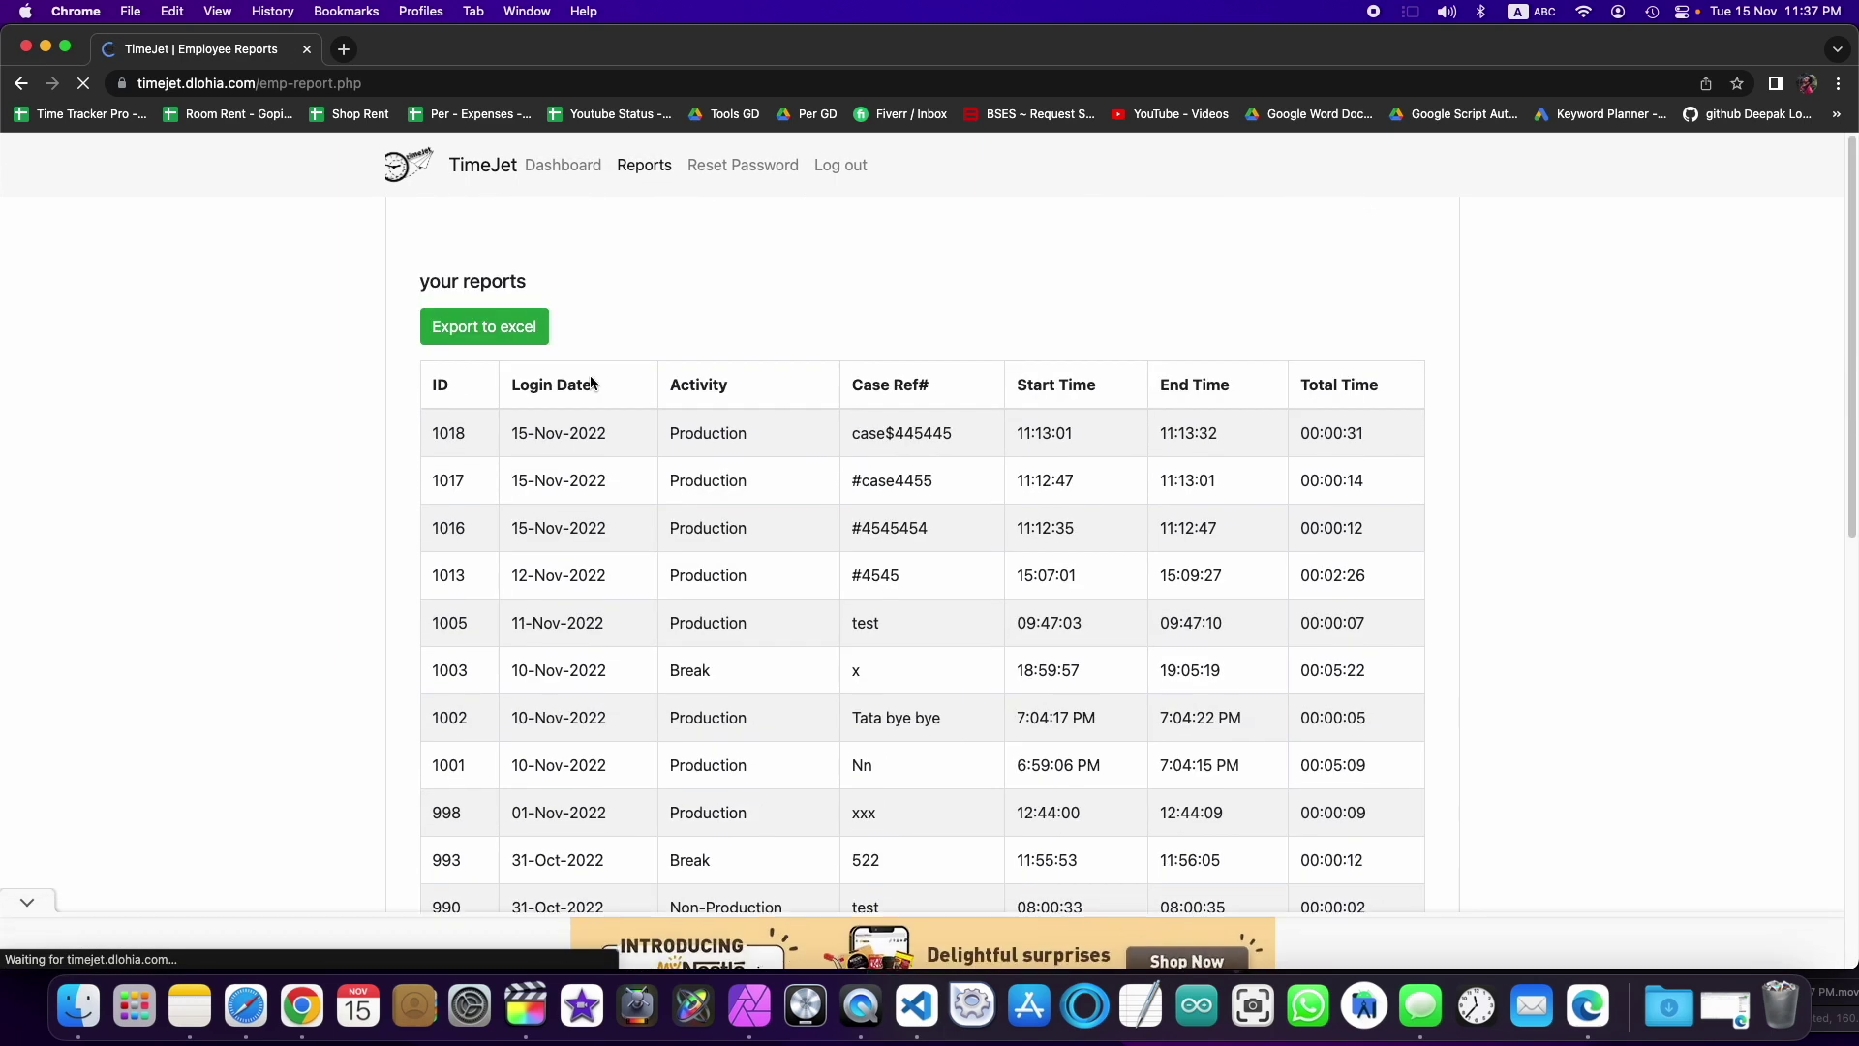
pyautogui.scroll(-1, 721, 554)
pyautogui.scroll(-2, 722, 554)
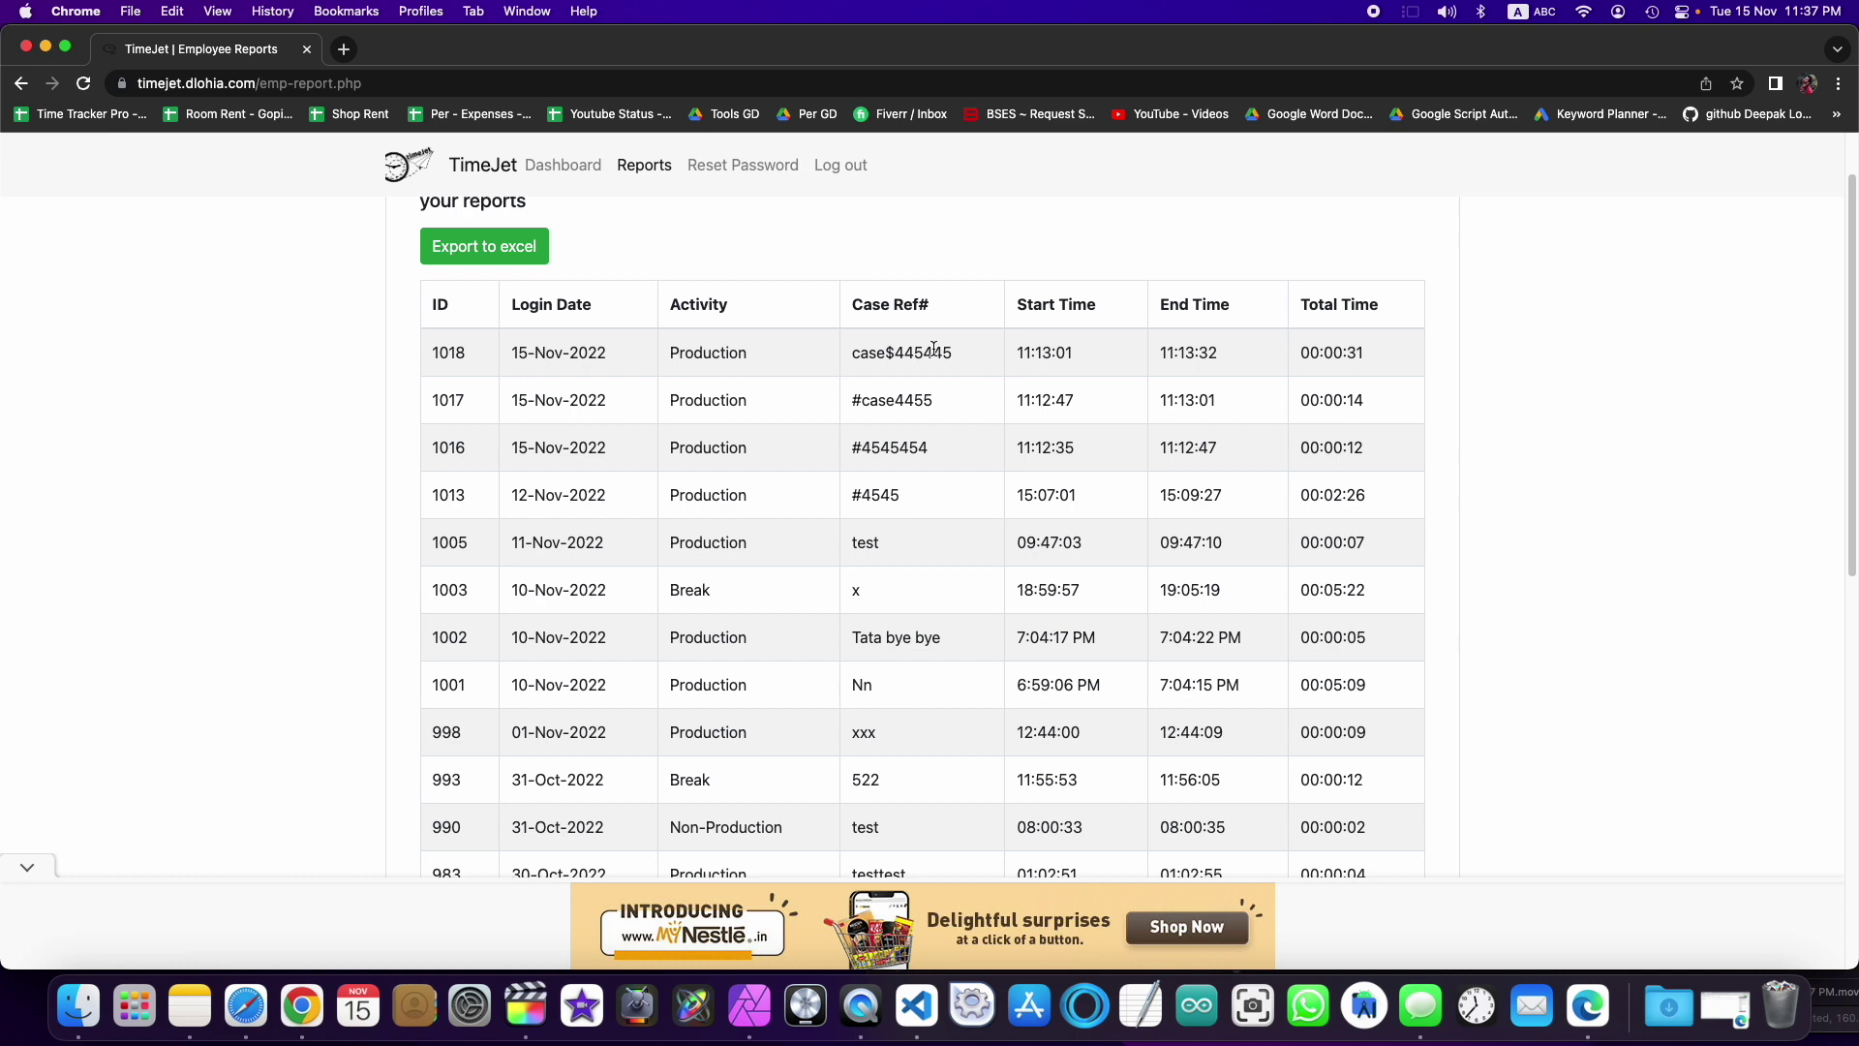
pyautogui.moveTo(669, 349); pyautogui.dragTo(935, 420)
pyautogui.scroll(-10, 930, 465)
pyautogui.scroll(-3, 925, 508)
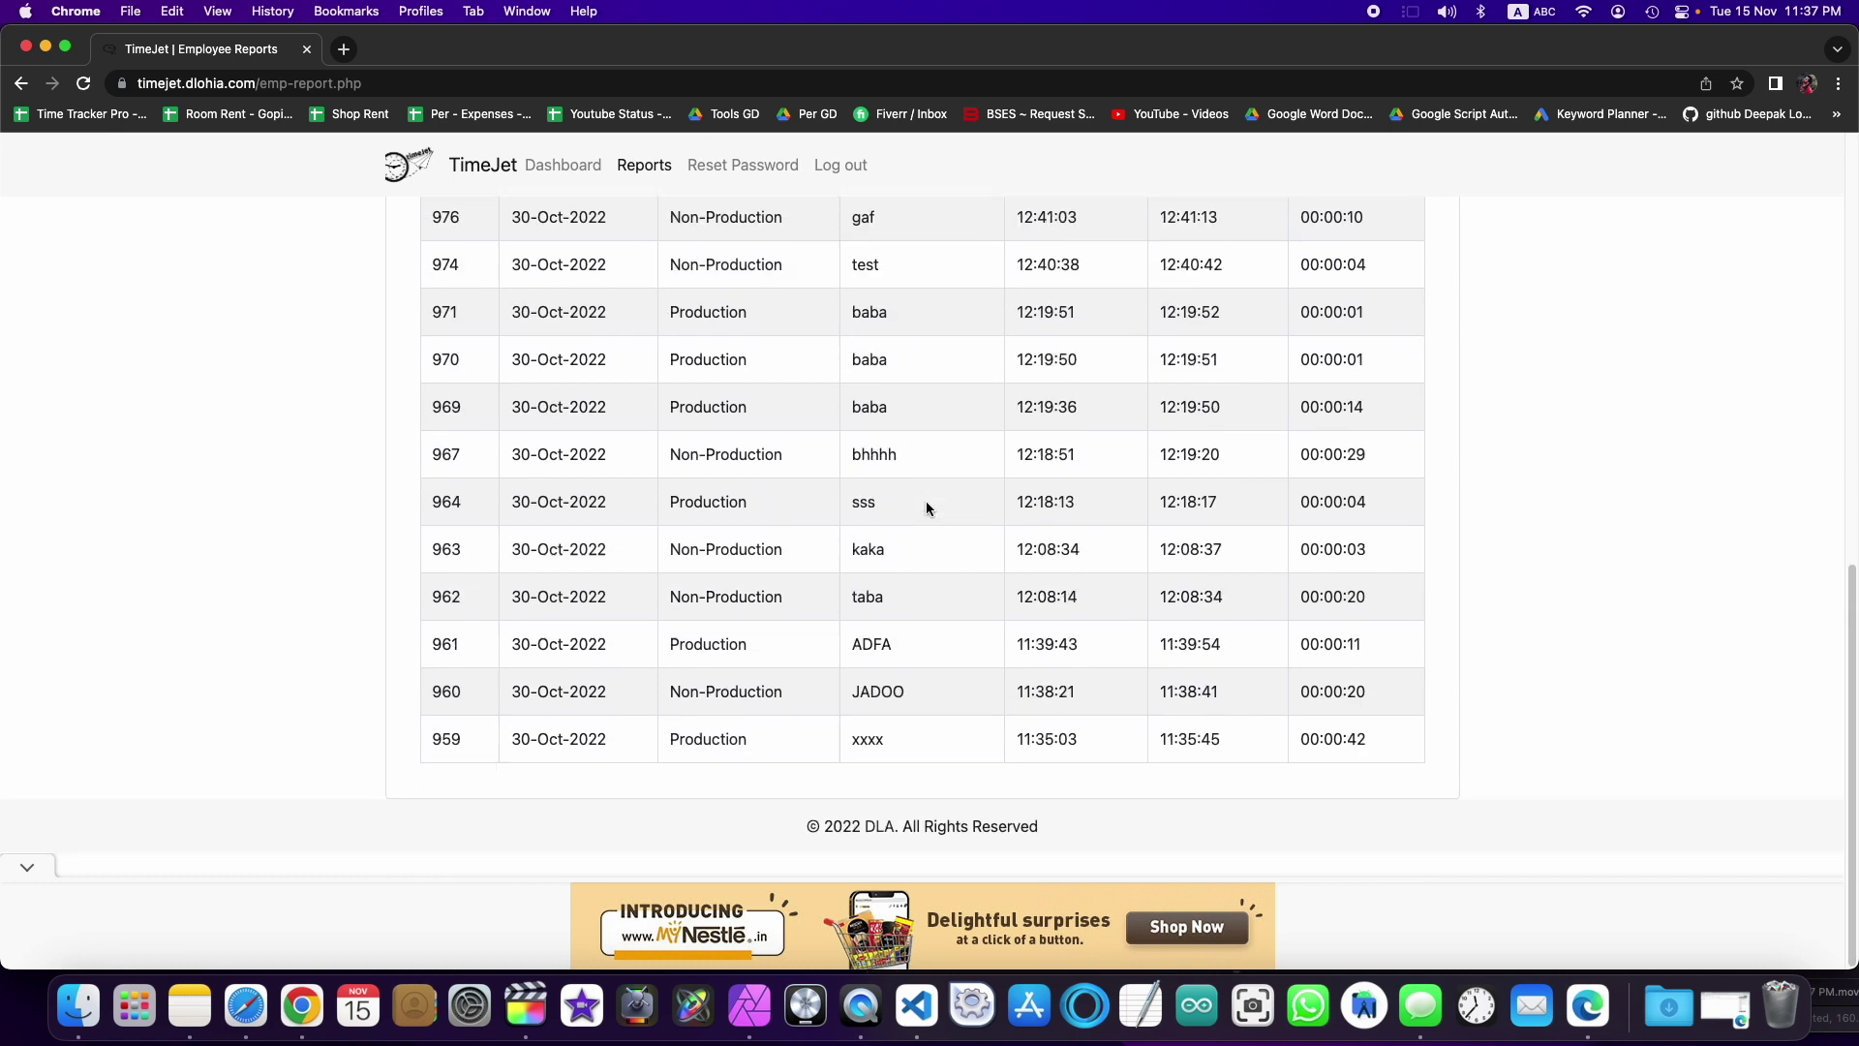
pyautogui.scroll(10, 926, 508)
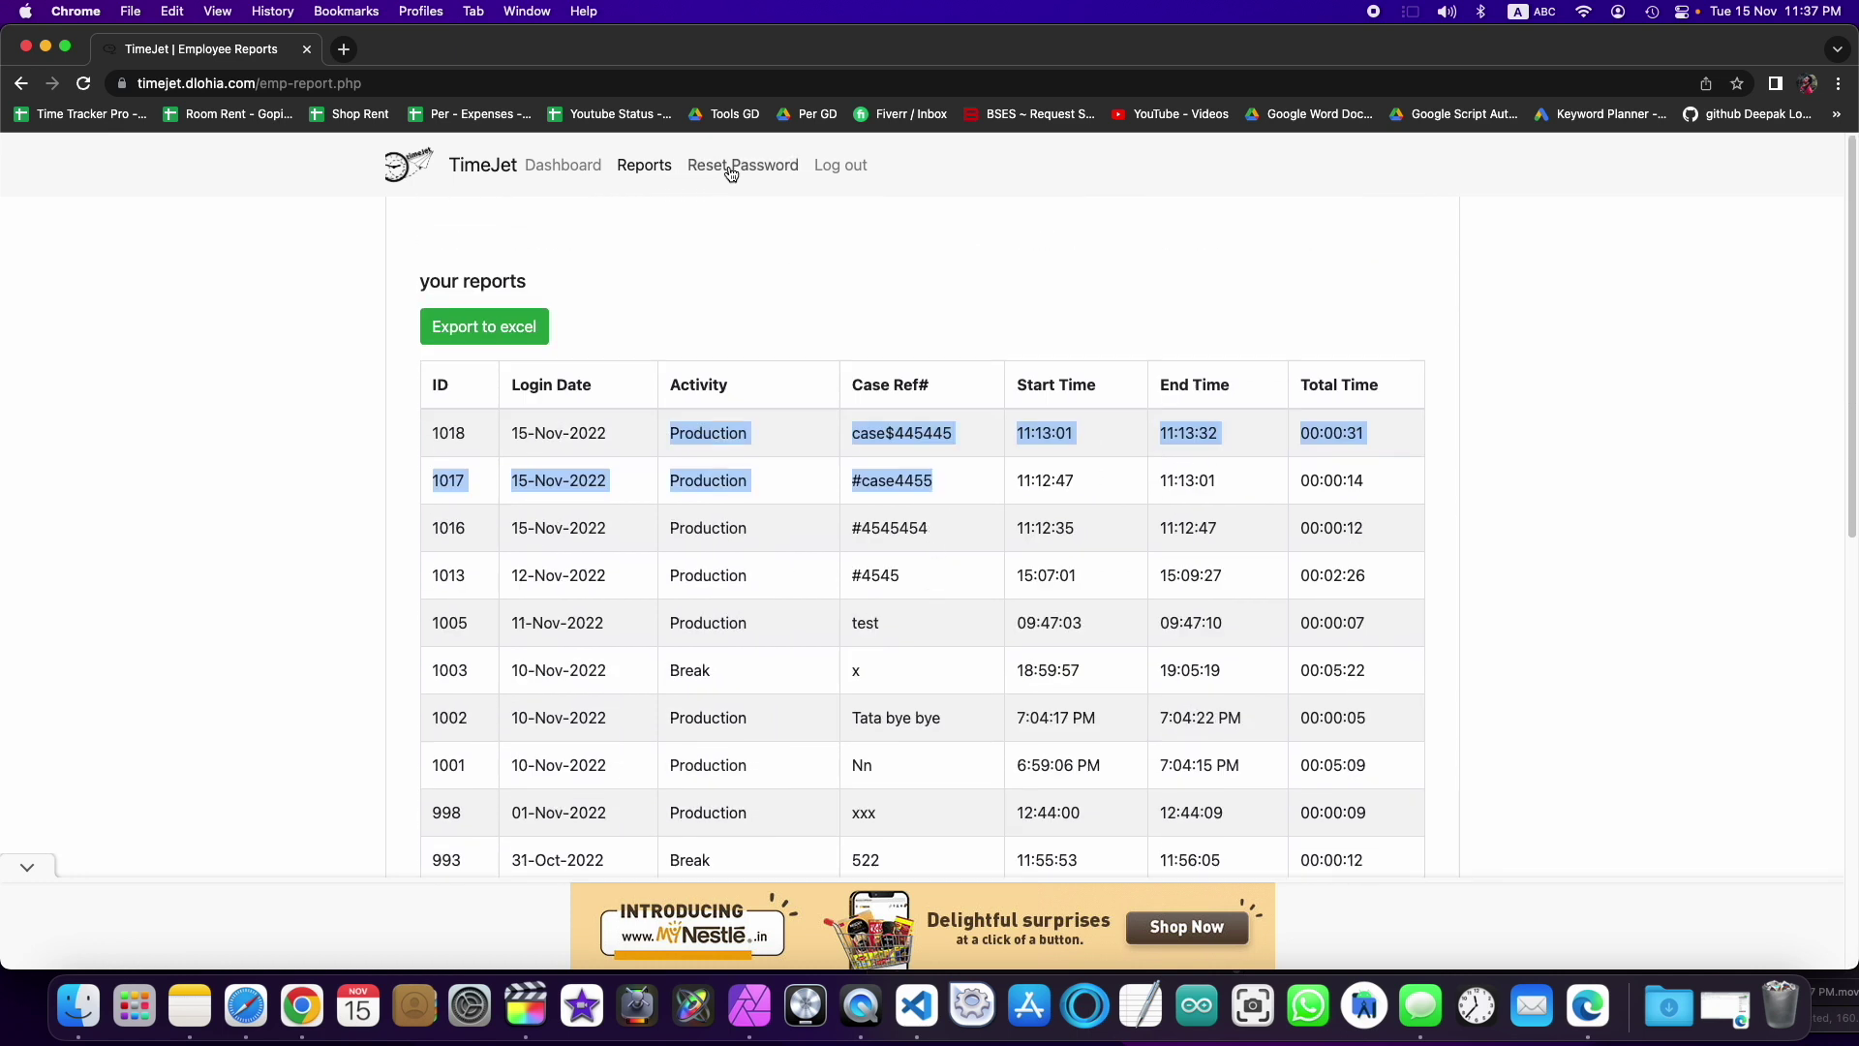
pyautogui.click(844, 171)
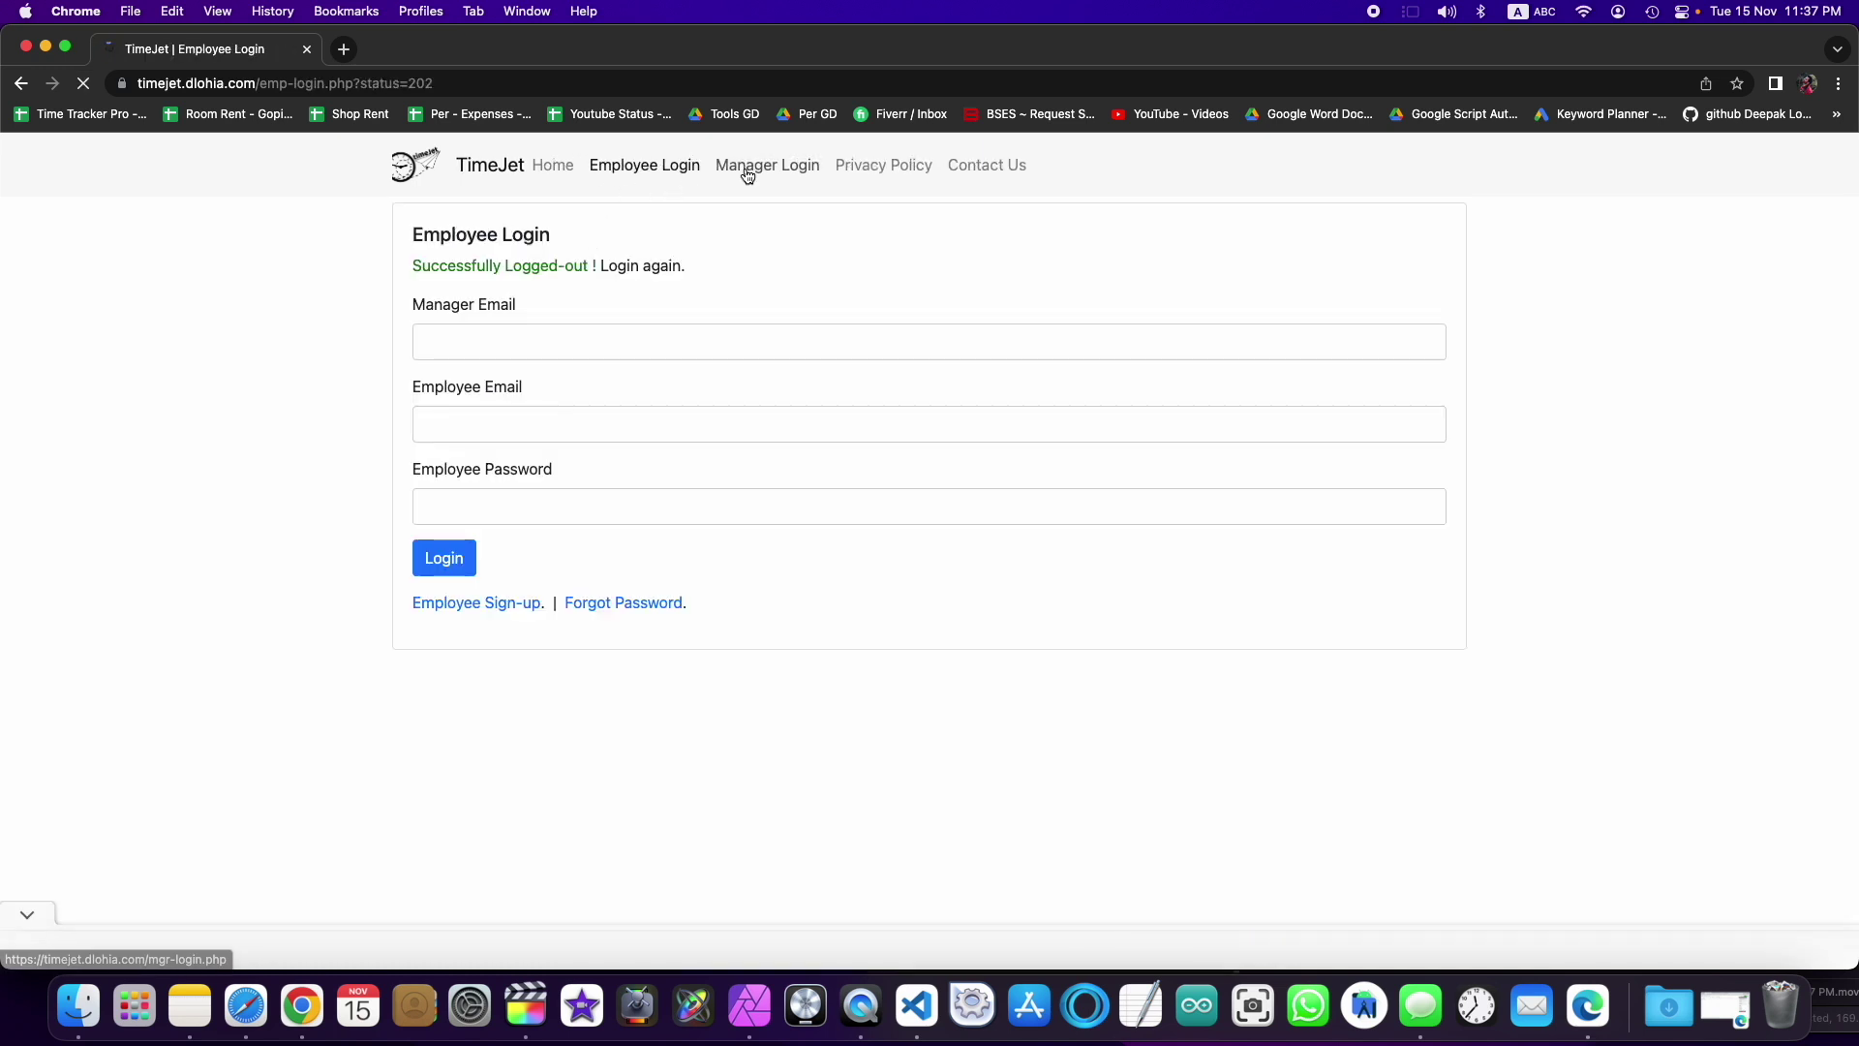
# Step: Sign in on the TimeJet website as the manager, dismissing Chrome's password prompts
pyautogui.click(748, 172)
pyautogui.click(524, 308)
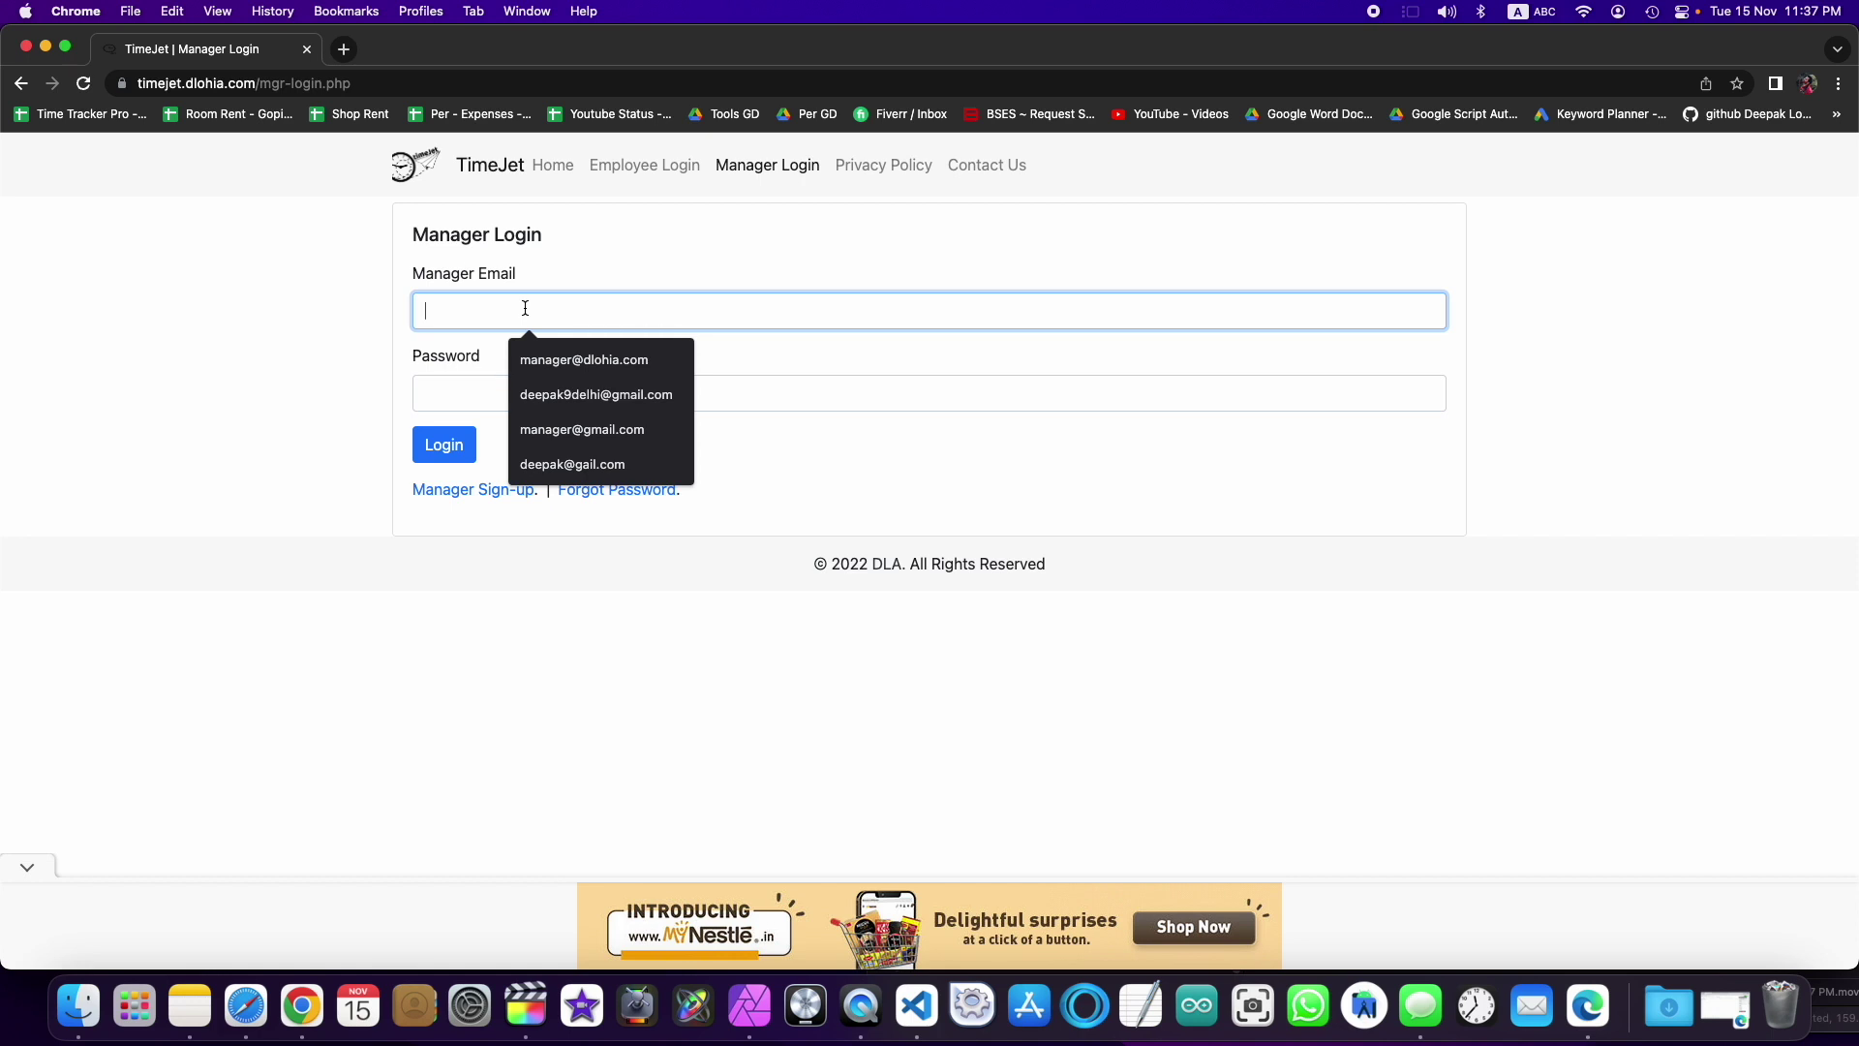
pyautogui.click(583, 359)
pyautogui.press('Return')
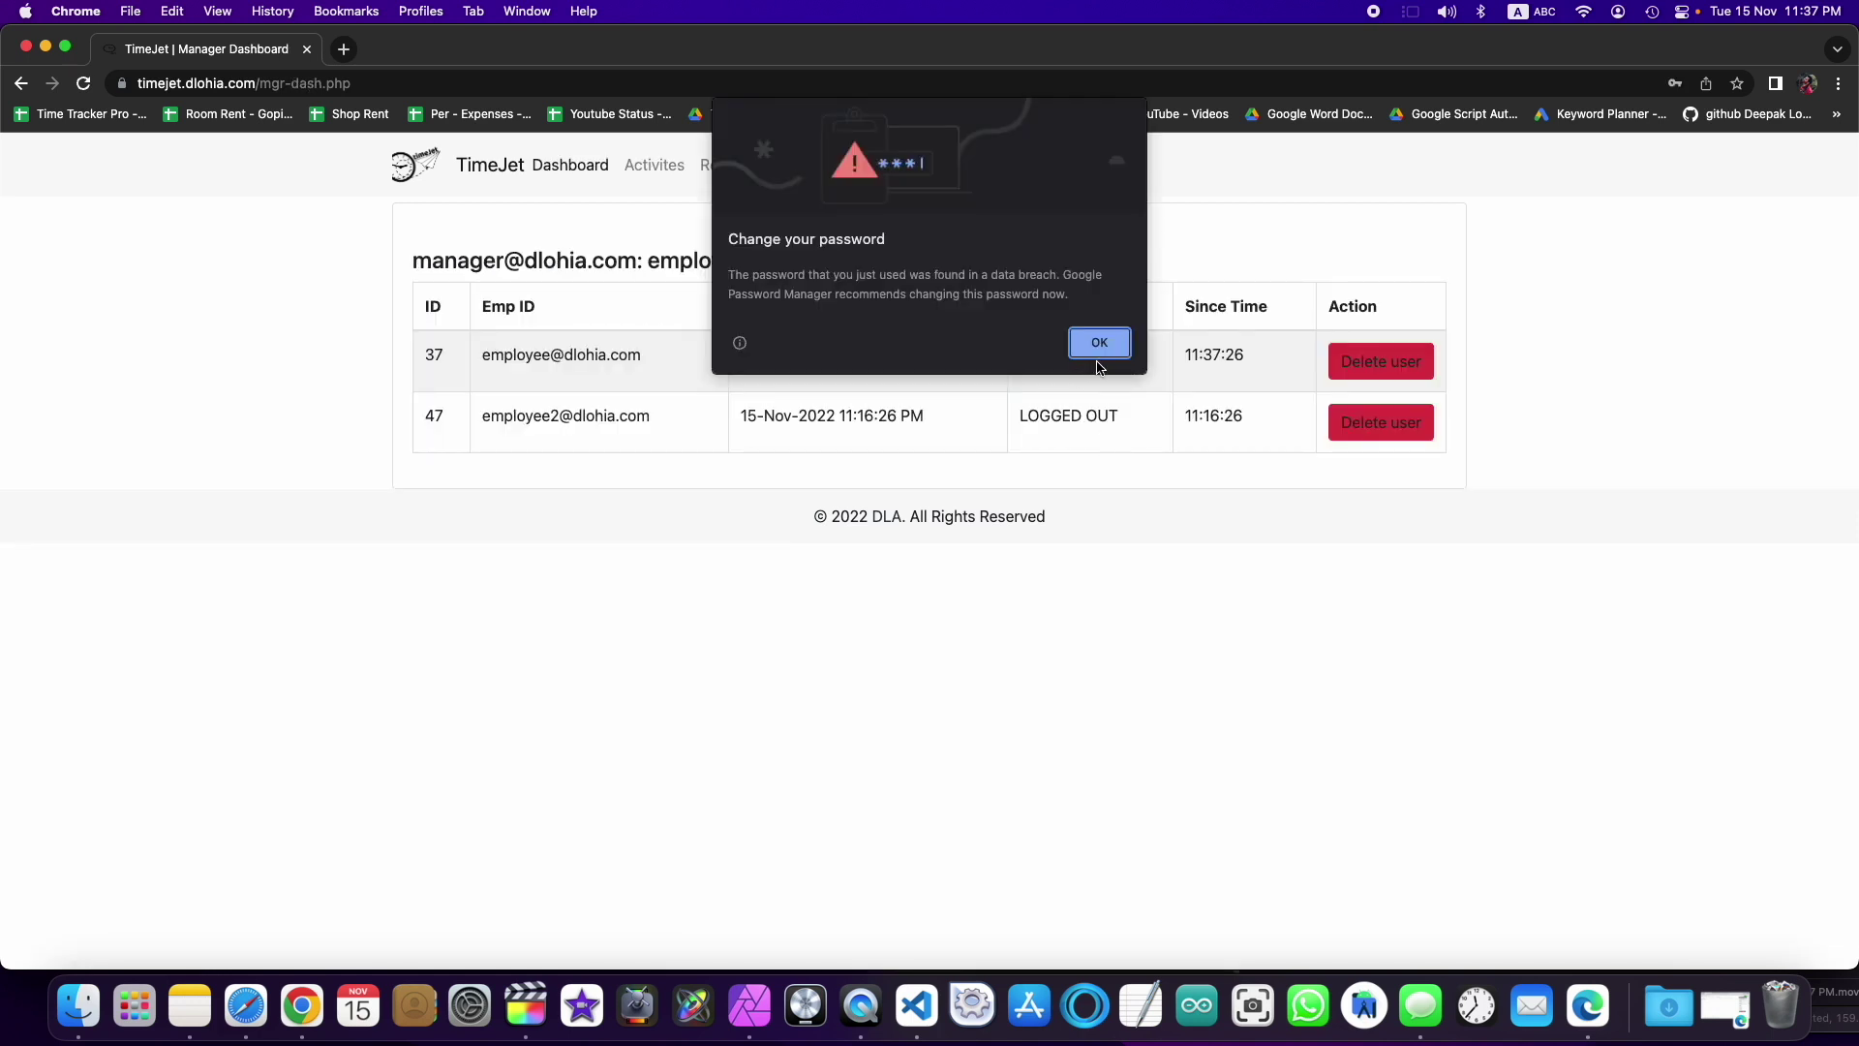
pyautogui.click(1099, 349)
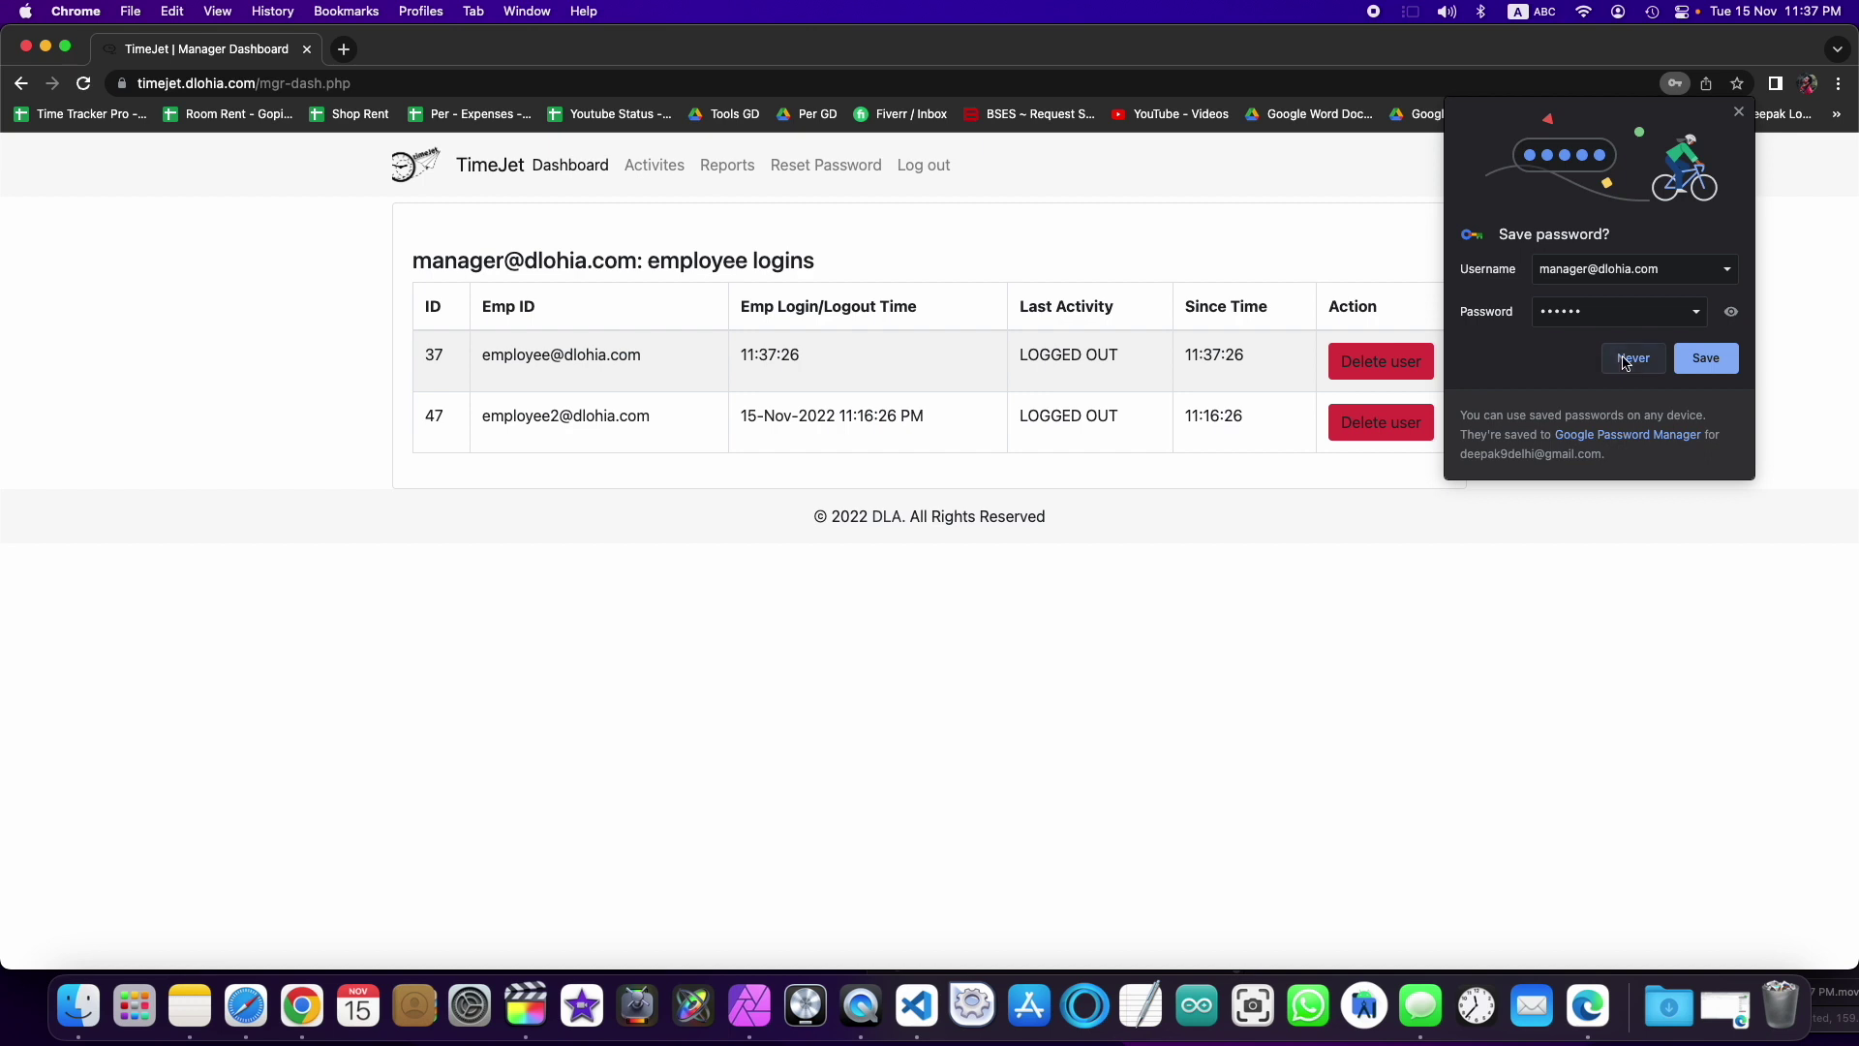
pyautogui.click(1632, 359)
# Step: Open the all-users time report and inspect the second employee's ID in entry 1021
pyautogui.click(656, 172)
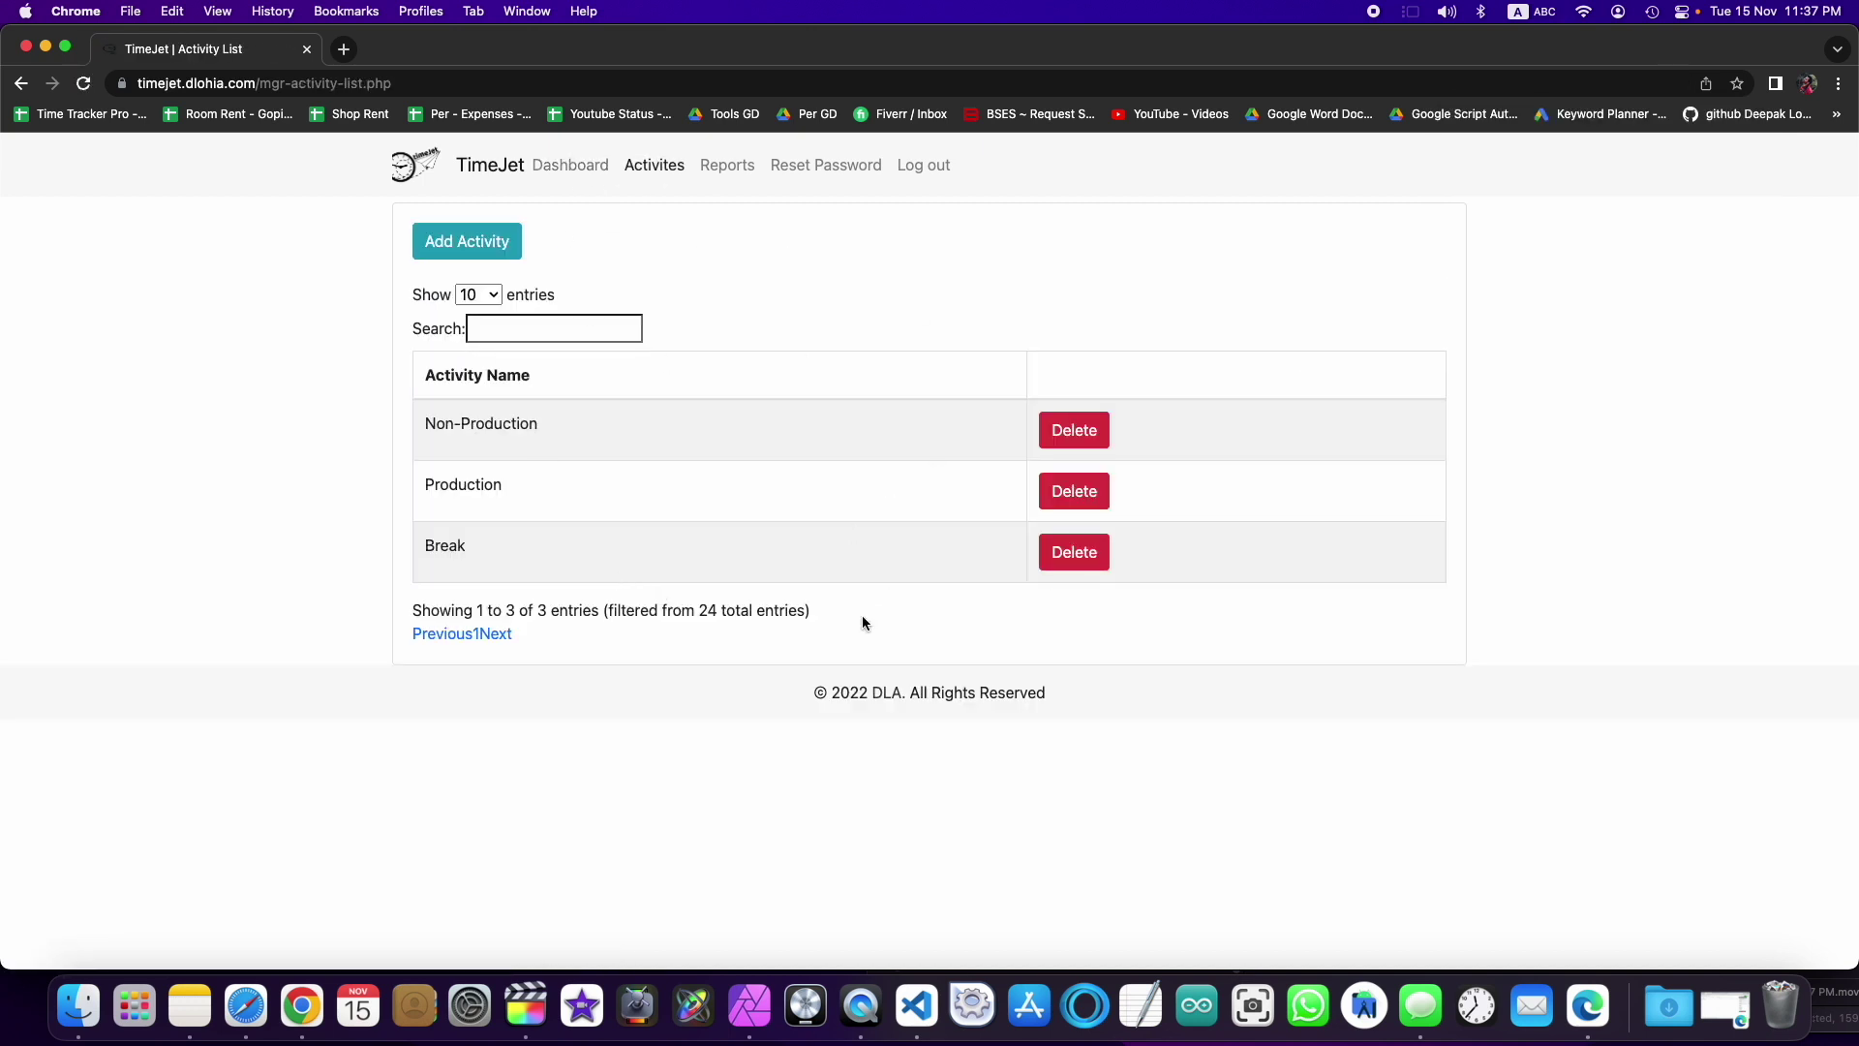
pyautogui.click(726, 166)
pyautogui.scroll(-1, 751, 512)
pyautogui.scroll(-12, 750, 512)
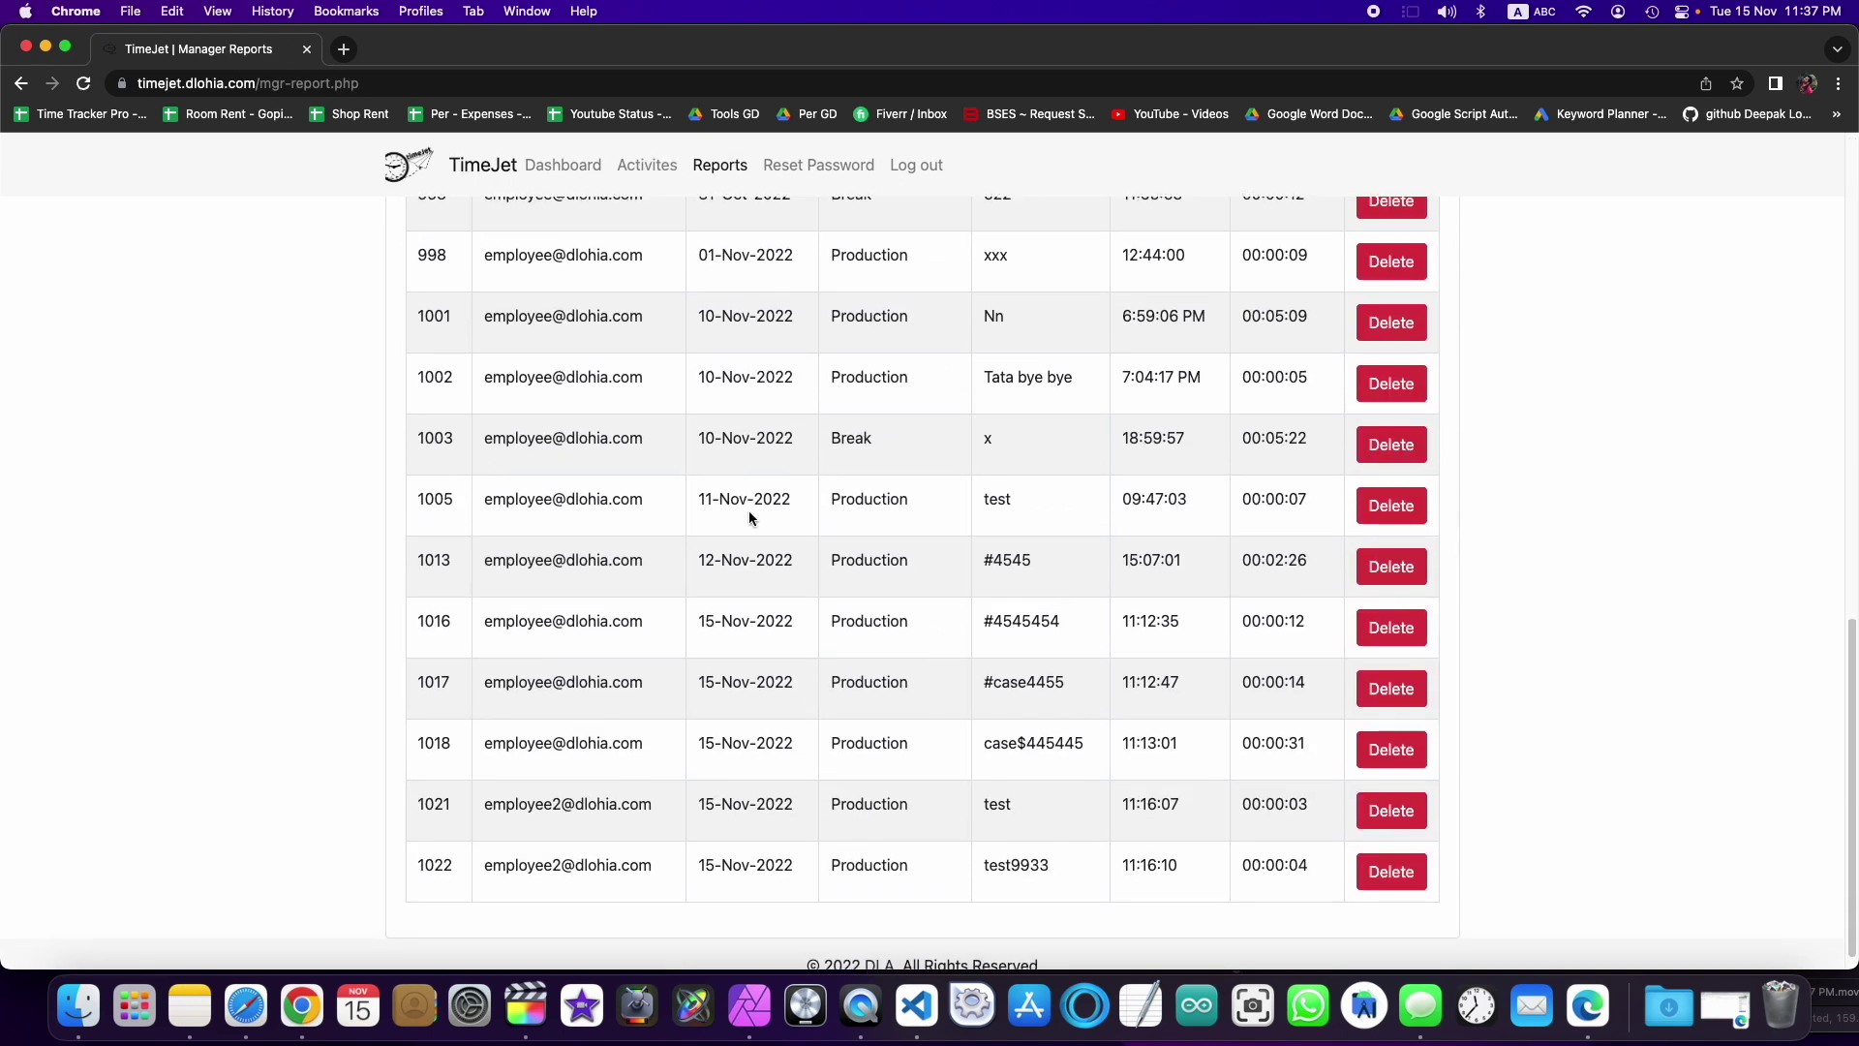
pyautogui.moveTo(664, 780); pyautogui.dragTo(573, 744)
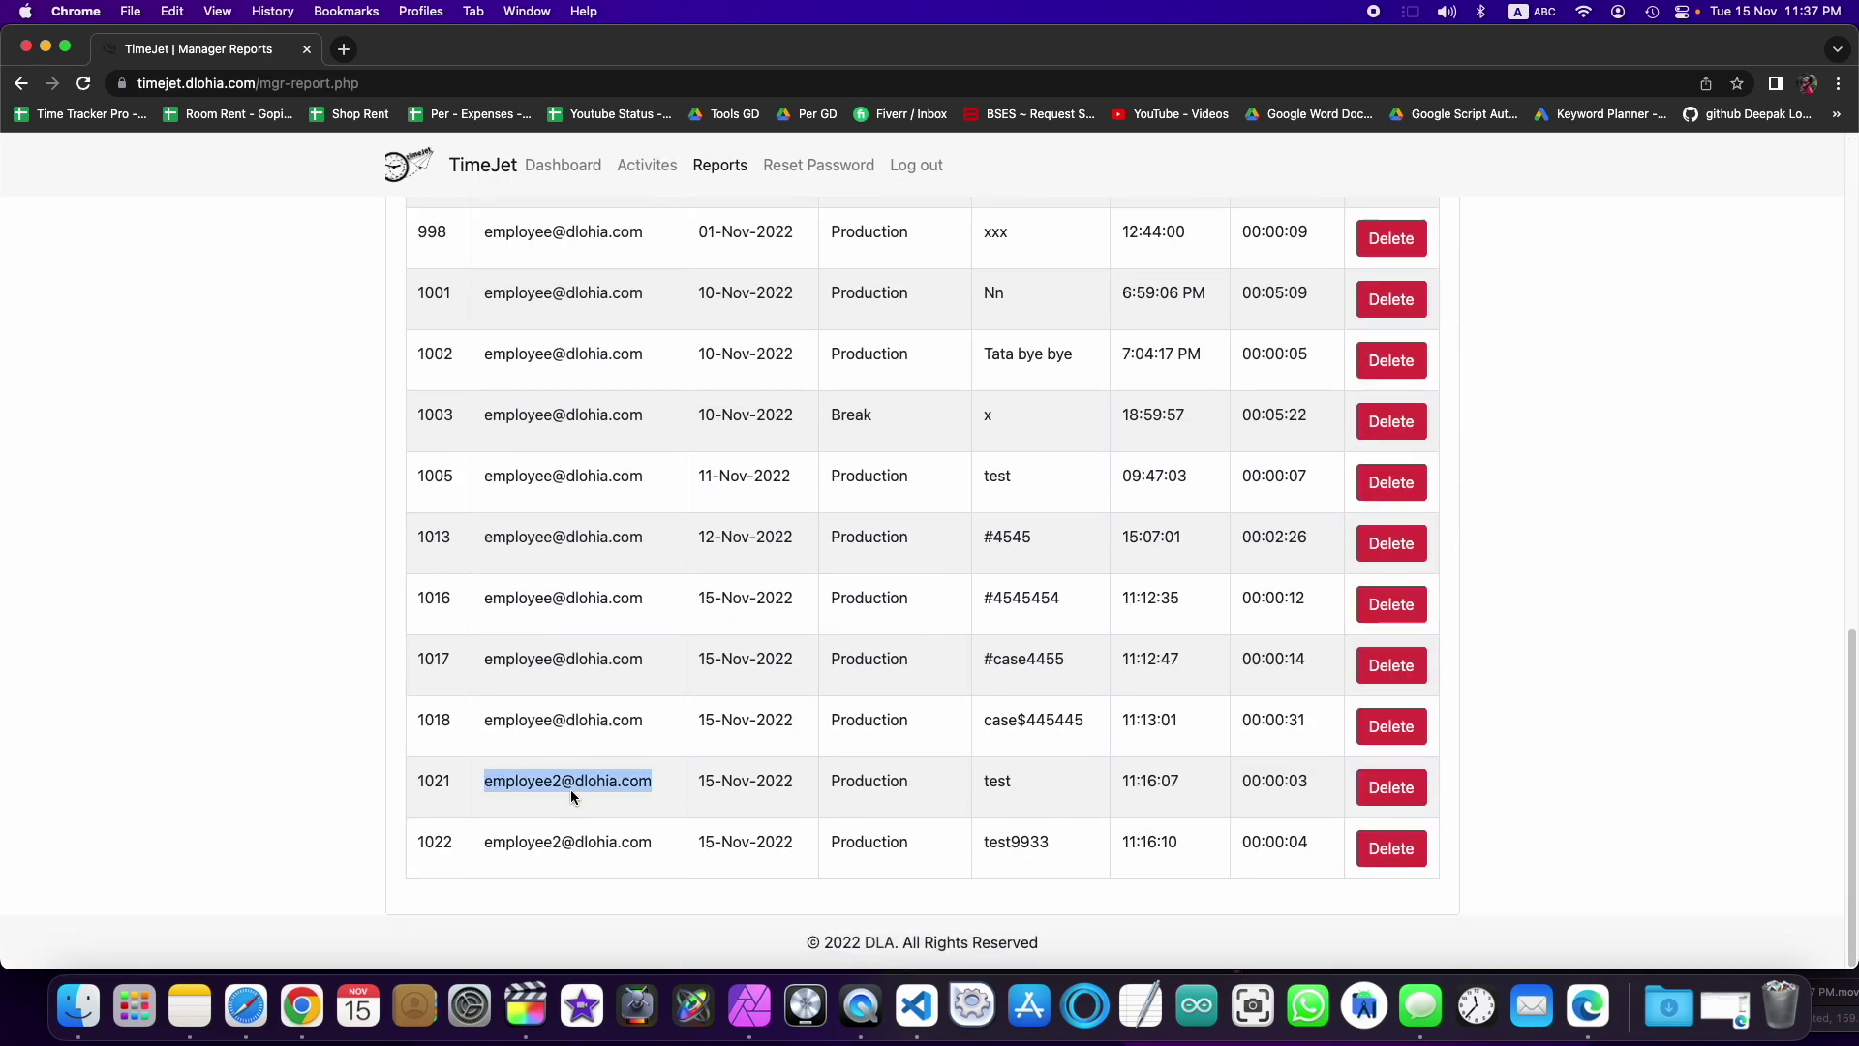
pyautogui.click(569, 786)
# Step: Export the all-user report on the Manager Reports page to Excel
pyautogui.scroll(15, 726, 780)
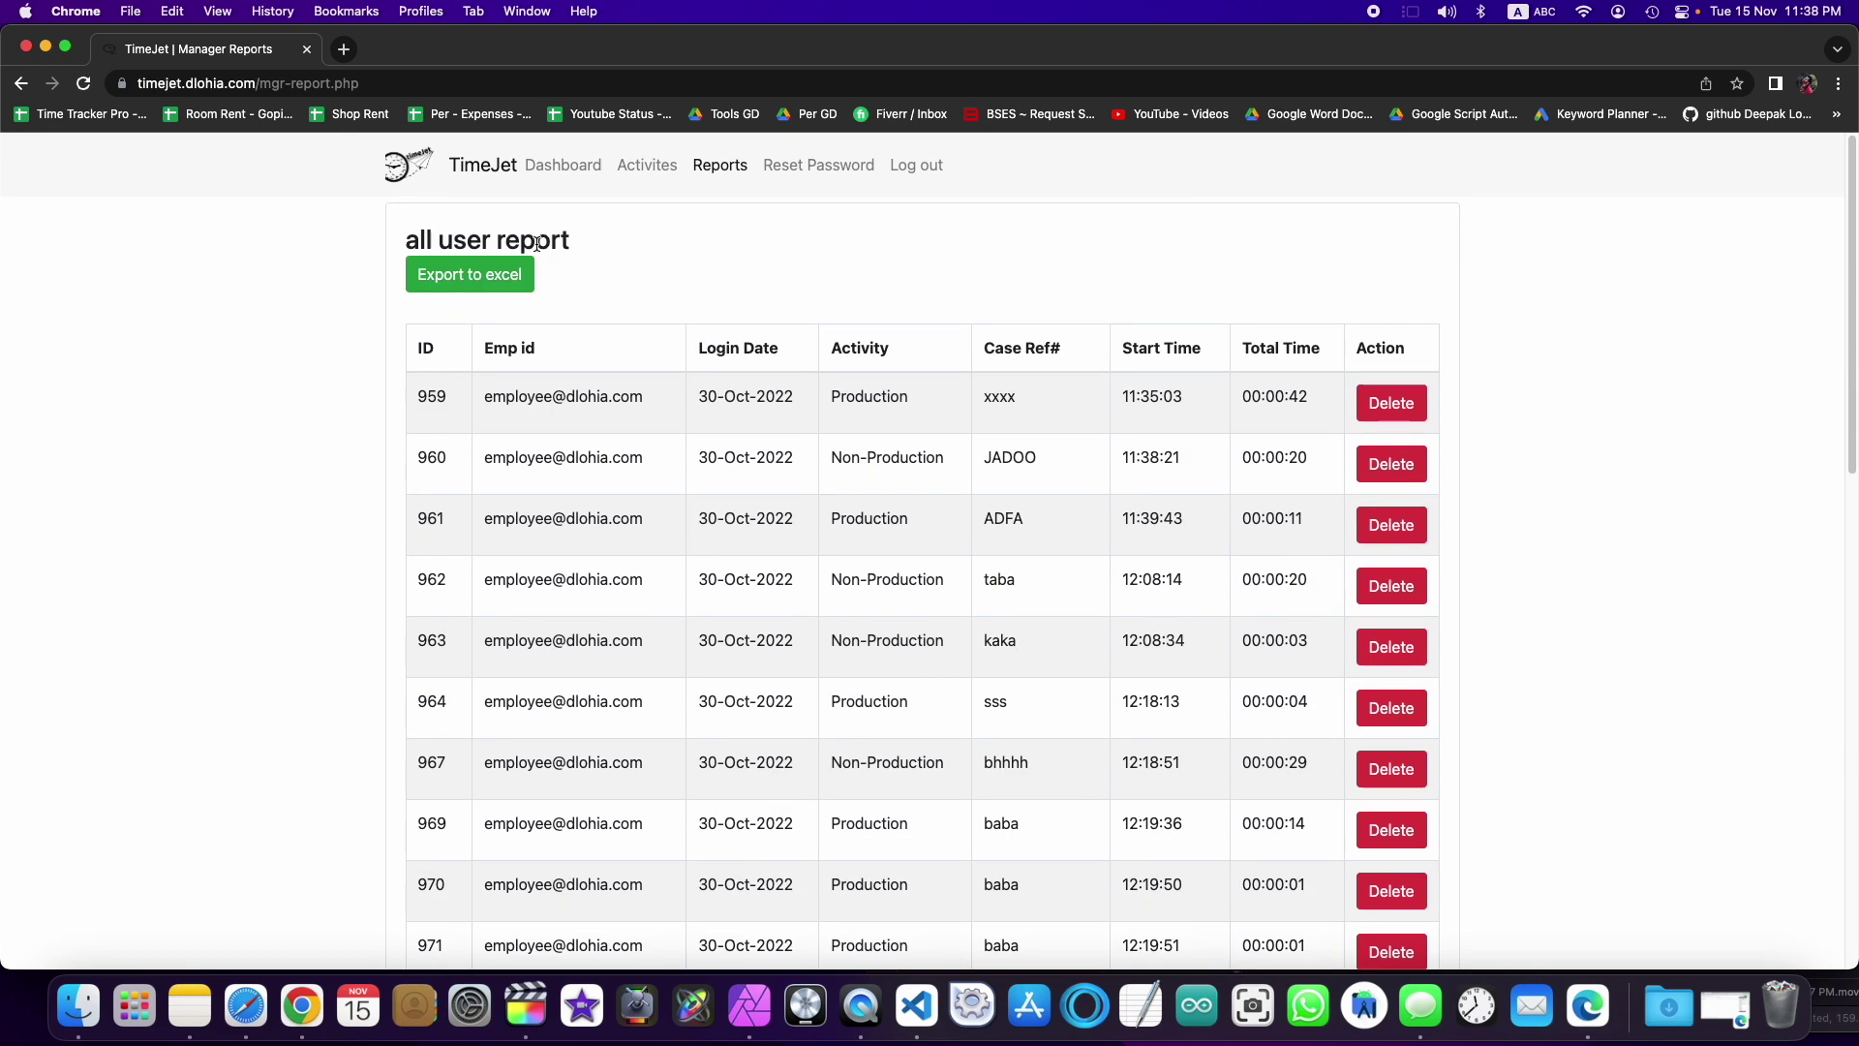
pyautogui.click(470, 275)
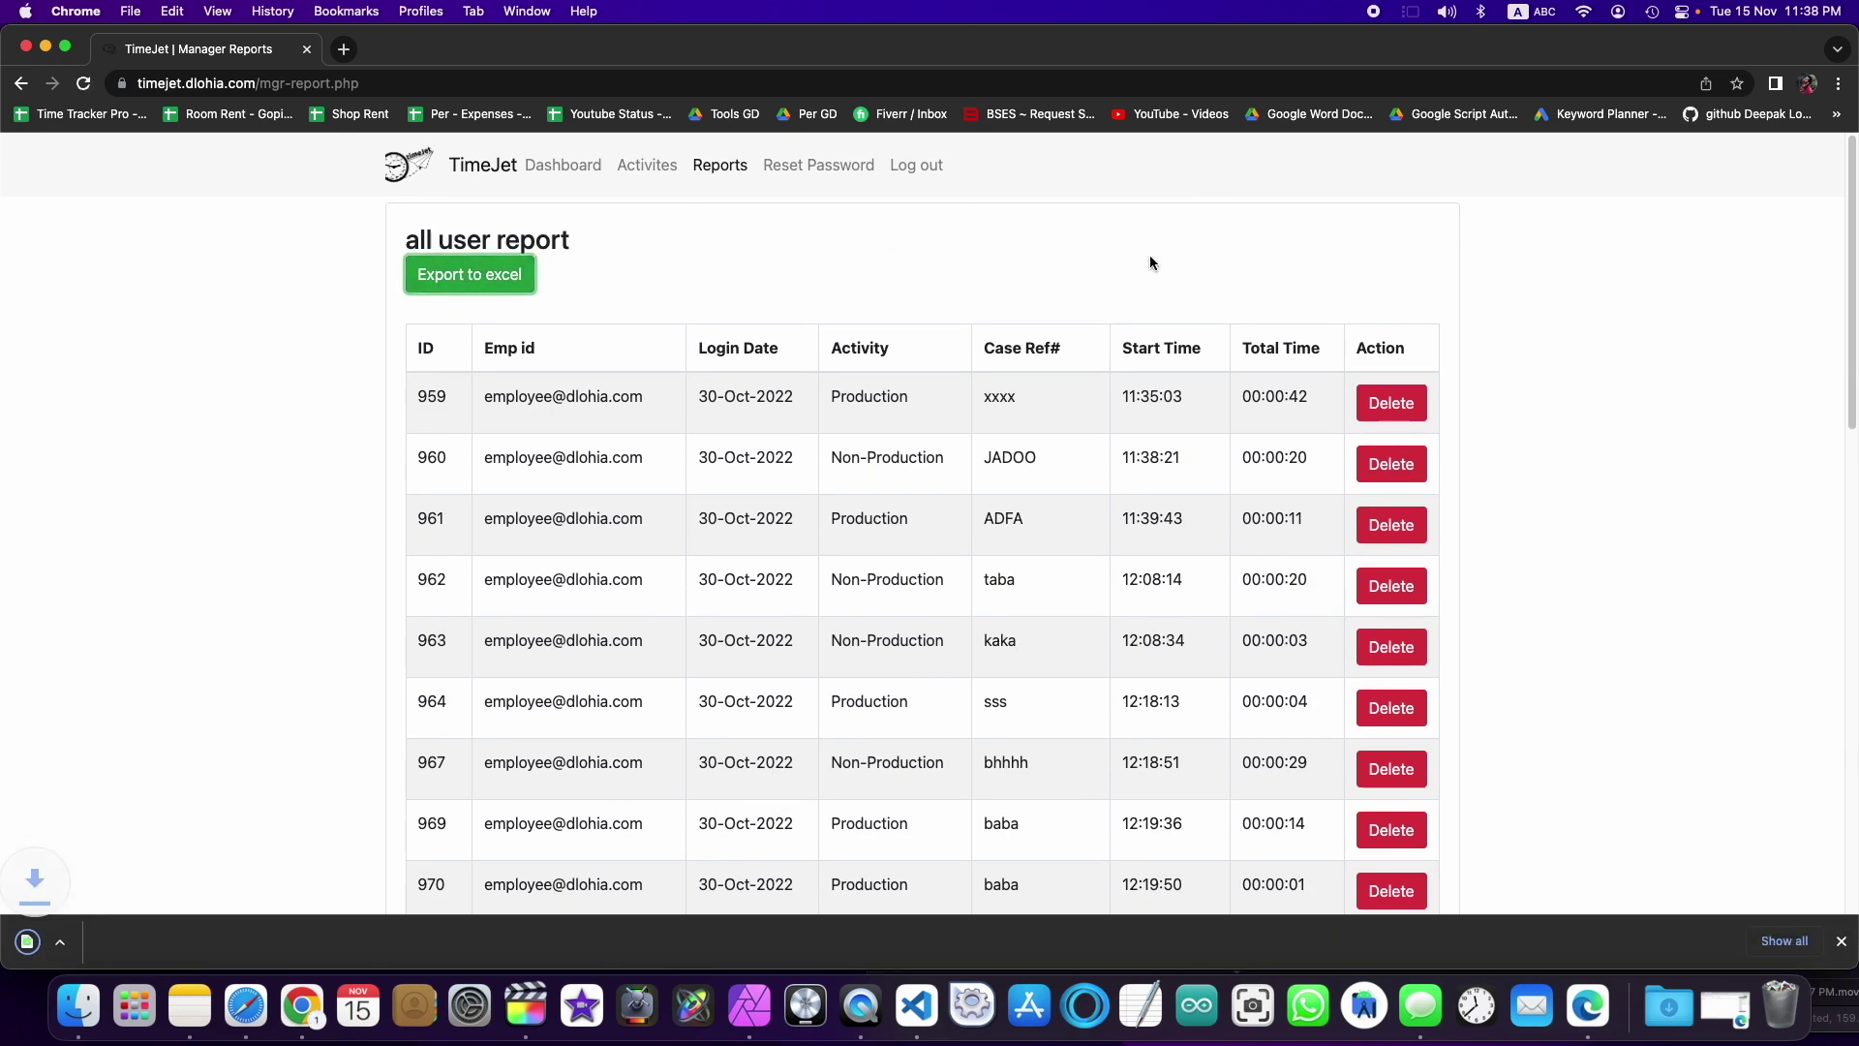